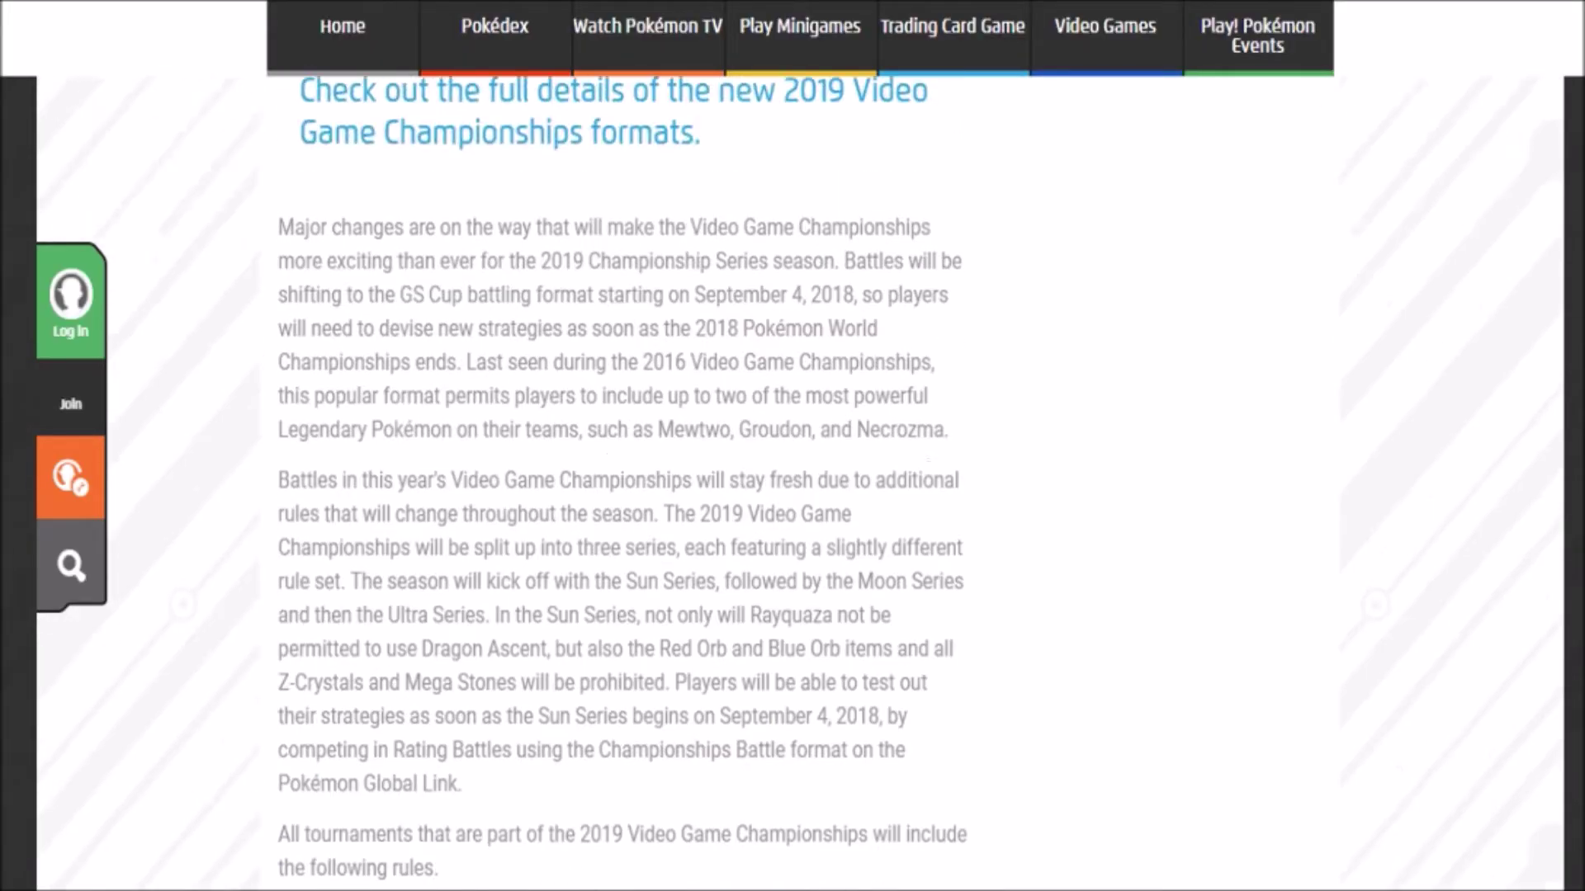
- Read the 2019 Video Game Championships article, covering the season overview, the general tournament rules and the Sun Series restrictions
scroll(792, 483, down, 6)
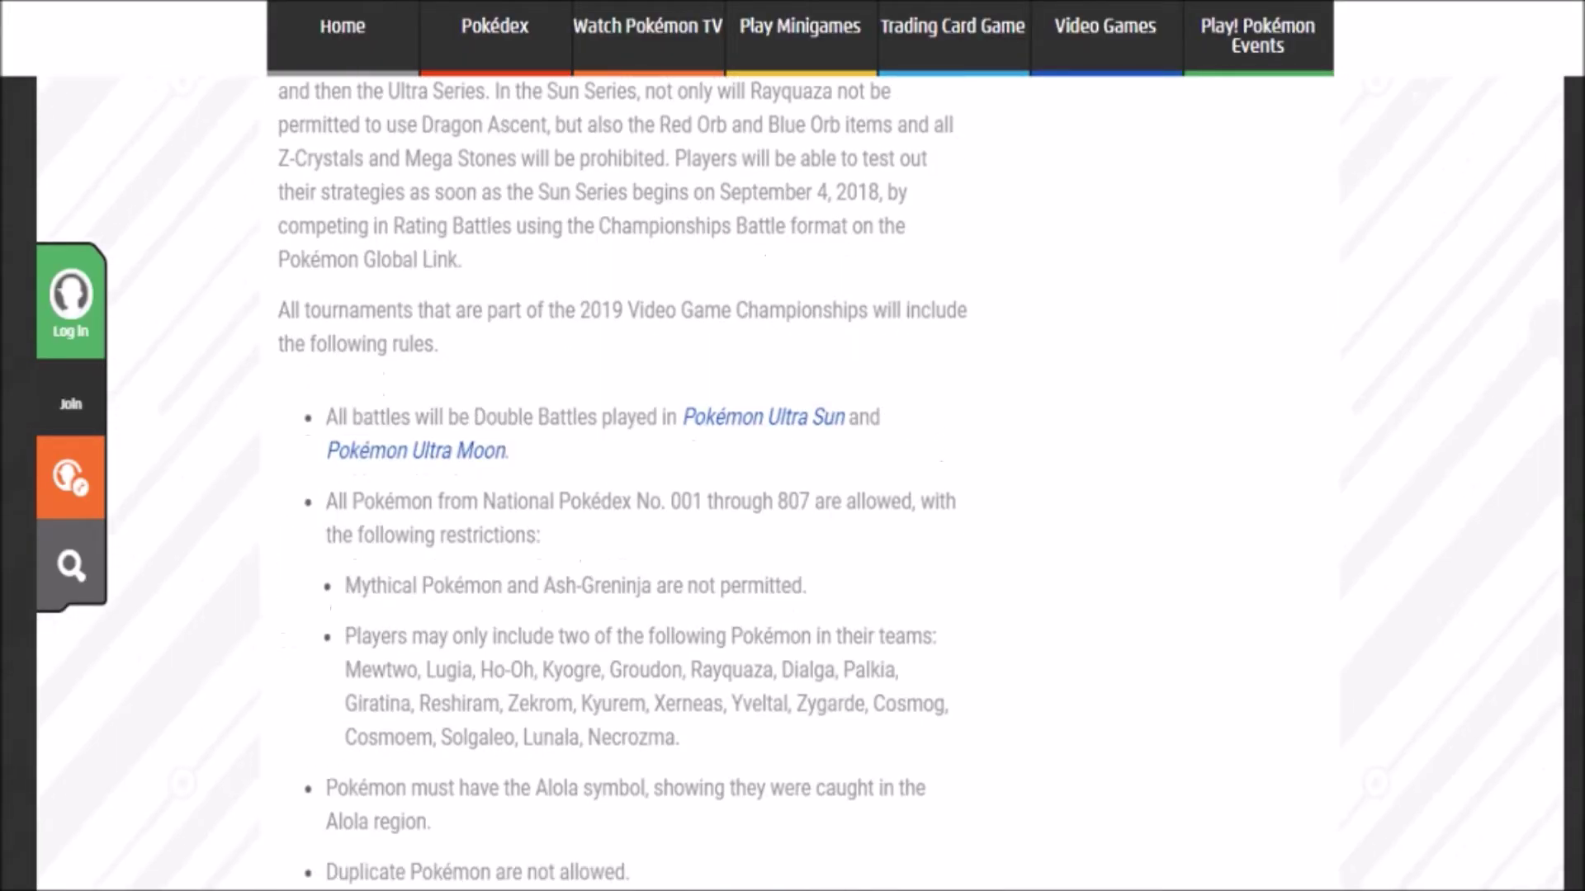
scroll(792, 483, down, 3)
scroll(792, 482, down, 3)
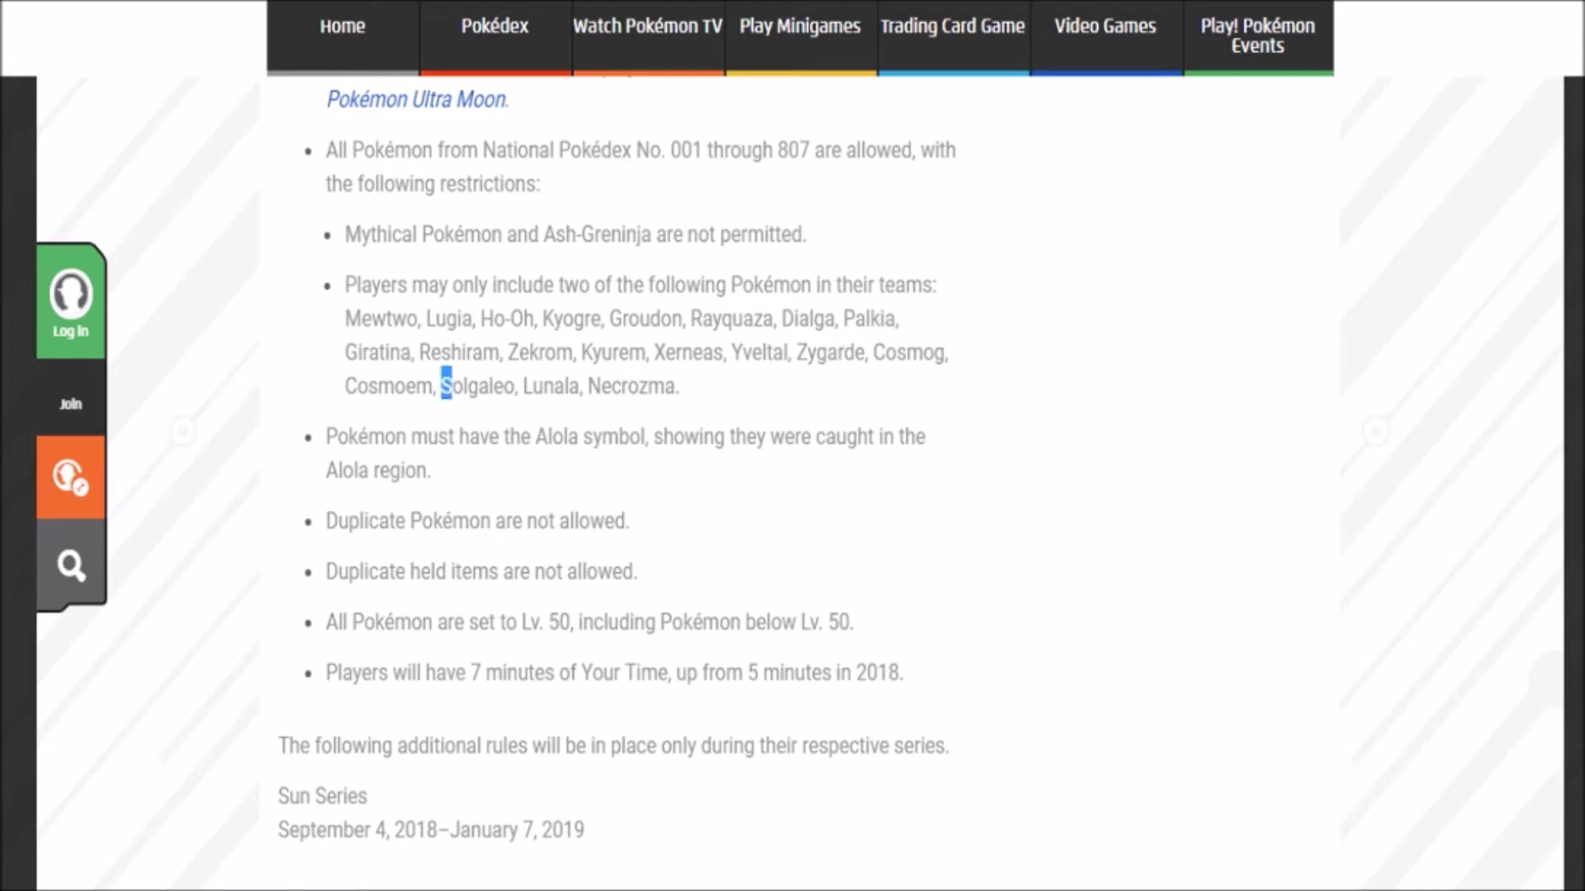
scroll(798, 480, up, 15)
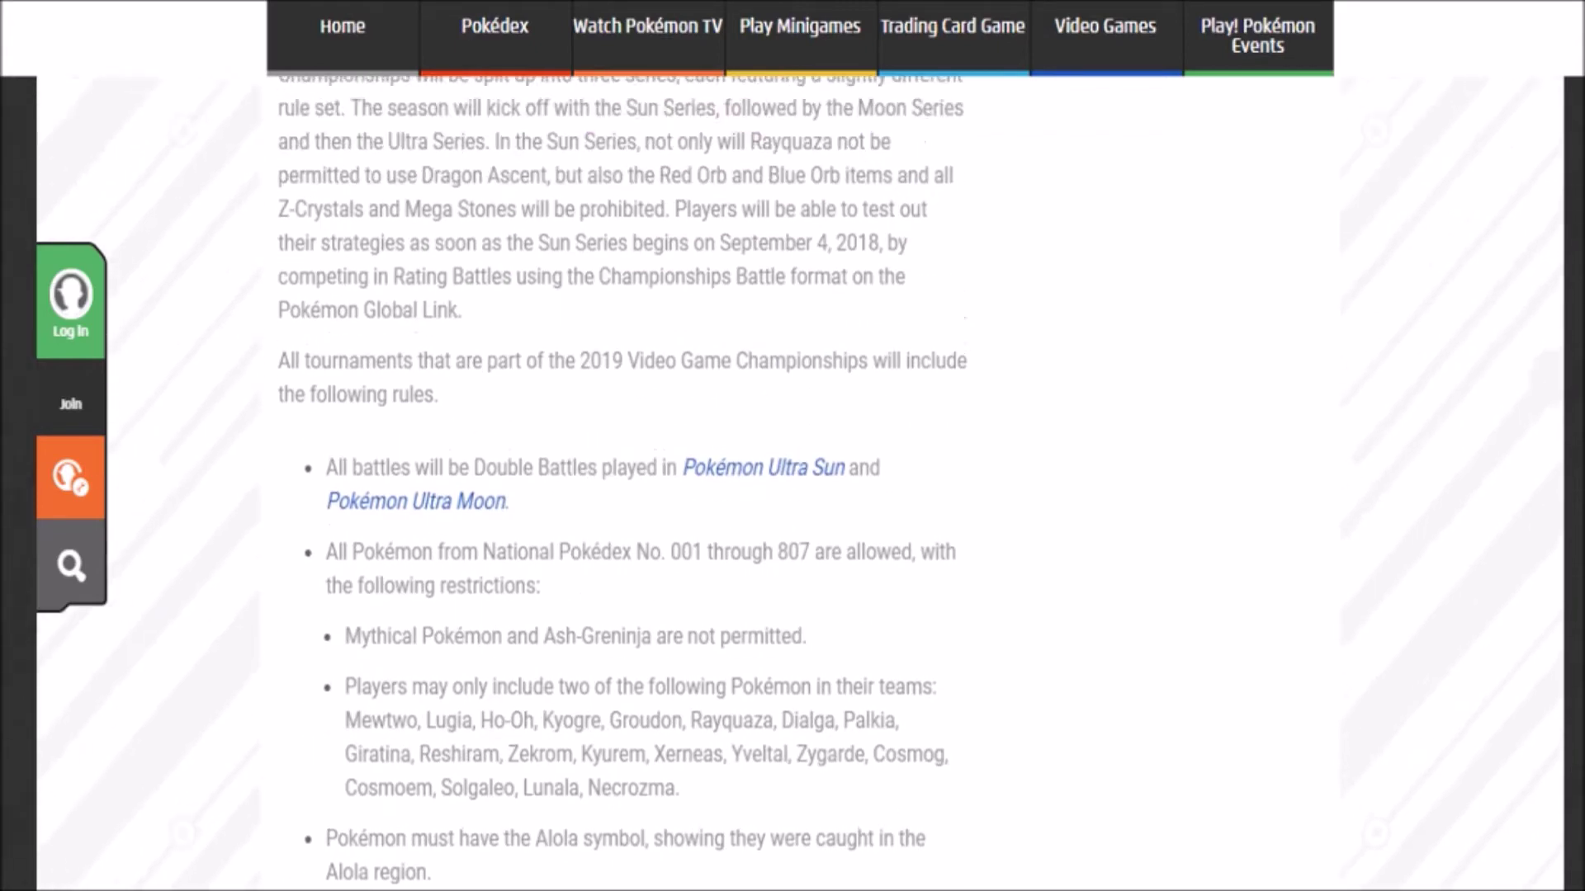
scroll(798, 480, down, 4)
scroll(798, 481, up, 2)
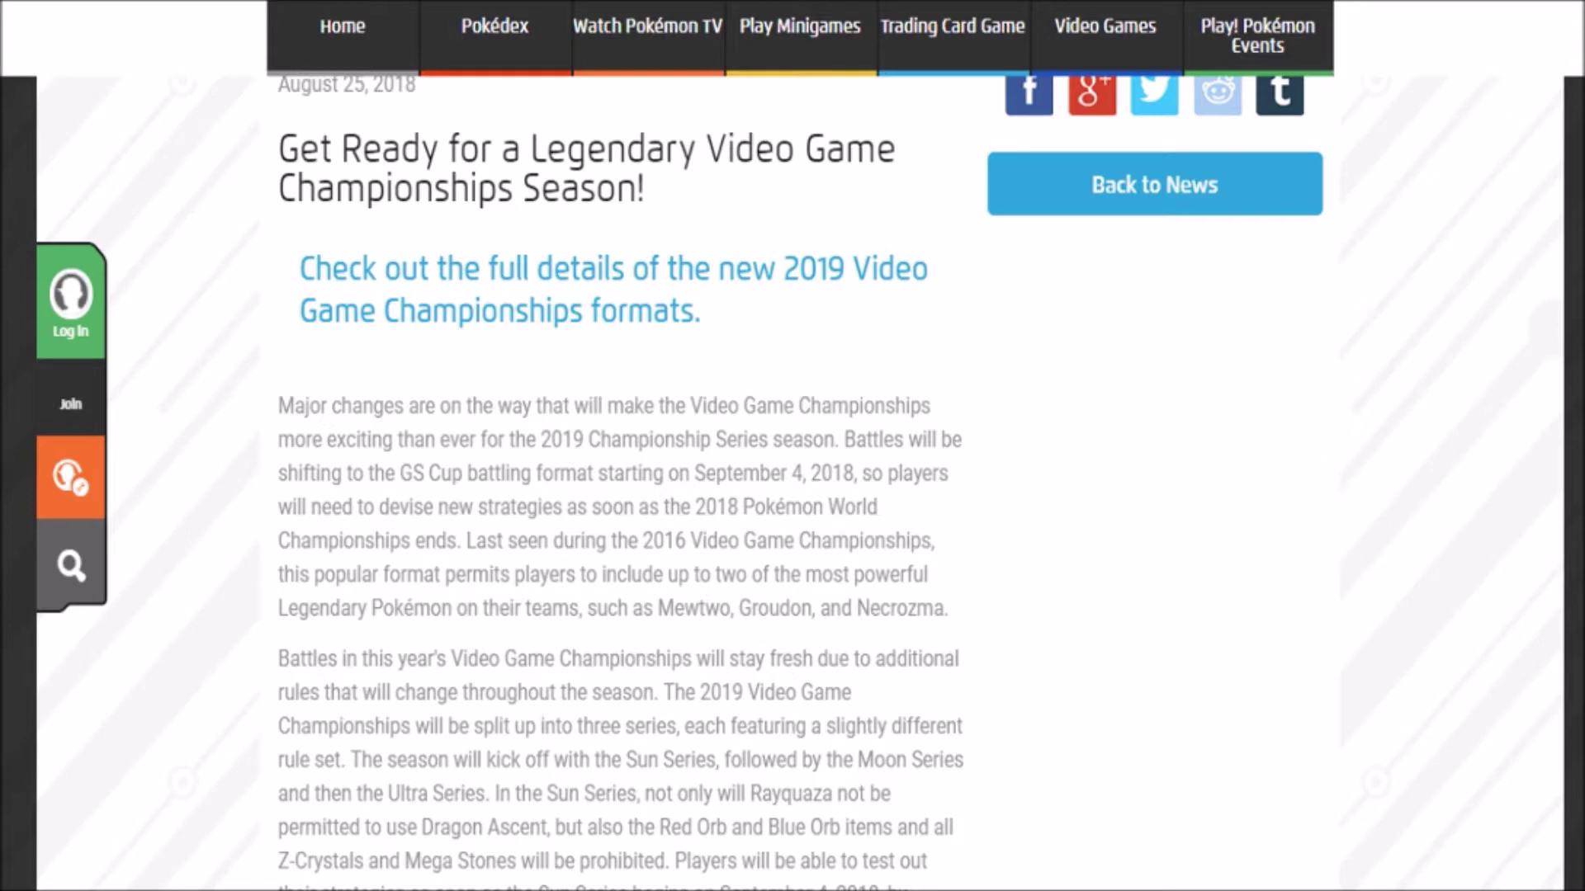
scroll(798, 480, down, 5)
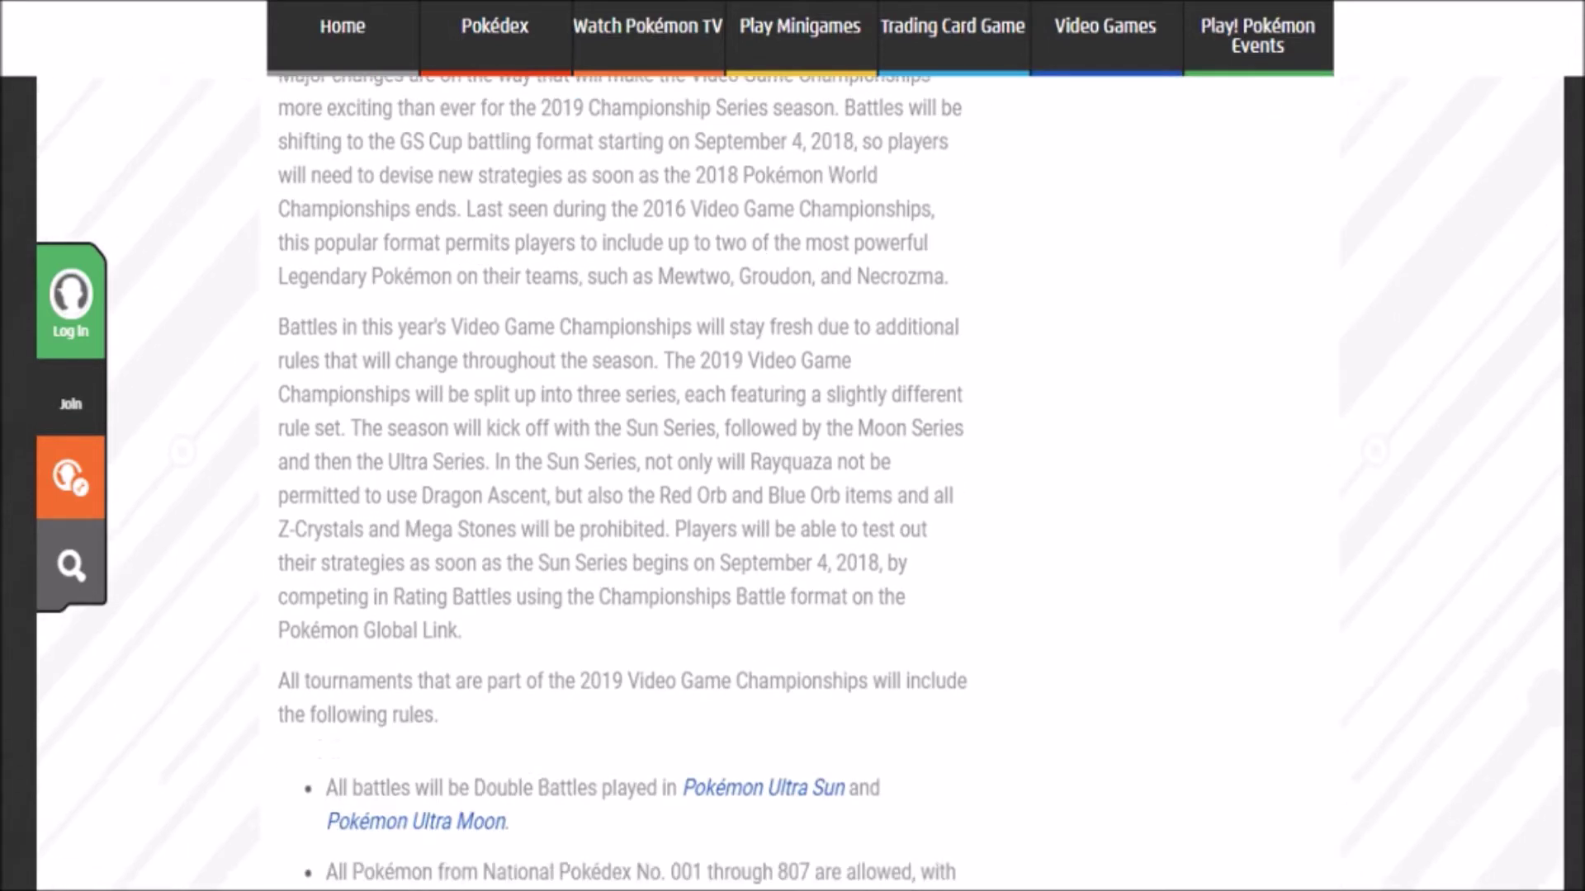
scroll(798, 481, up, 2)
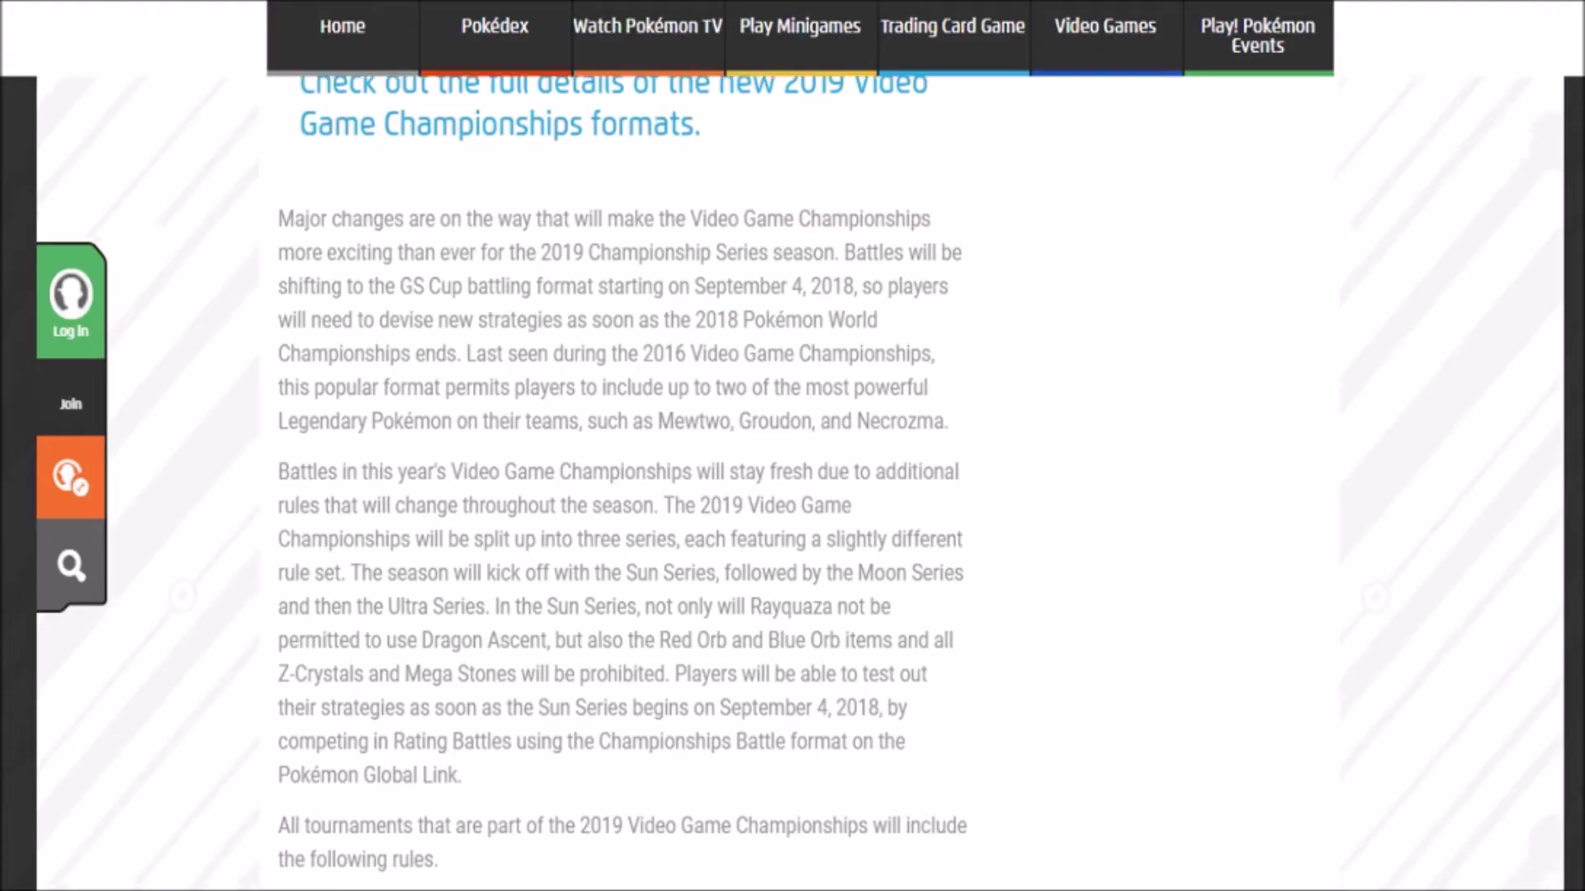
scroll(792, 479, up, 4)
scroll(623, 479, down, 2)
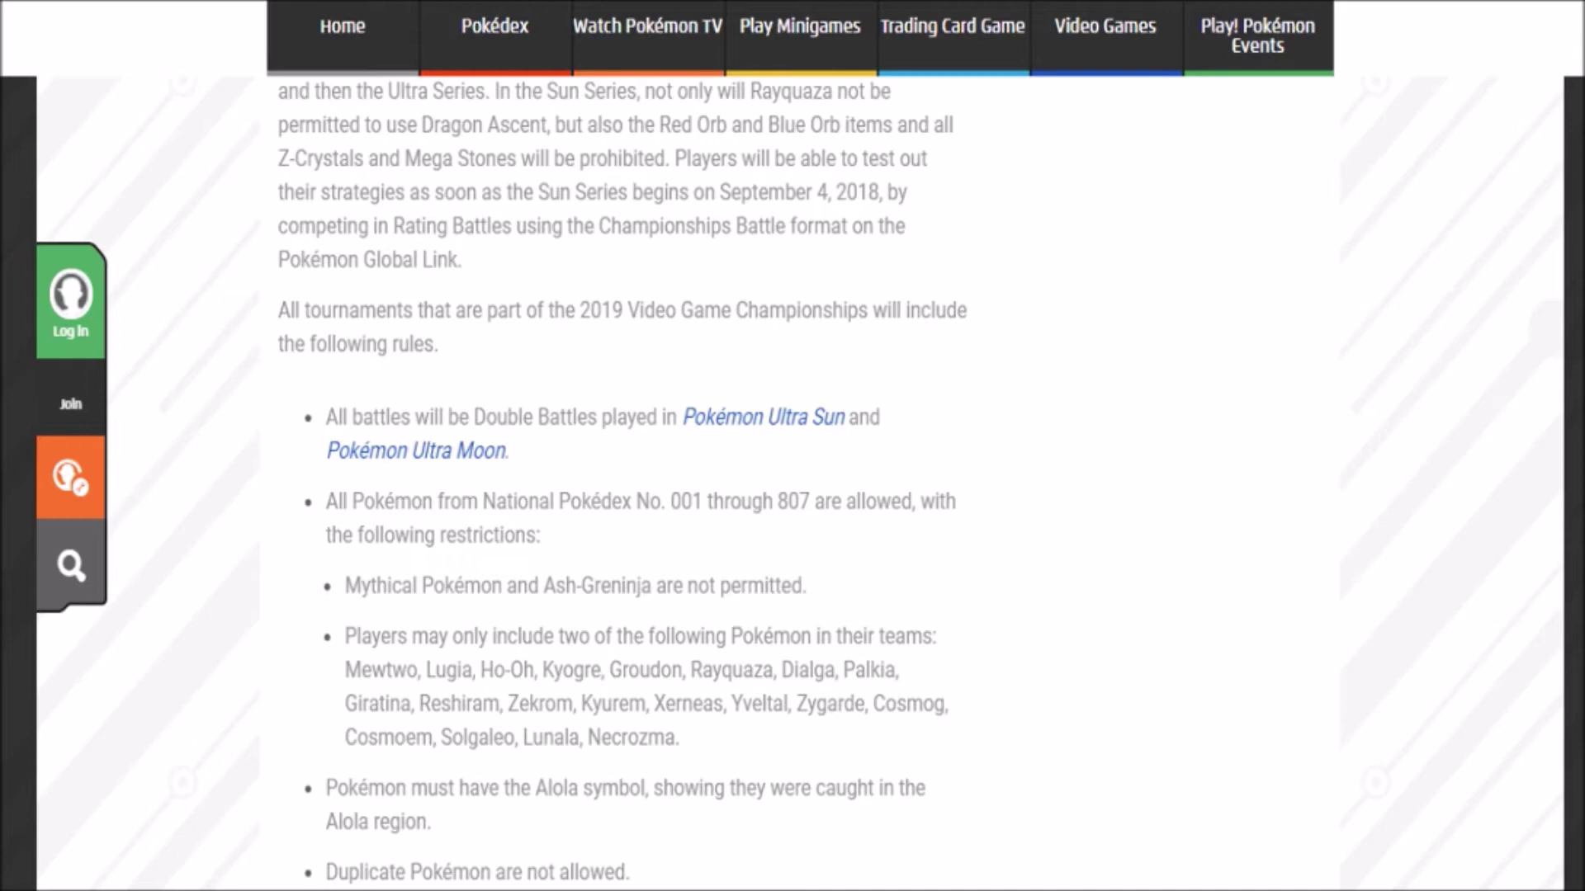
scroll(792, 485, down, 4)
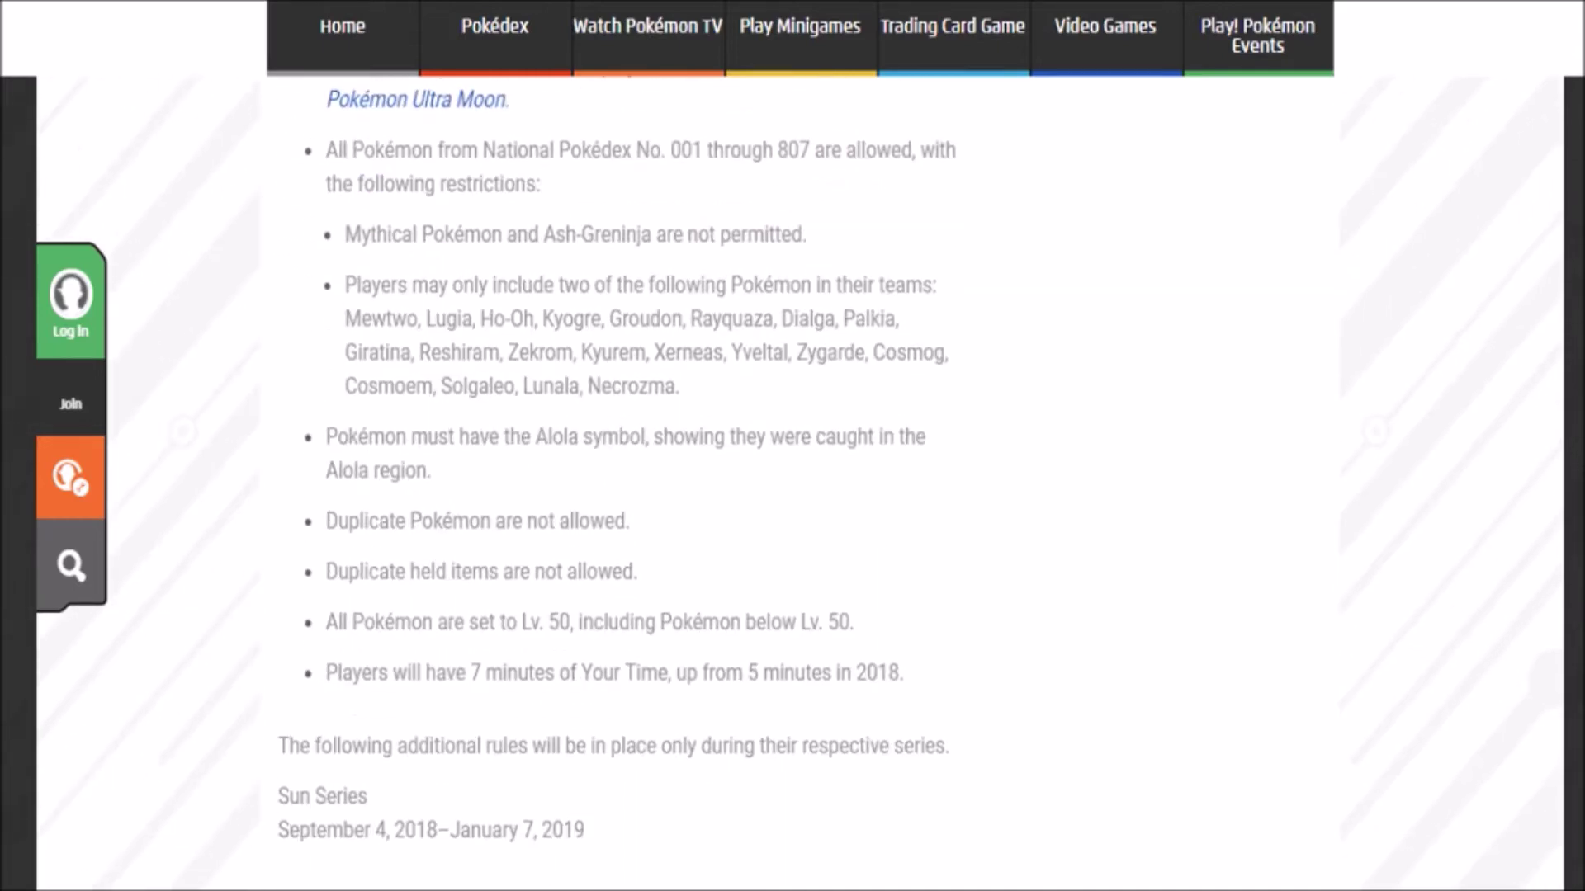
scroll(793, 485, up, 2)
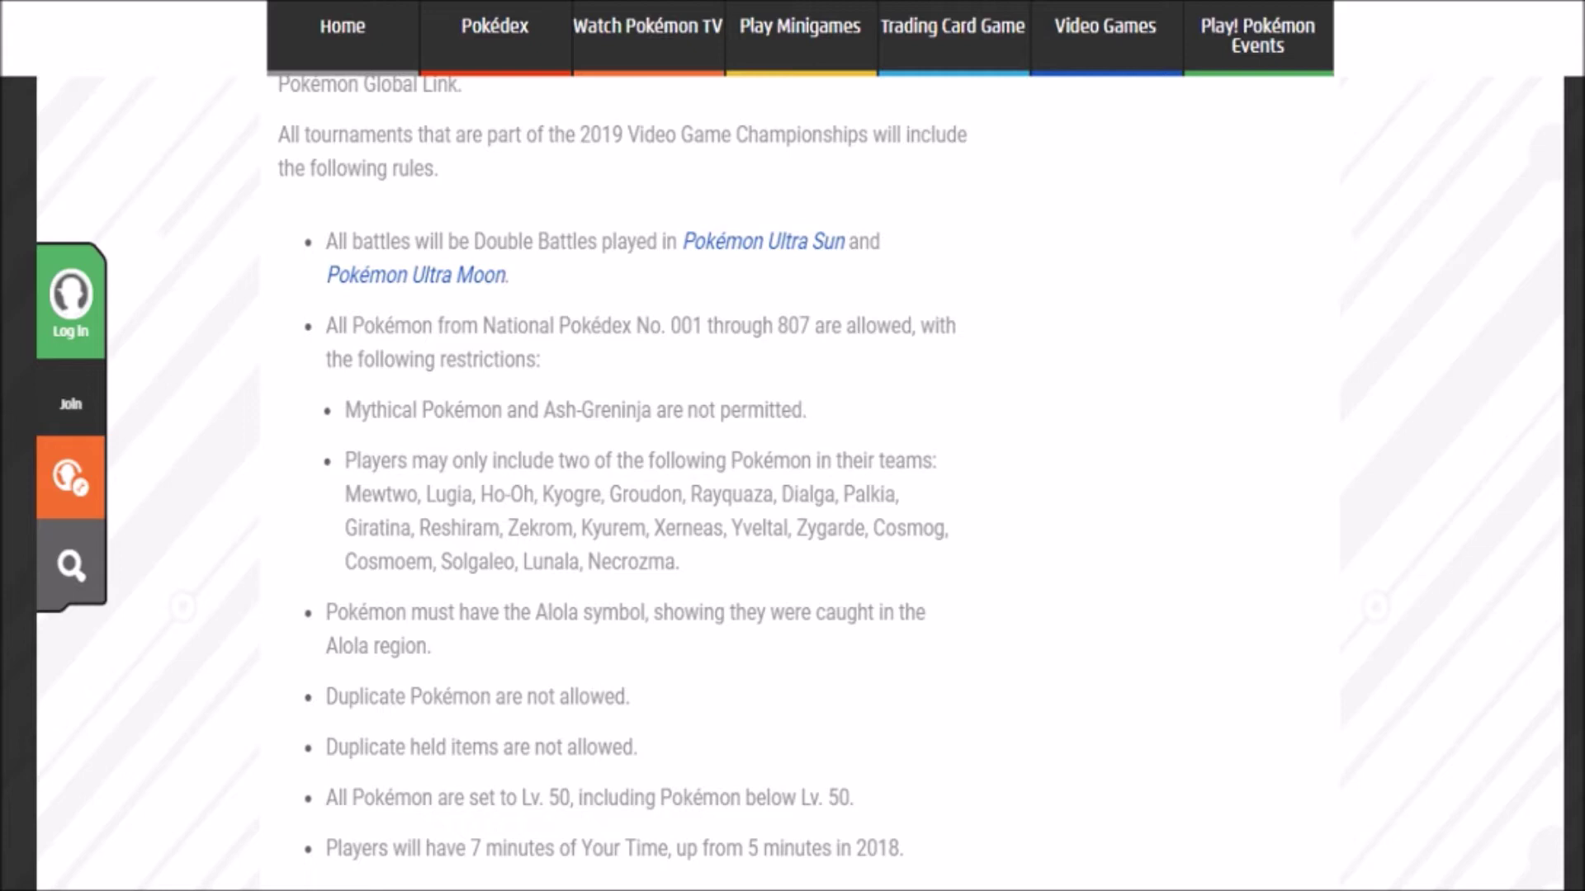
scroll(792, 479, down, 2)
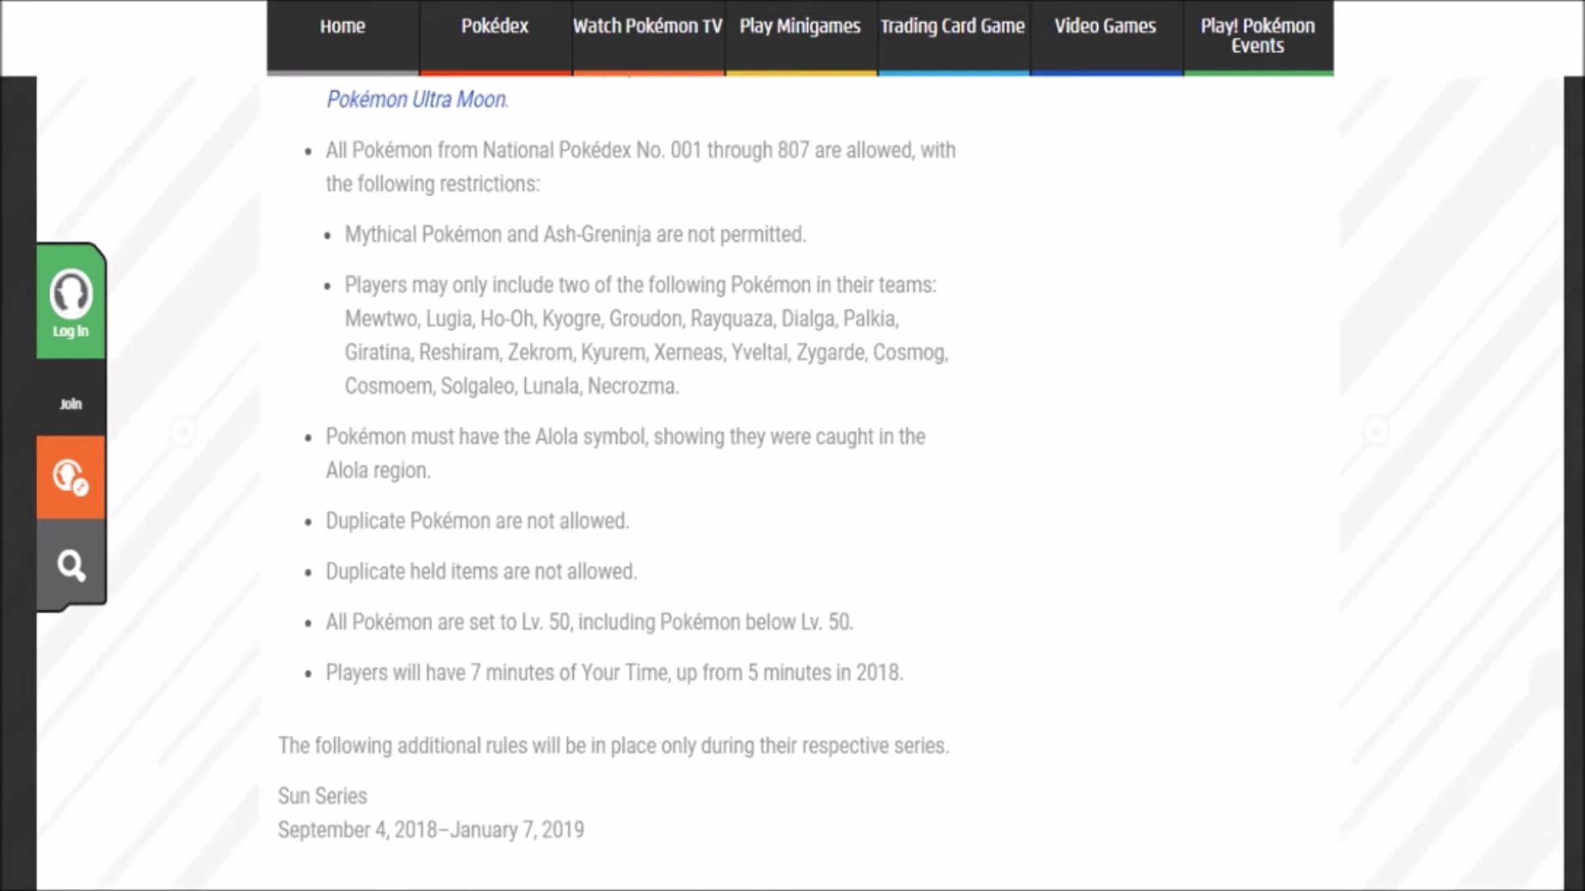
scroll(792, 479, down, 2)
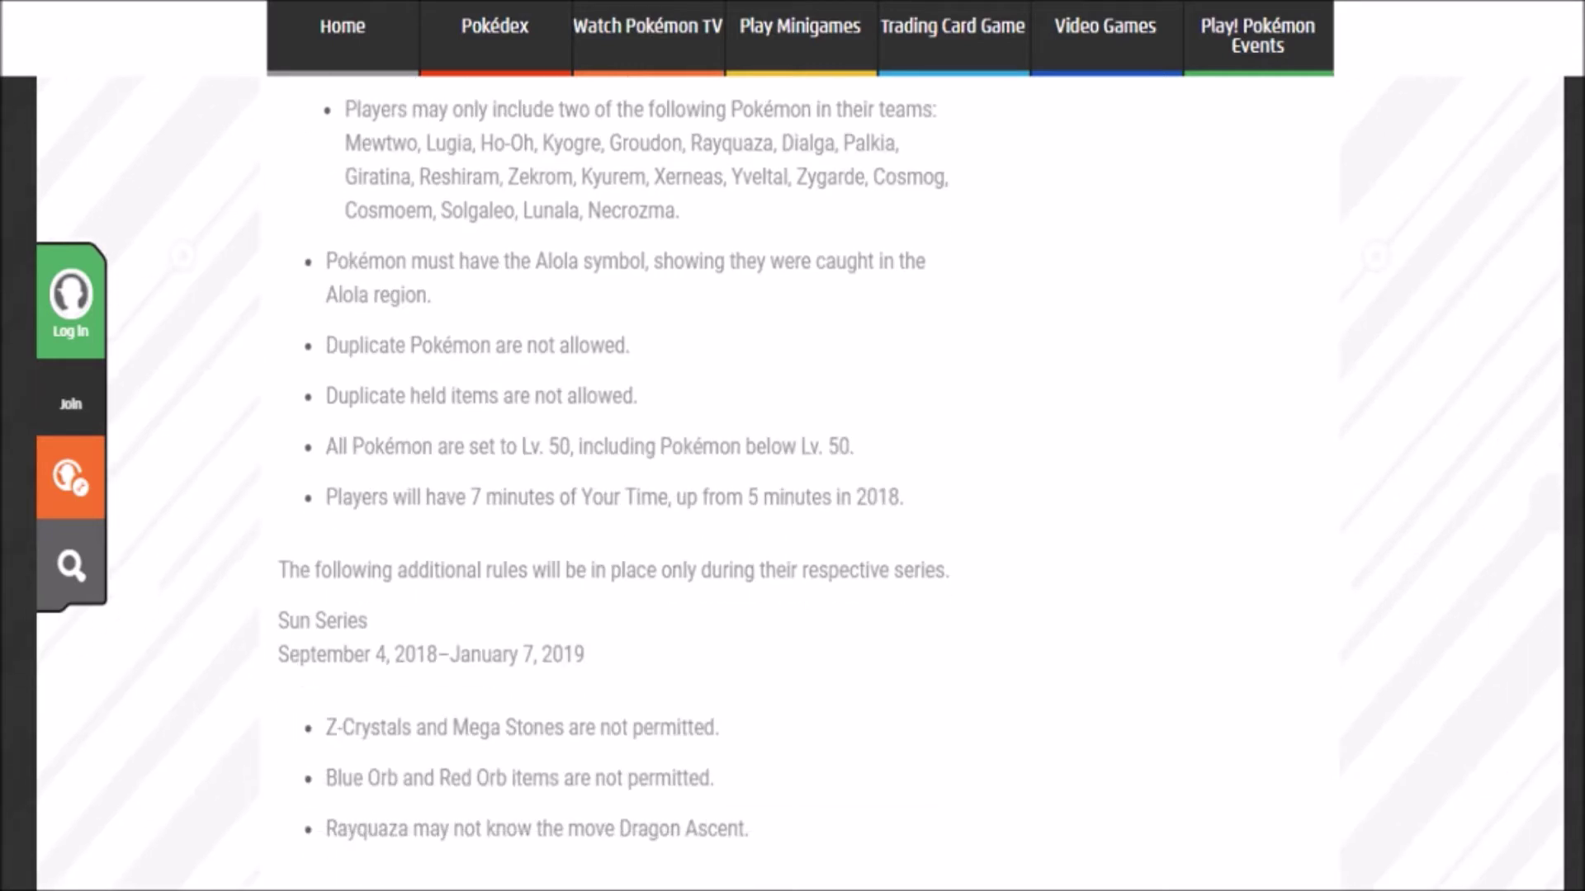
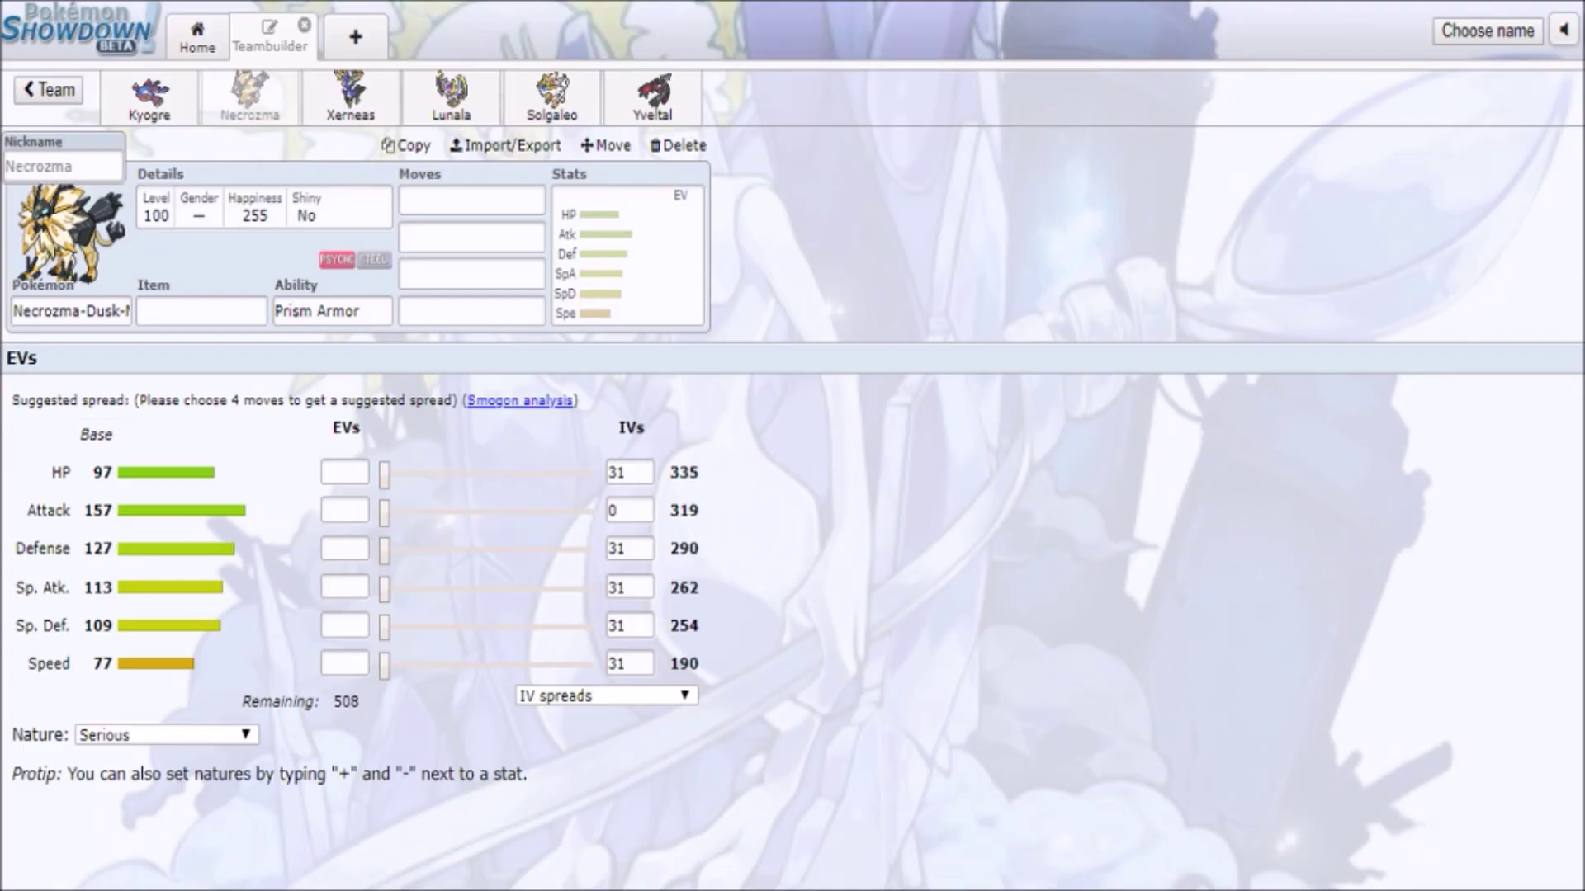
- Open Kyogre's set in the Pokémon Showdown Teambuilder and give it a Choice Scarf as its held item
click(150, 98)
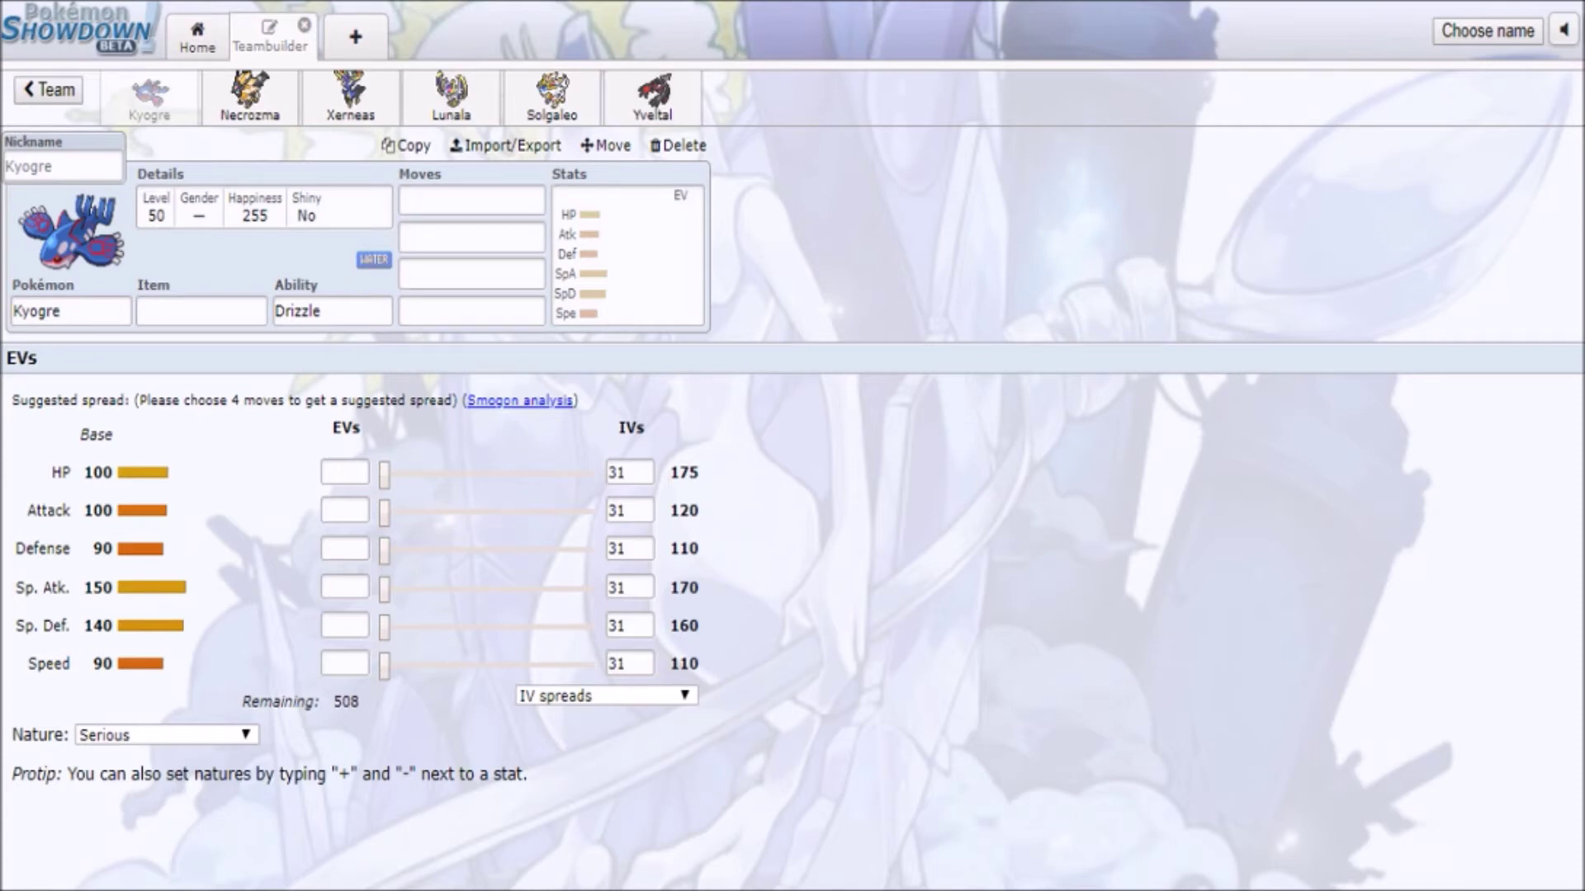
click(472, 237)
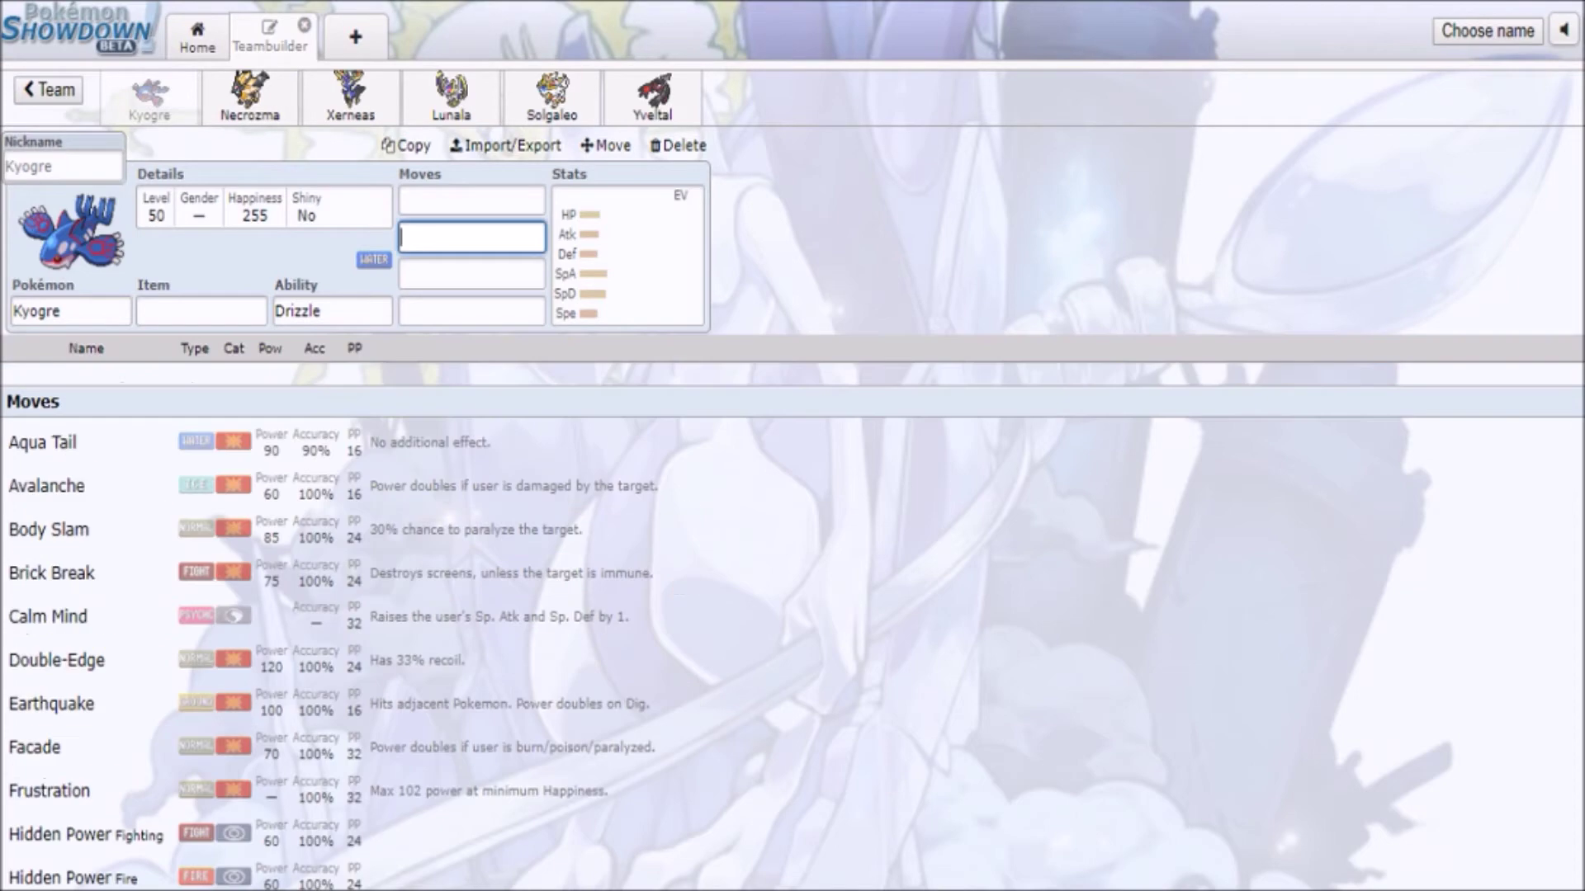
click(627, 256)
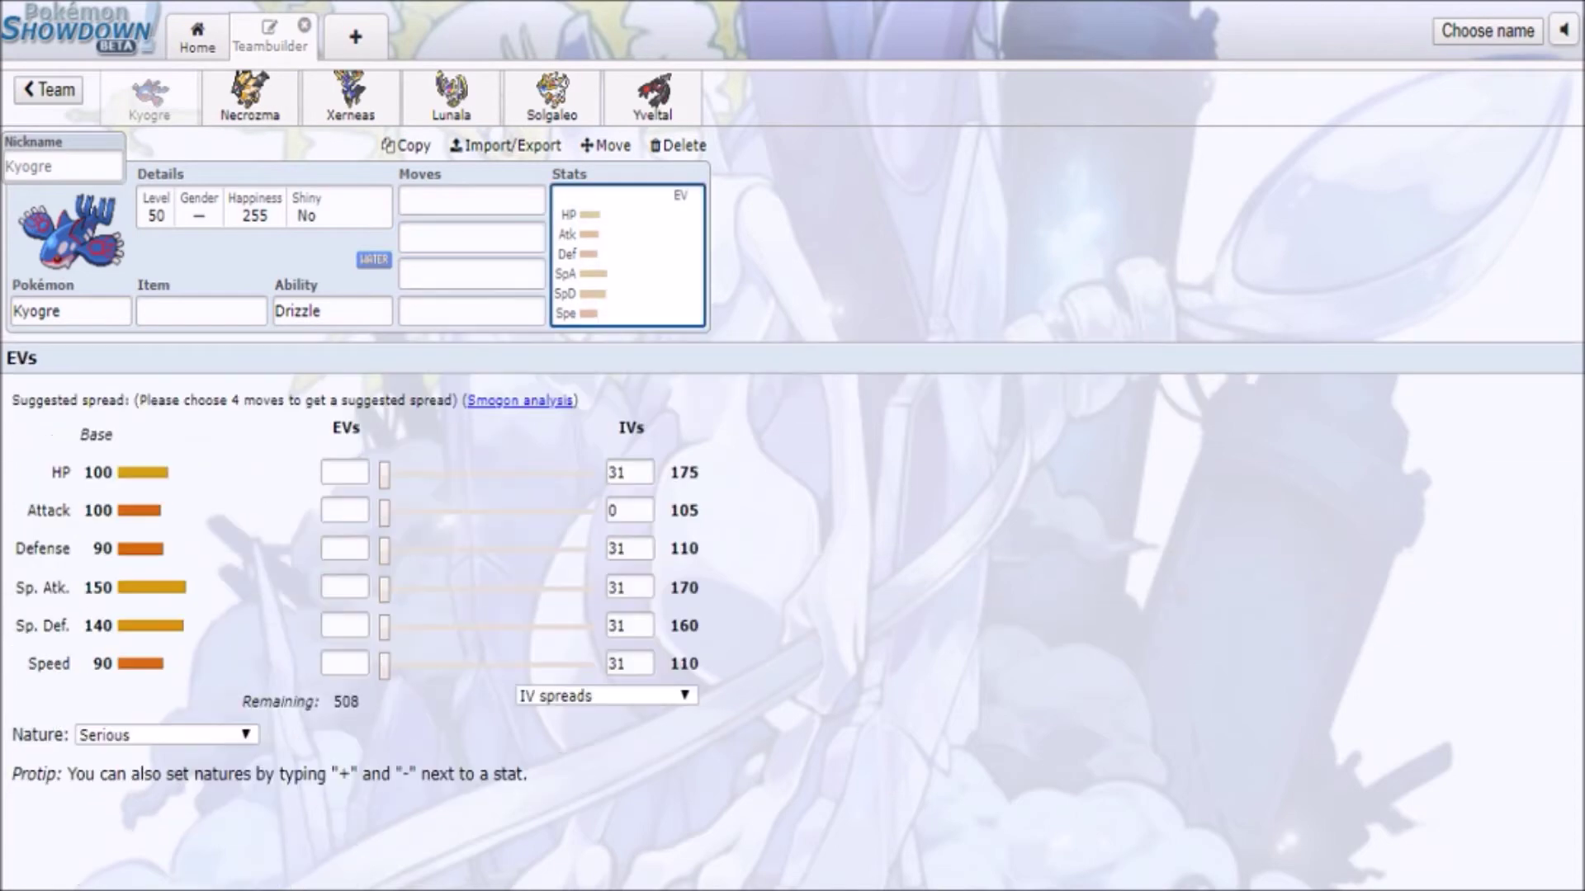
click(201, 312)
click(82, 486)
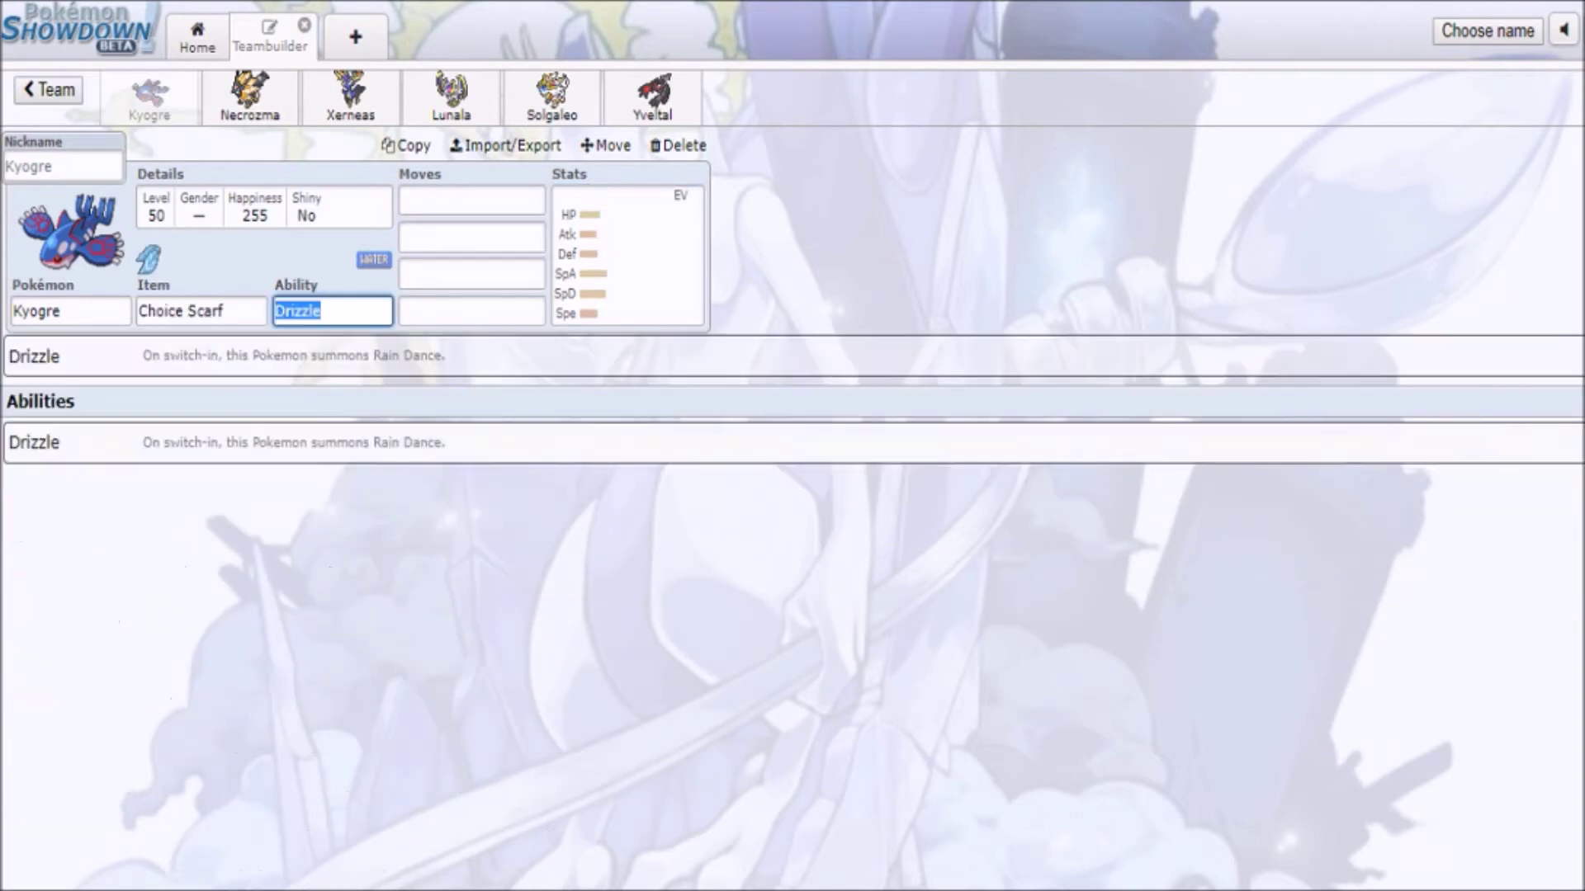
- Set Kyogre's first two moves to Water Spout and Origin Pulse
click(472, 237)
click(472, 199)
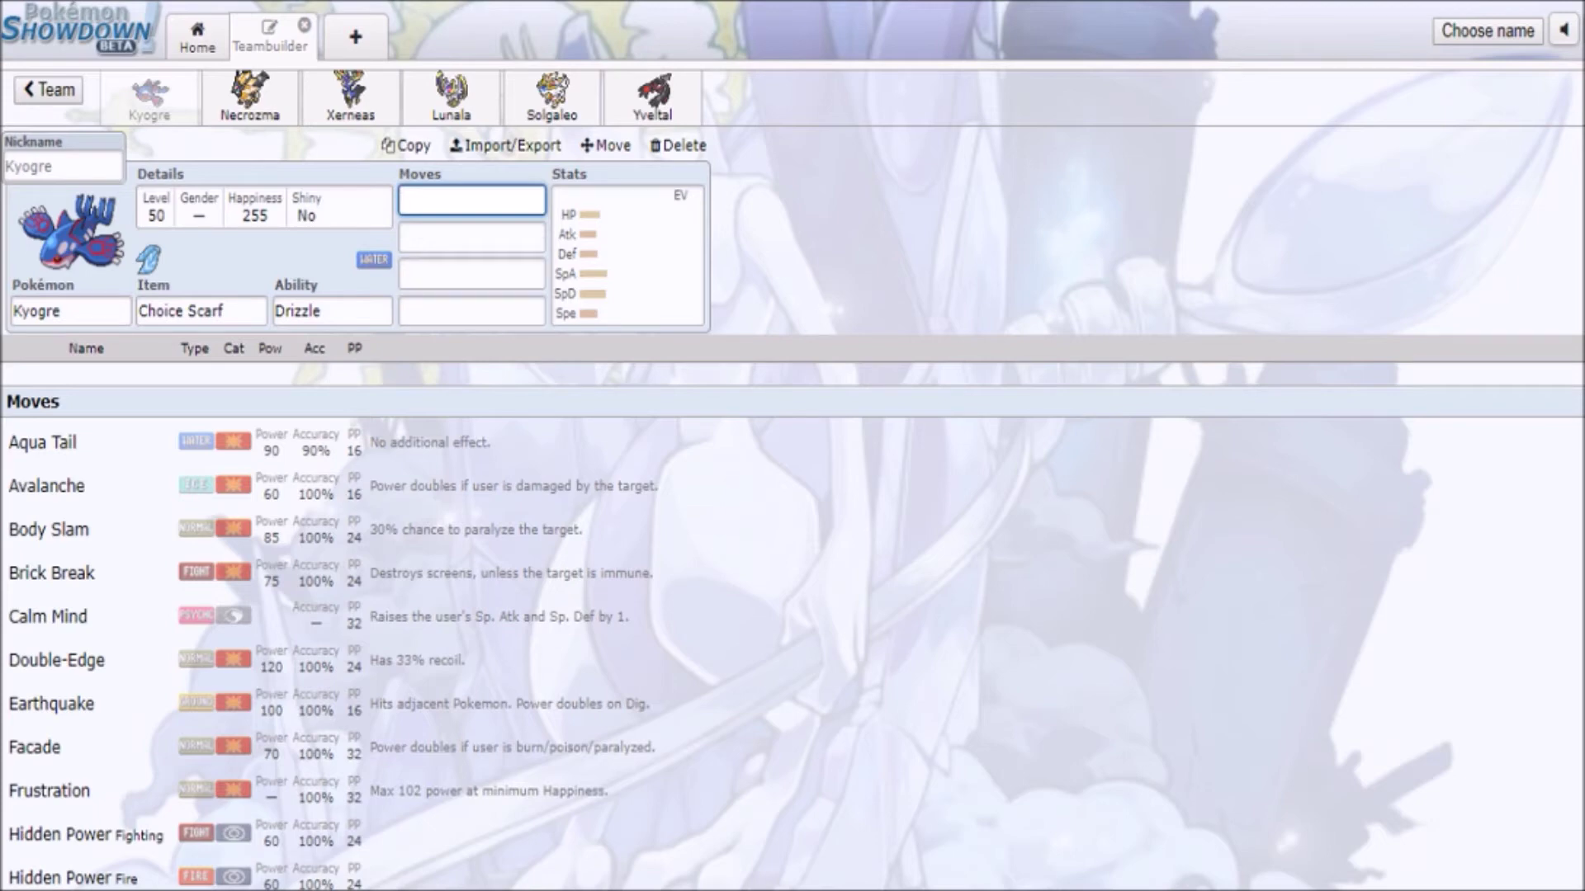
text(water)
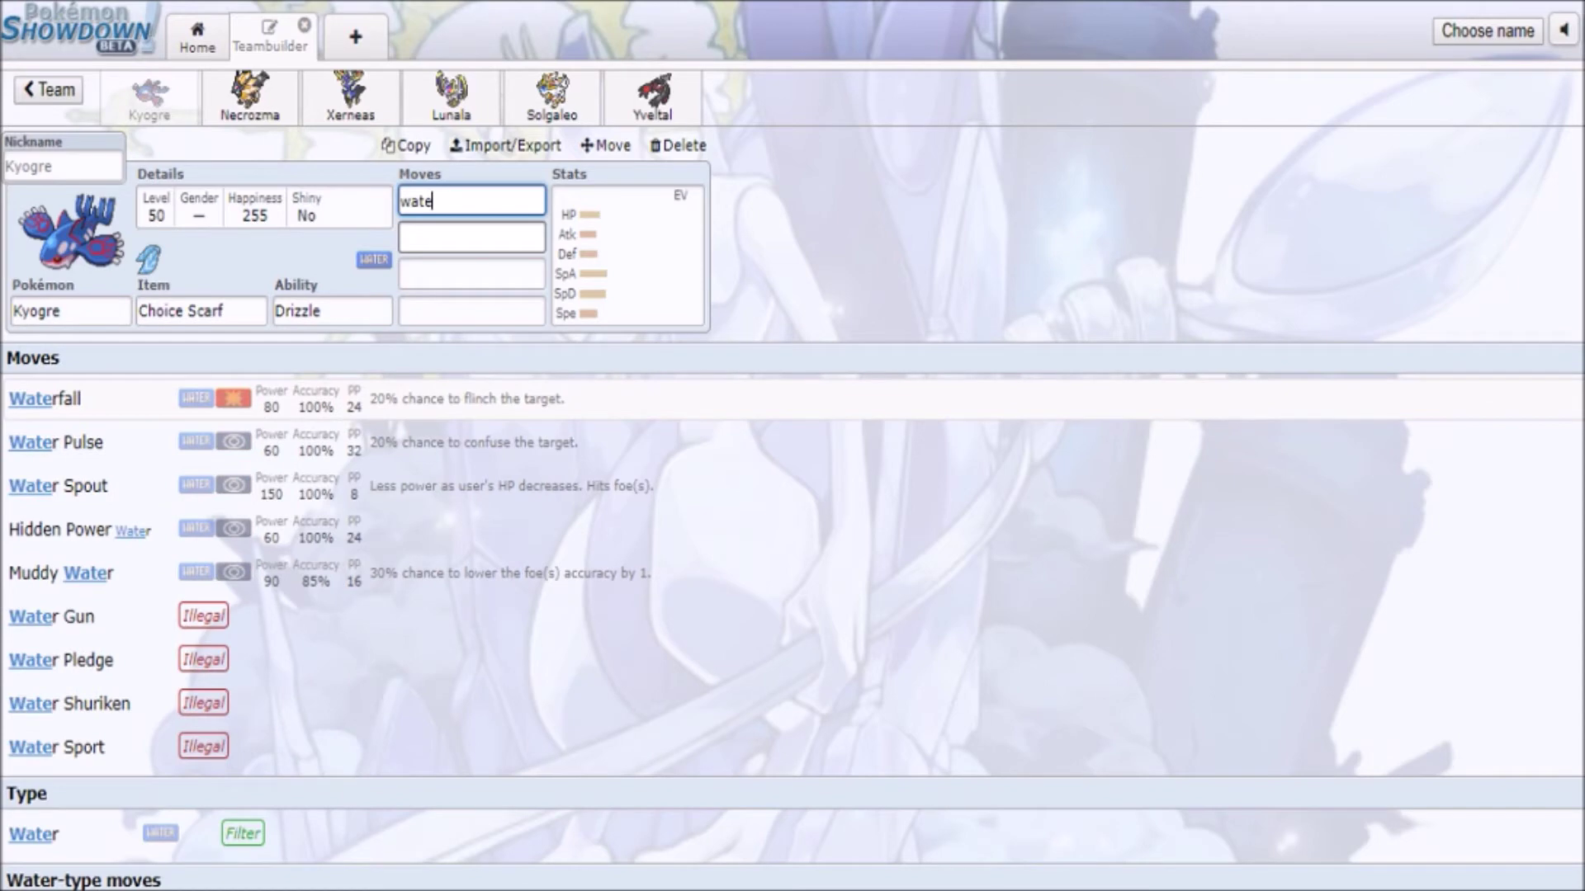
key(Down)
key(Down)
key(Return)
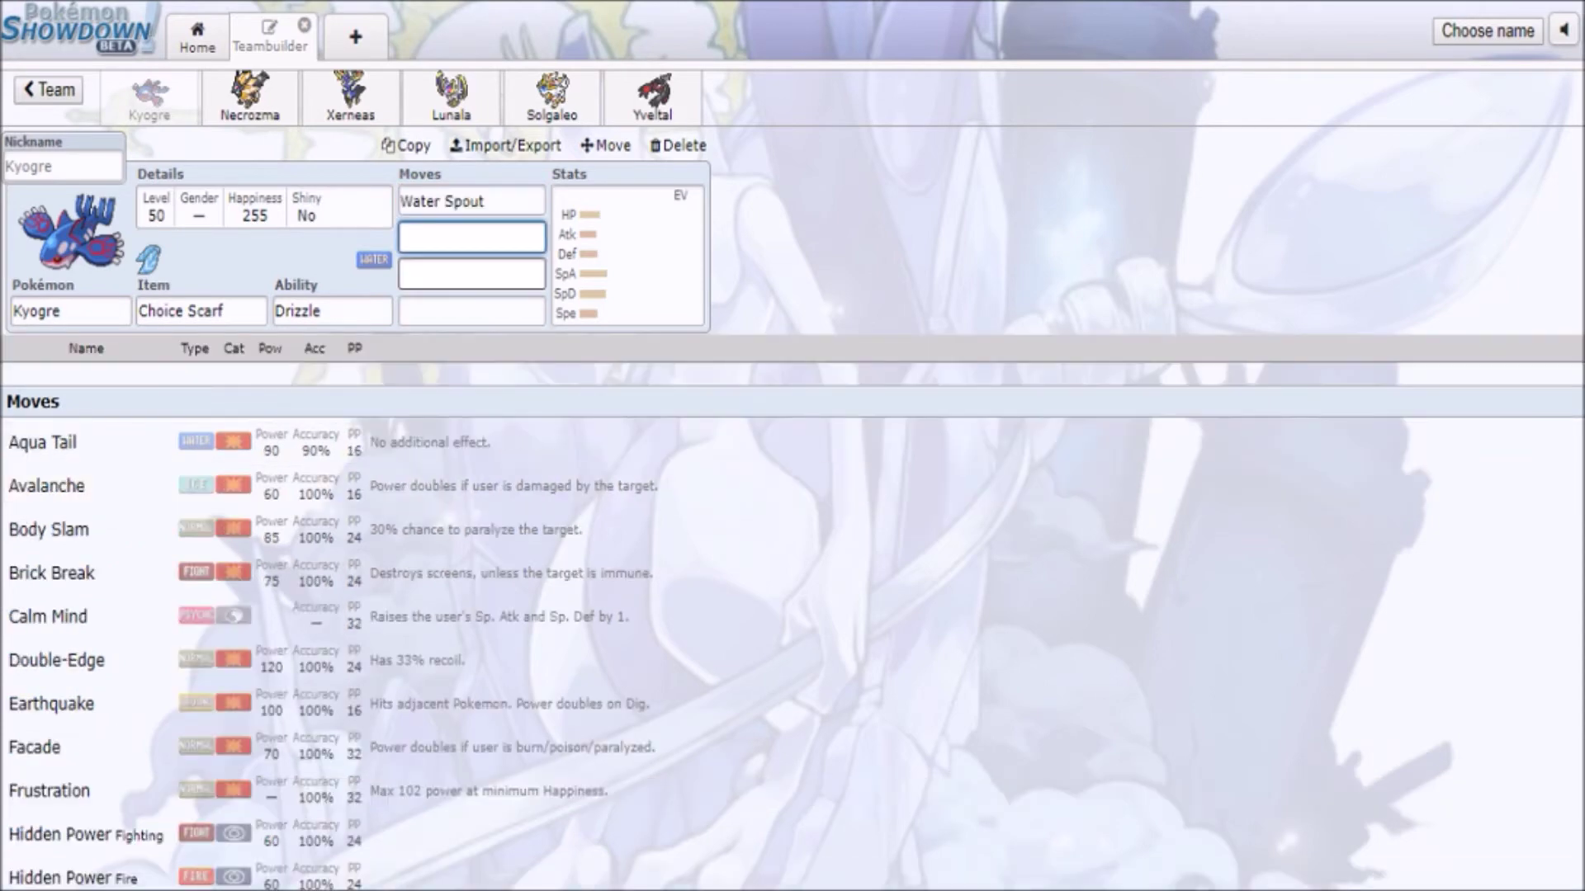
text(or)
key(Return)
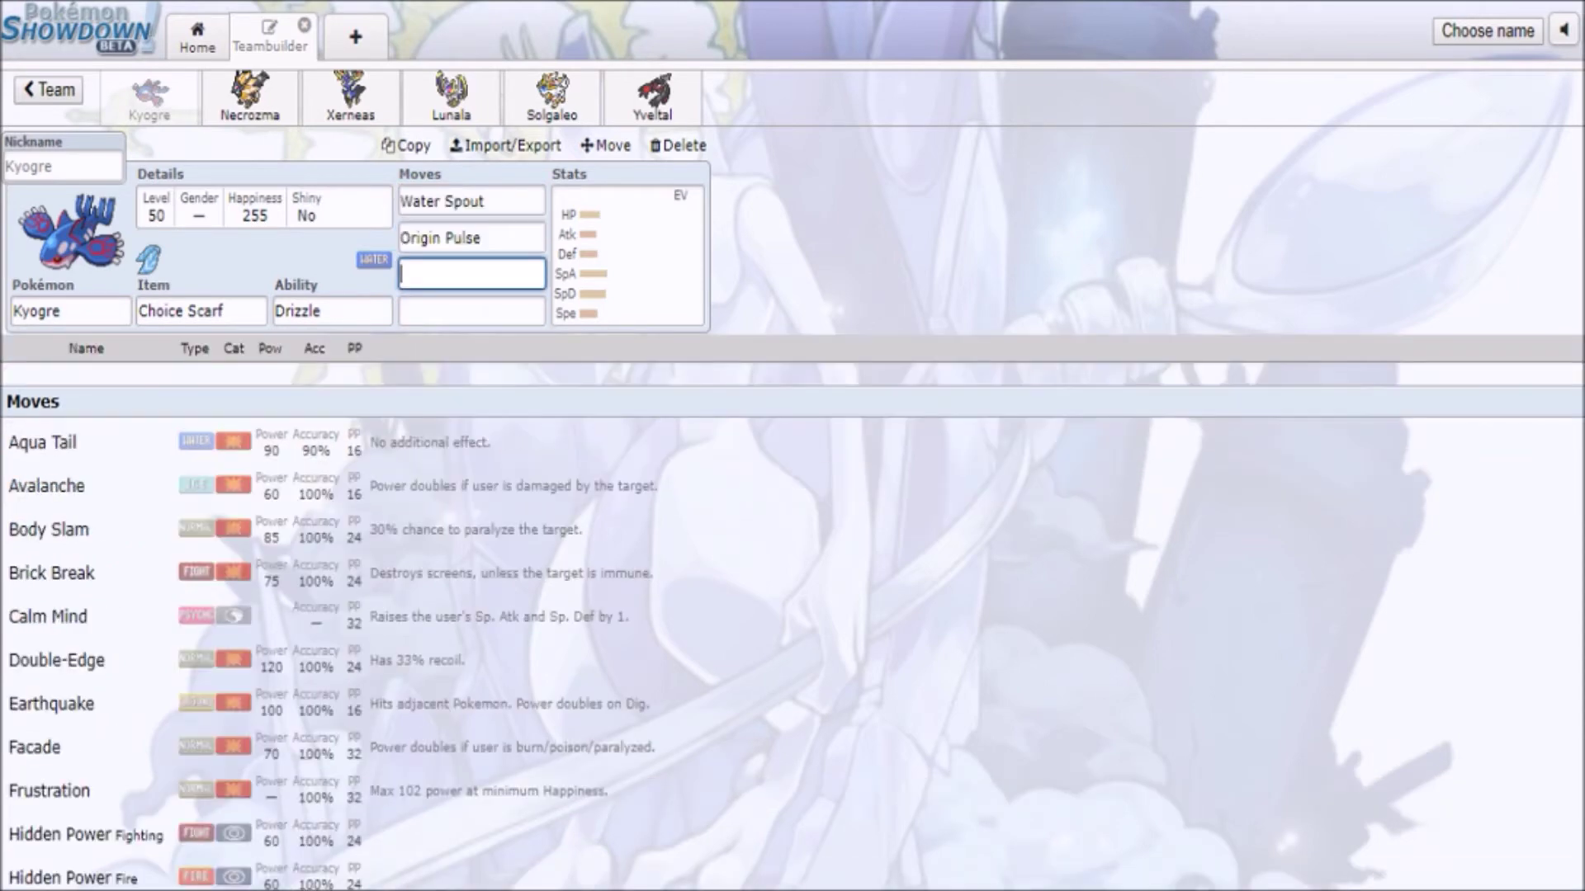
- Set Kyogre's last two moves to Scald and Thunder, and apply the suggested Special Scarf spread of 252 SpA / 4 SpD / 252 Spe (+Spe, -Atk)
text(sca)
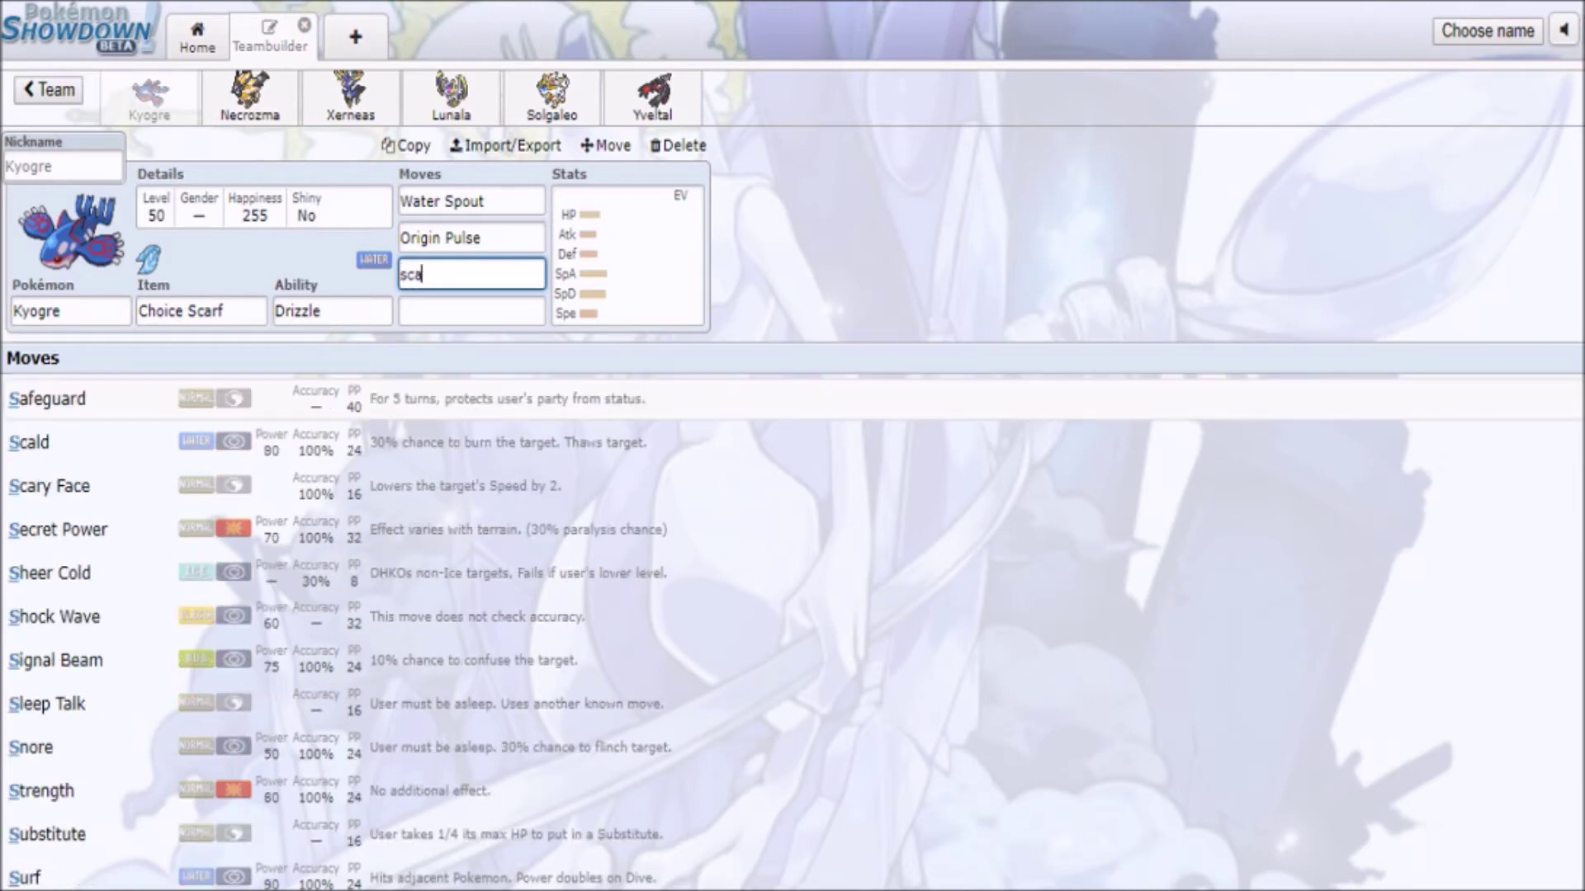
key(Return)
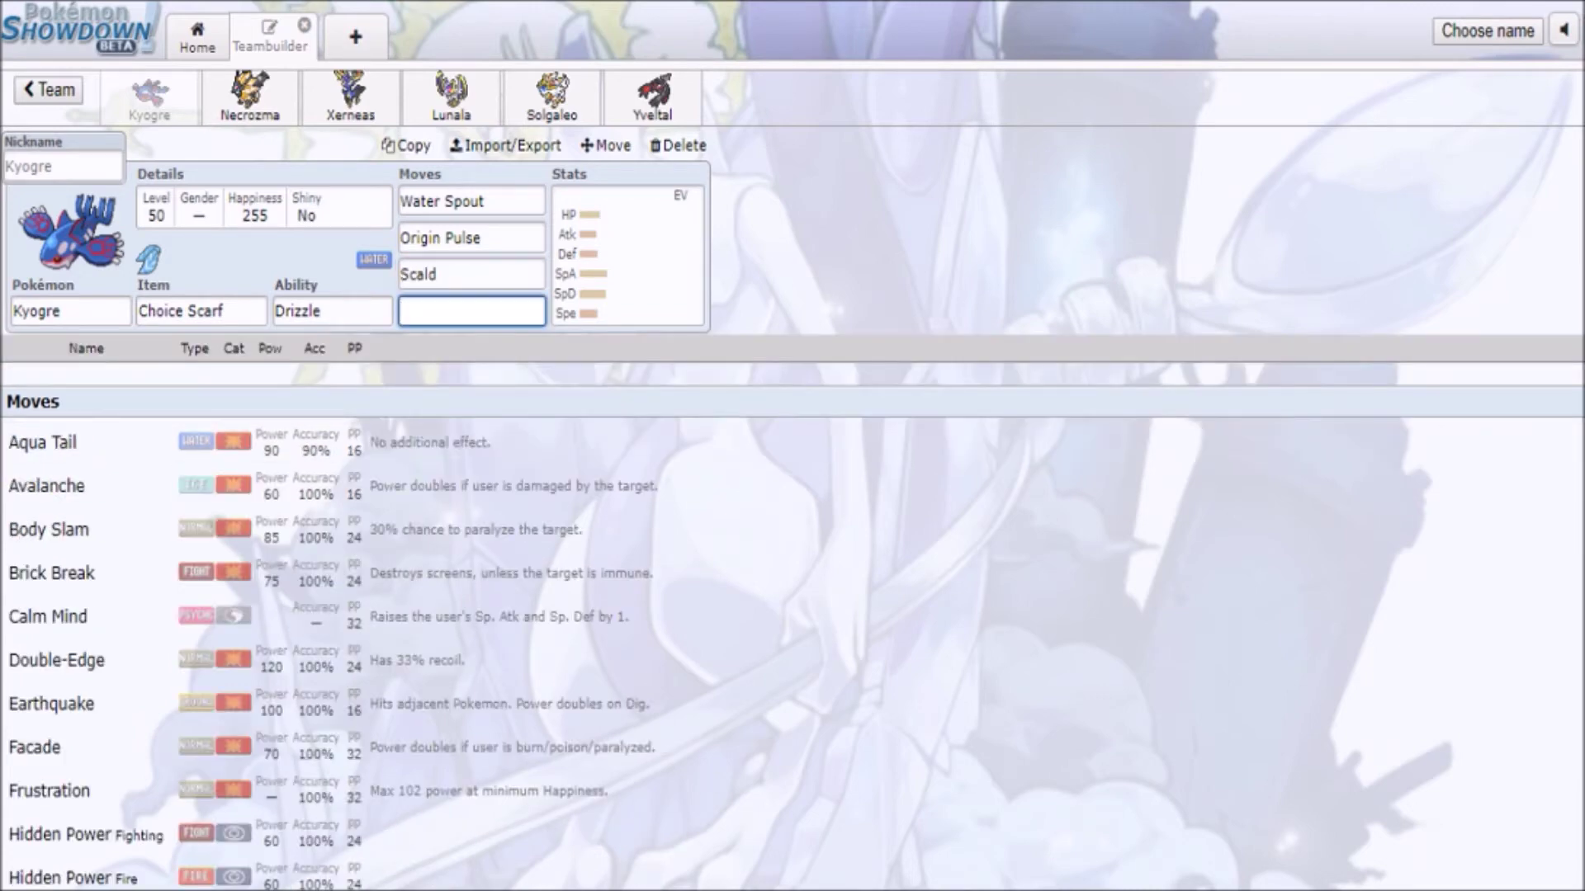
text(th)
key(Return)
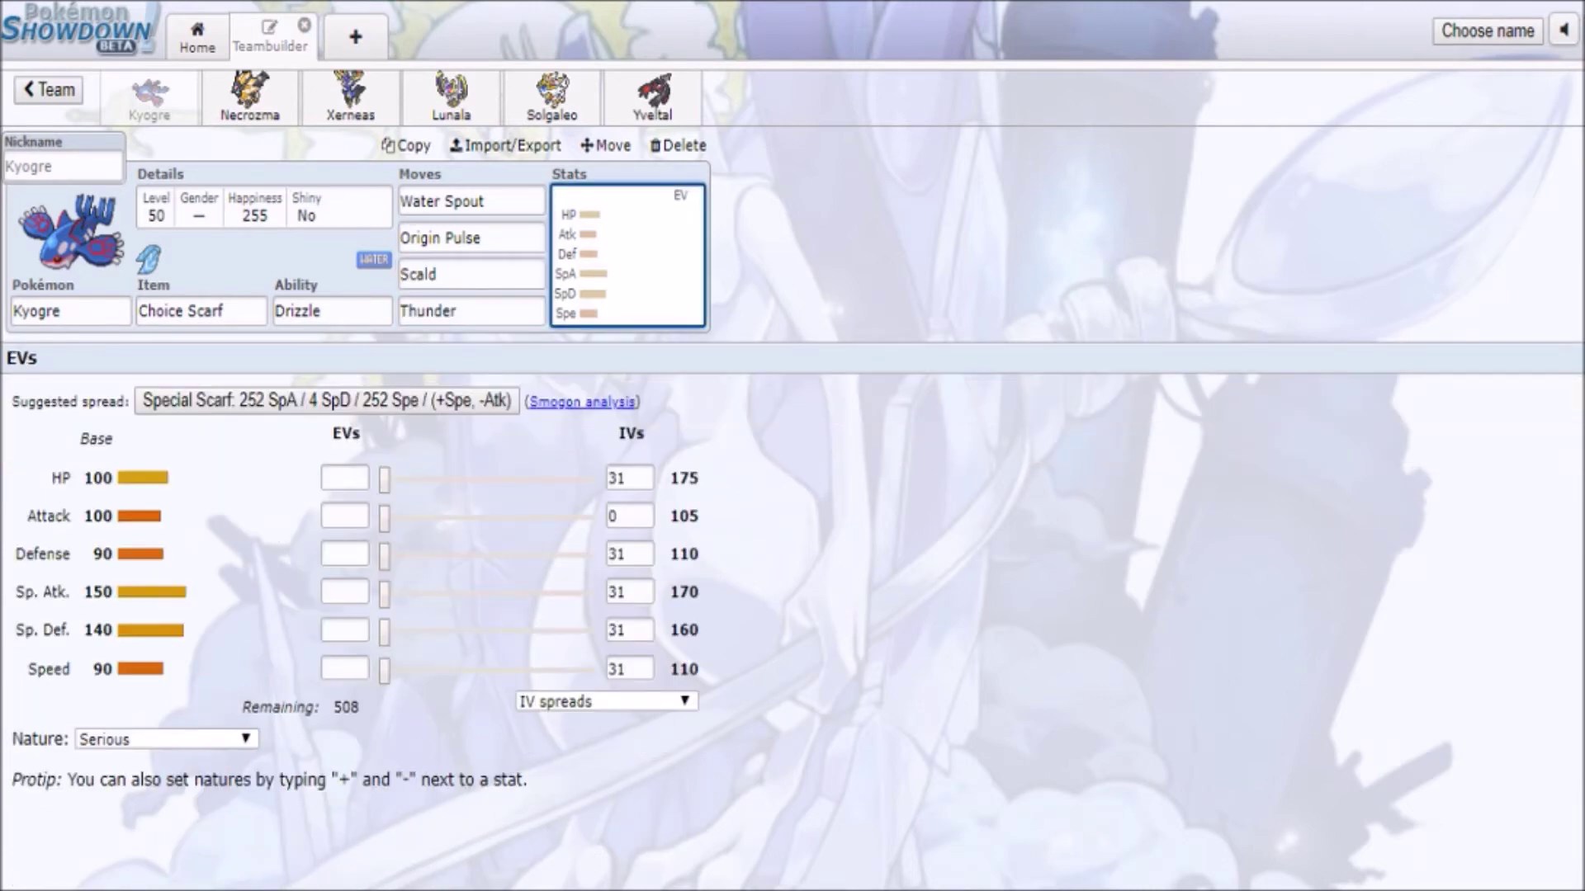
click(327, 400)
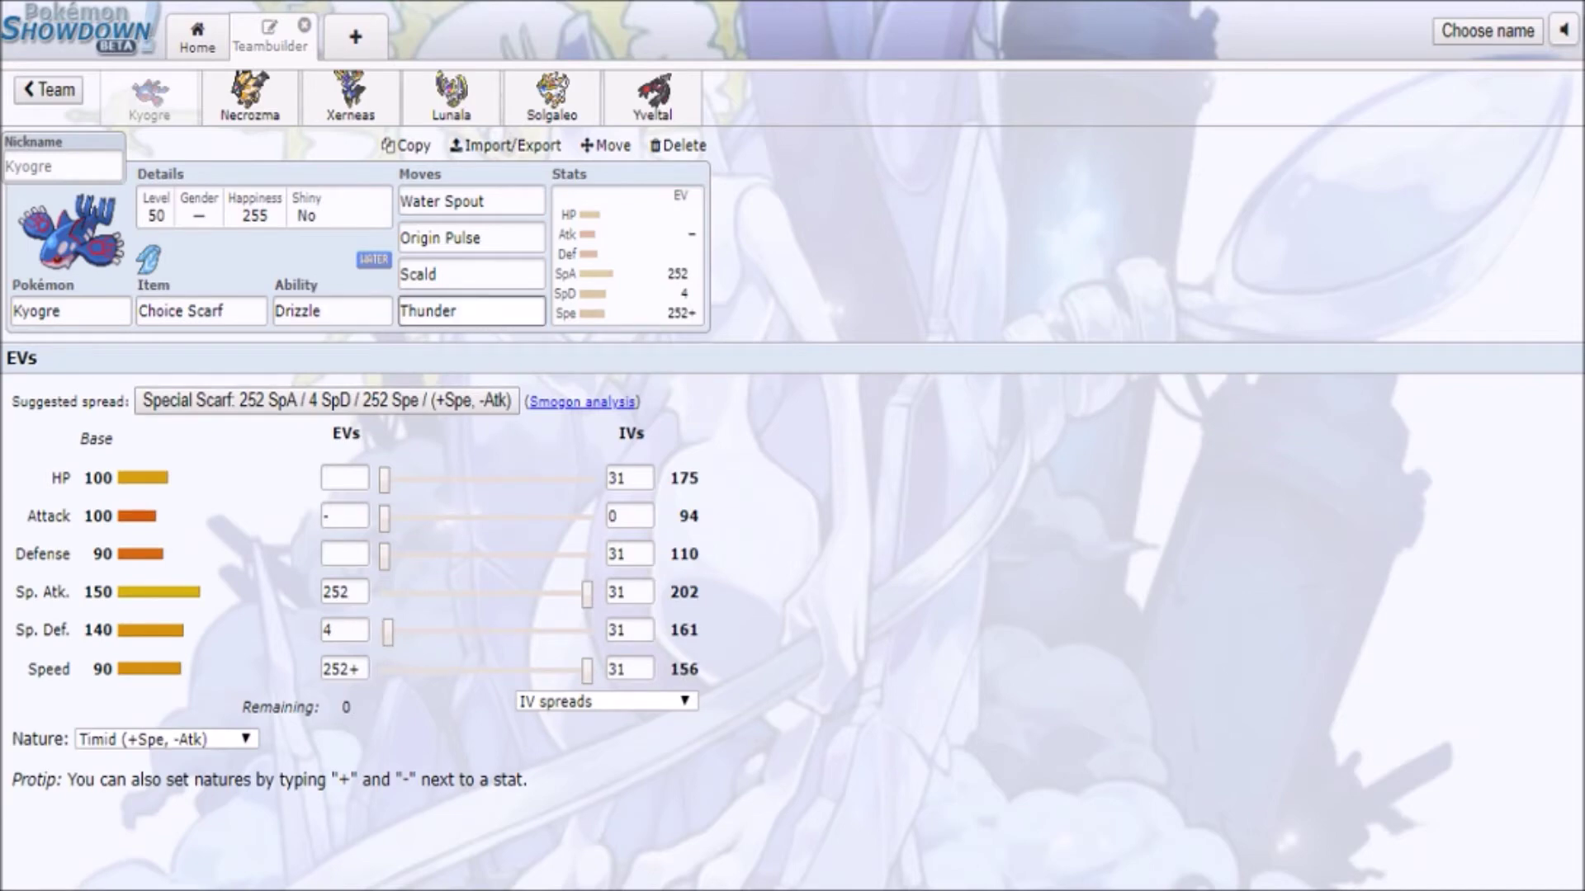
- Review the moves available for Kyogre's third slot, which holds Scald, and return to its EV spread
click(470, 274)
scroll(470, 435, down, 7)
scroll(792, 611, down, 4)
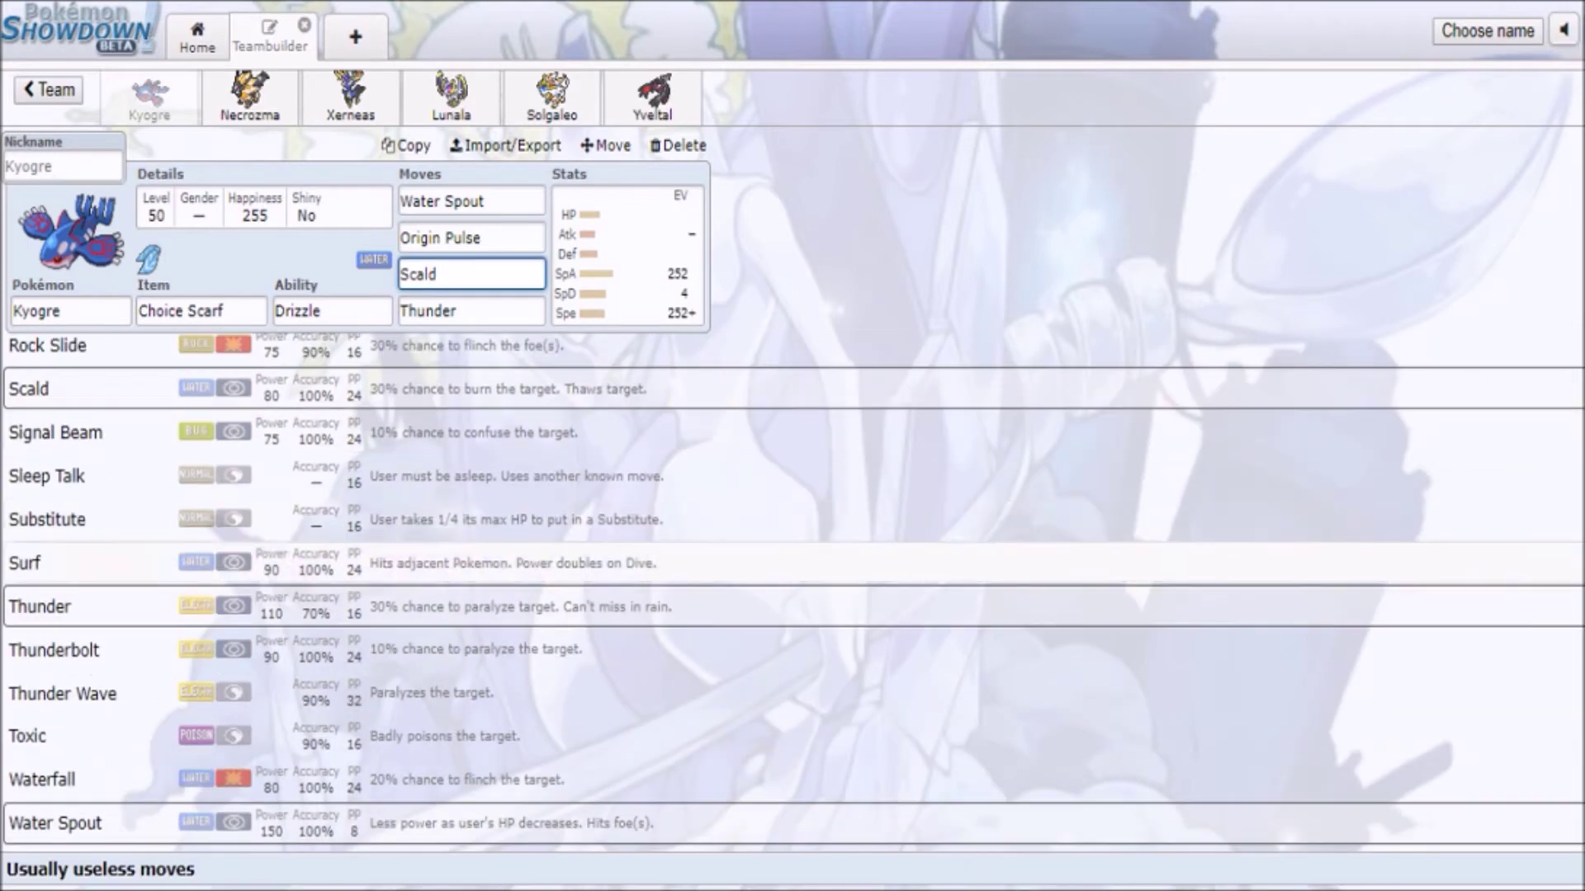
scroll(793, 611, up, 6)
scroll(578, 487, up, 5)
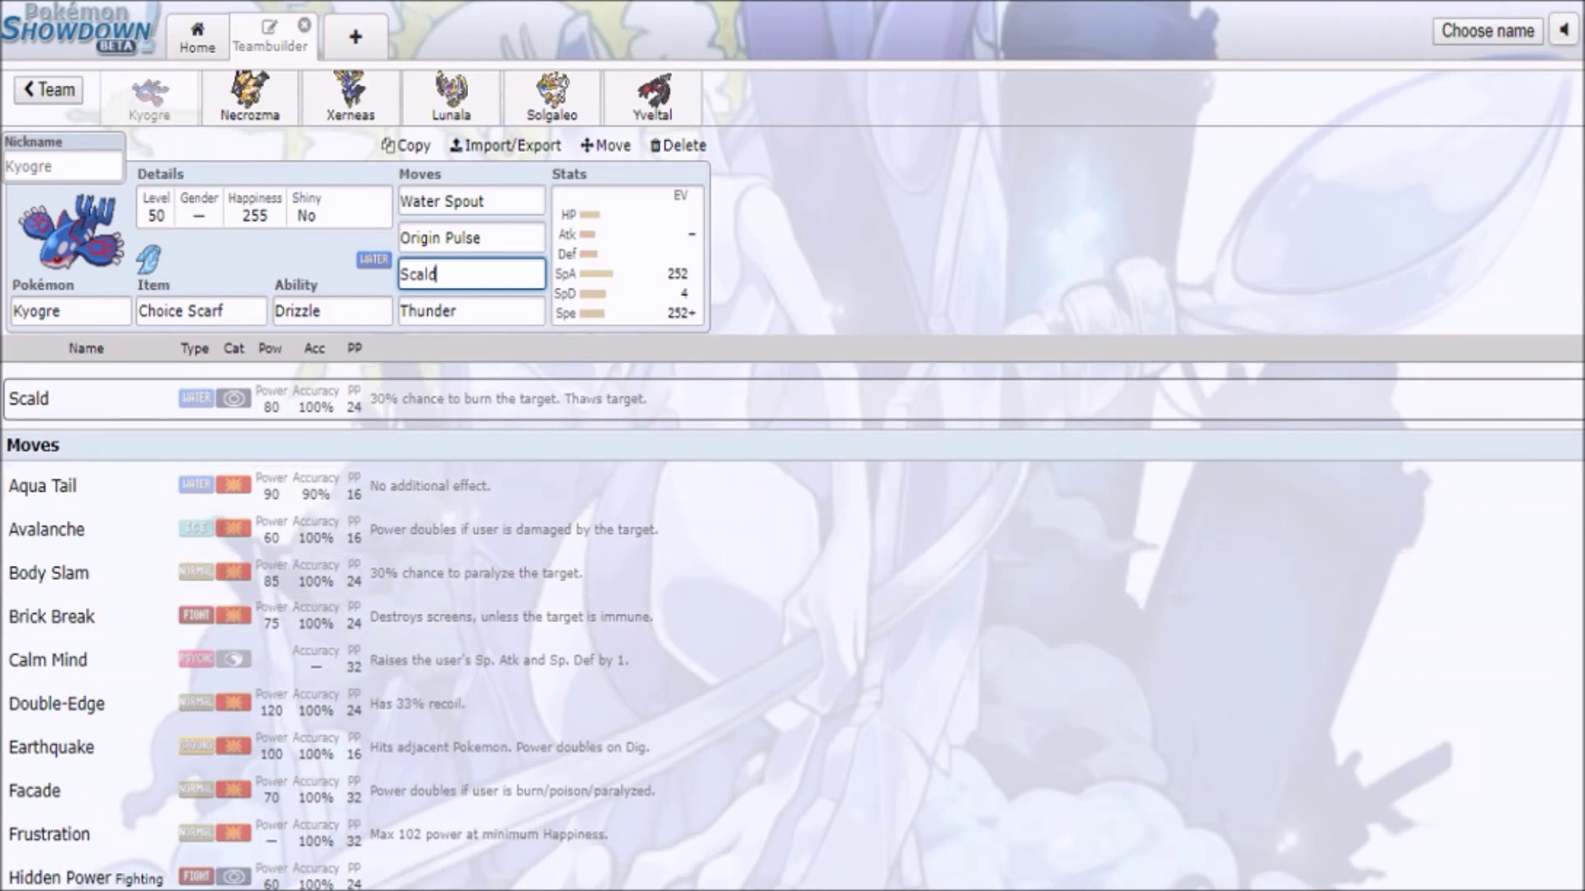
click(627, 254)
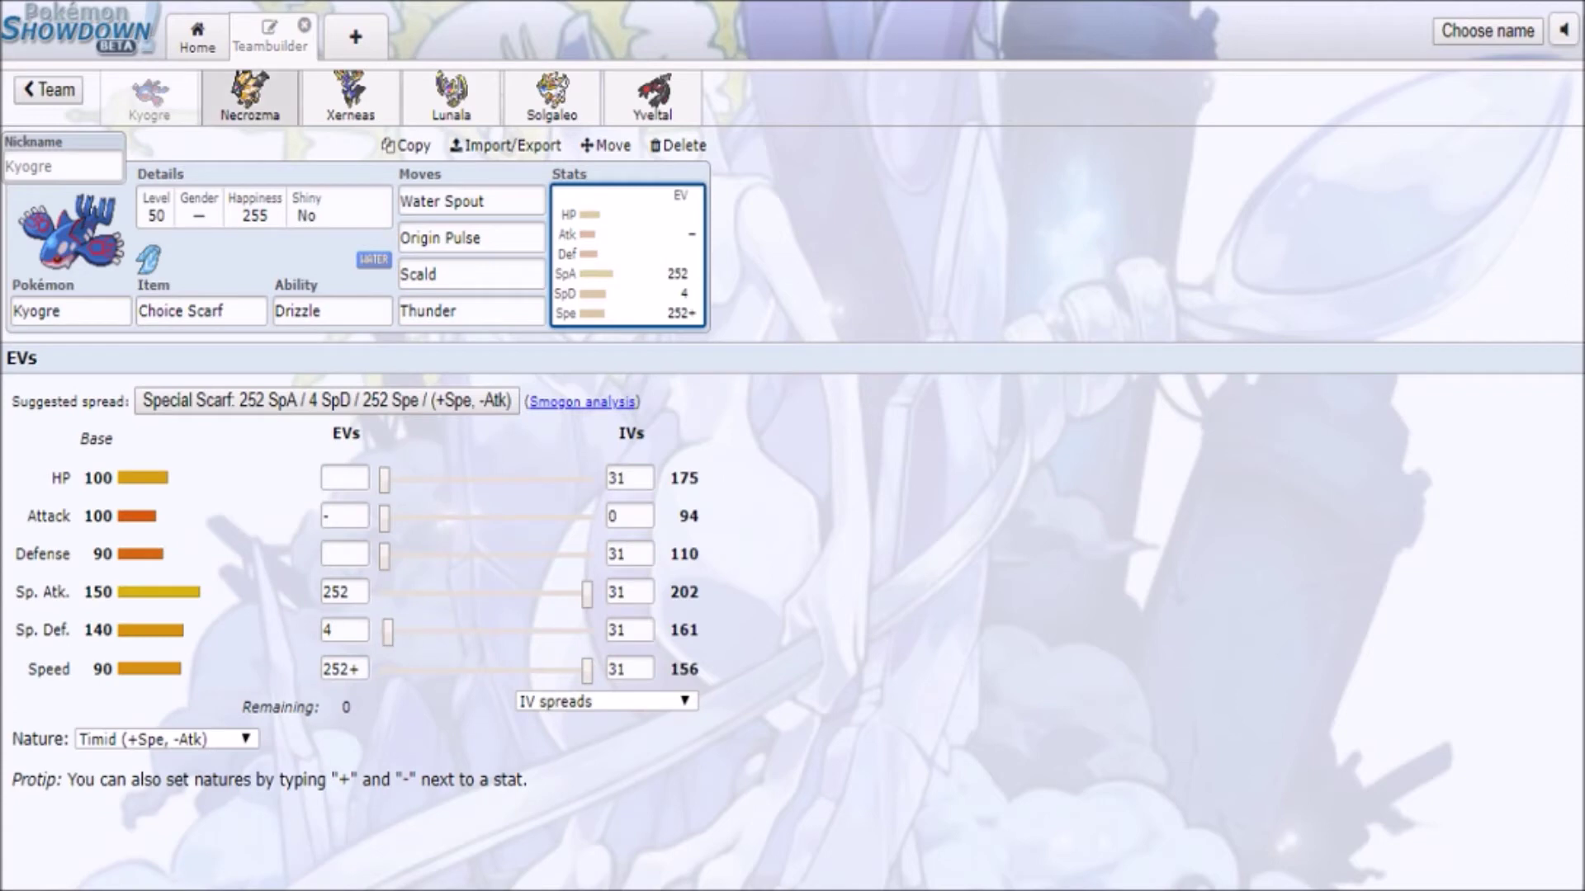
- Equip Xerneas with a Power Herb and set its first move to Moonblast
click(350, 95)
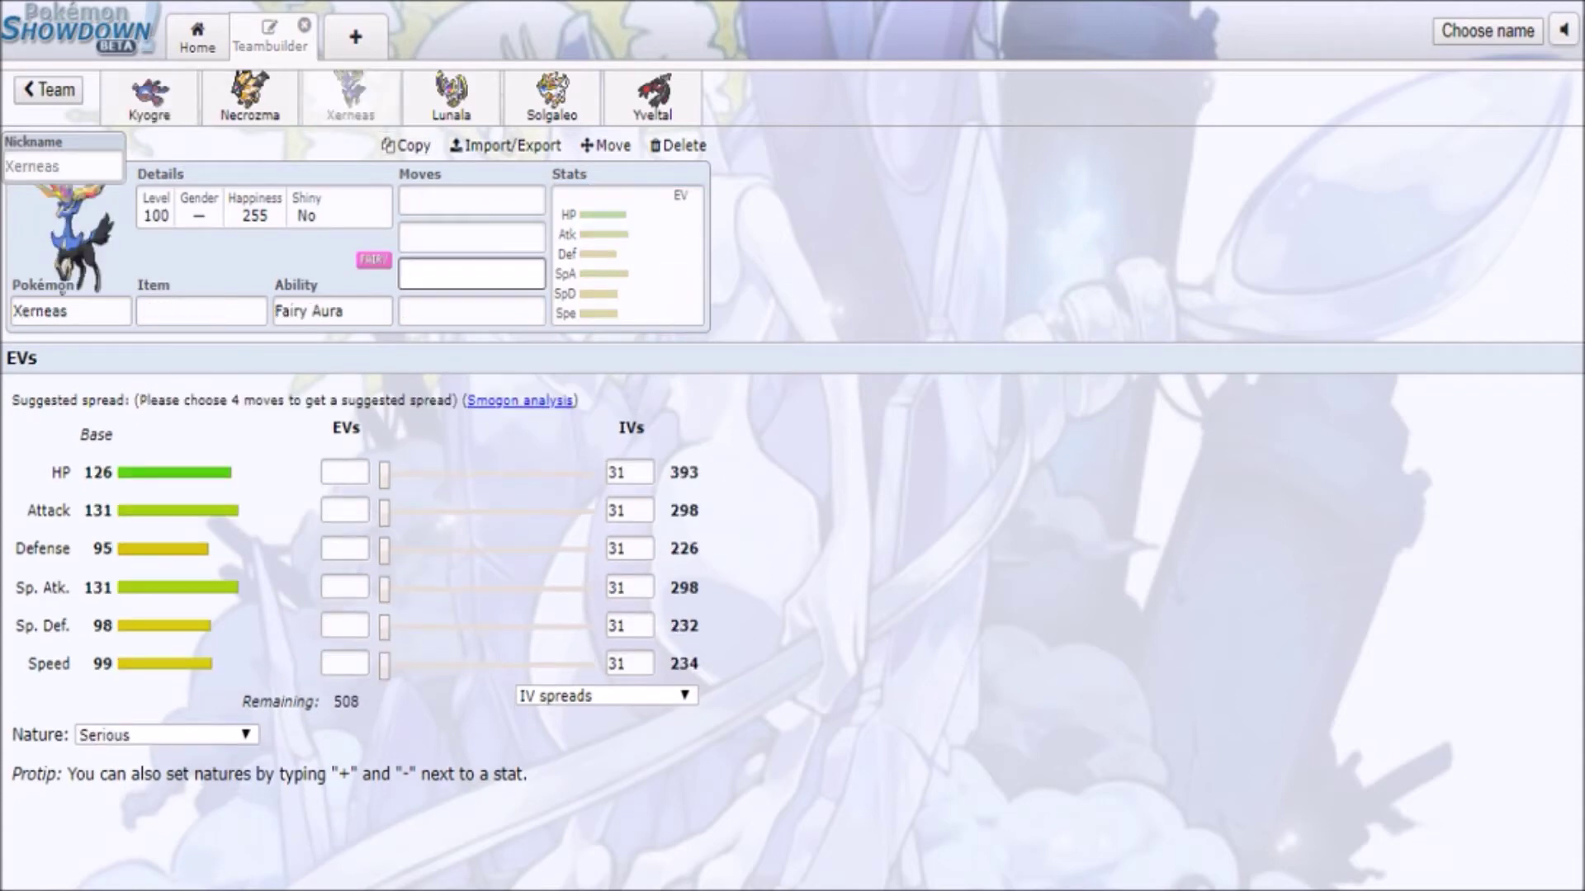
click(200, 311)
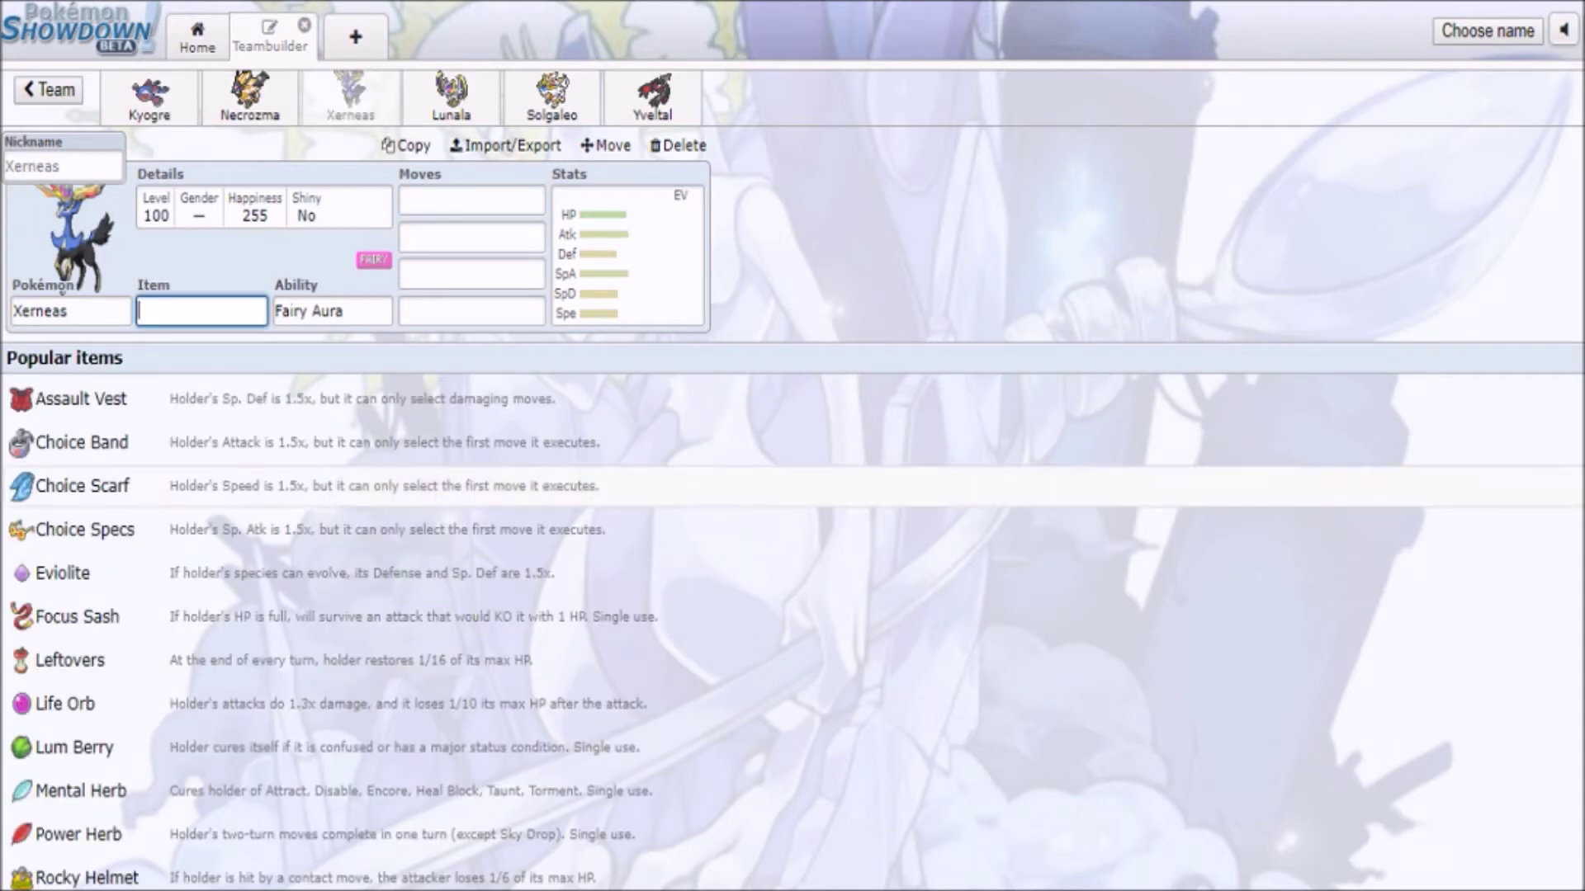
text(powe)
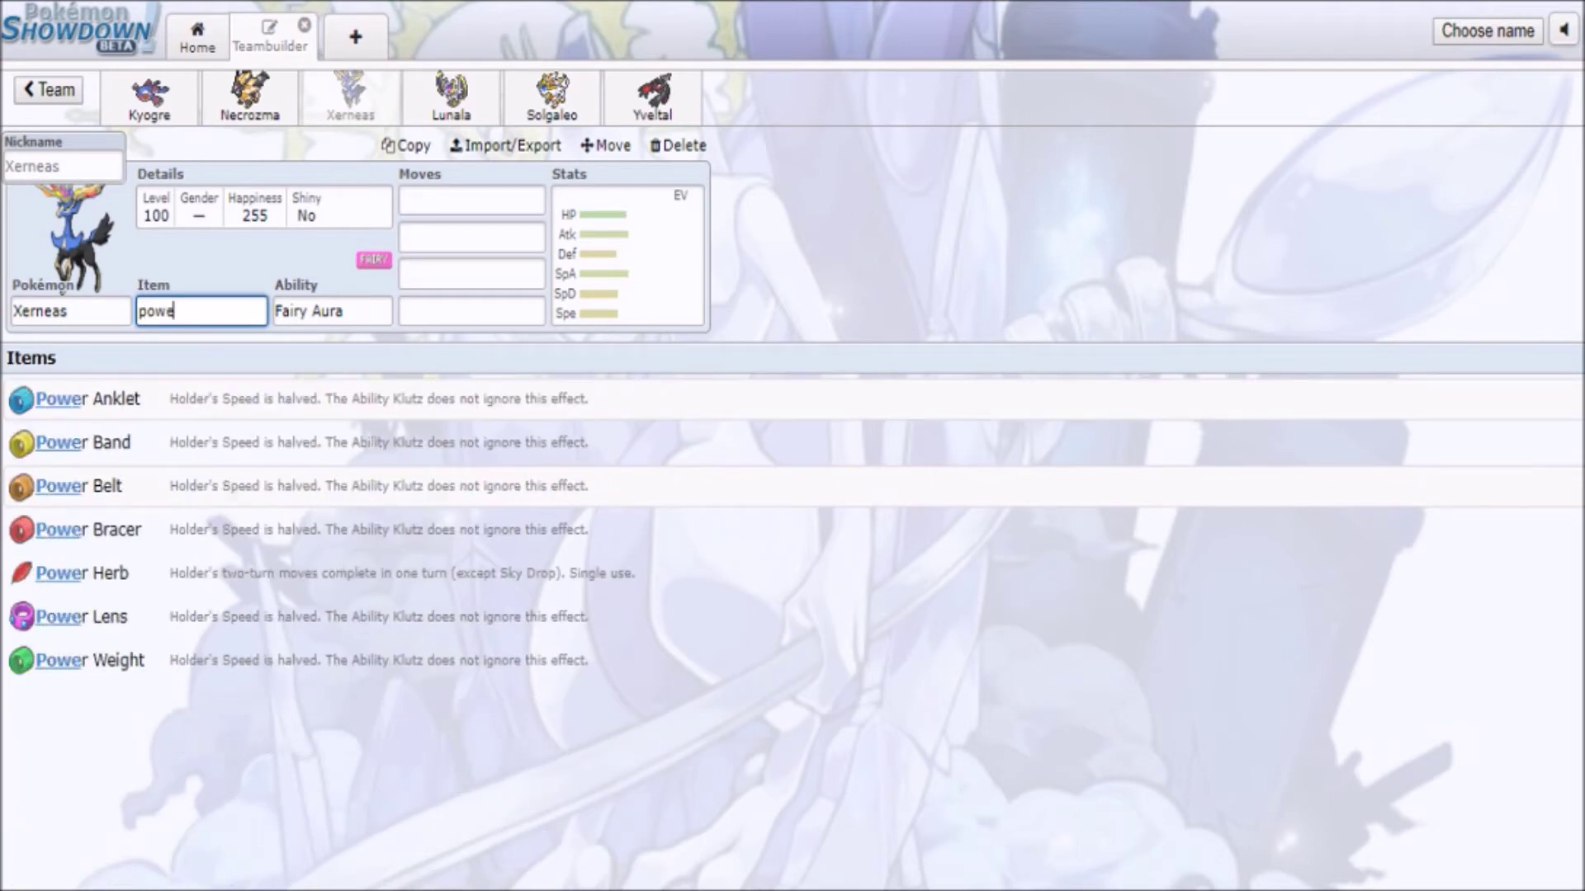
click(91, 573)
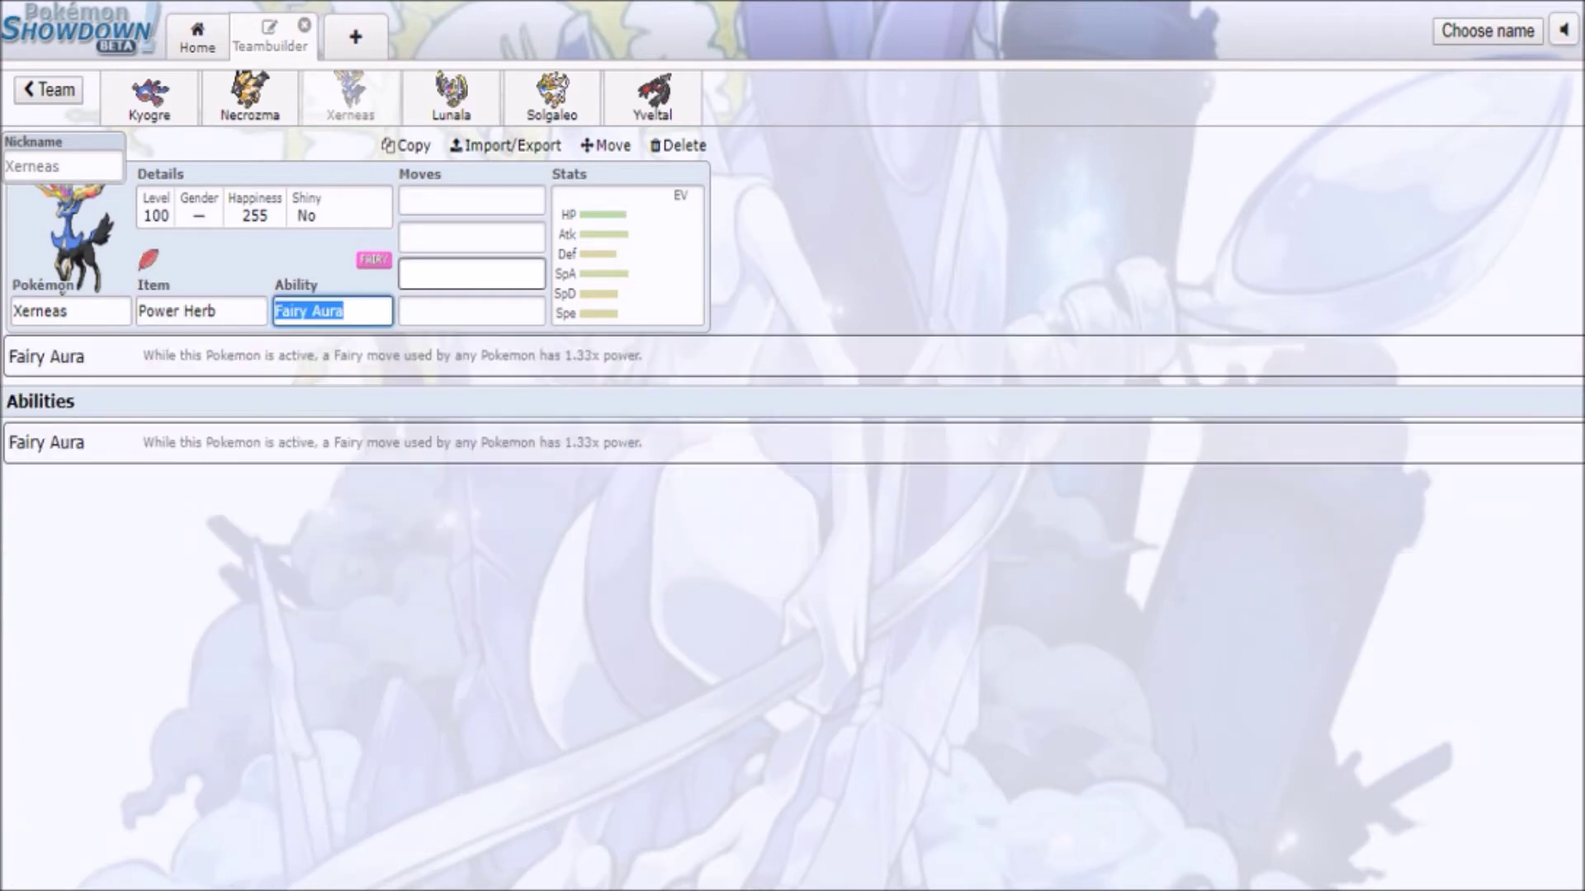
key(Tab)
text(moon)
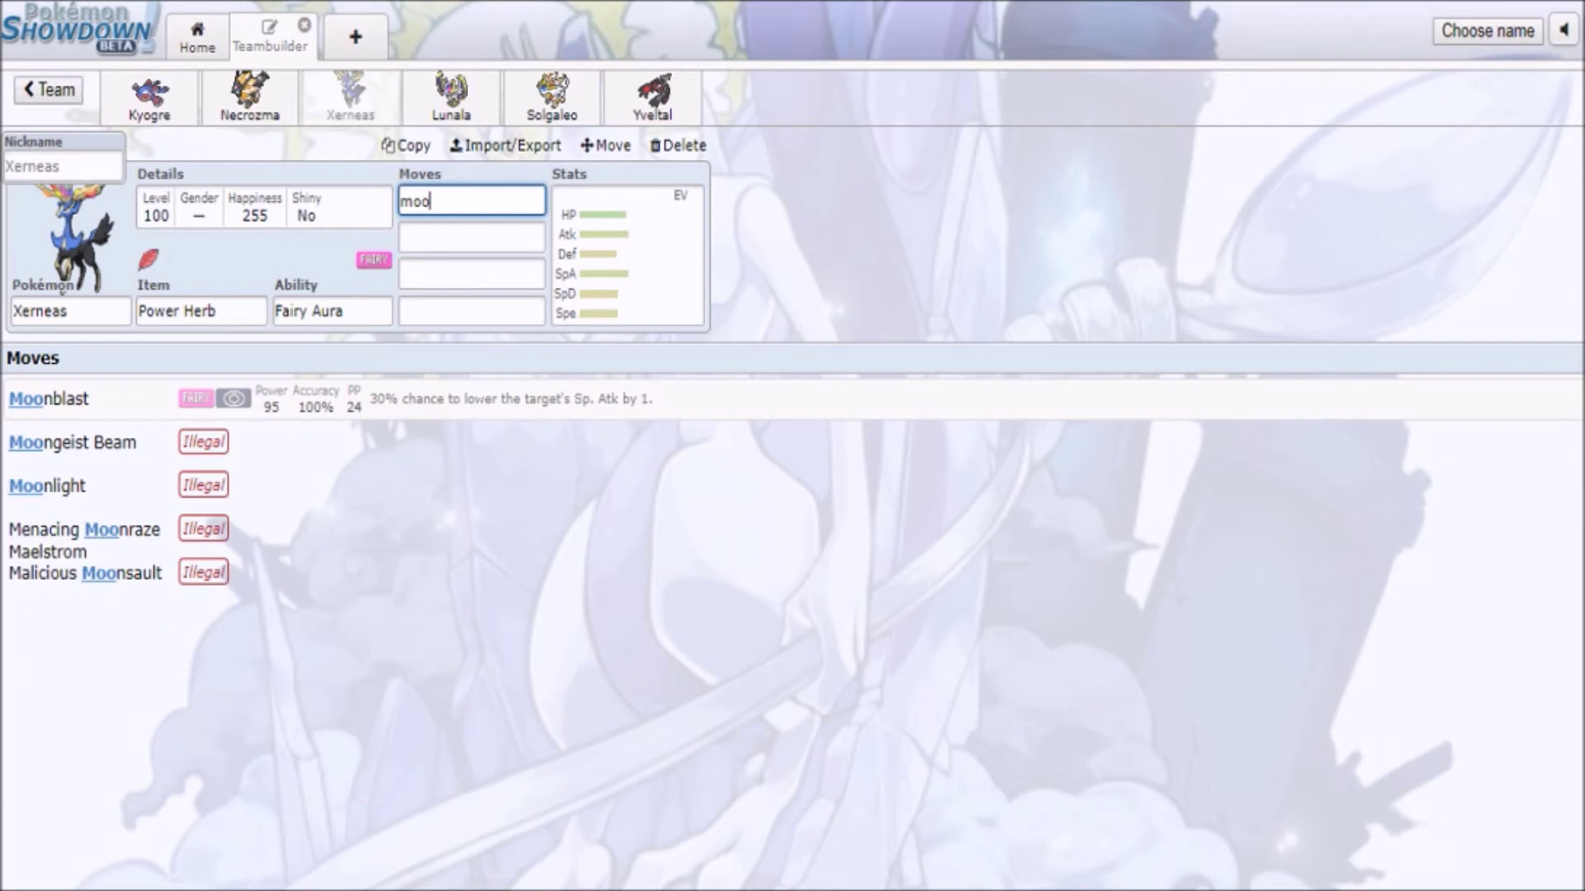
key(Return)
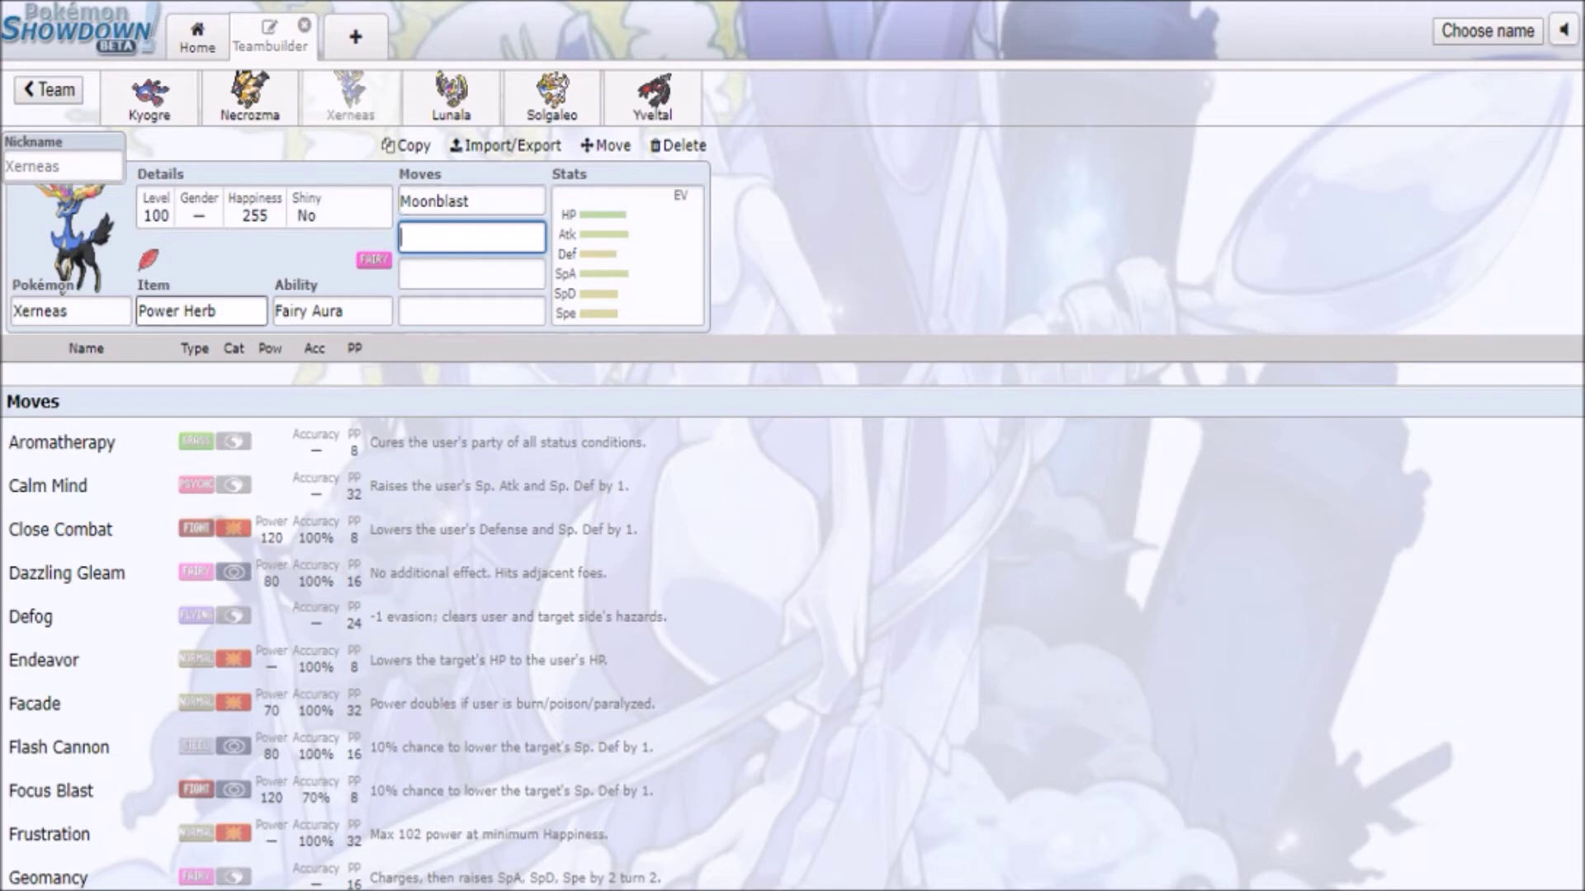
- Look at Xerneas's item choices and the Necrozma, Solgaleo and Lunala entries, and return to Xerneas
click(215, 312)
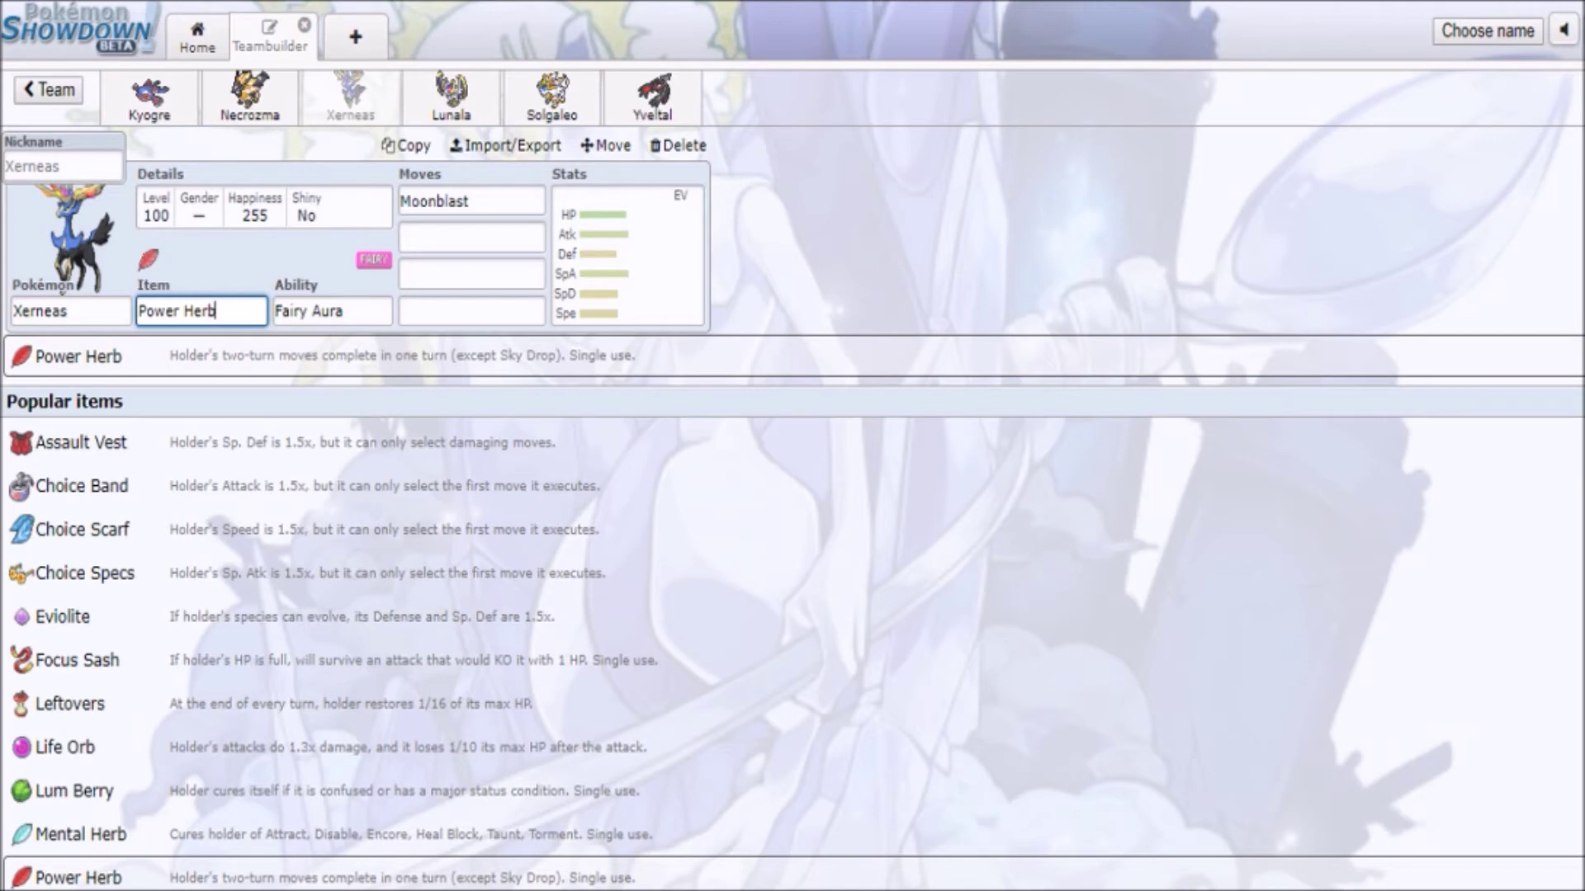
click(249, 98)
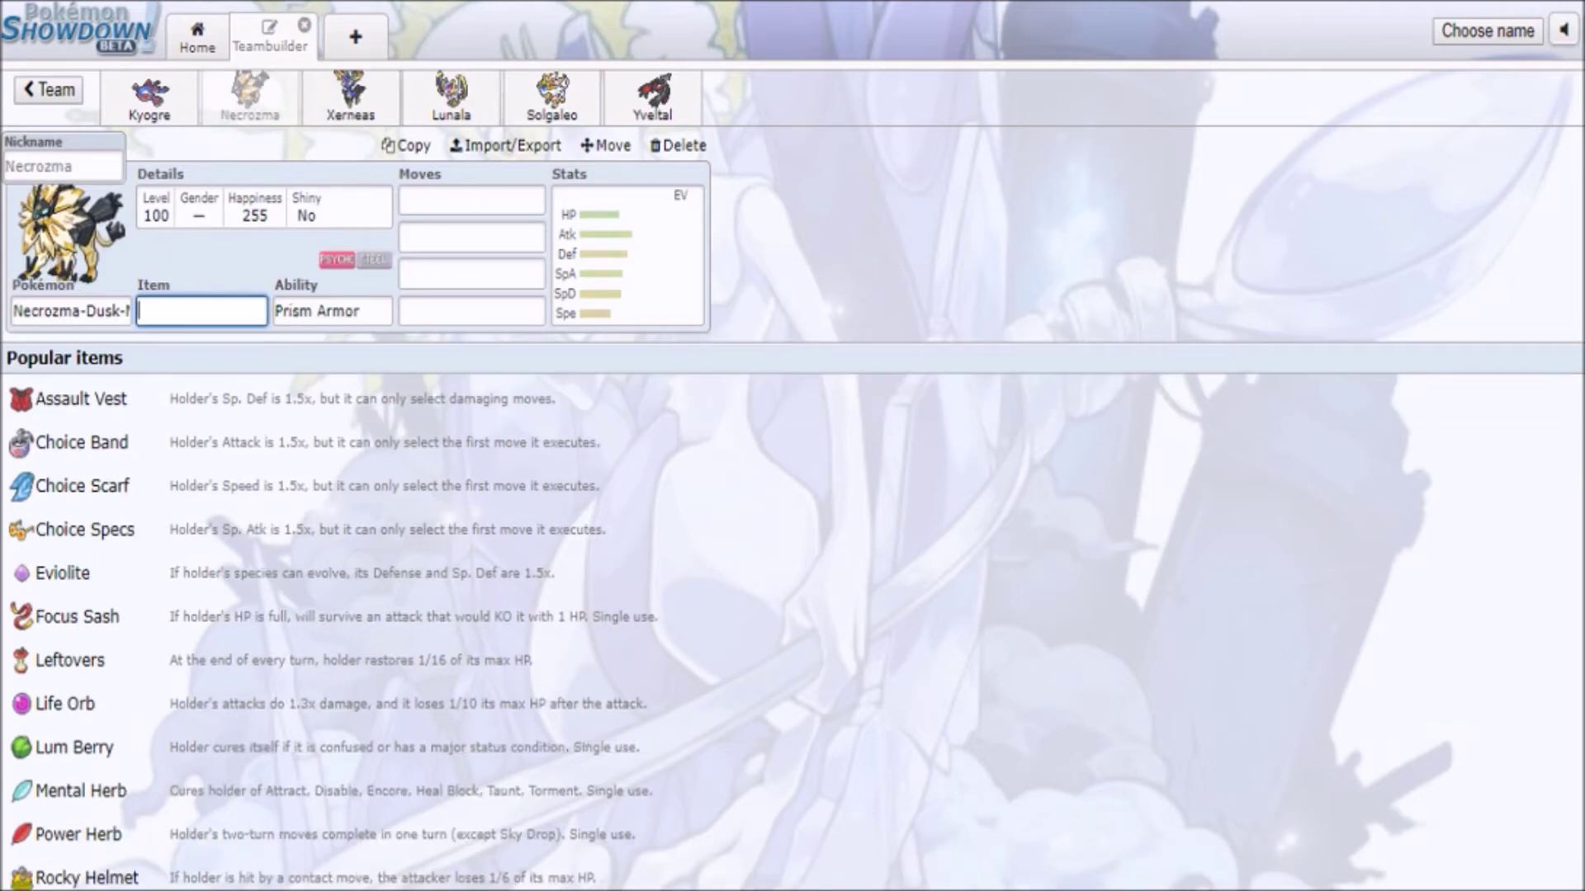
click(552, 97)
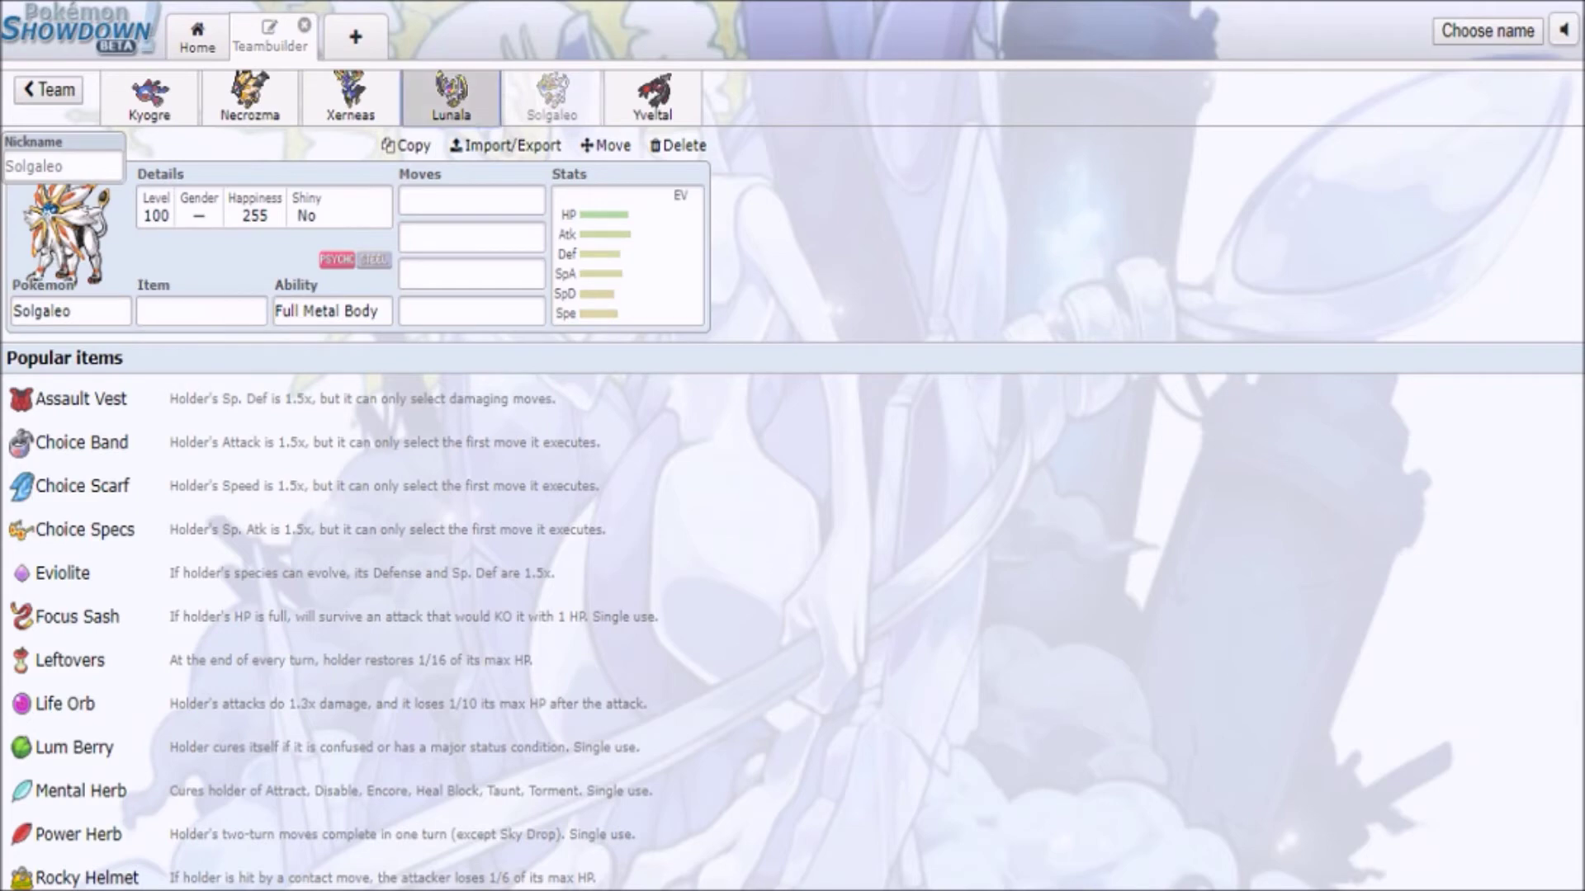
click(451, 98)
click(350, 98)
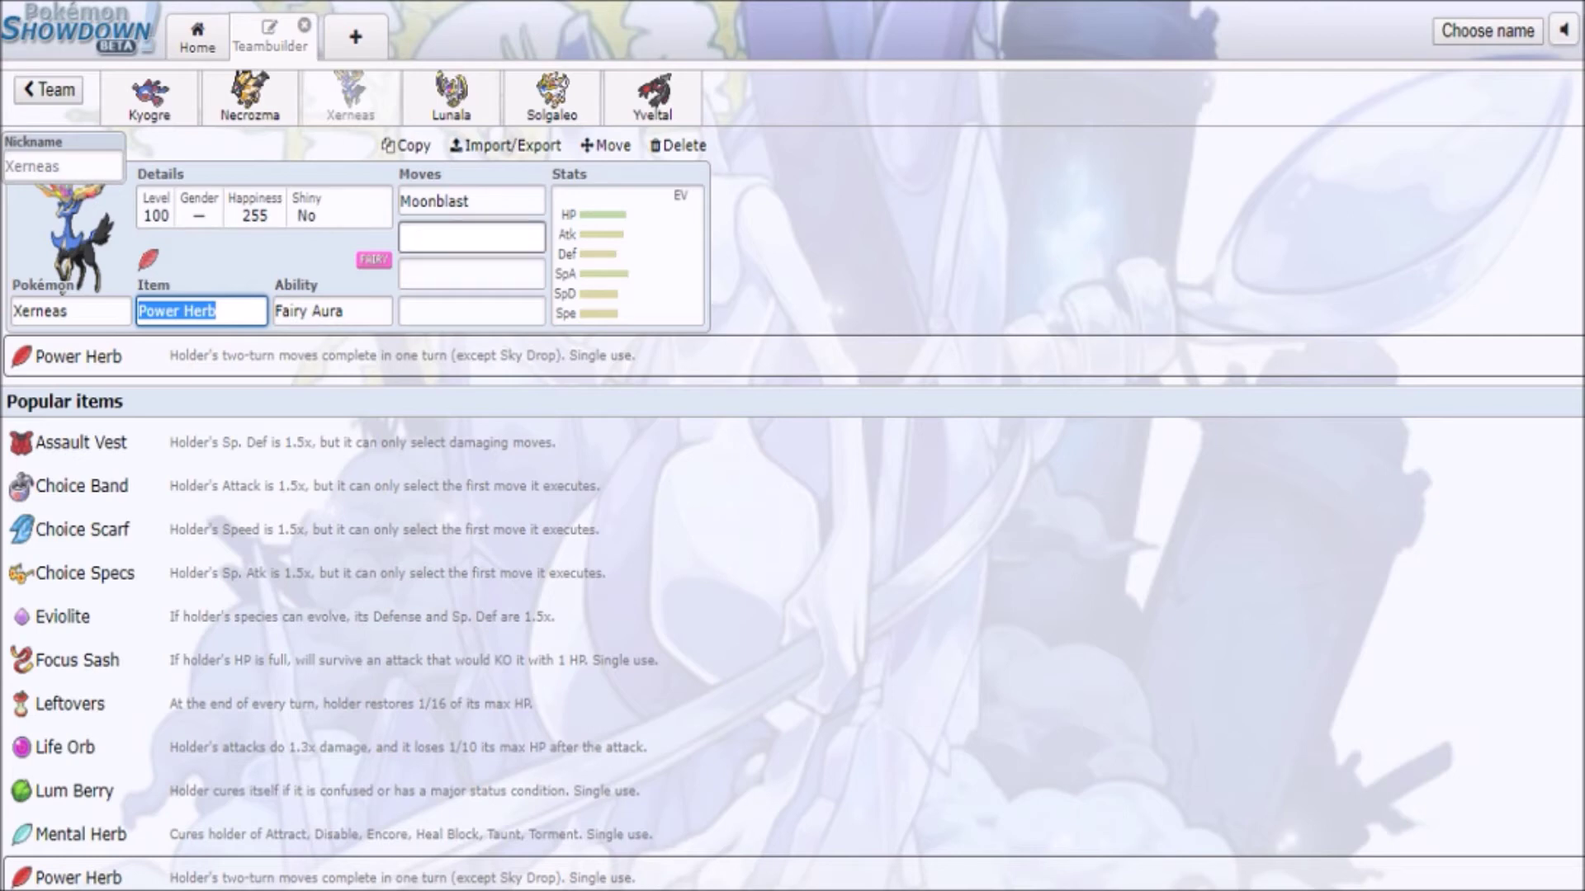
- Set Xerneas's third move to Geomancy and its fourth move to Protect
click(471, 237)
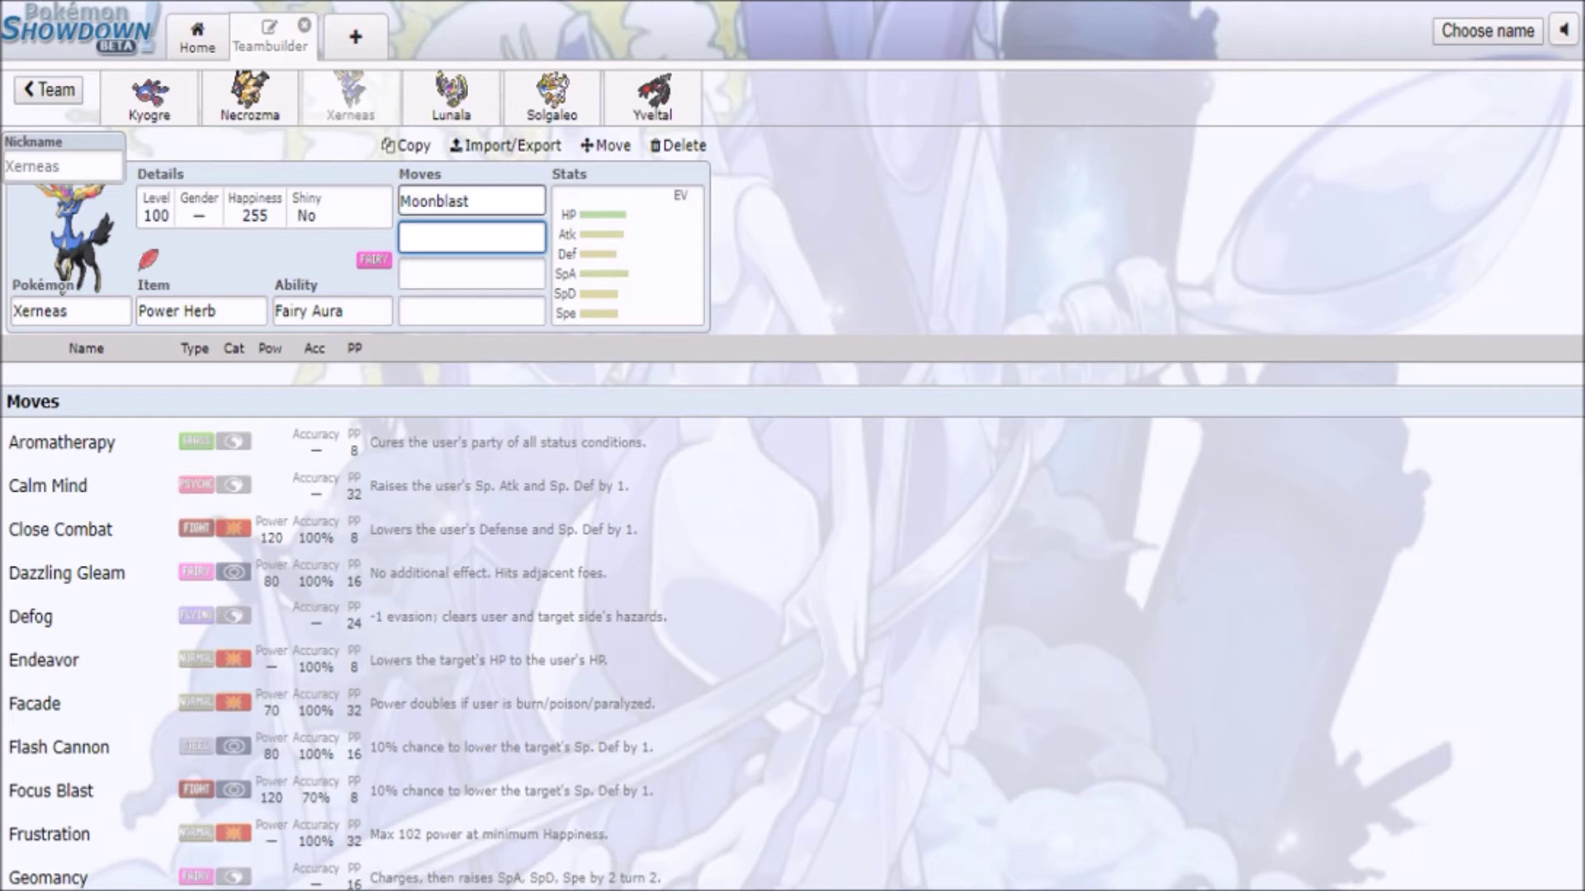
click(472, 273)
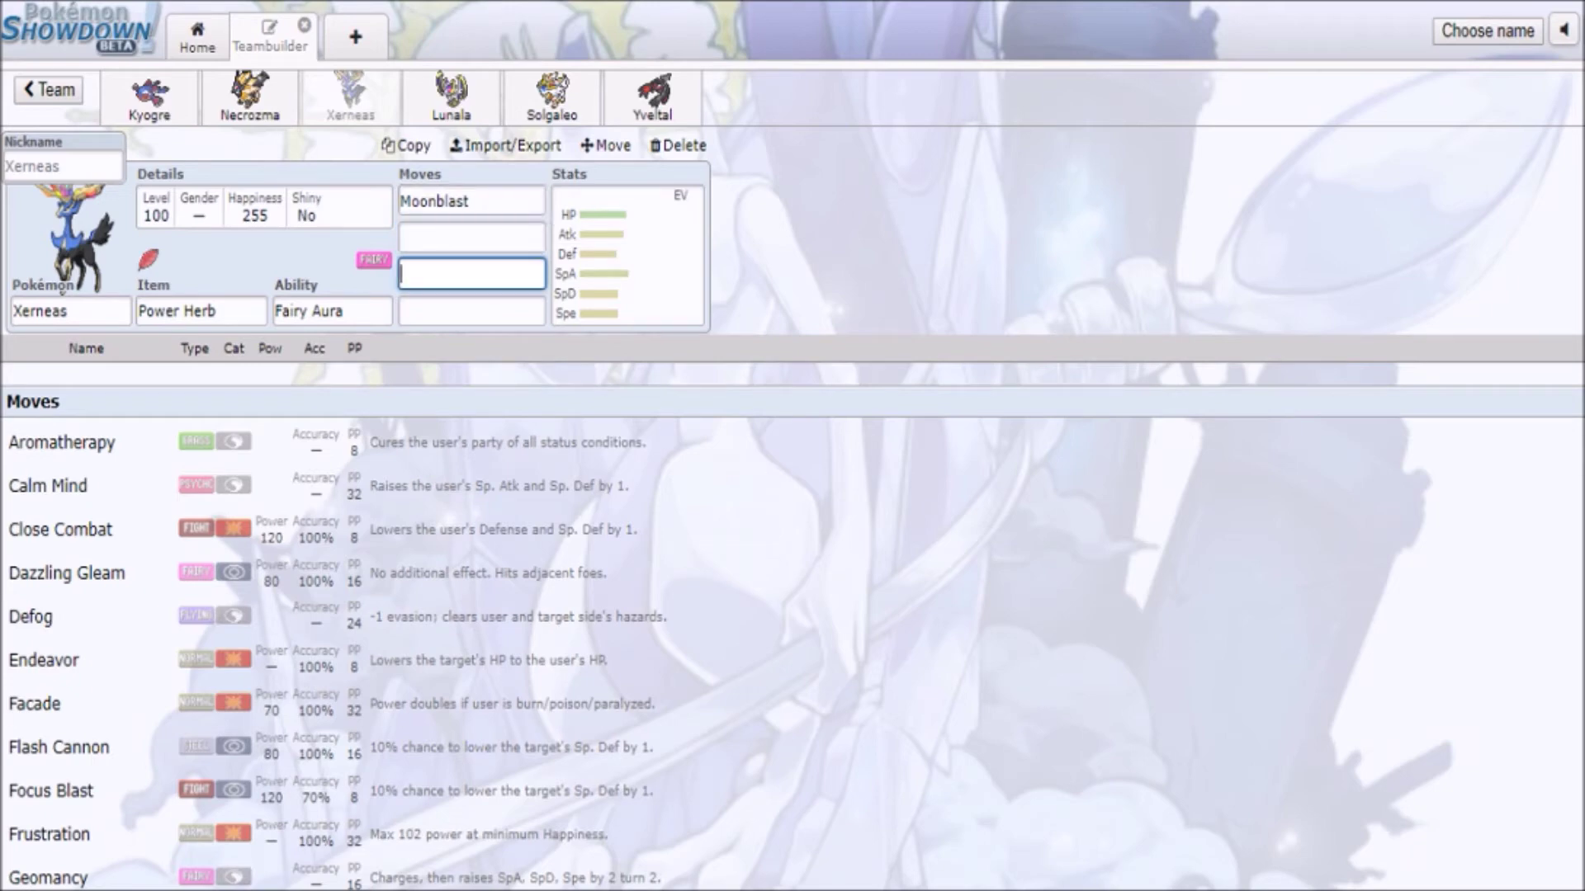
text(ge)
key(Return)
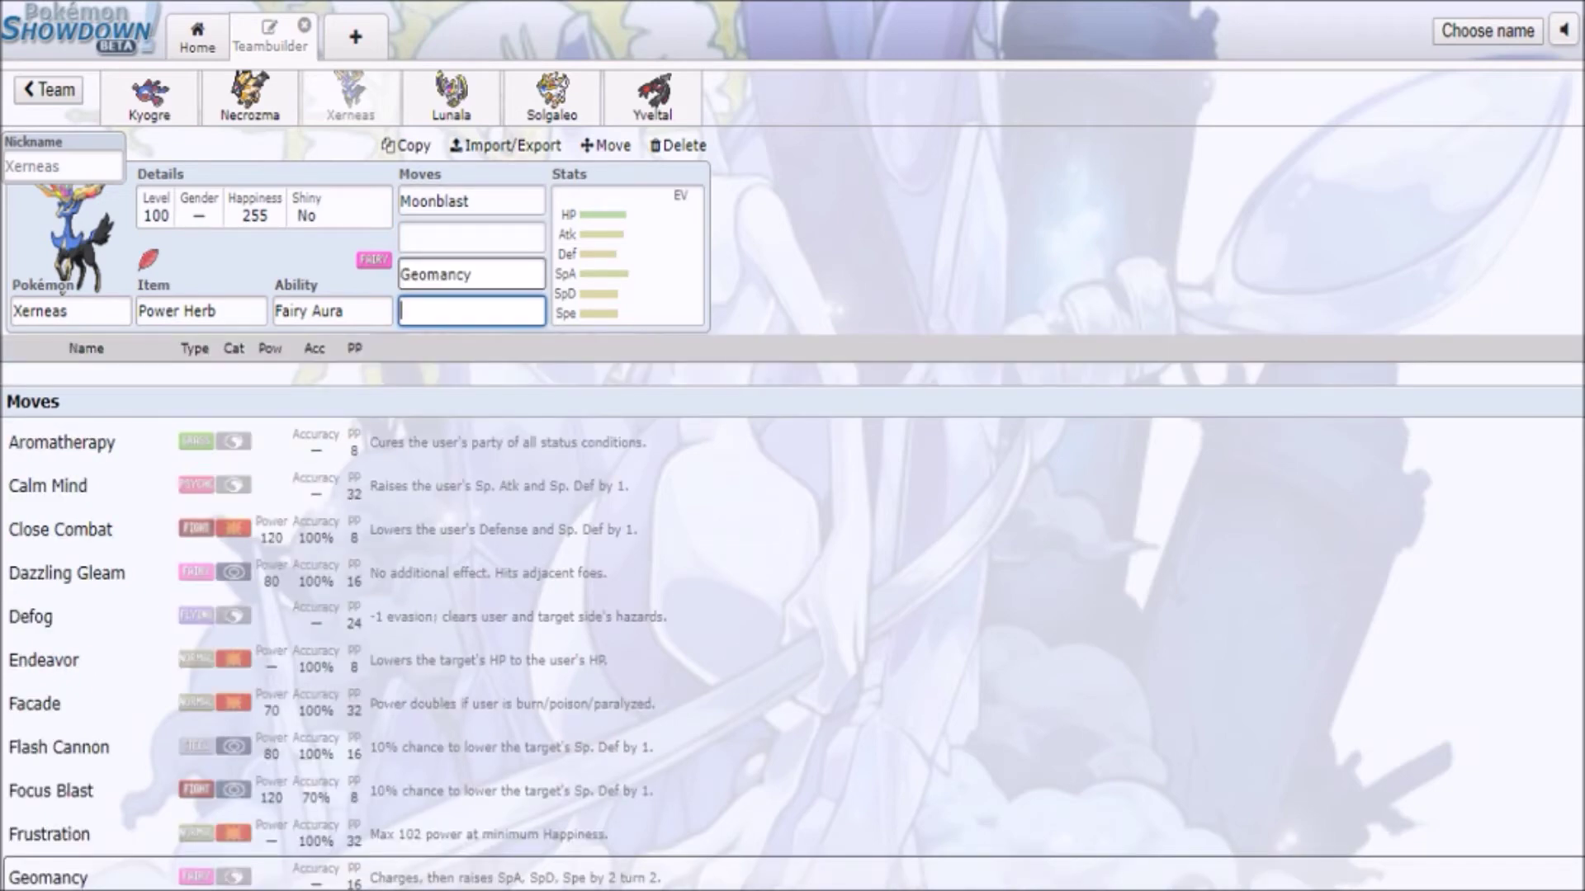
text(pro)
key(Return)
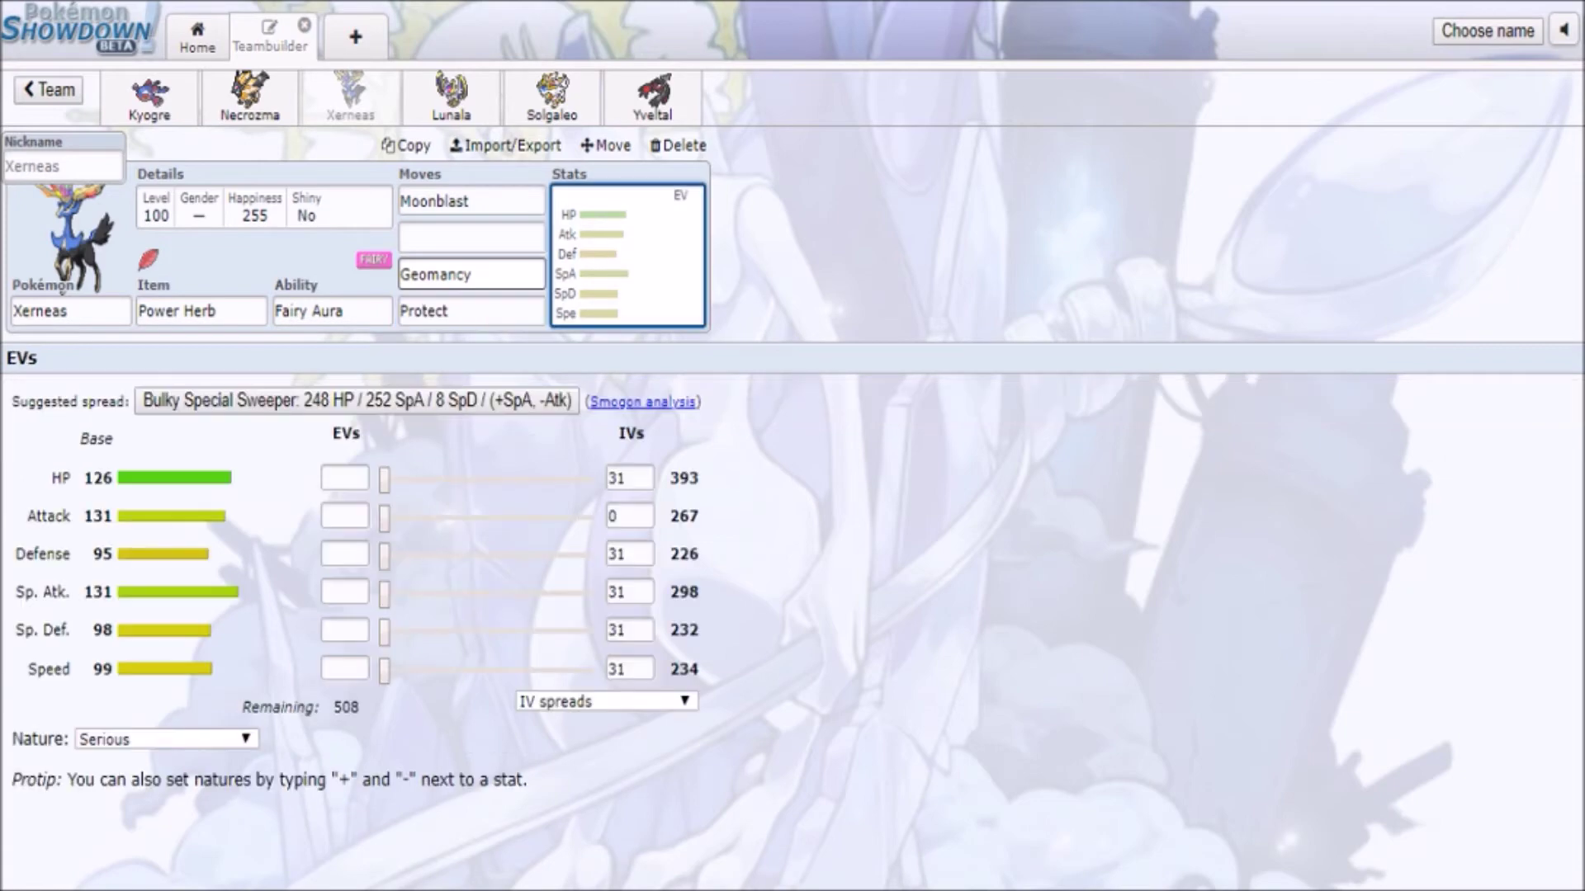
- Replace Xerneas's Power Herb with Fairium Z
click(471, 236)
click(201, 311)
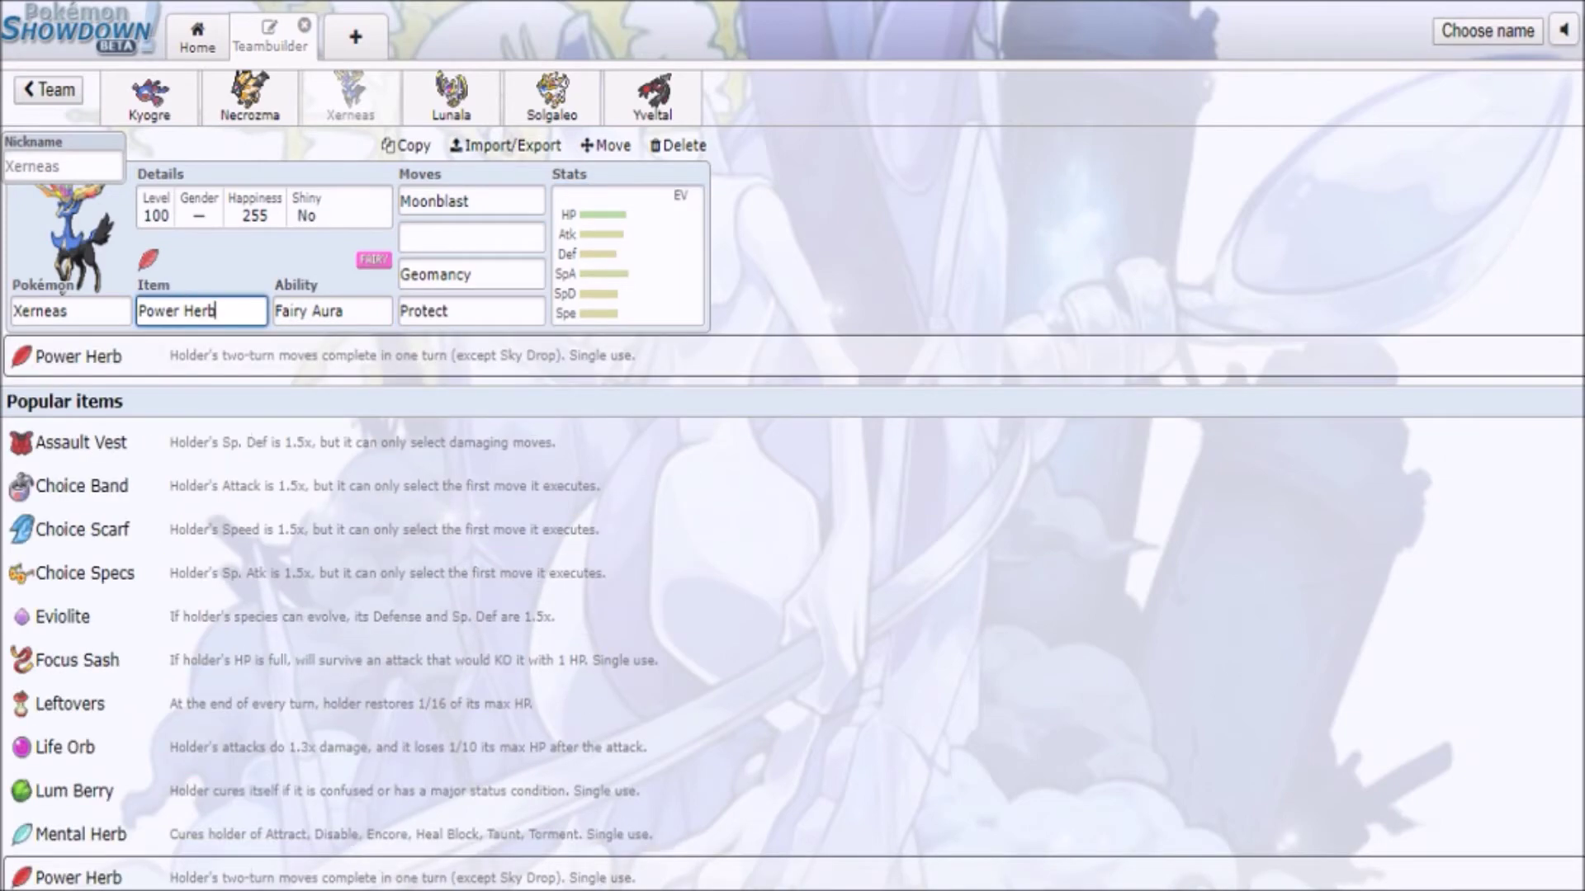
key(ctrl+a)
text(z)
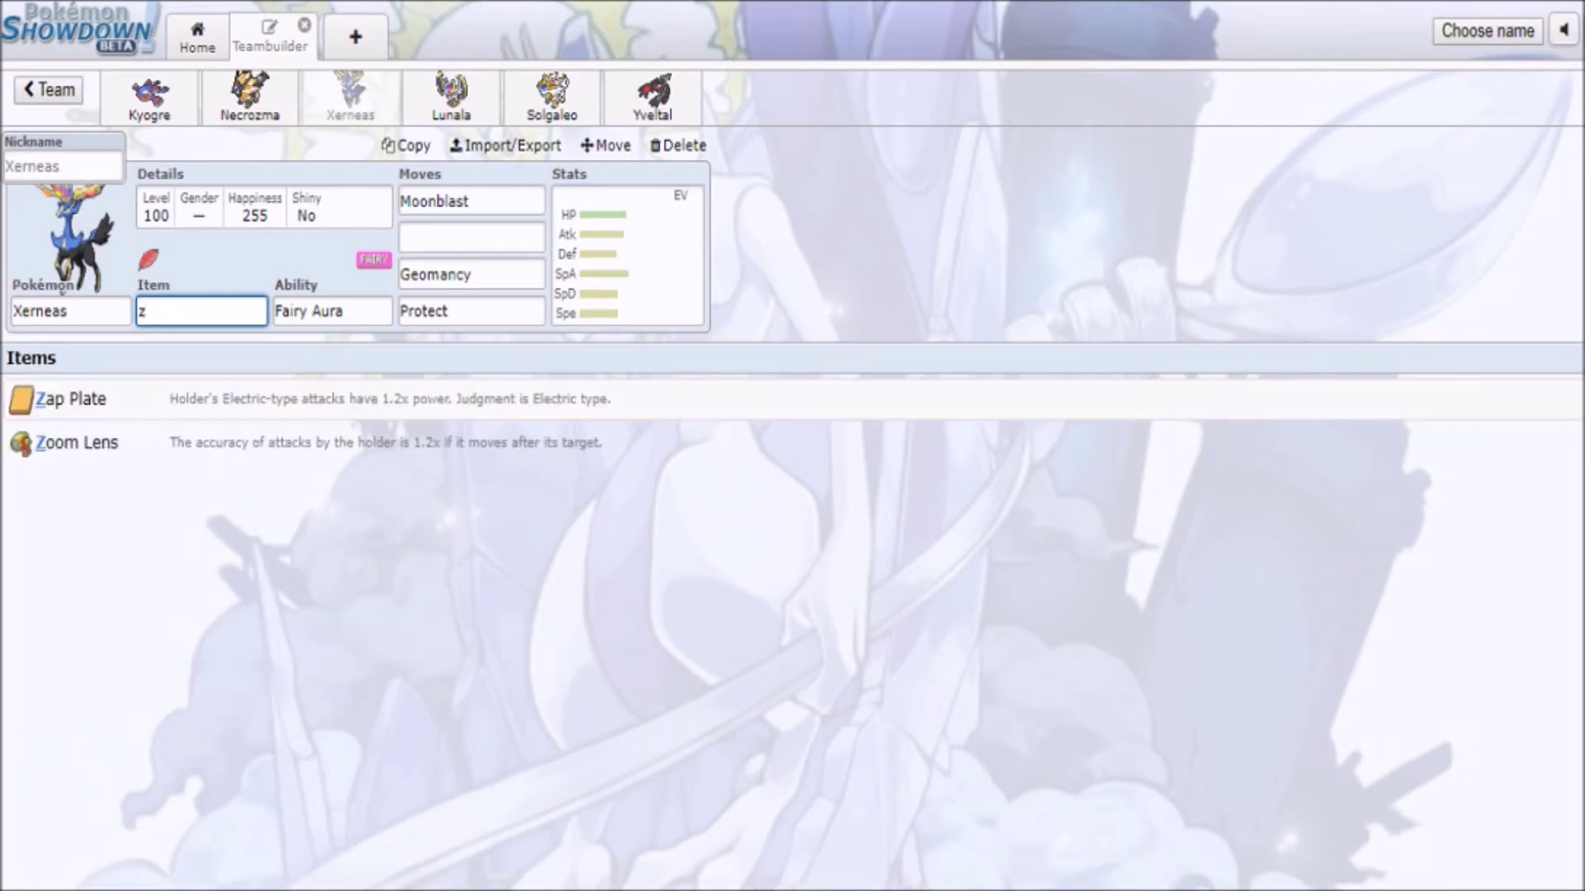
key(BackSpace)
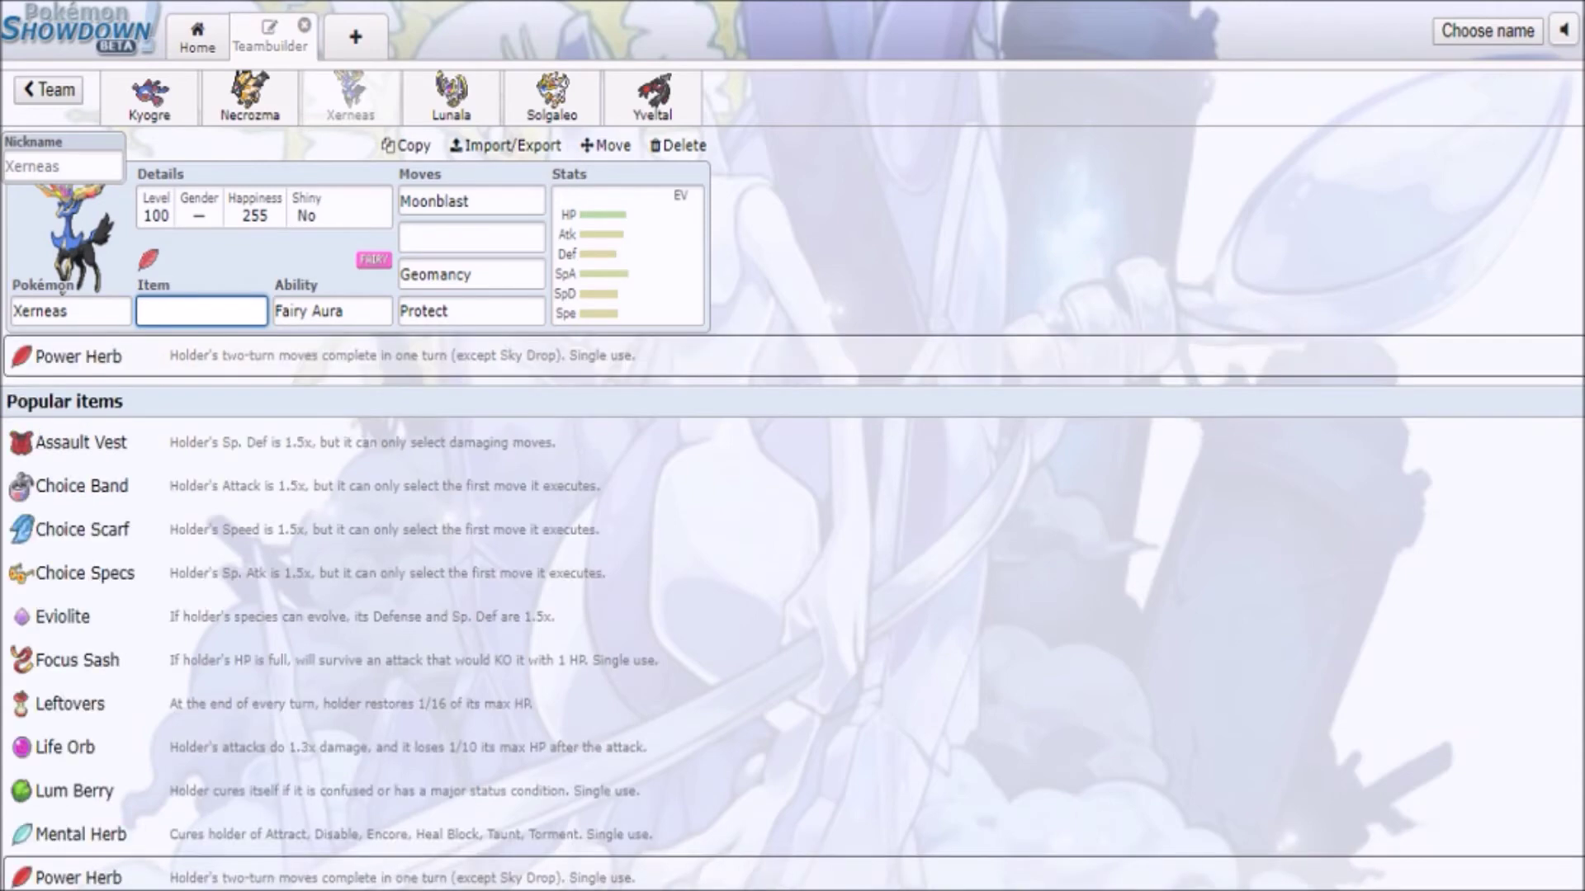
text(geo)
key(BackSpace)
key(BackSpace)
key(BackSpace)
text(fa)
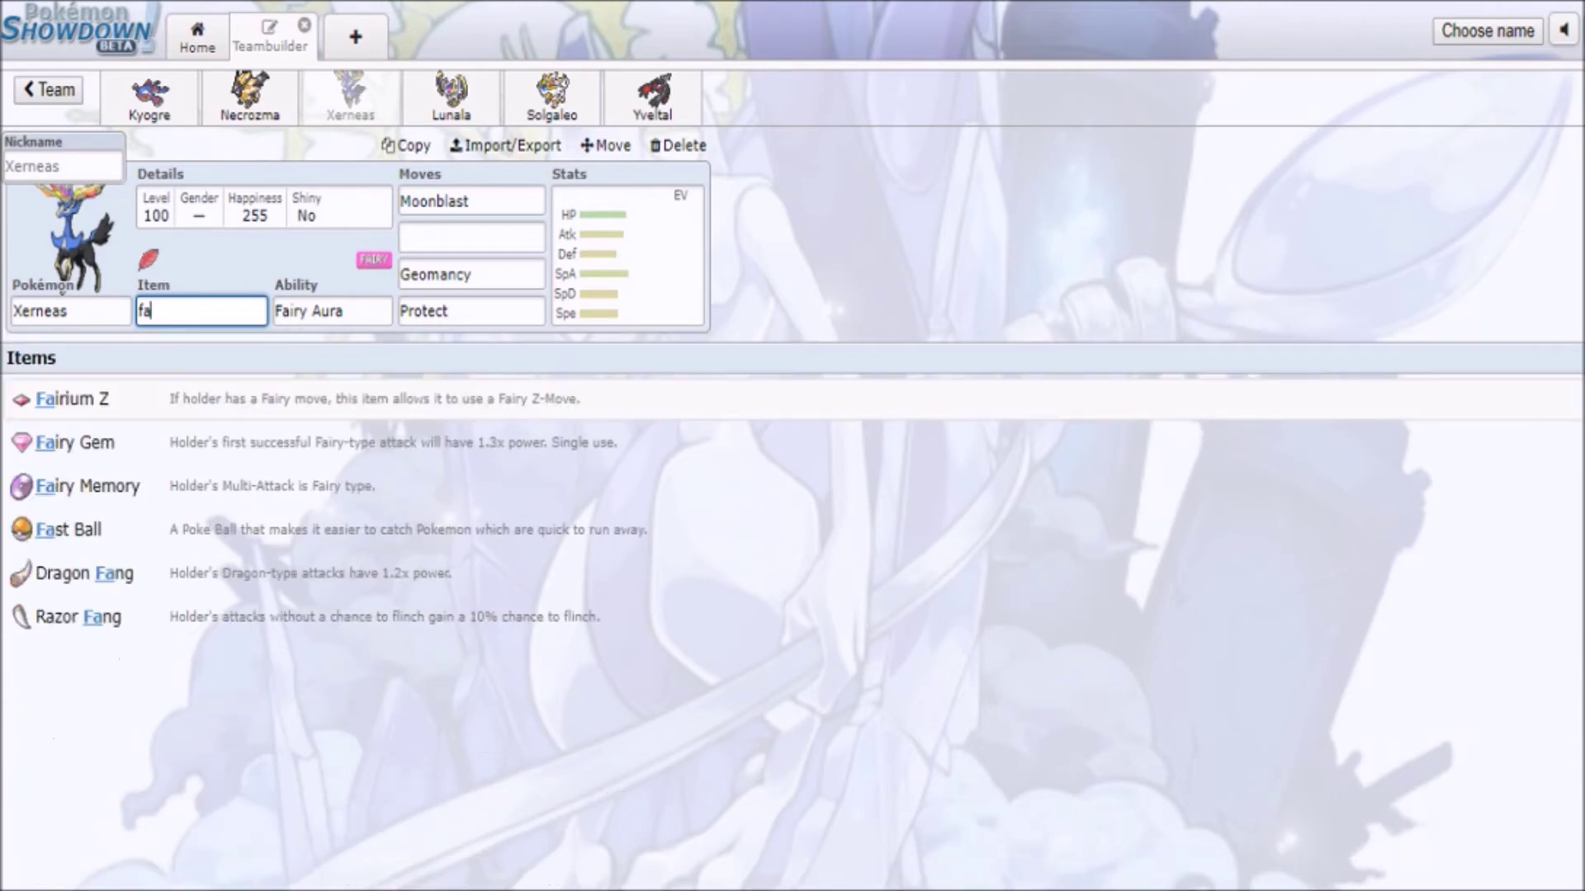
key(Return)
key(Return)
key(Tab)
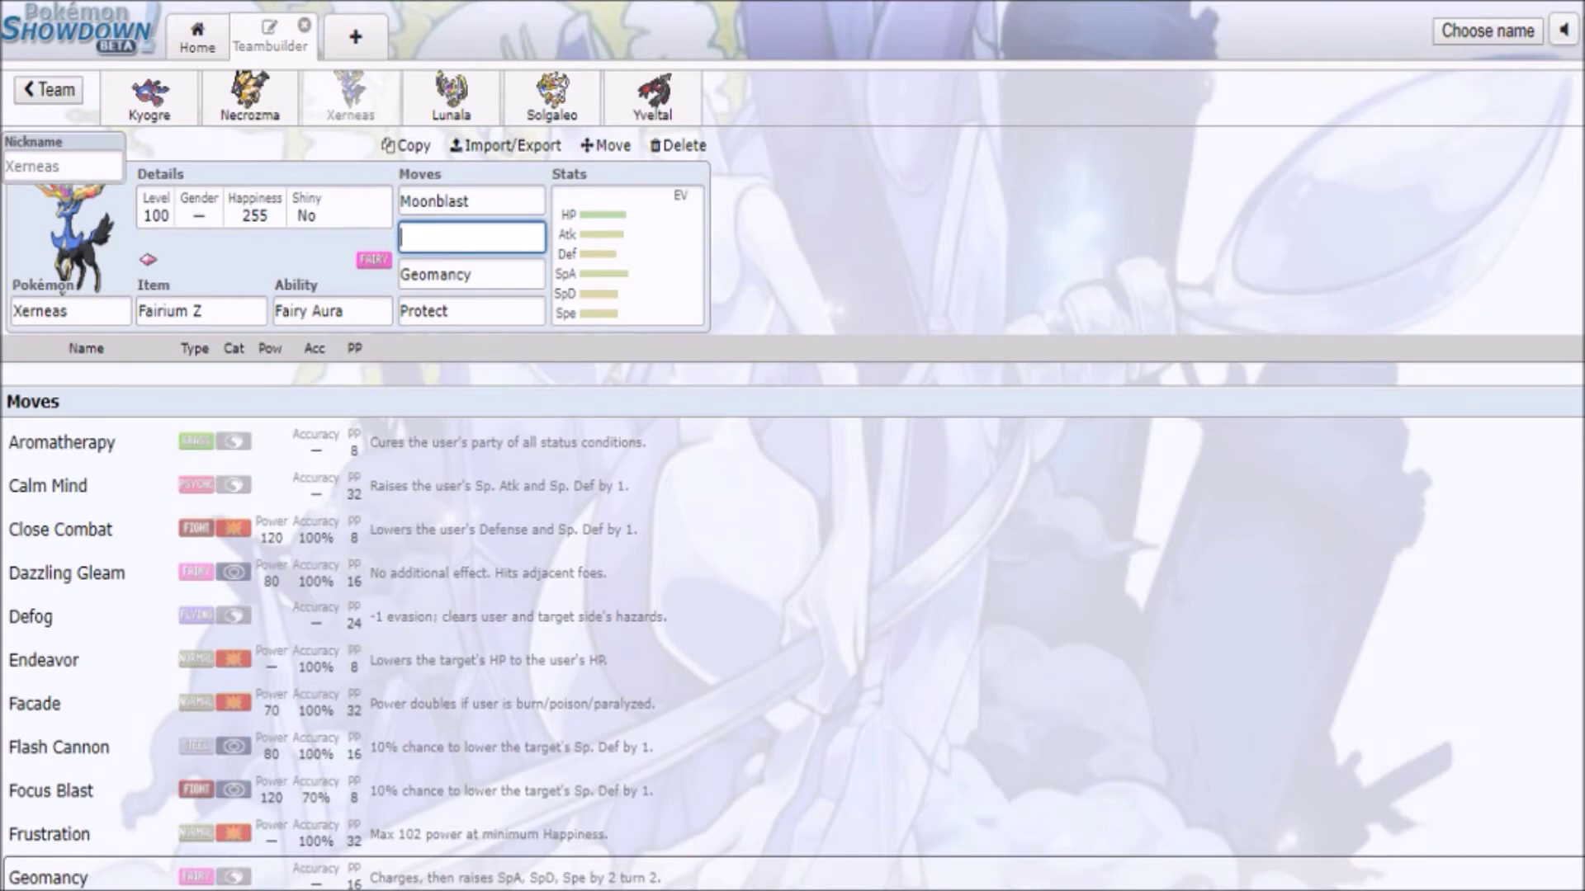
- Try Geomancy as Xerneas's second move as well, and clear that slot again
text(ge)
key(Return)
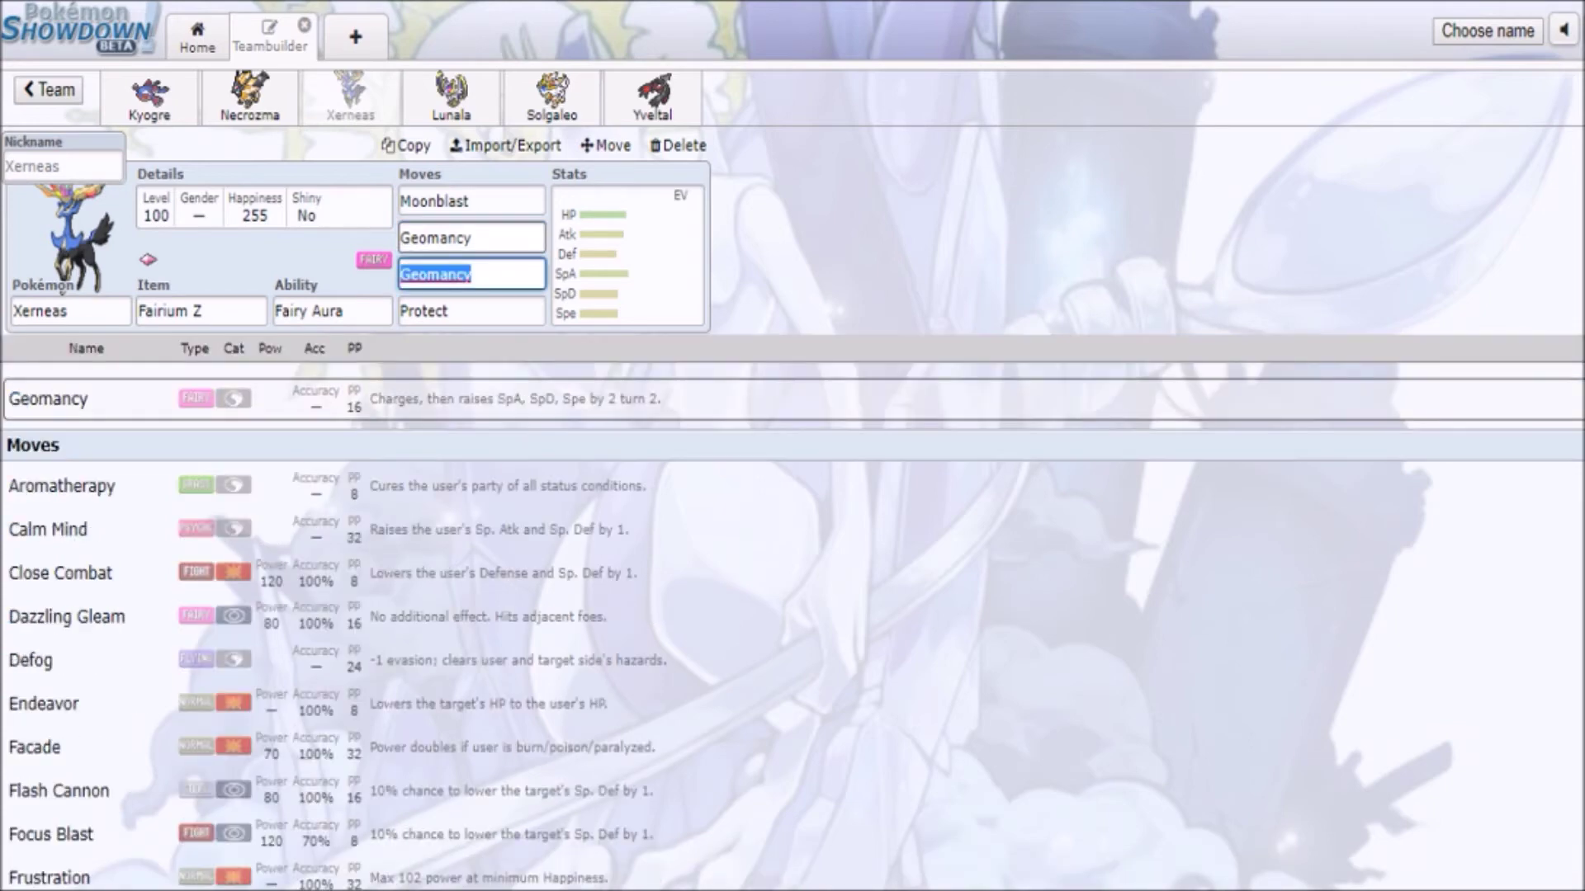
key(shift+Tab)
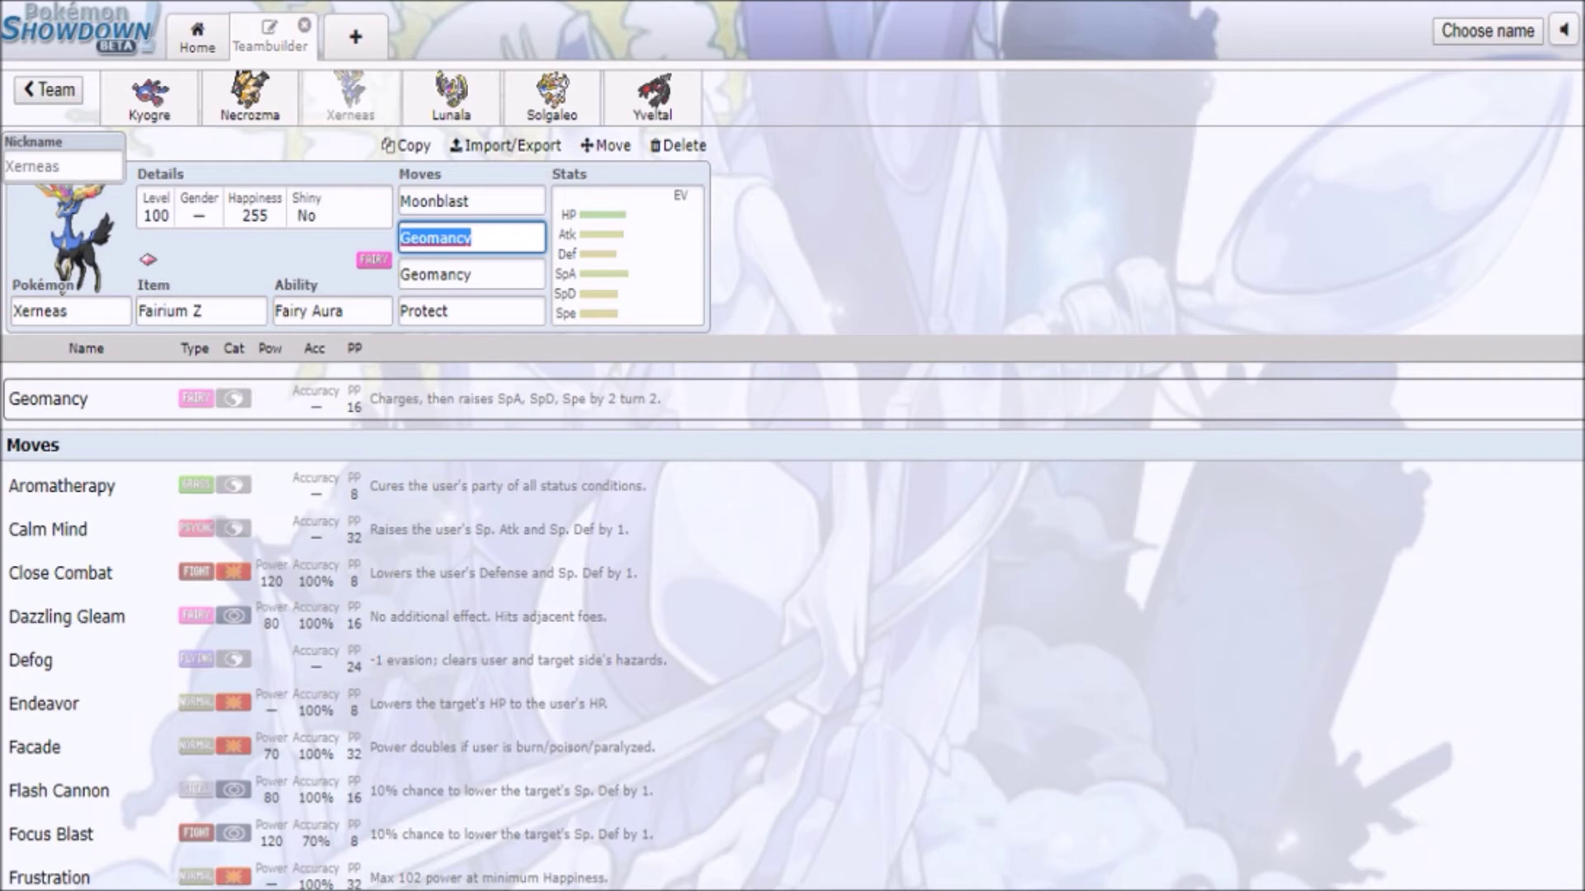
key(BackSpace)
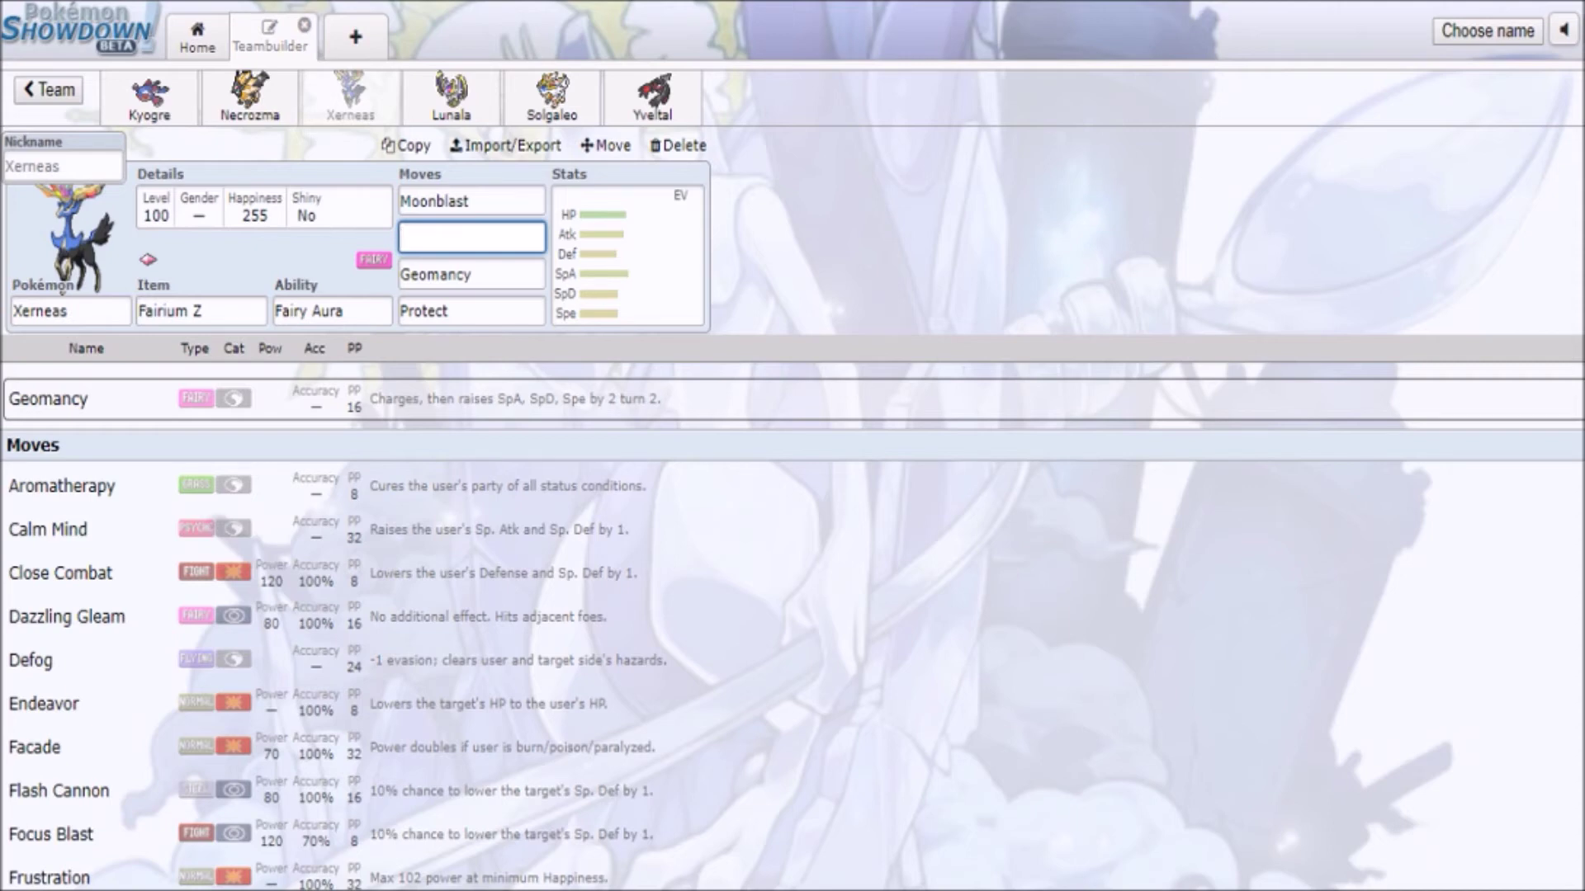
click(471, 237)
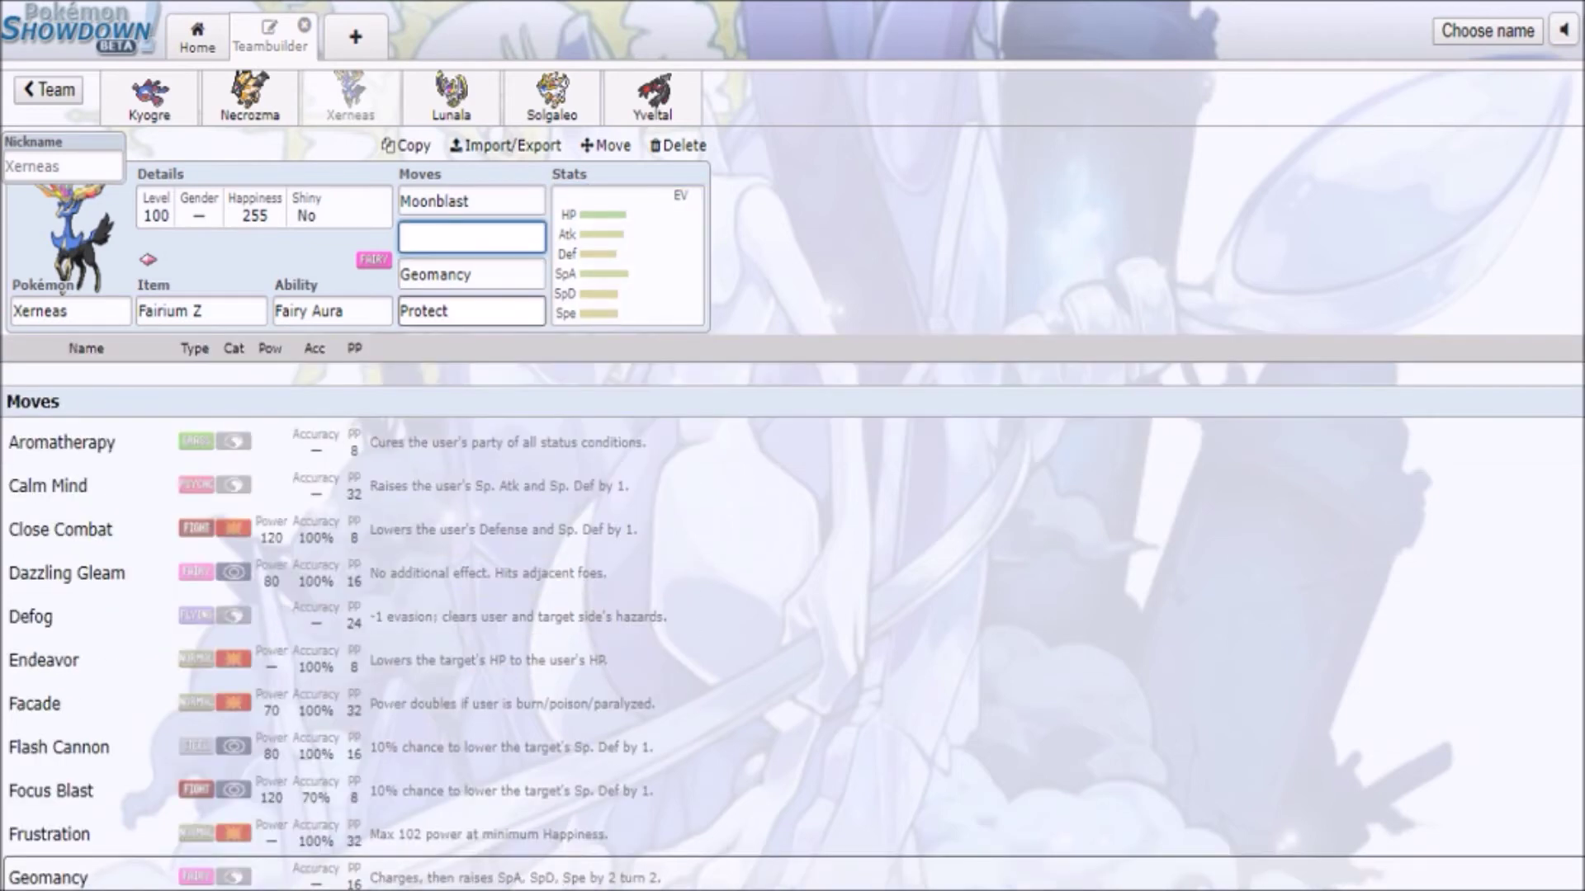
- Change Xerneas's item back to Power Herb
drag(207, 311, 137, 311)
text(power)
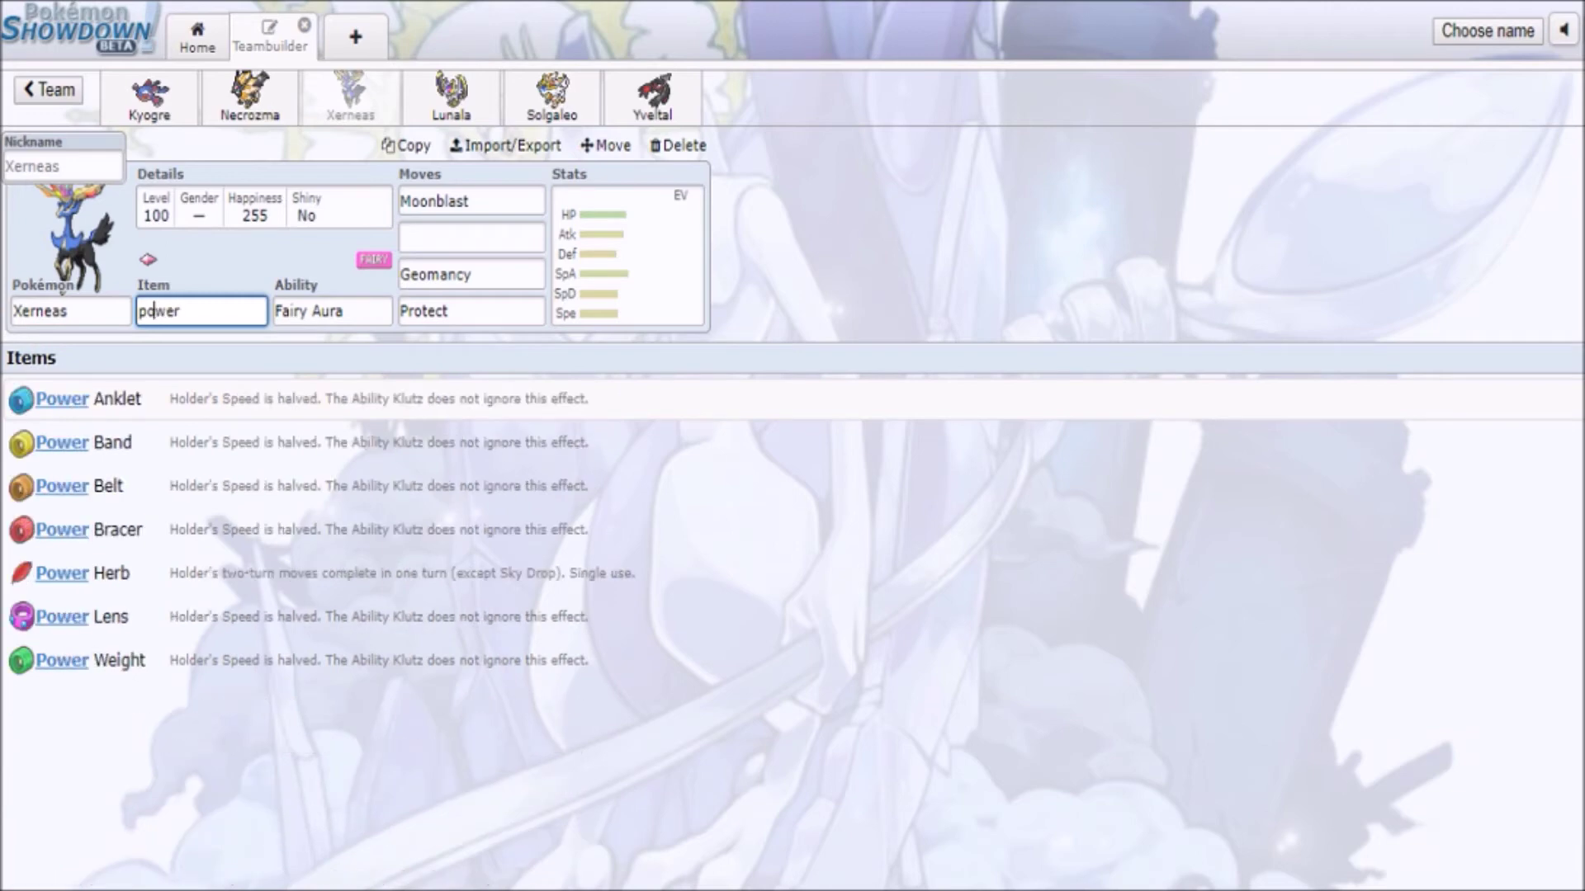
key(Down)
key(Down)
key(Down)
key(Down)
key(Return)
- Set Xerneas's second move to Dazzling Gleam
key(Tab)
key(Tab)
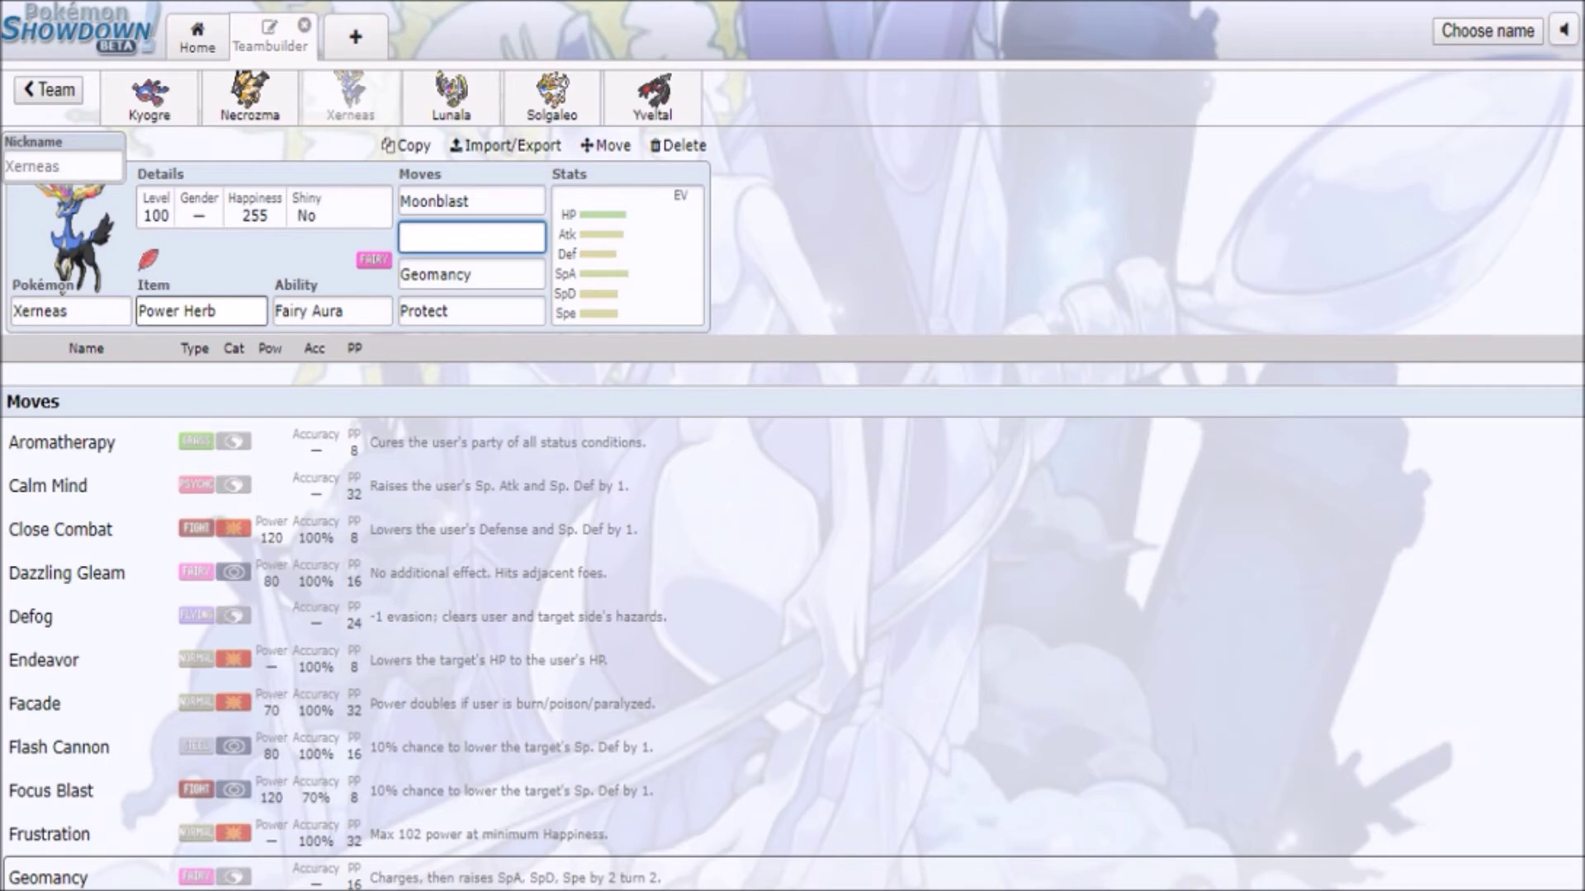
text(da)
key(Return)
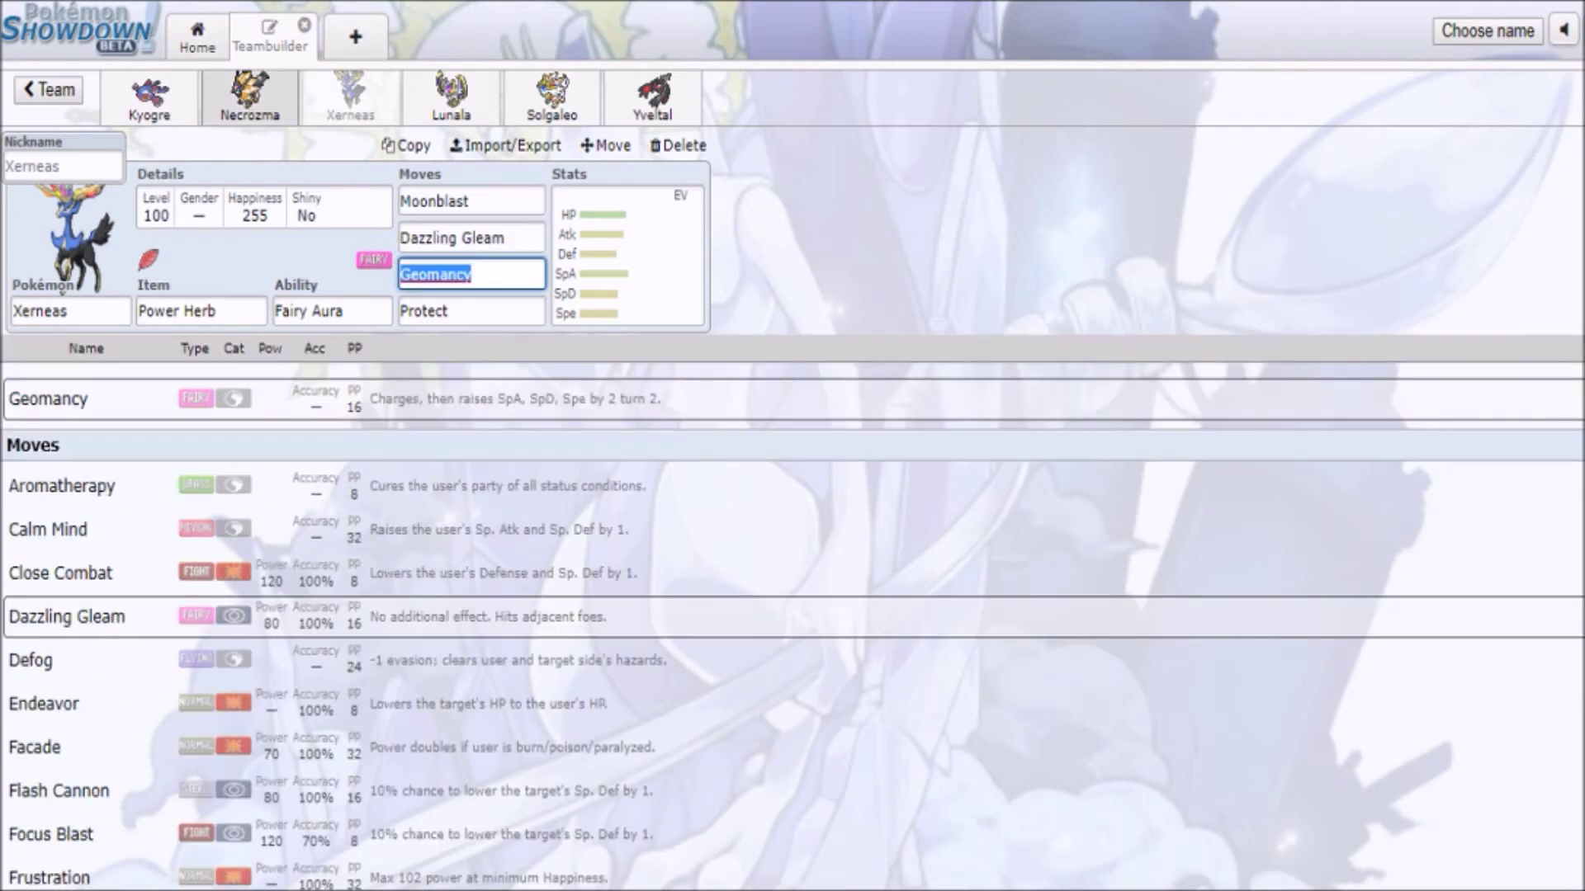
- Examine Necrozma's base stats and compare them with those of Solgaleo and Xerneas
click(250, 96)
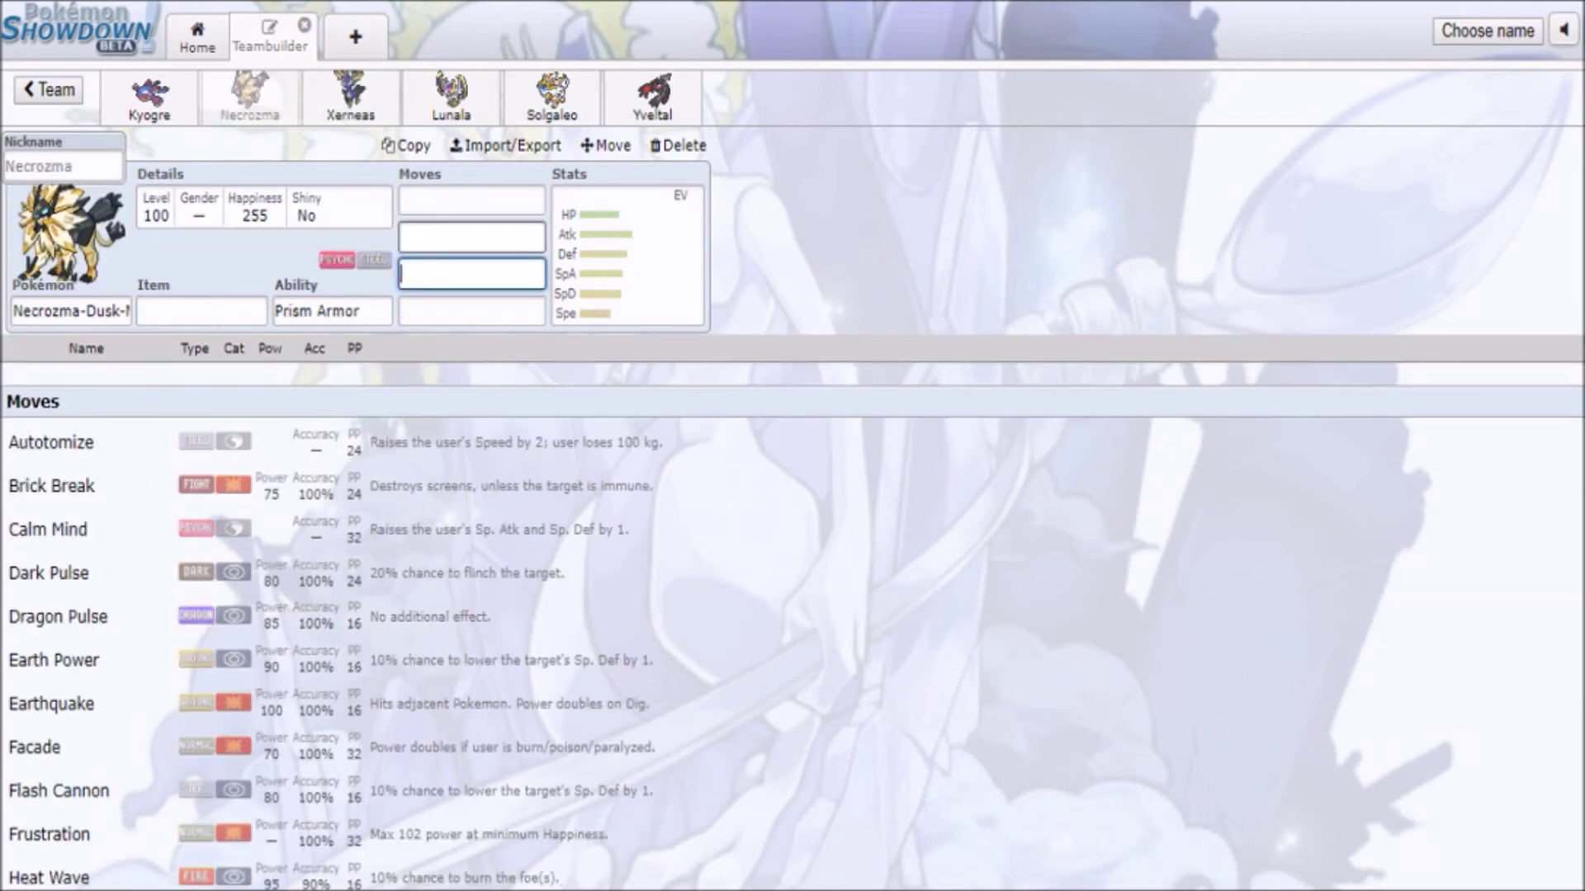
click(472, 200)
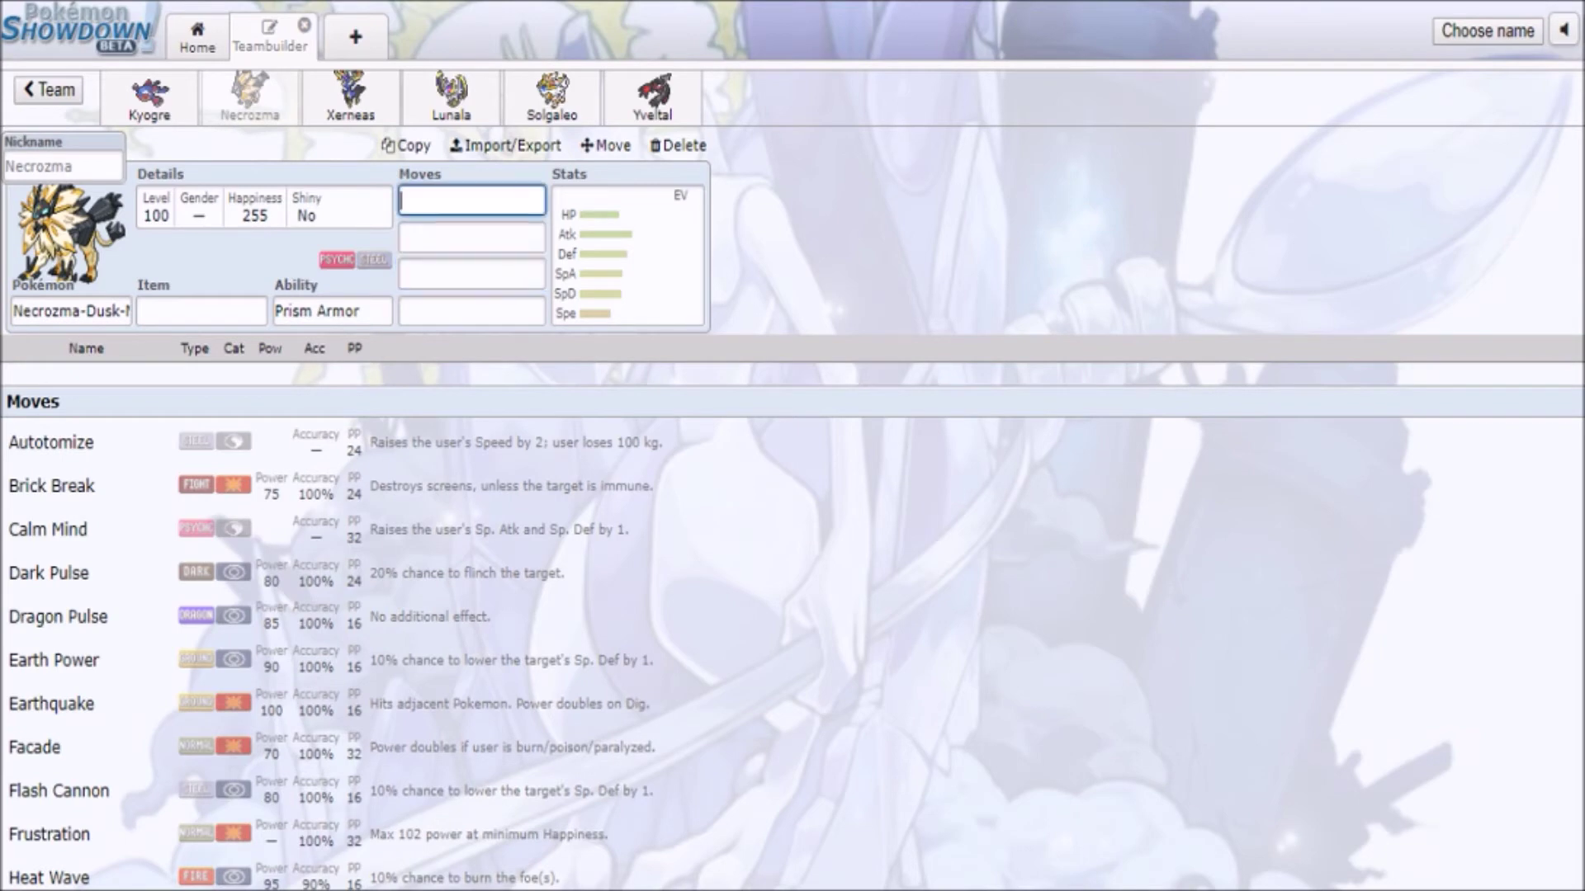
click(627, 254)
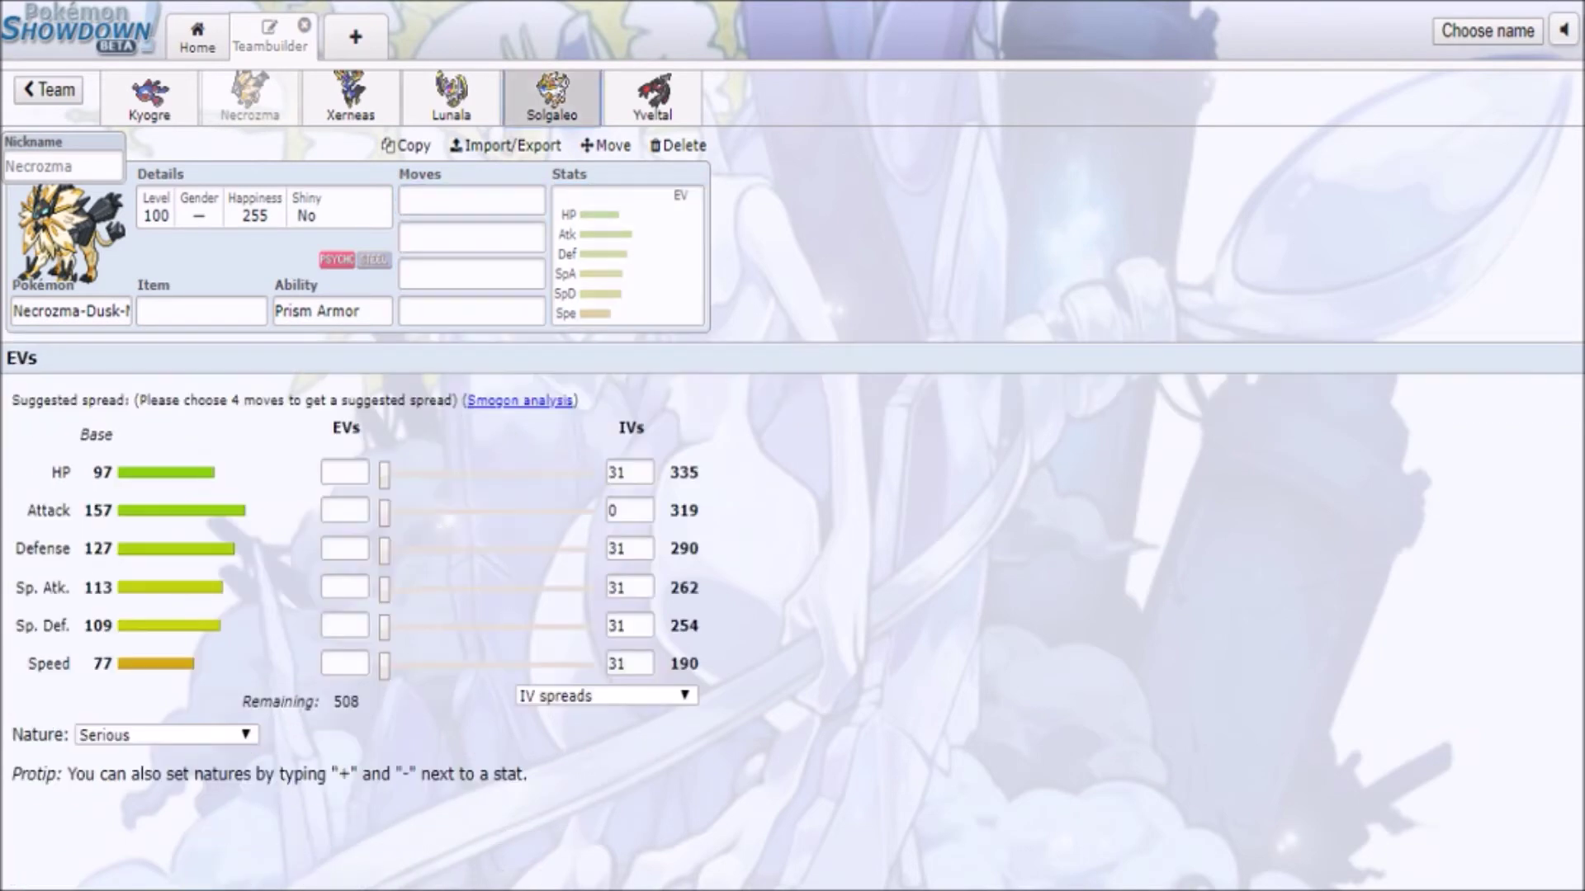
click(552, 95)
click(250, 95)
click(350, 95)
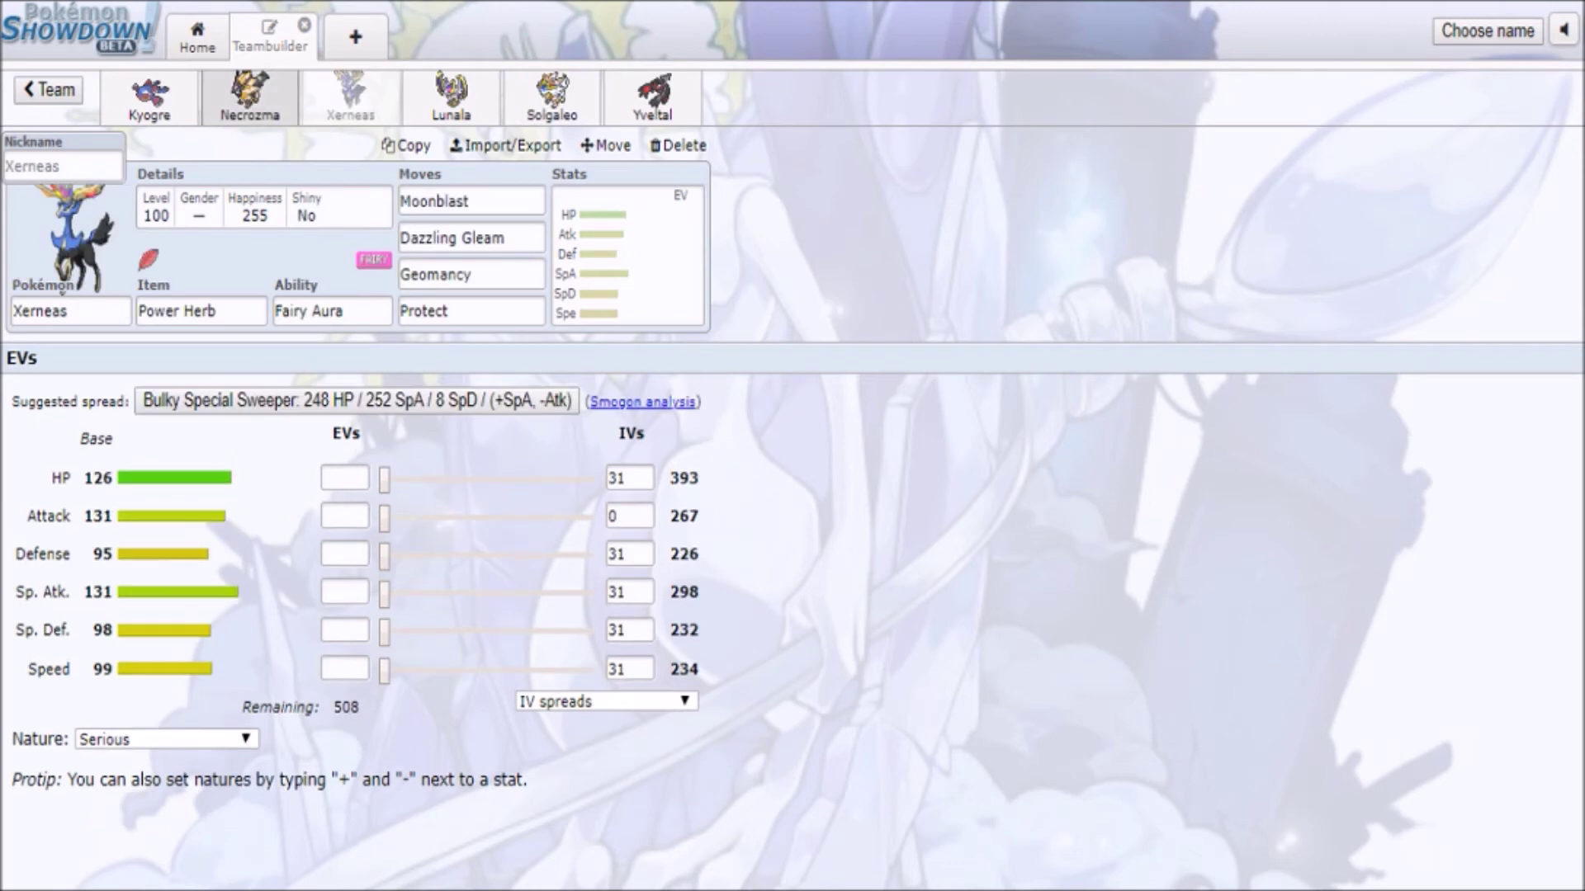
click(250, 95)
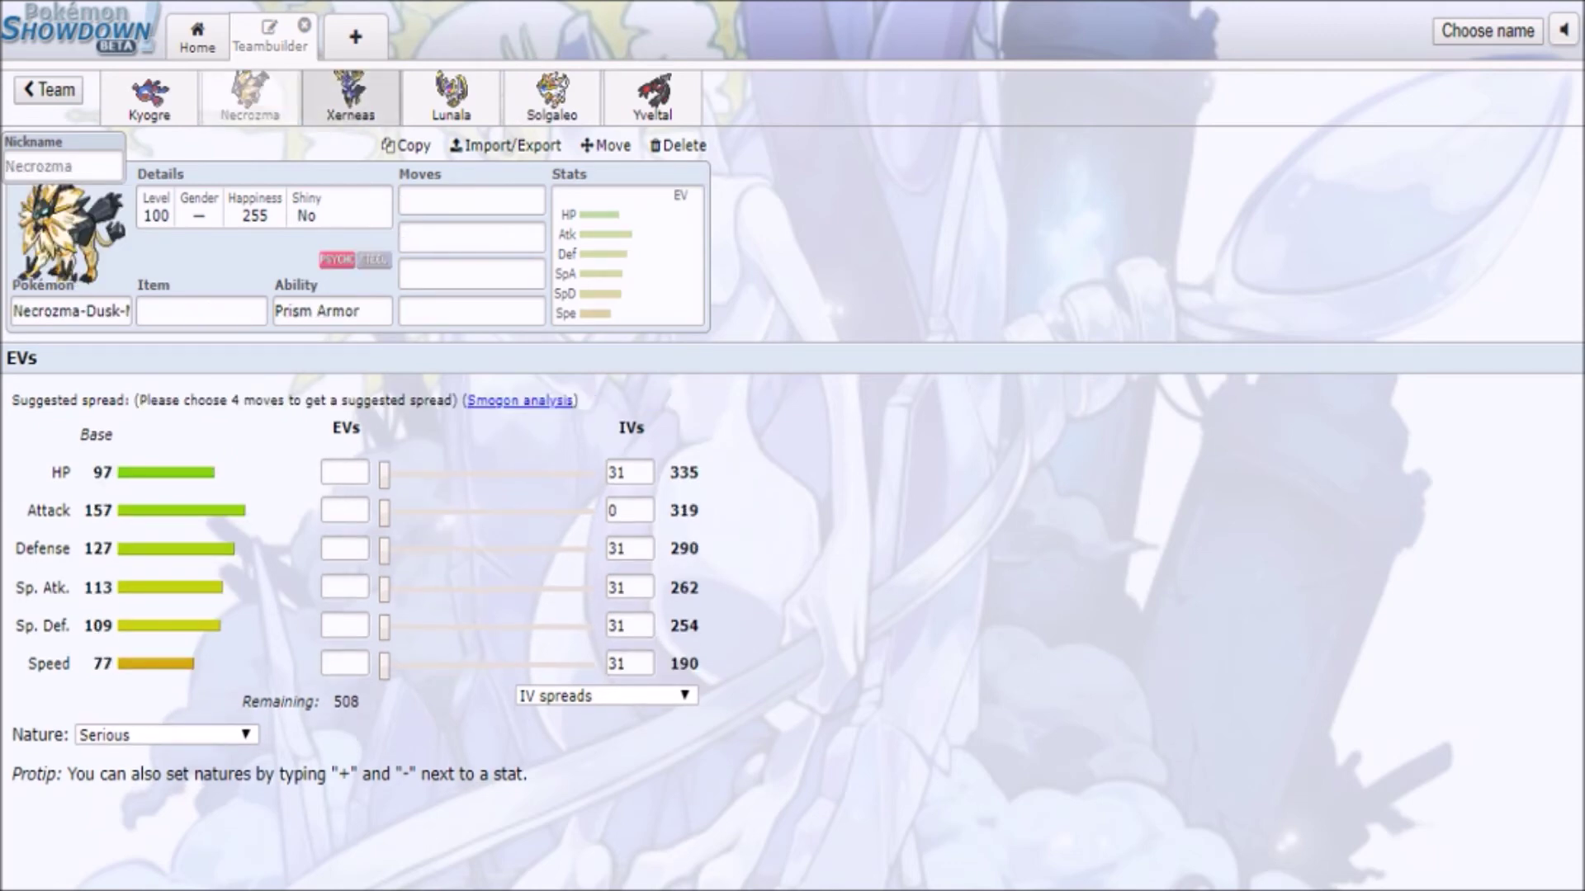
click(471, 237)
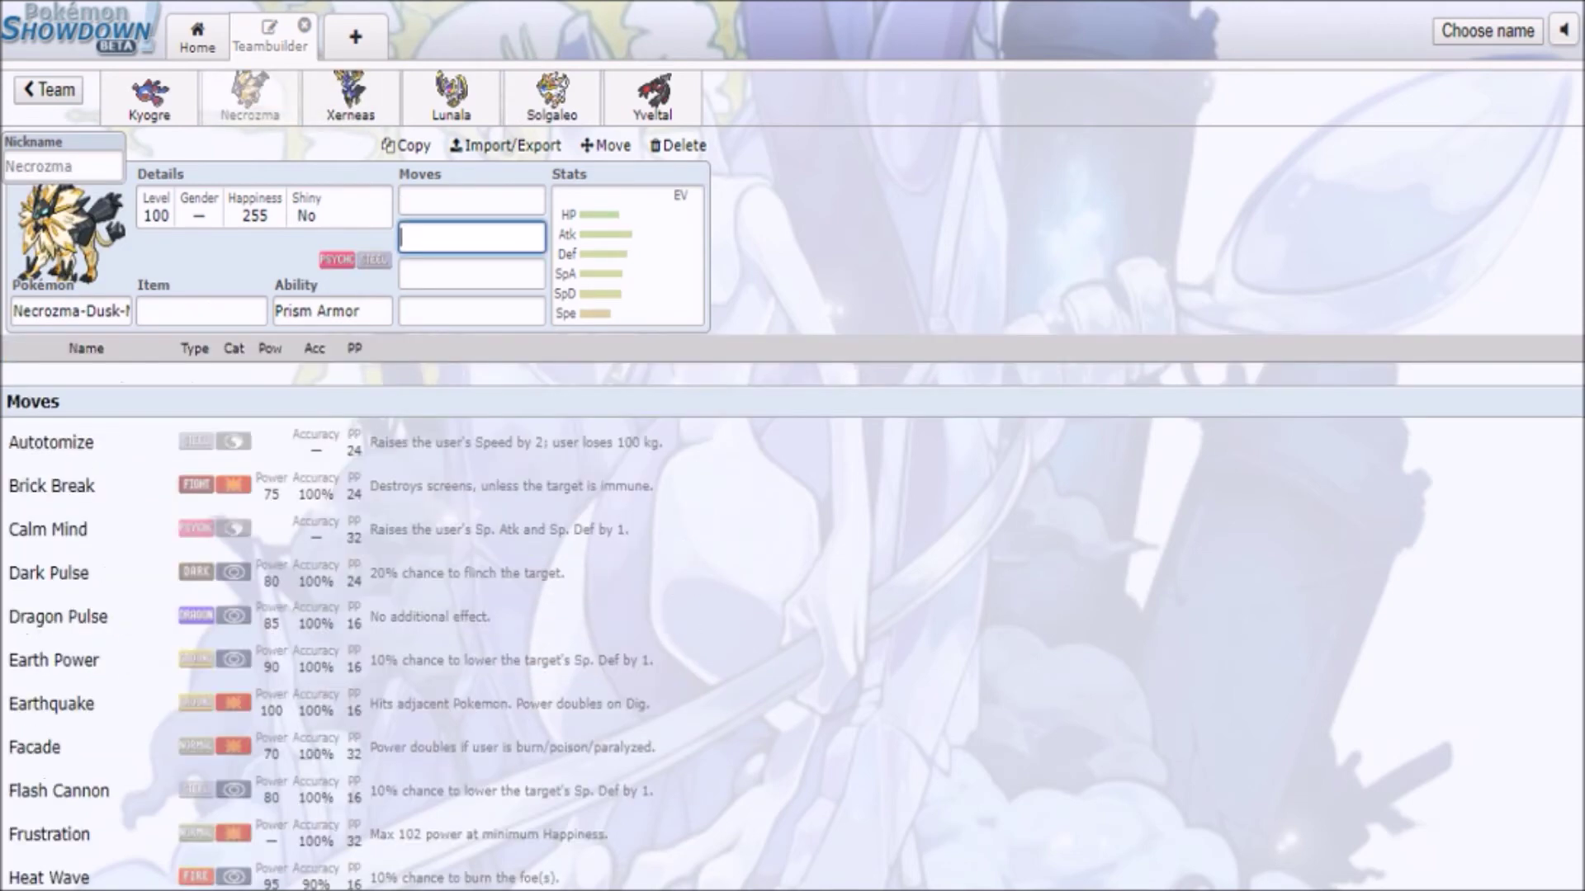
click(627, 254)
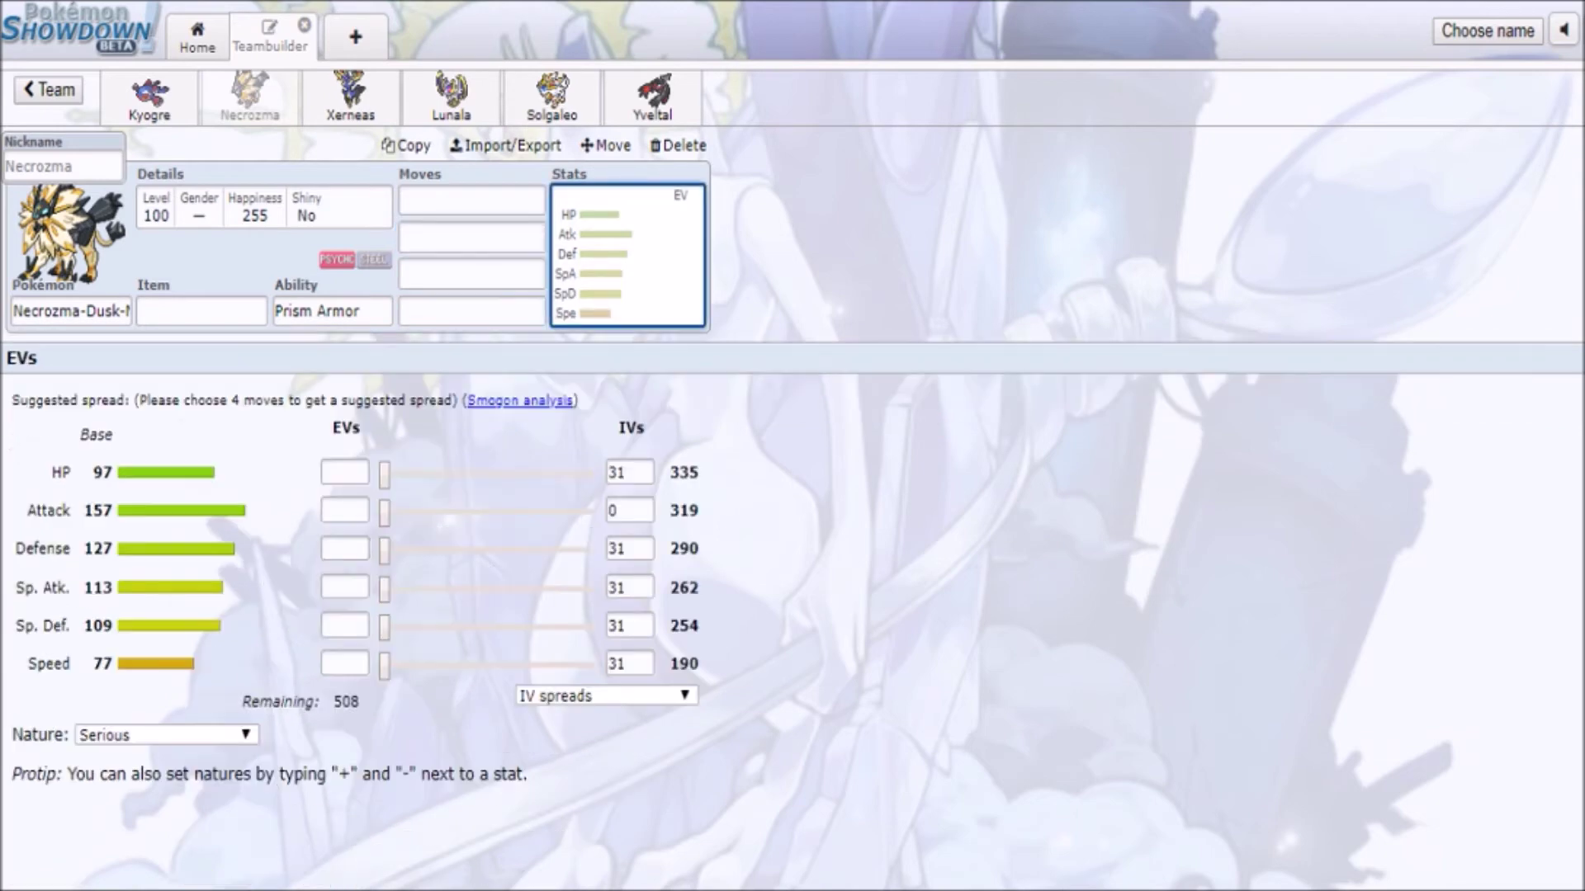
- Set Necrozma's first move to Photon Geyser and its second move to Sunsteel Strike
click(471, 201)
text(p)
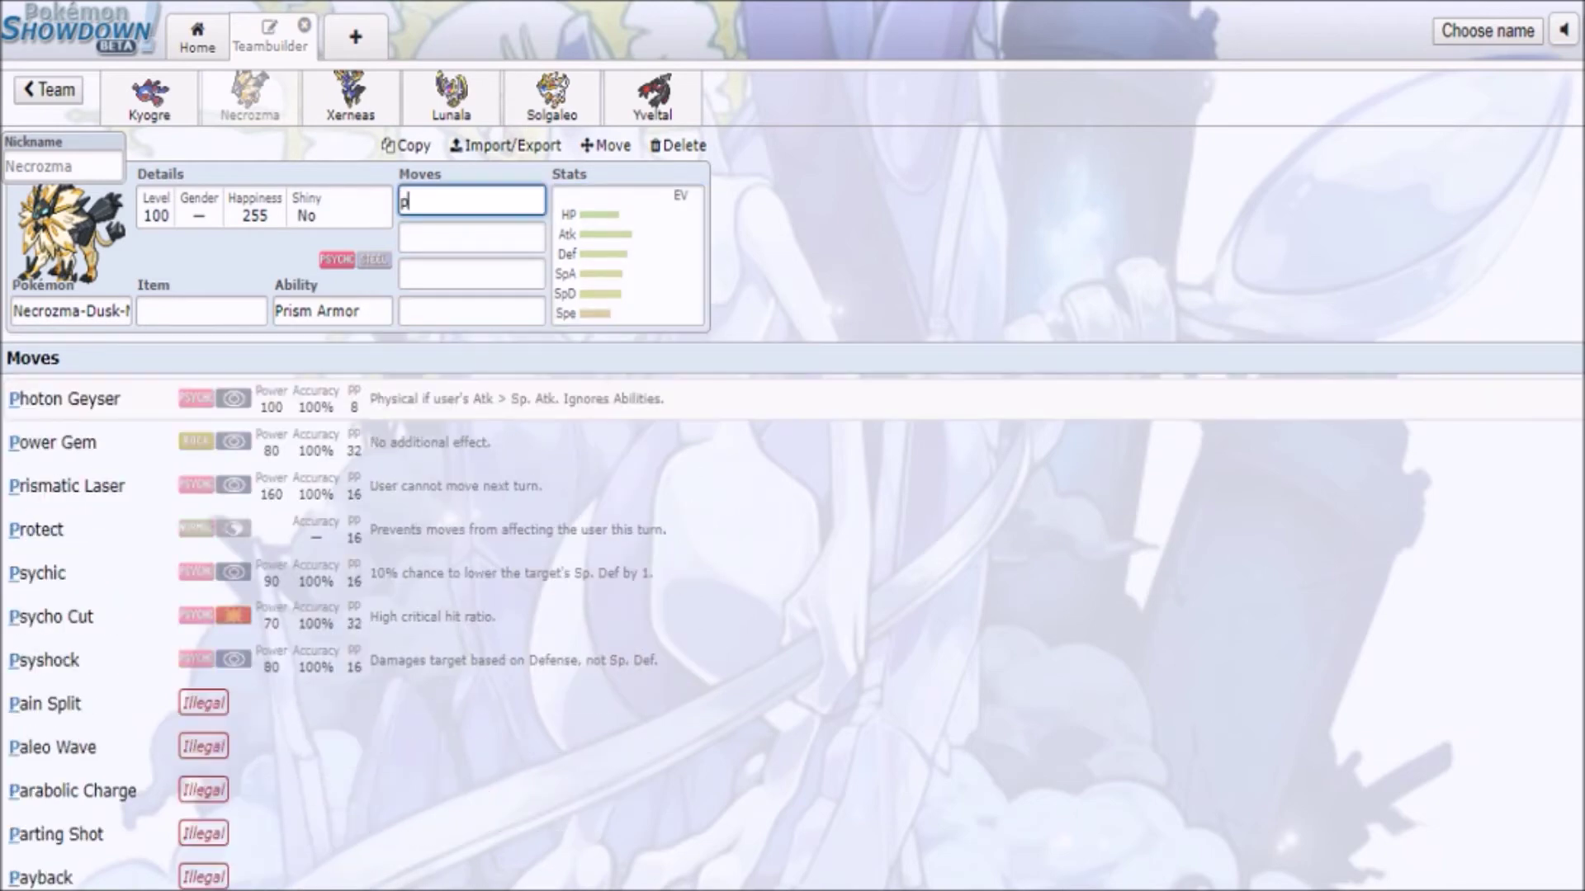
key(Return)
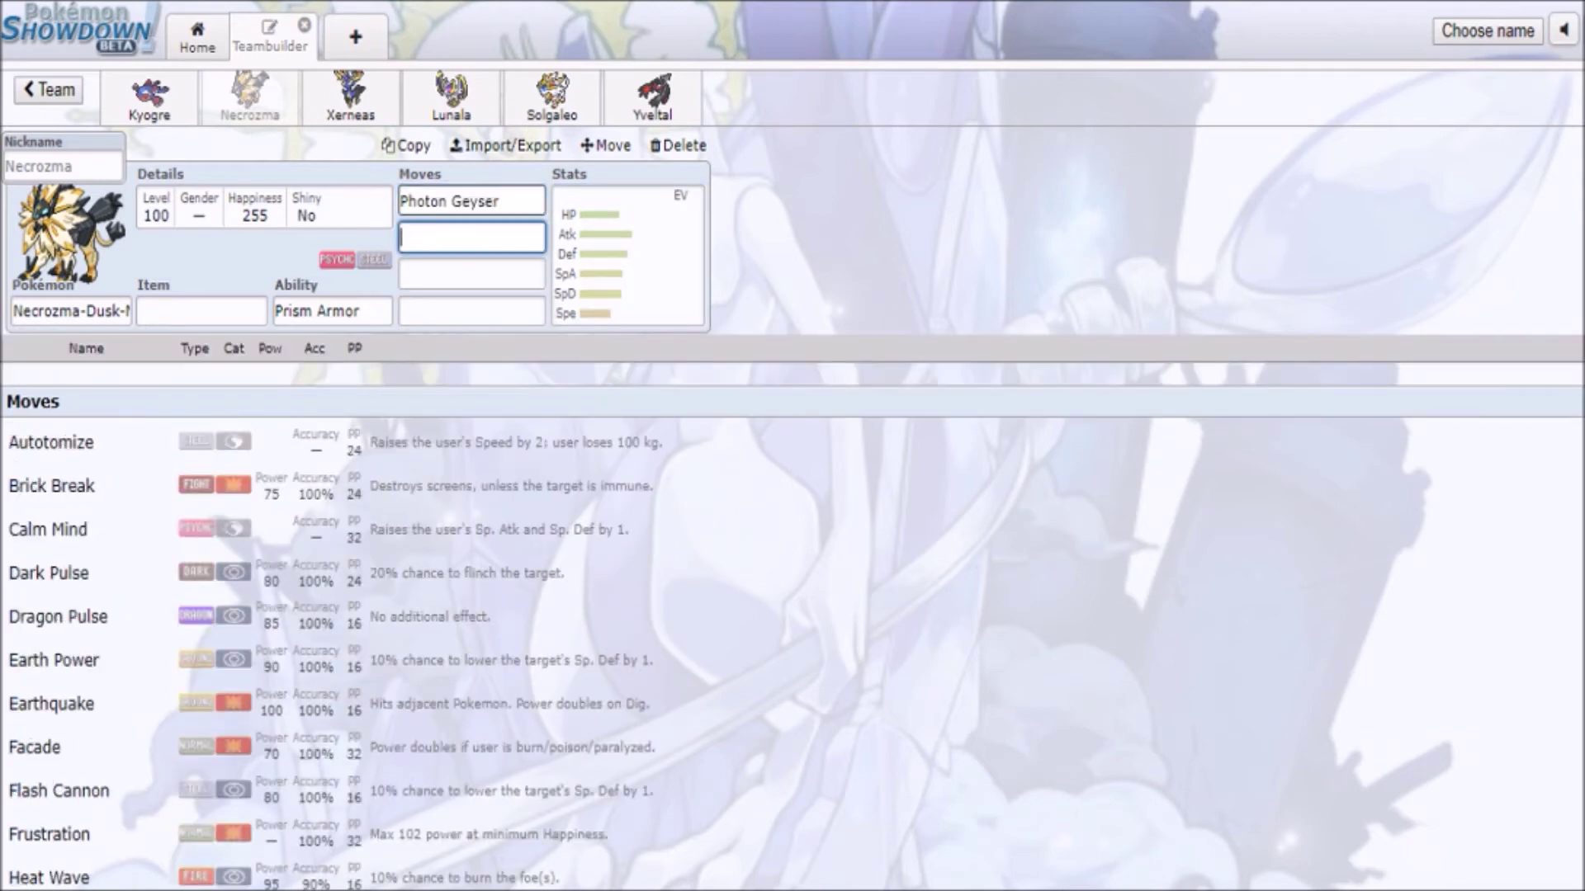
text(s)
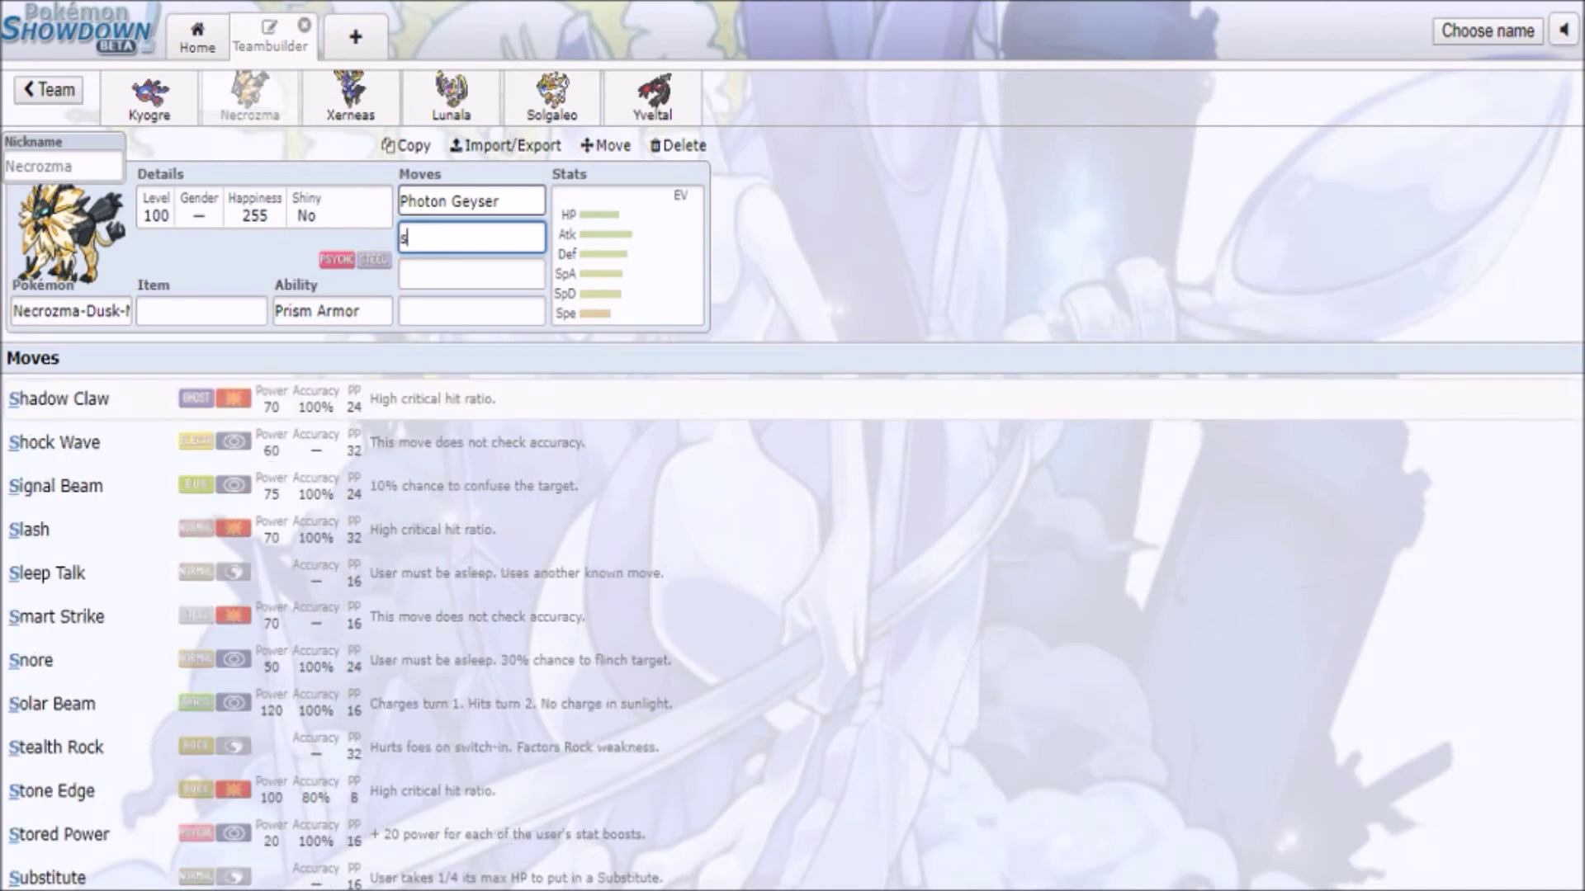
text(un)
key(Return)
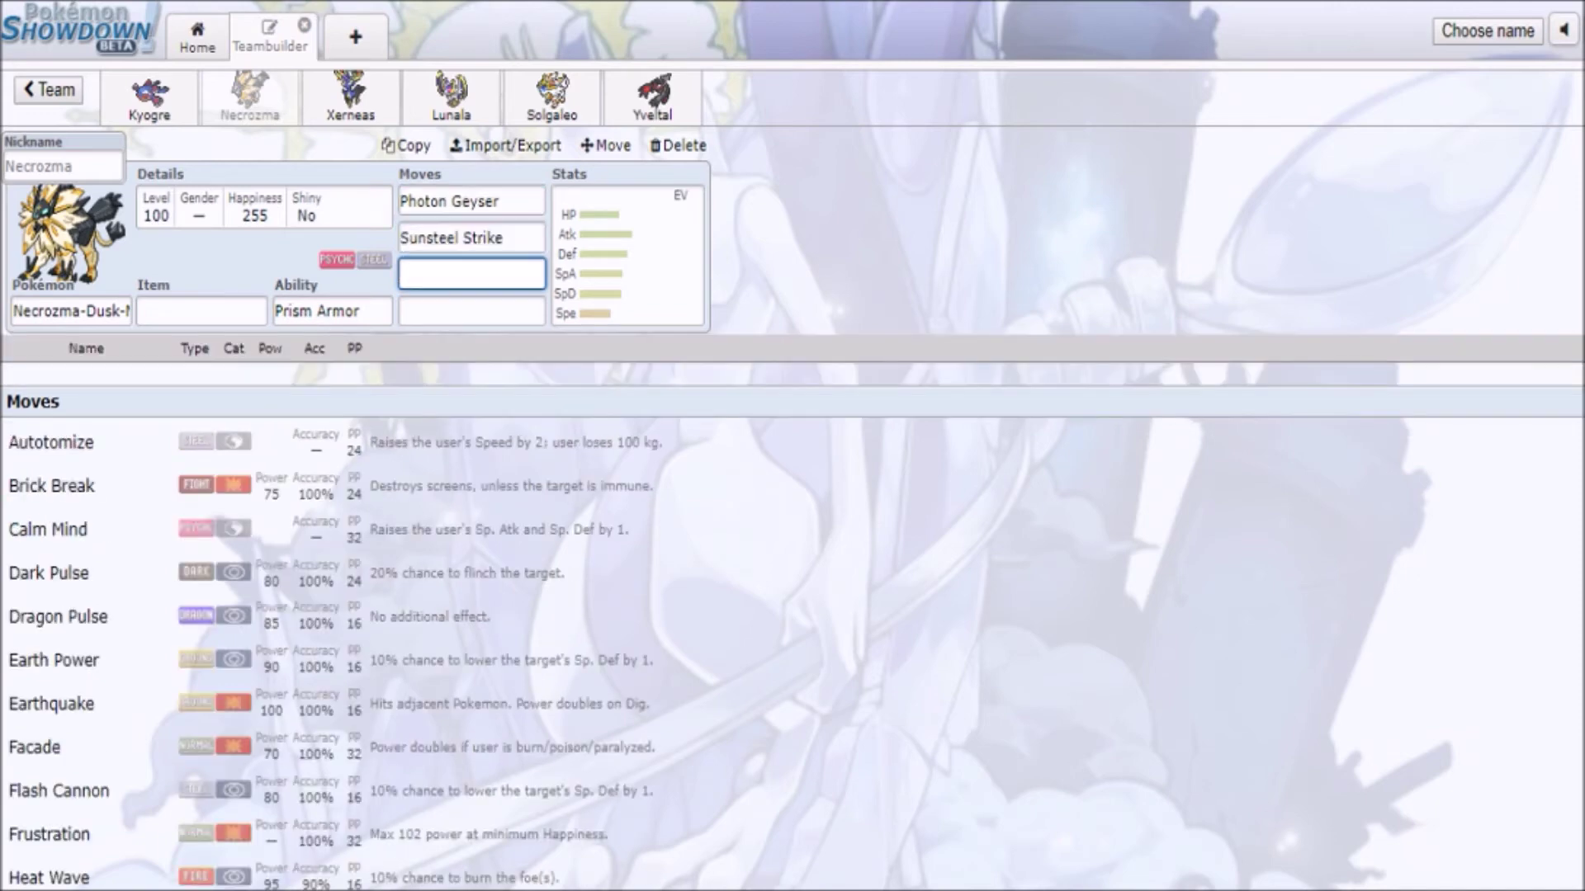
- Search for moves matching "mo" for Necrozma's third slot, check Kyogre's set and return to Necrozma
text(mo)
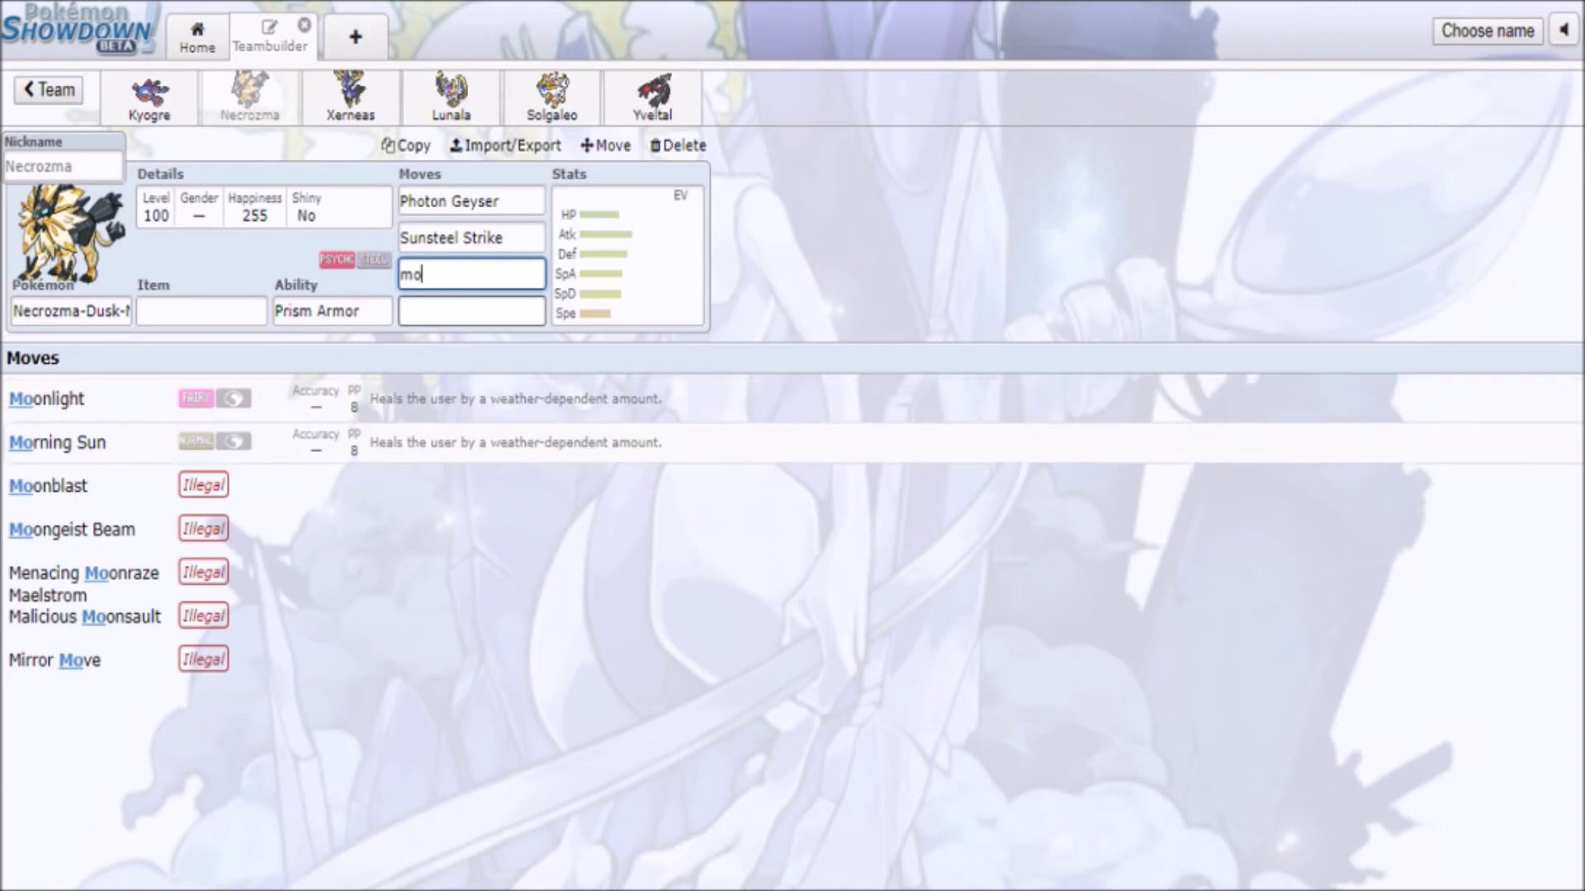
key(Up)
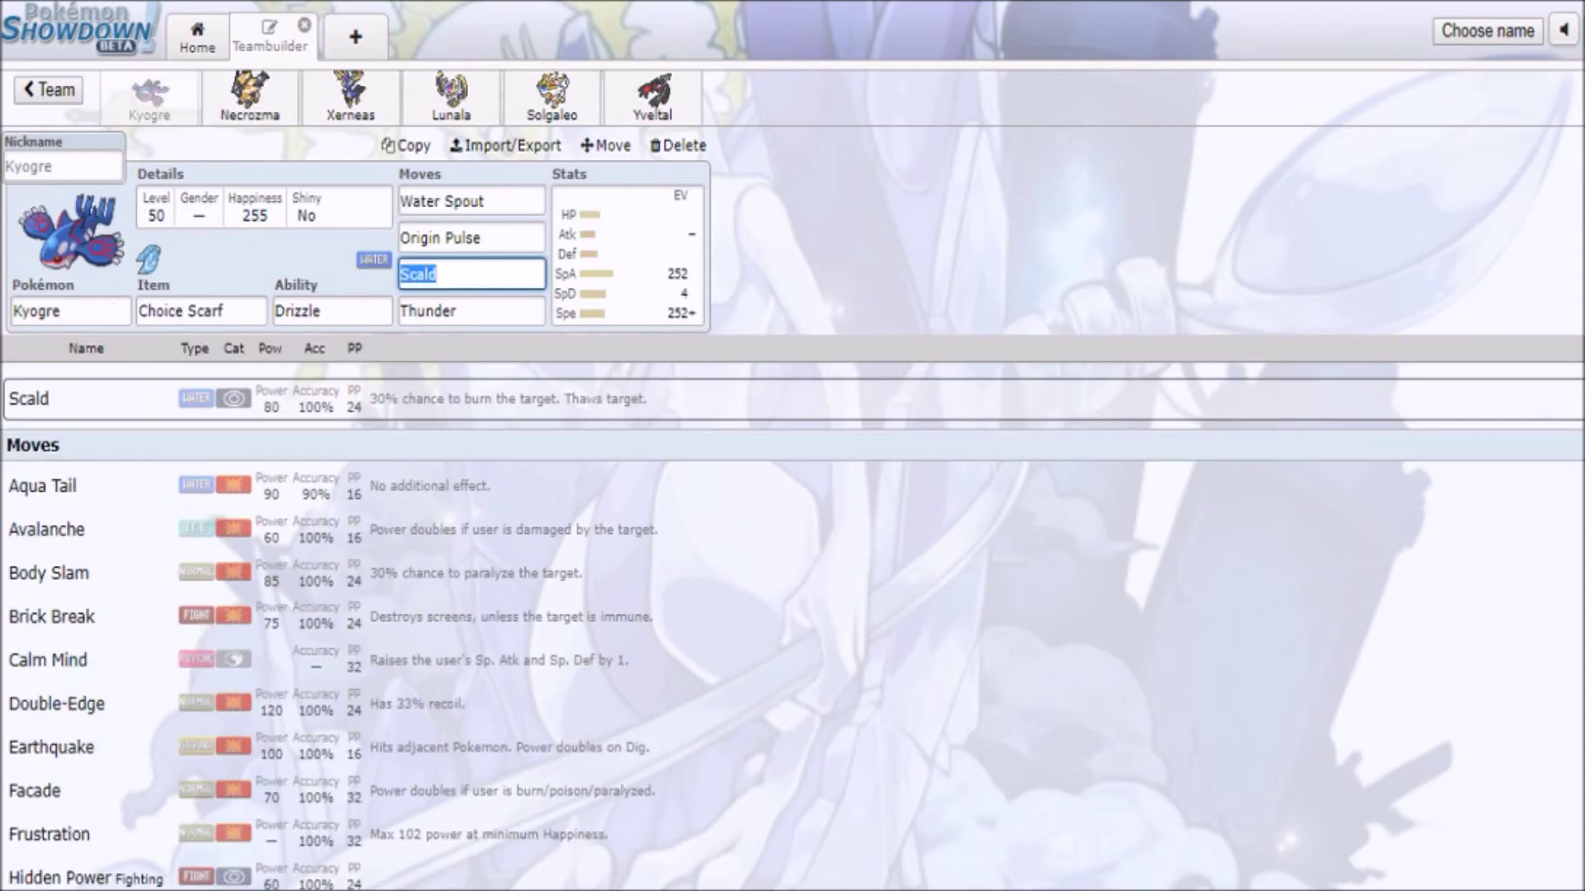
click(249, 98)
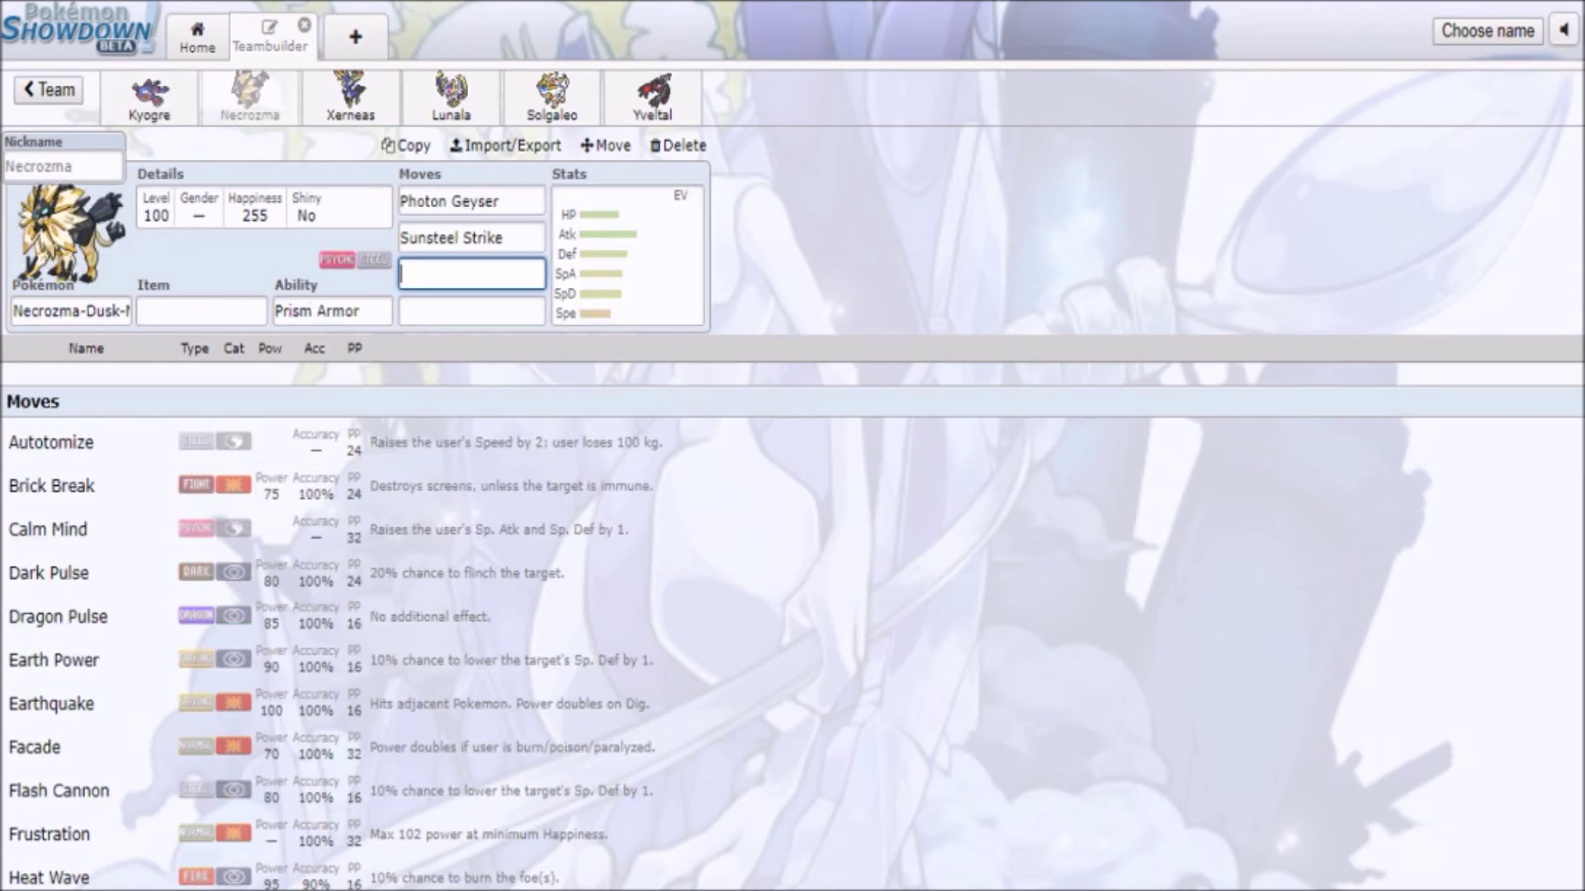
- Give Necrozma the Aguav Berry as its held item
click(200, 310)
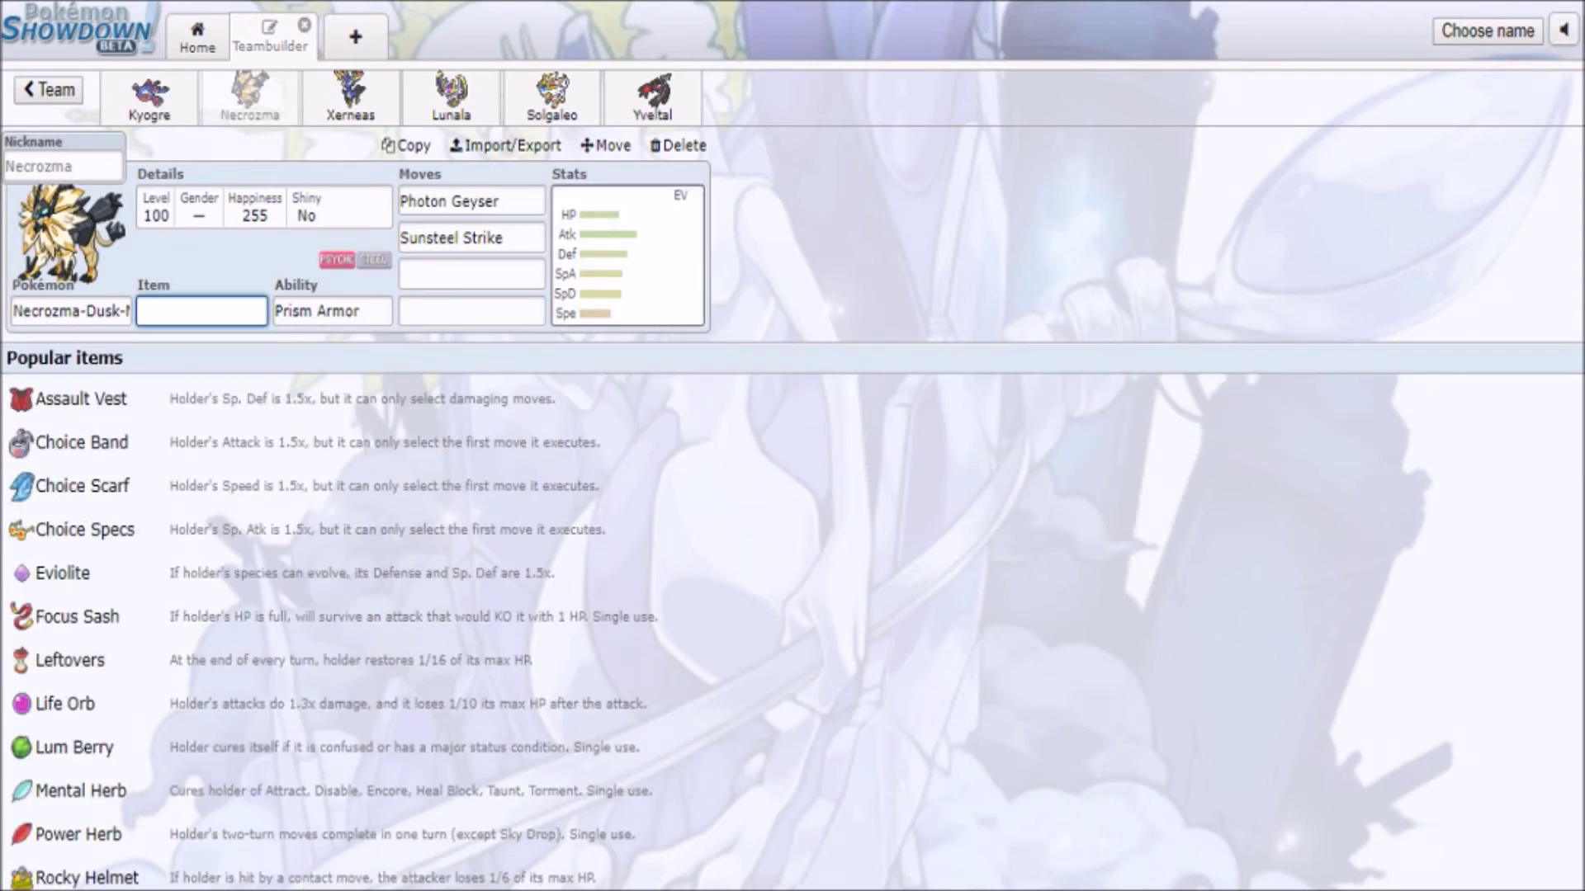
click(628, 255)
click(332, 310)
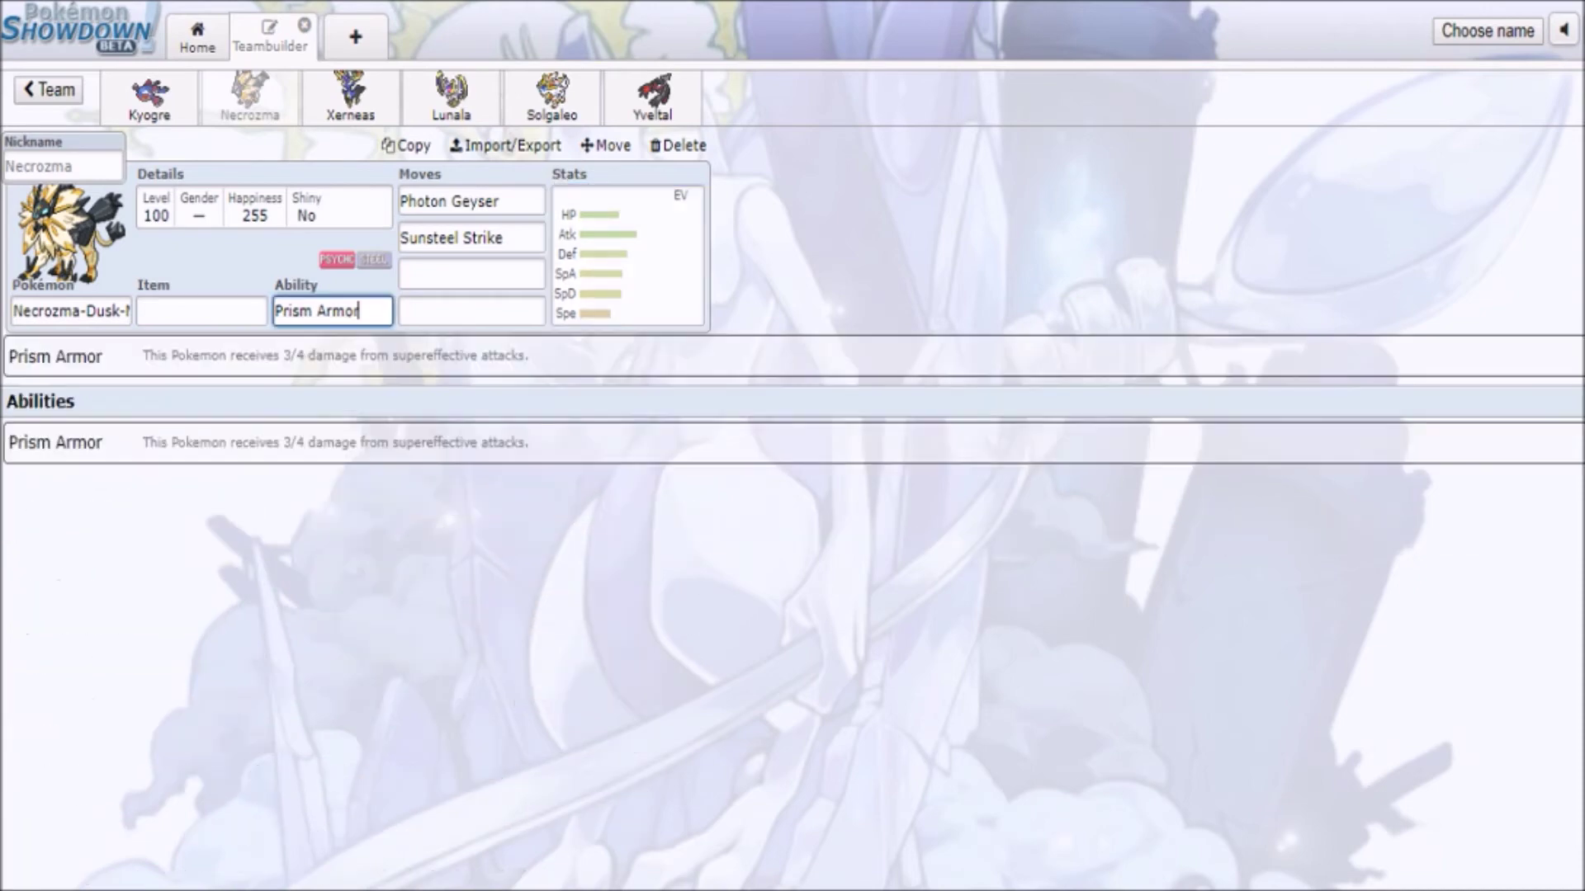
click(201, 310)
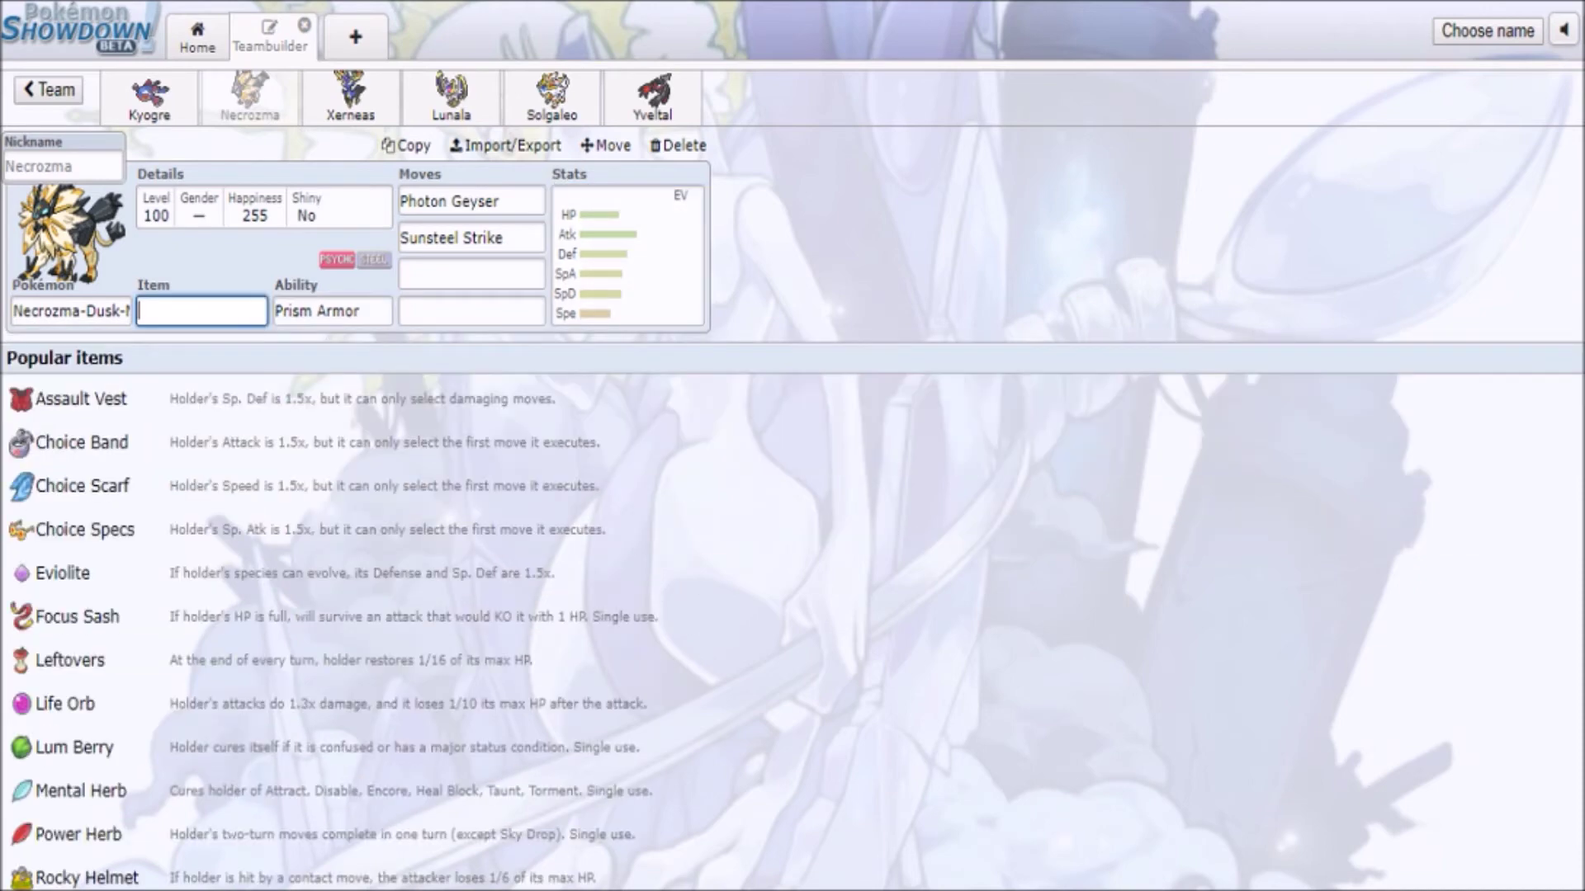
text(g)
key(BackSpace)
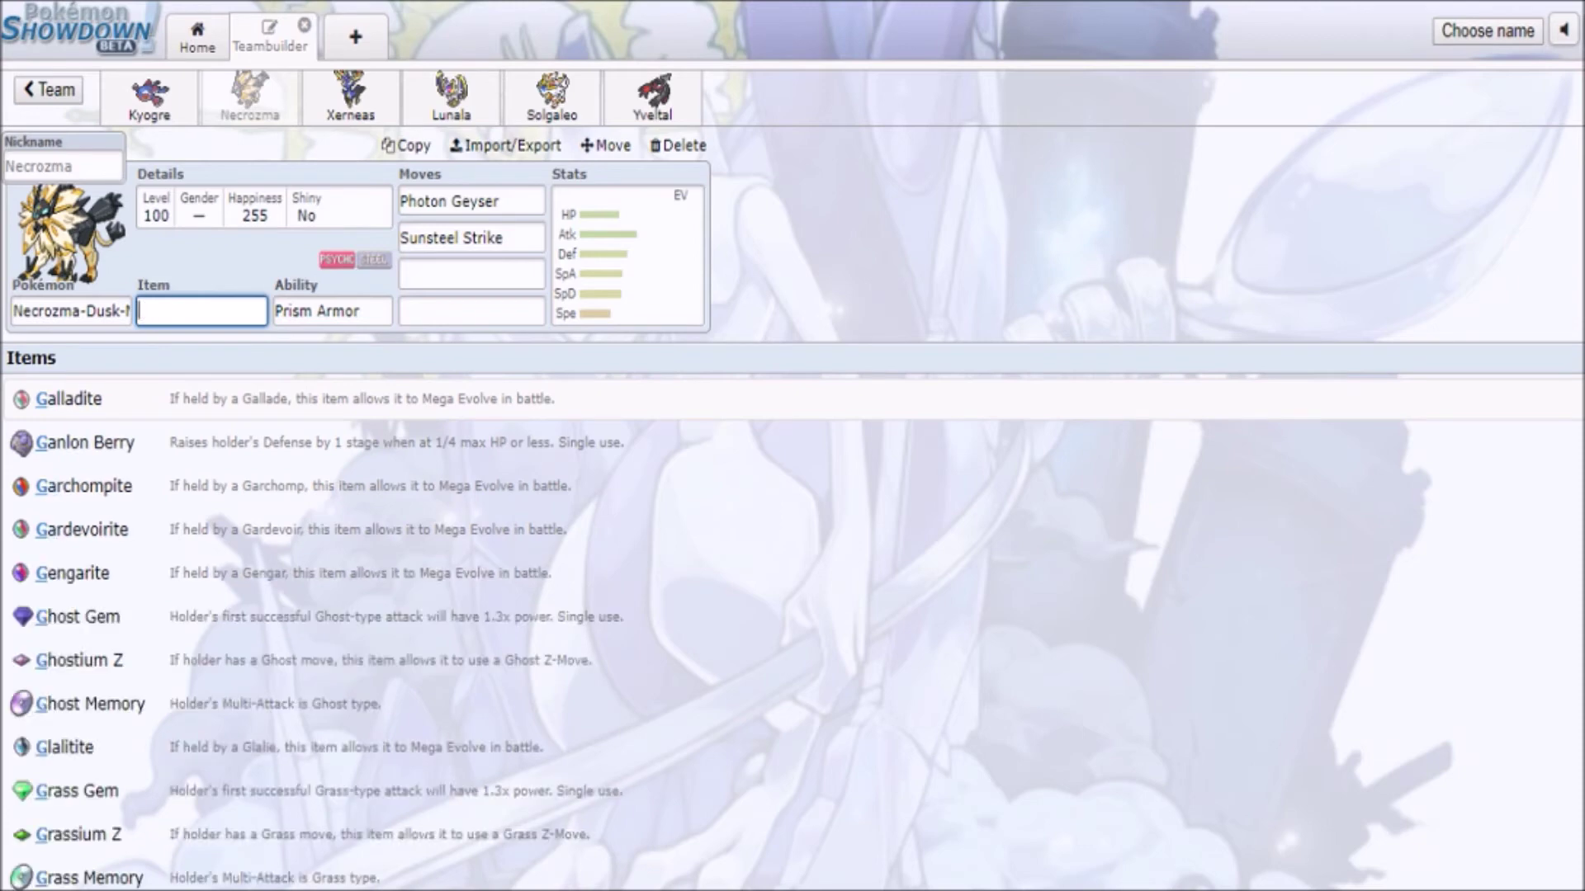
text(agu)
key(Tab)
key(Tab)
key(Tab)
key(Tab)
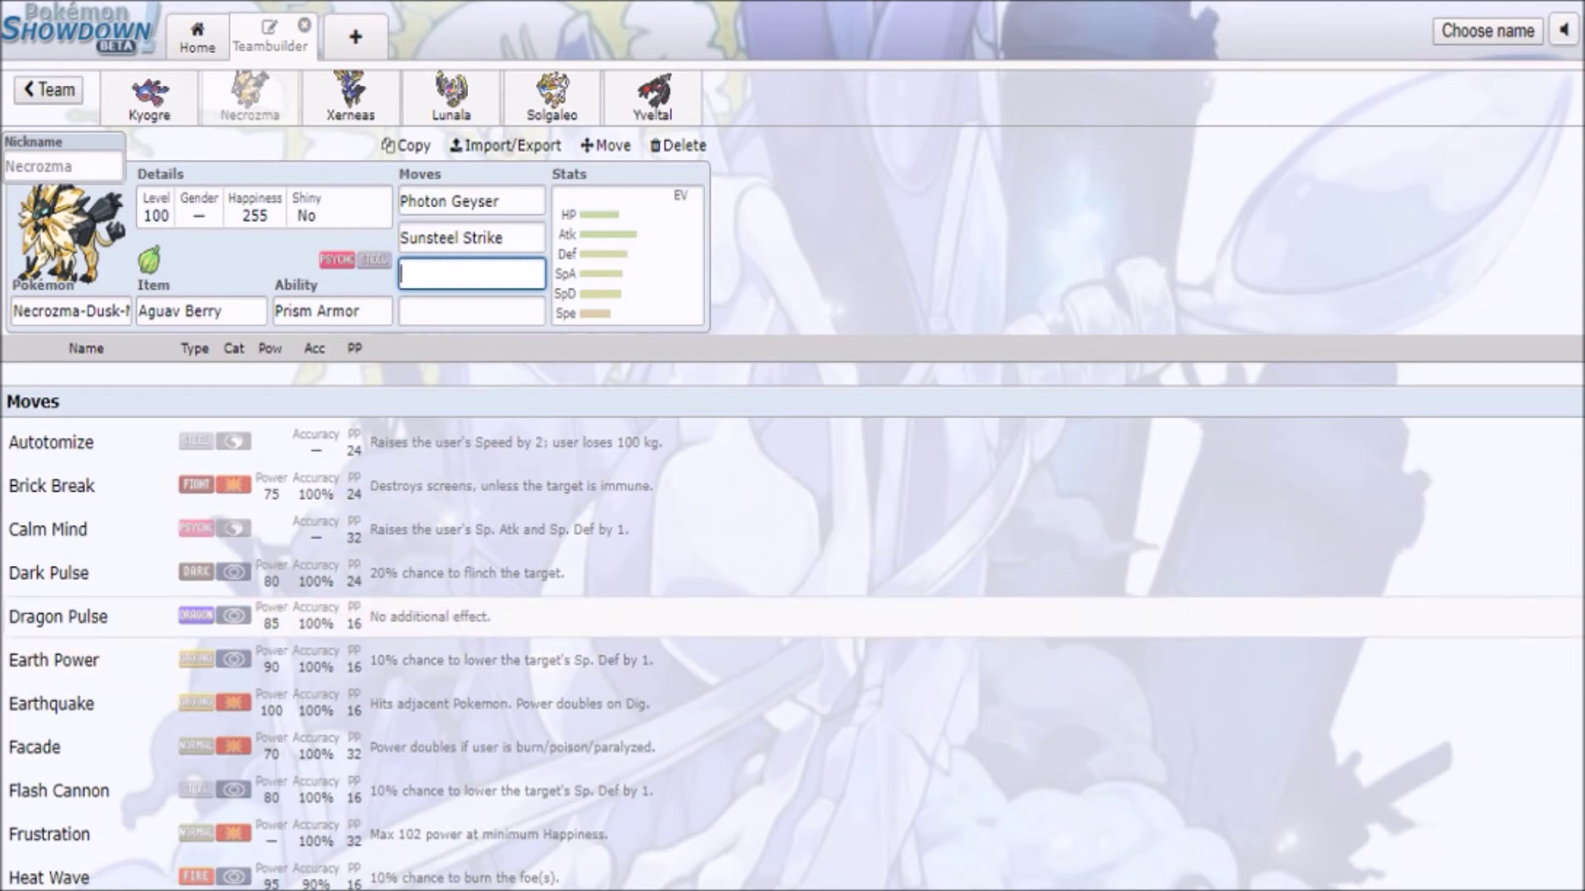
- Set Necrozma's third move to Knock Off and its fourth move to Protect
scroll(792, 611, down, 3)
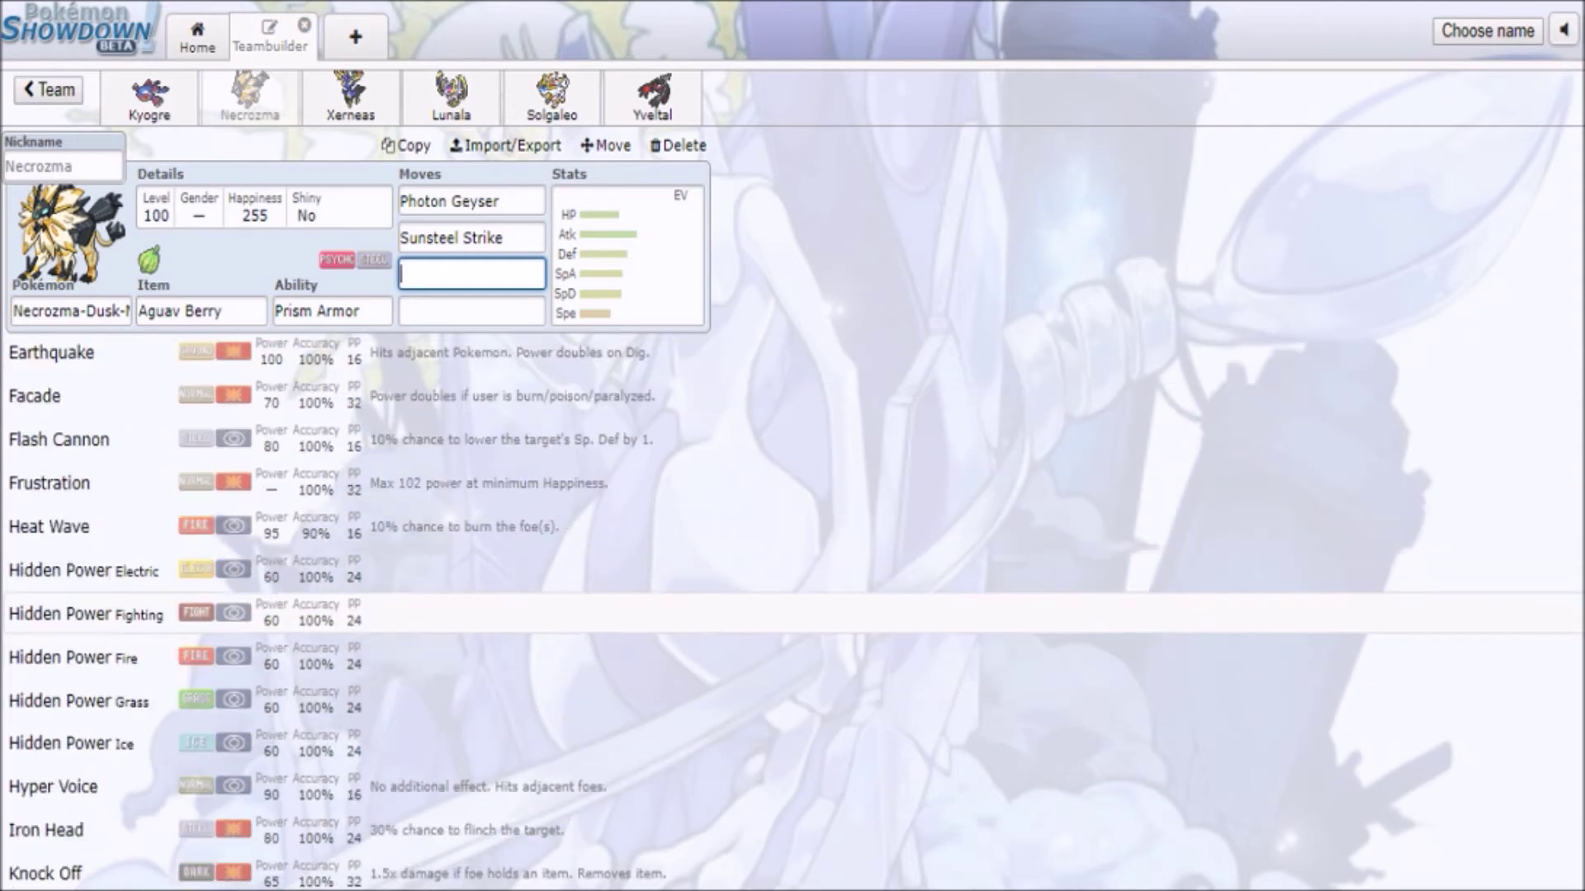
text(kn)
key(Return)
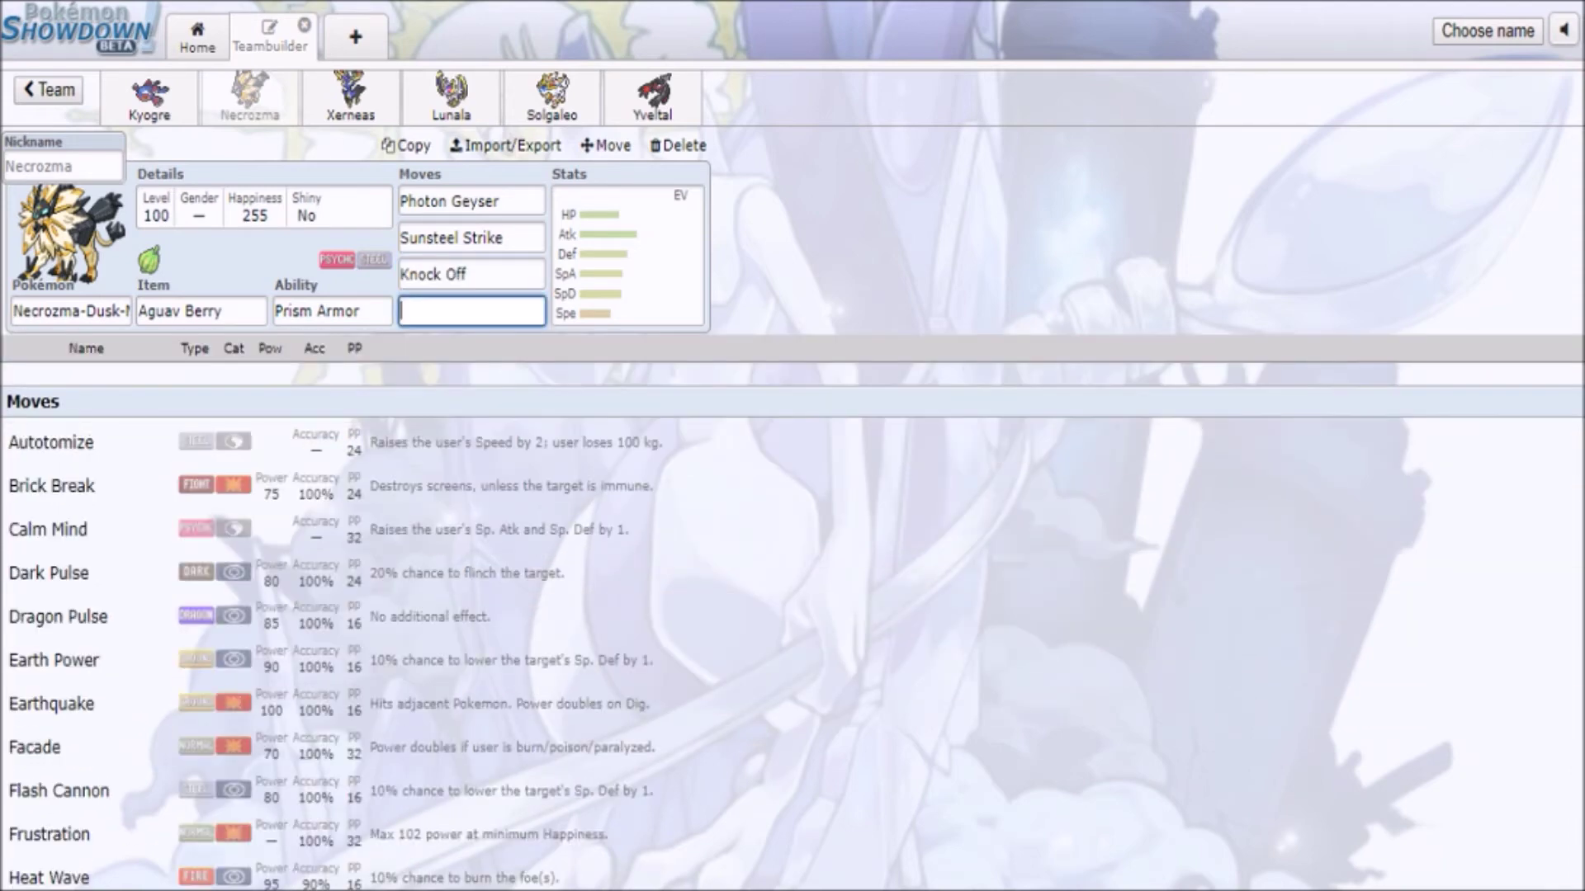
text(pro)
key(Return)
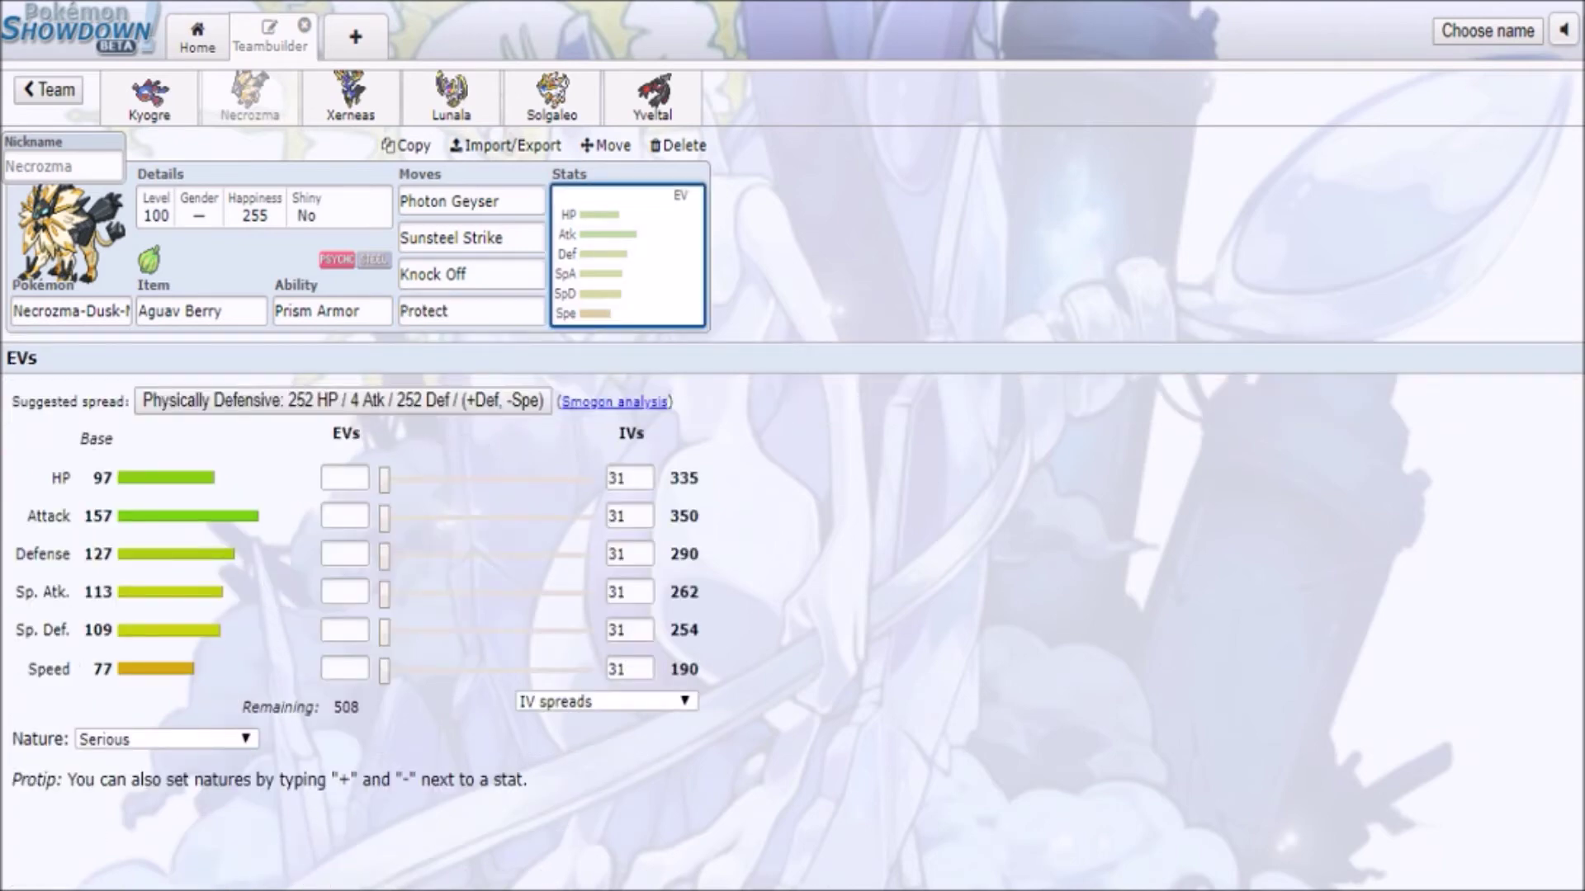
- Replace Necrozma's third move with Trick Room
triple_click(464, 271)
text(tr)
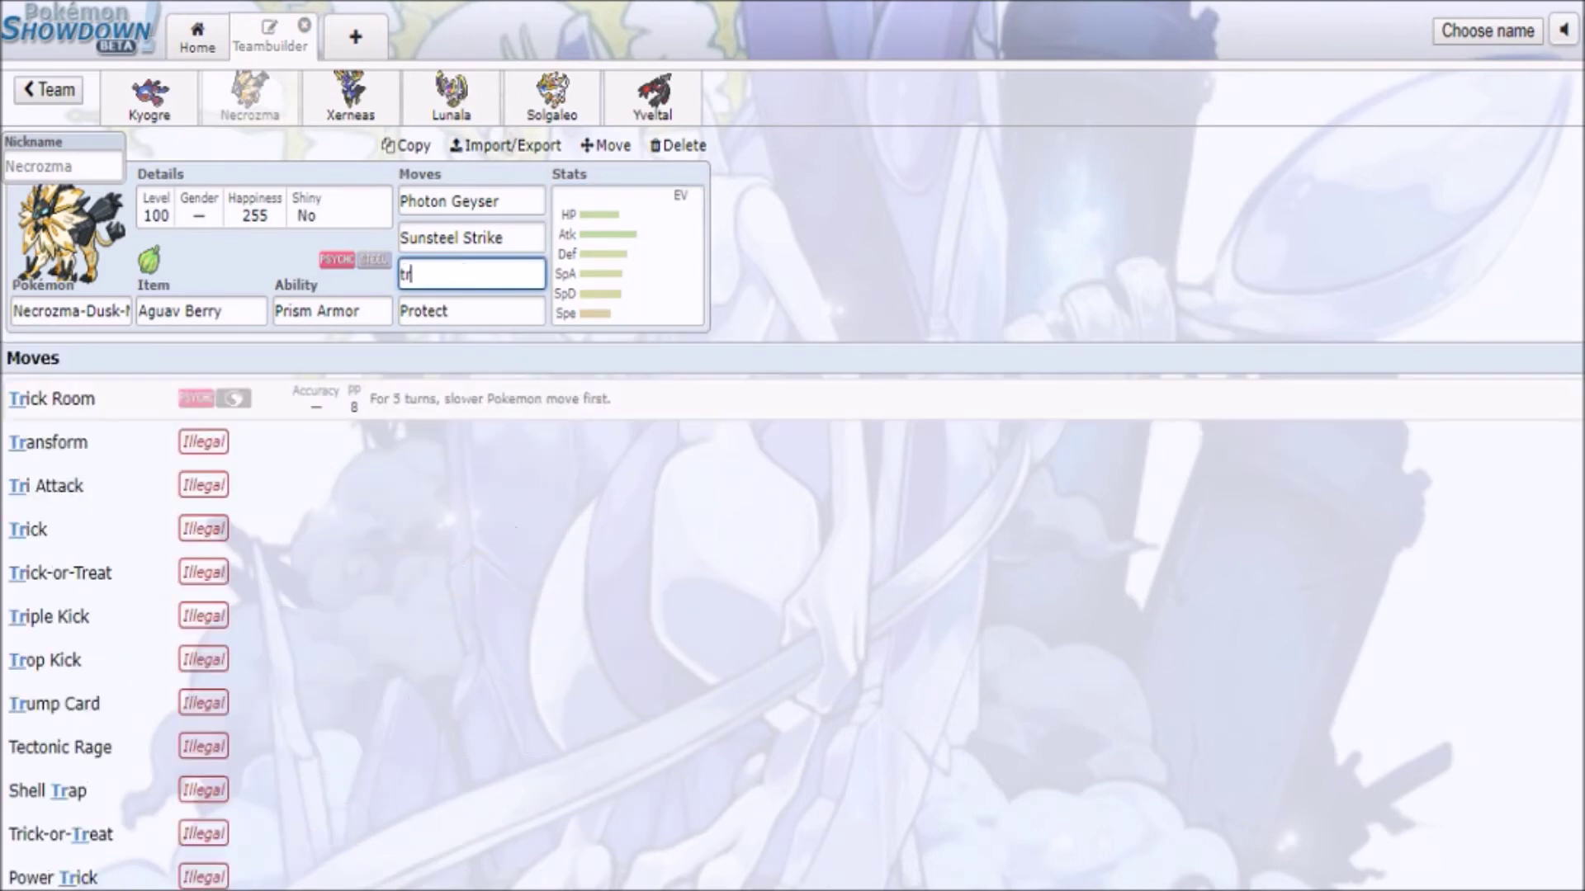
key(Return)
key(Return)
click(470, 274)
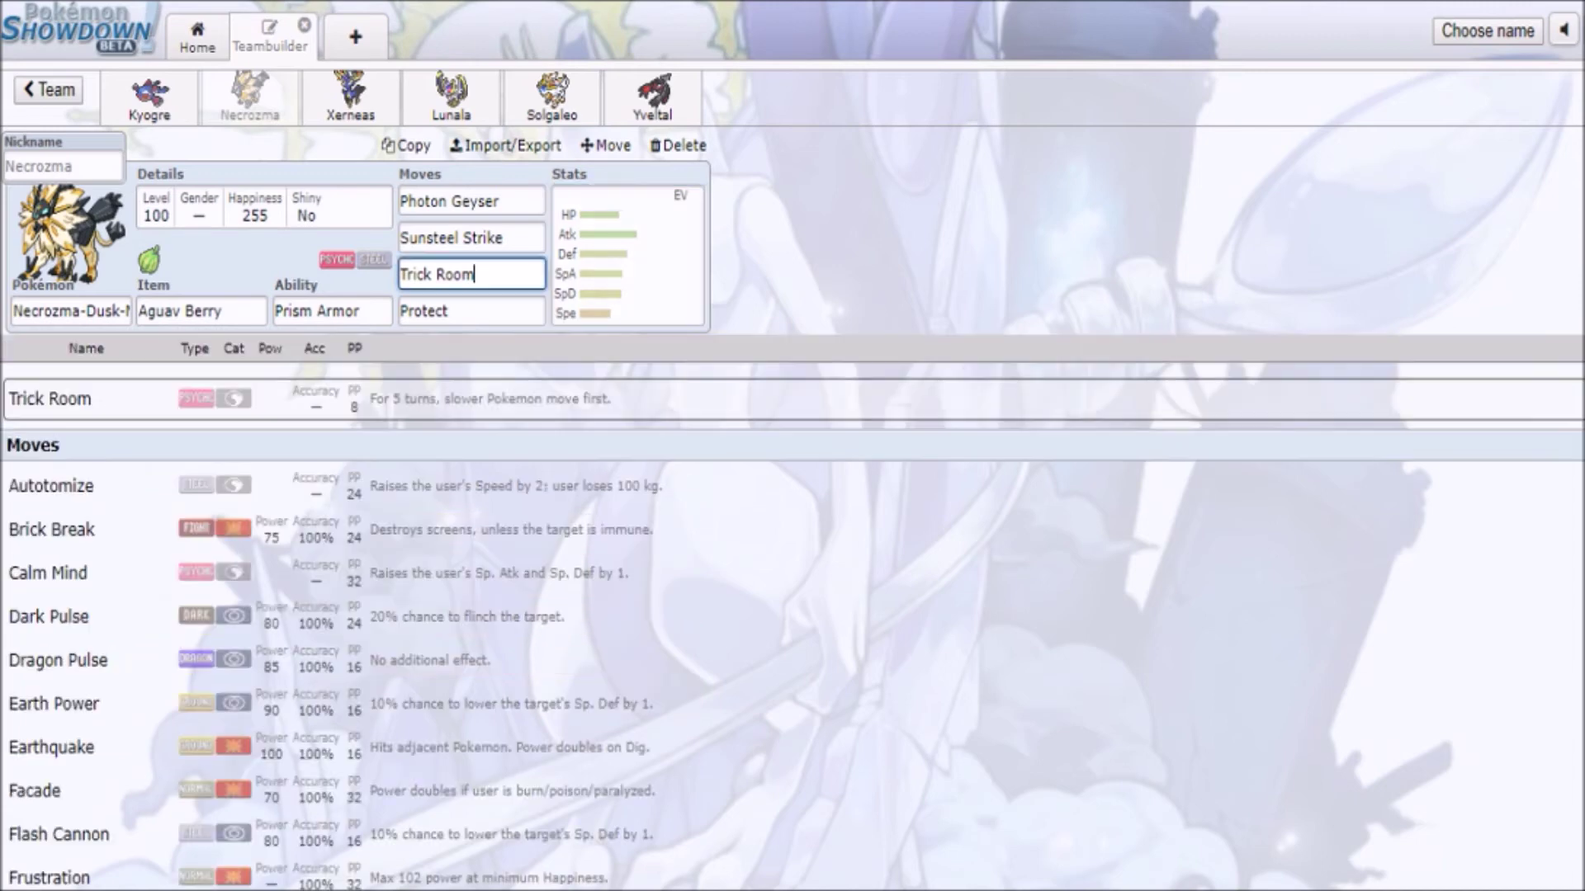
- Examine Necrozma's base stats, especially its attack, defenses and Speed, and read the description of its ability
click(627, 255)
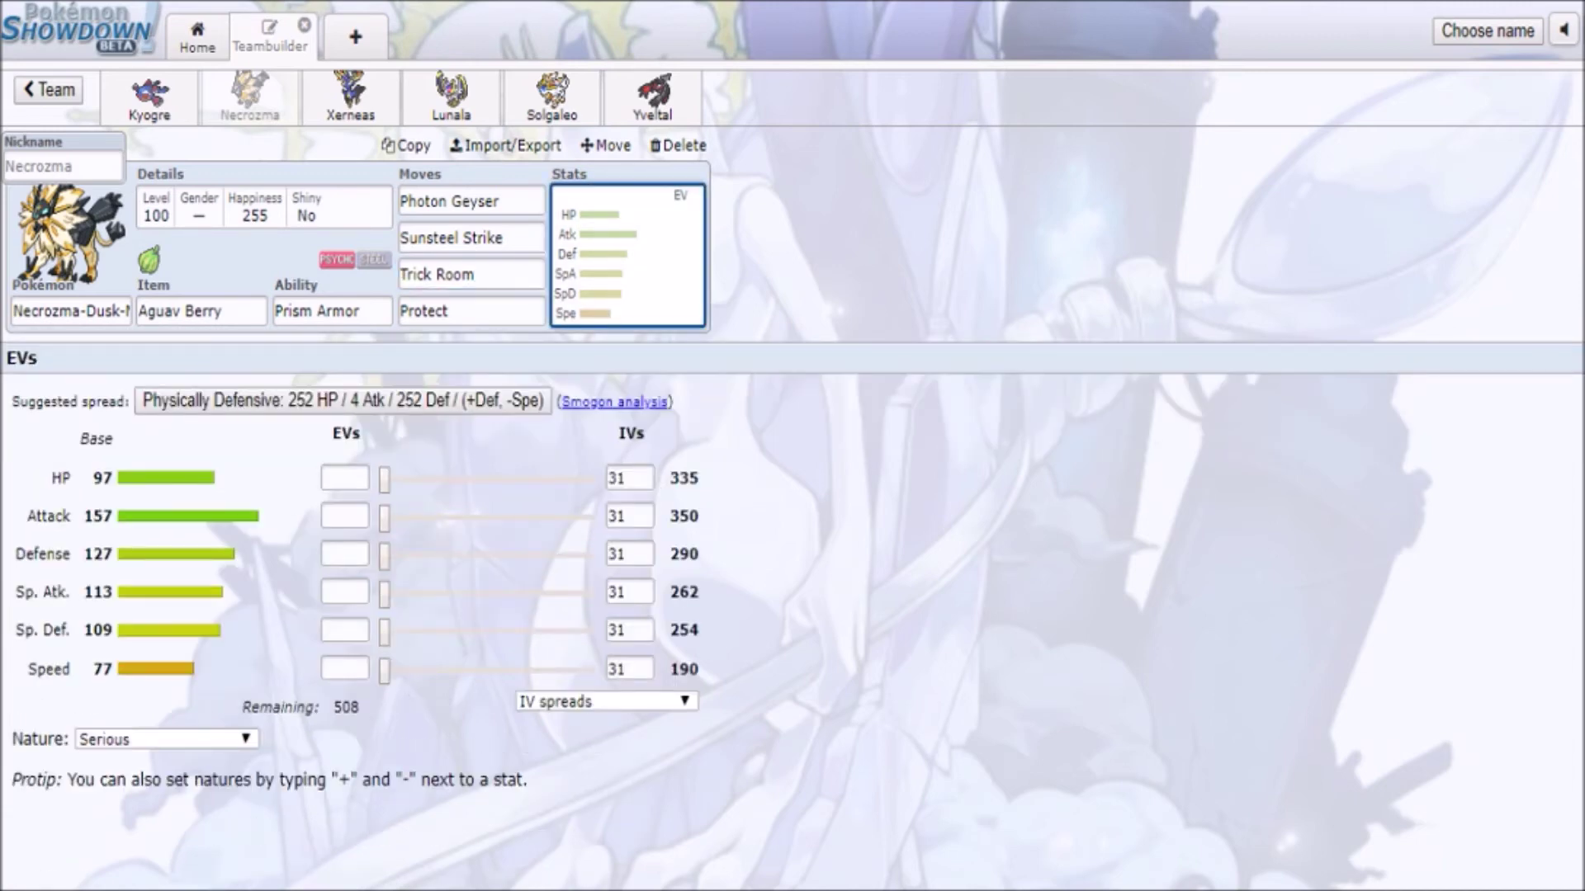
drag(85, 516, 112, 669)
click(112, 669)
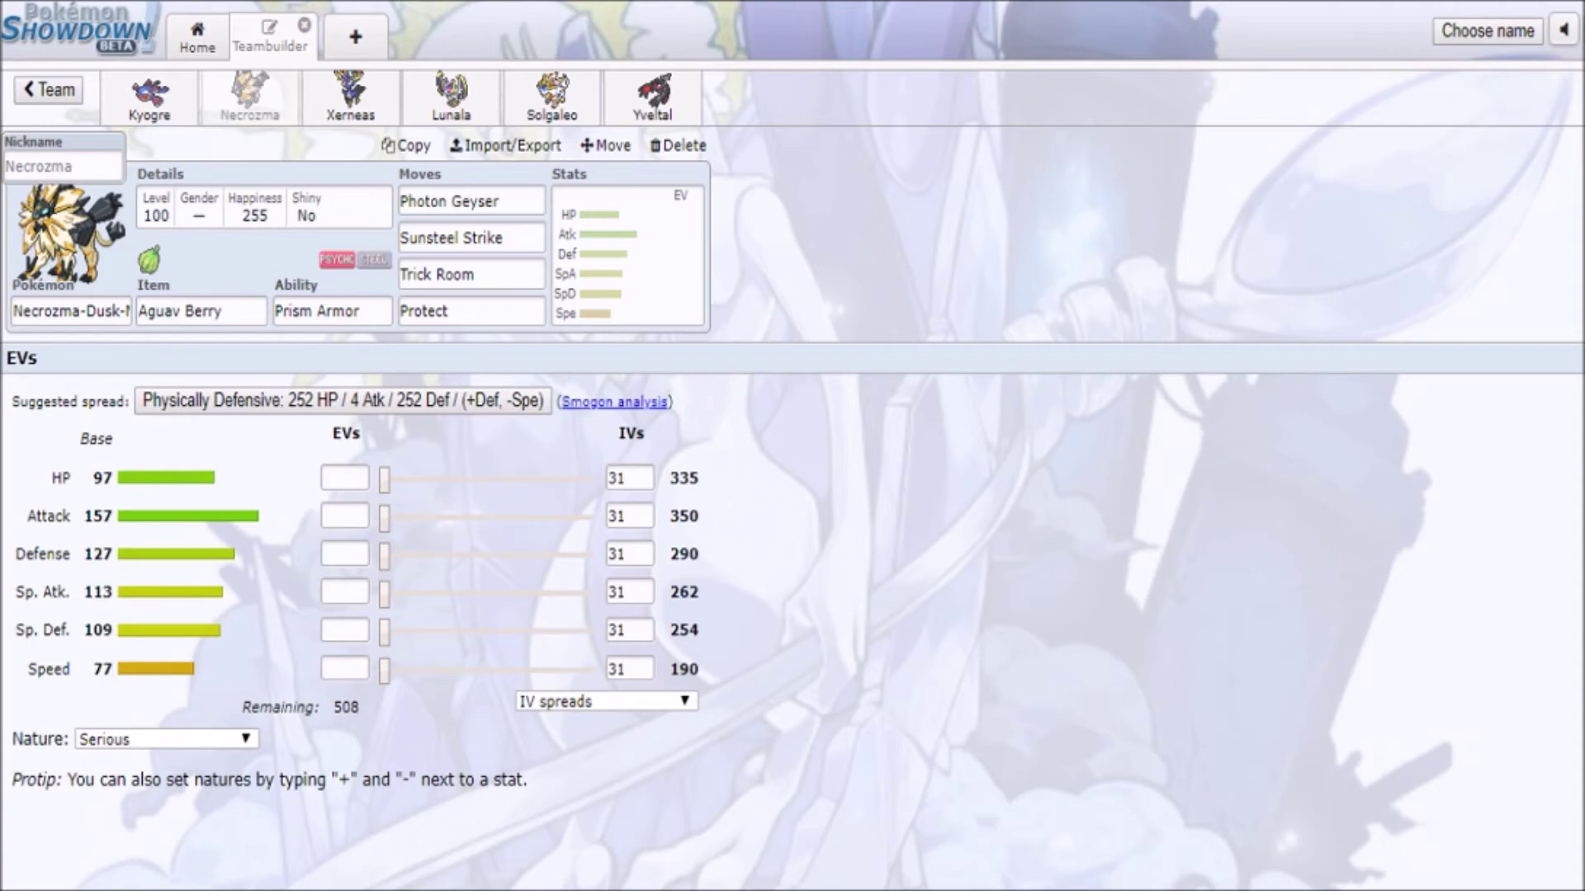
drag(92, 554, 113, 669)
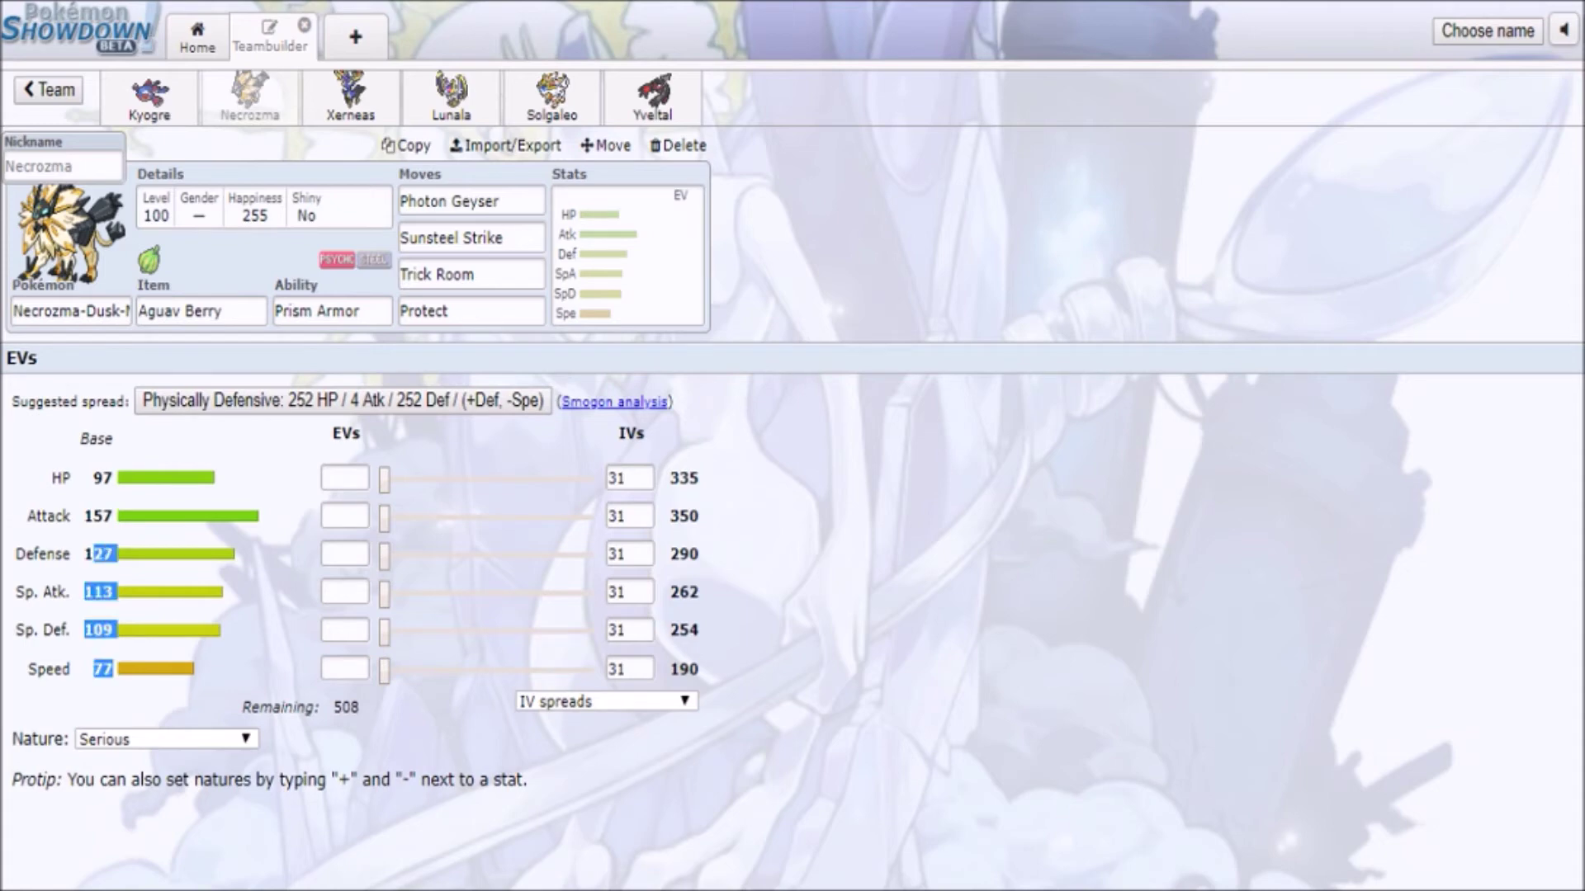
double_click(98, 629)
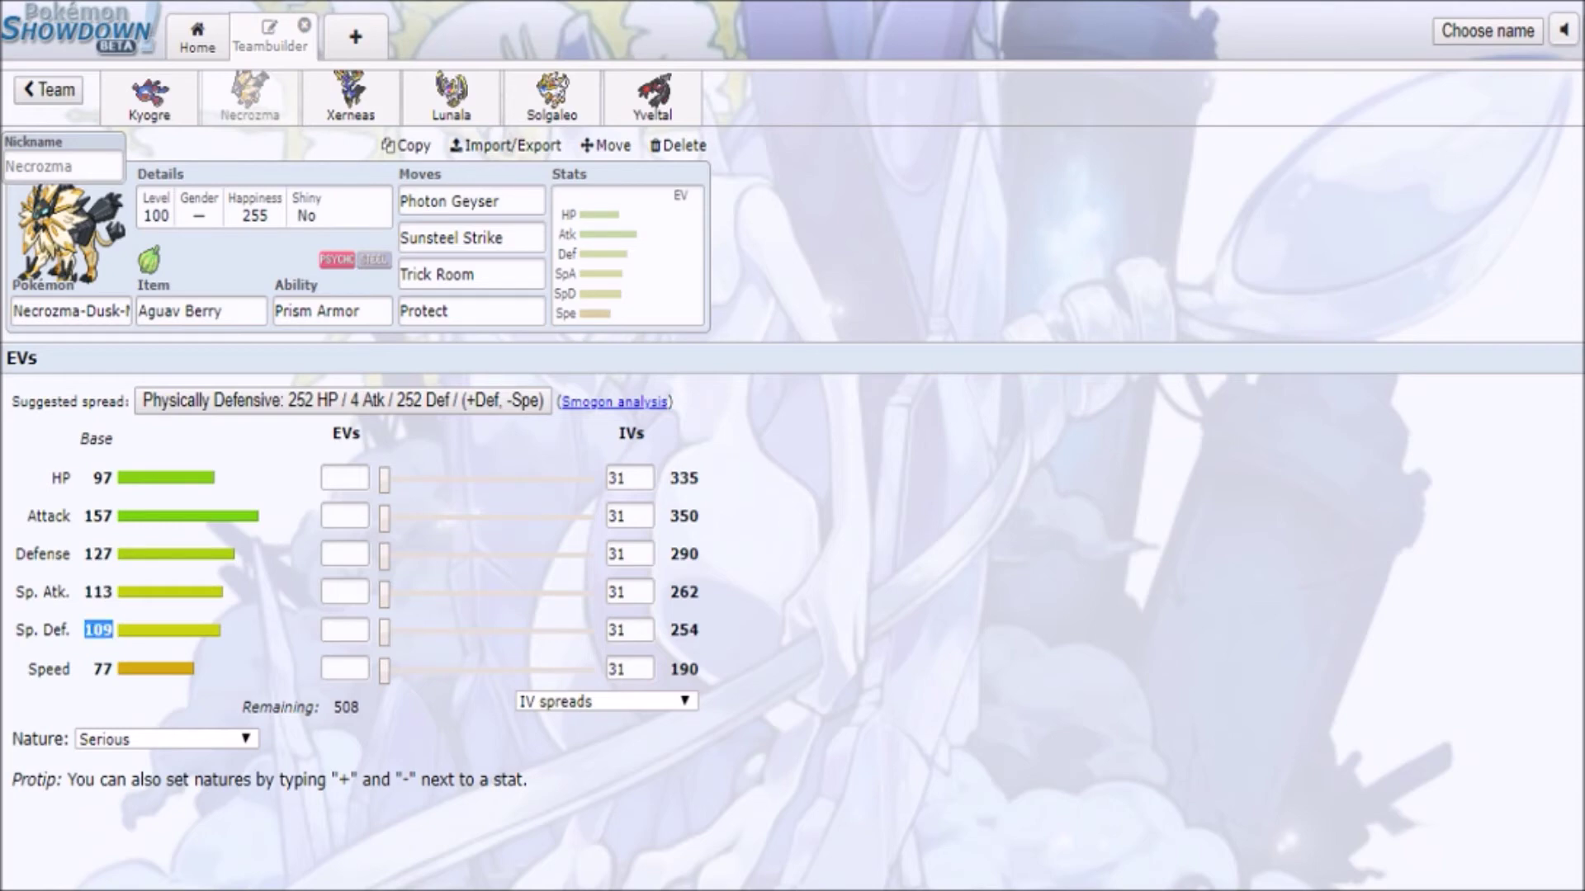
click(358, 312)
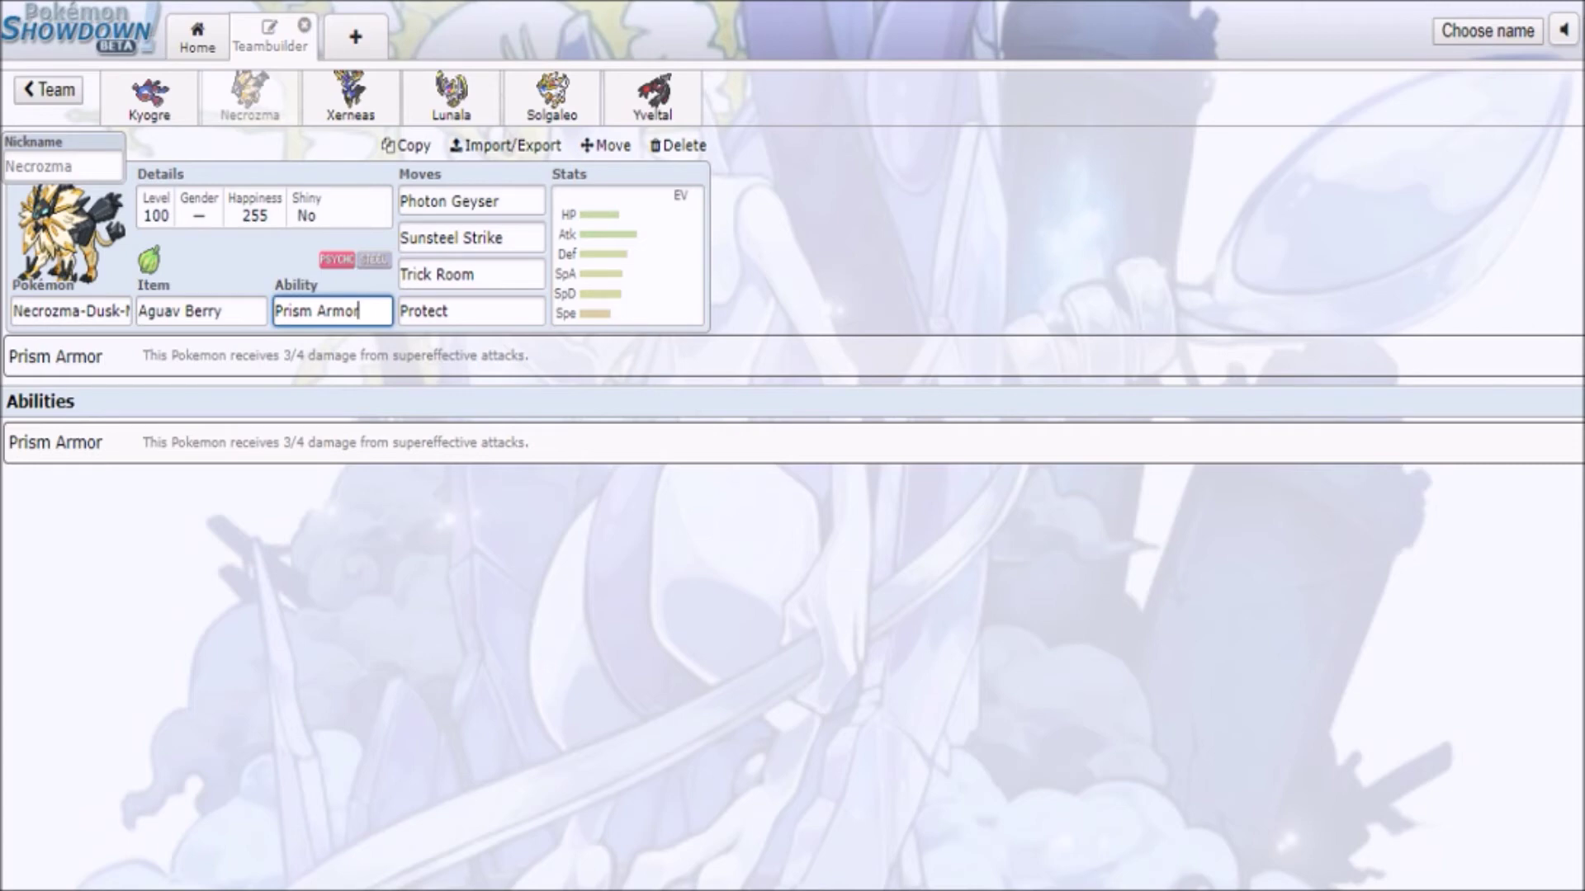
click(628, 255)
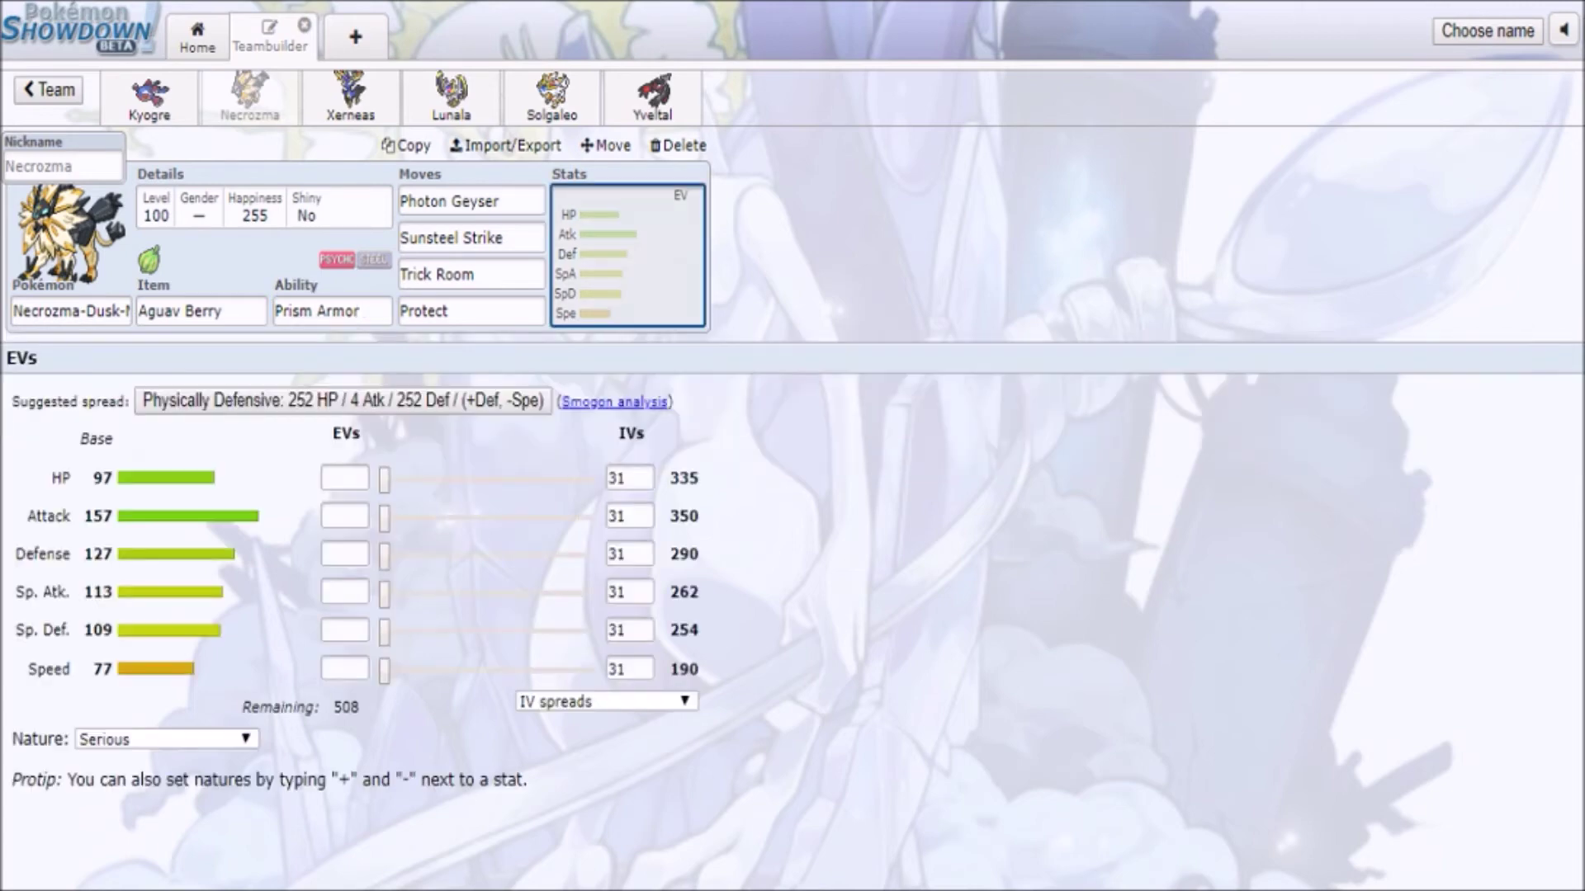
- Switch to Solgaleo and review its base stats and the description of its ability
click(551, 95)
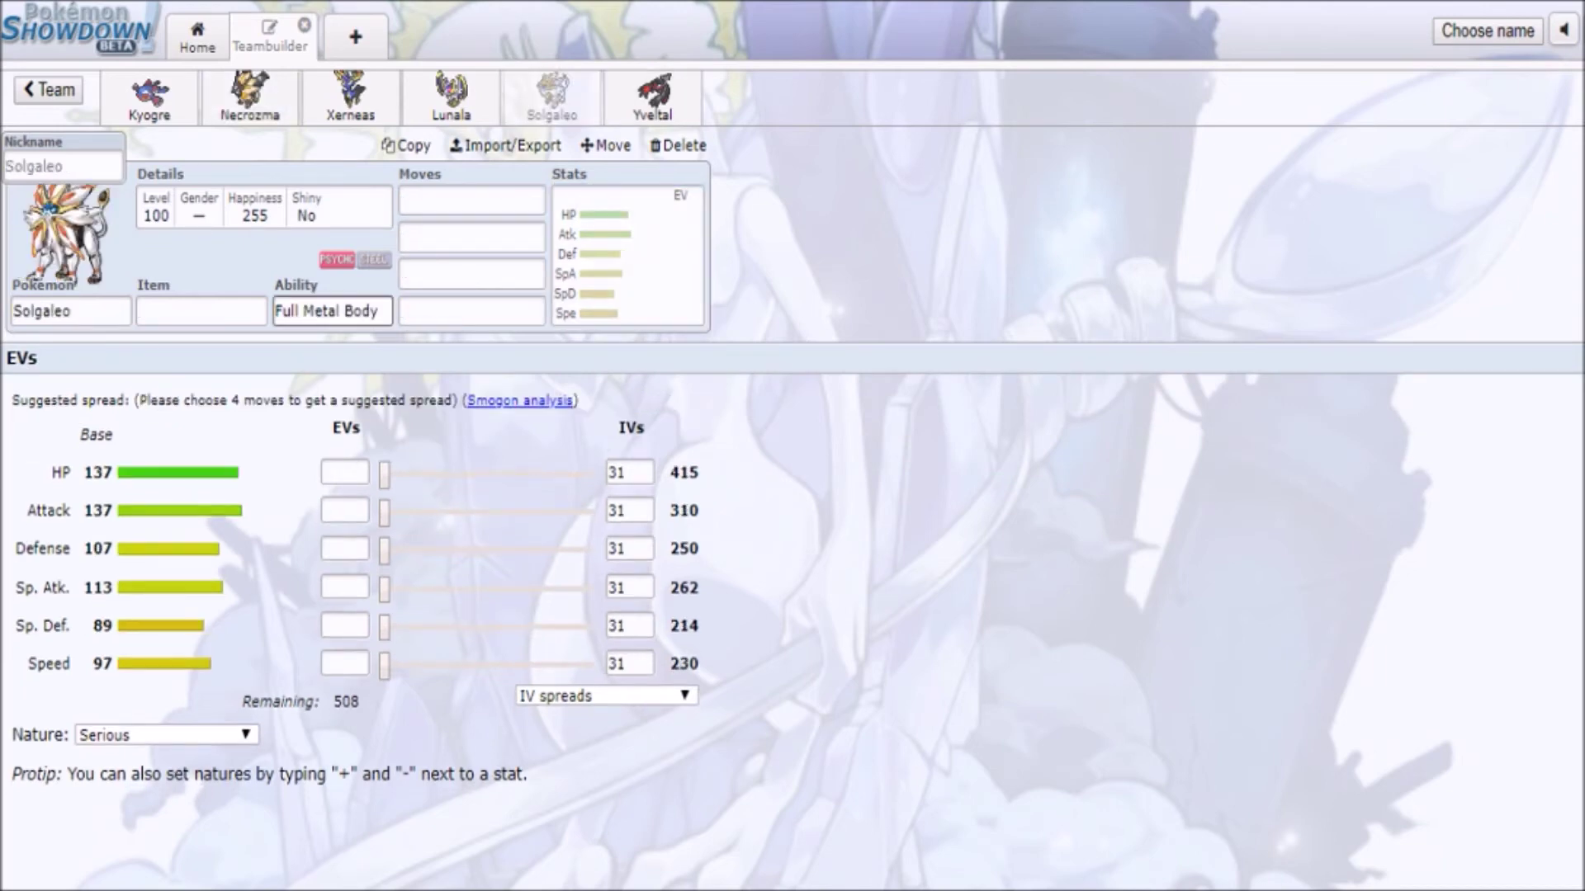
click(471, 237)
click(314, 310)
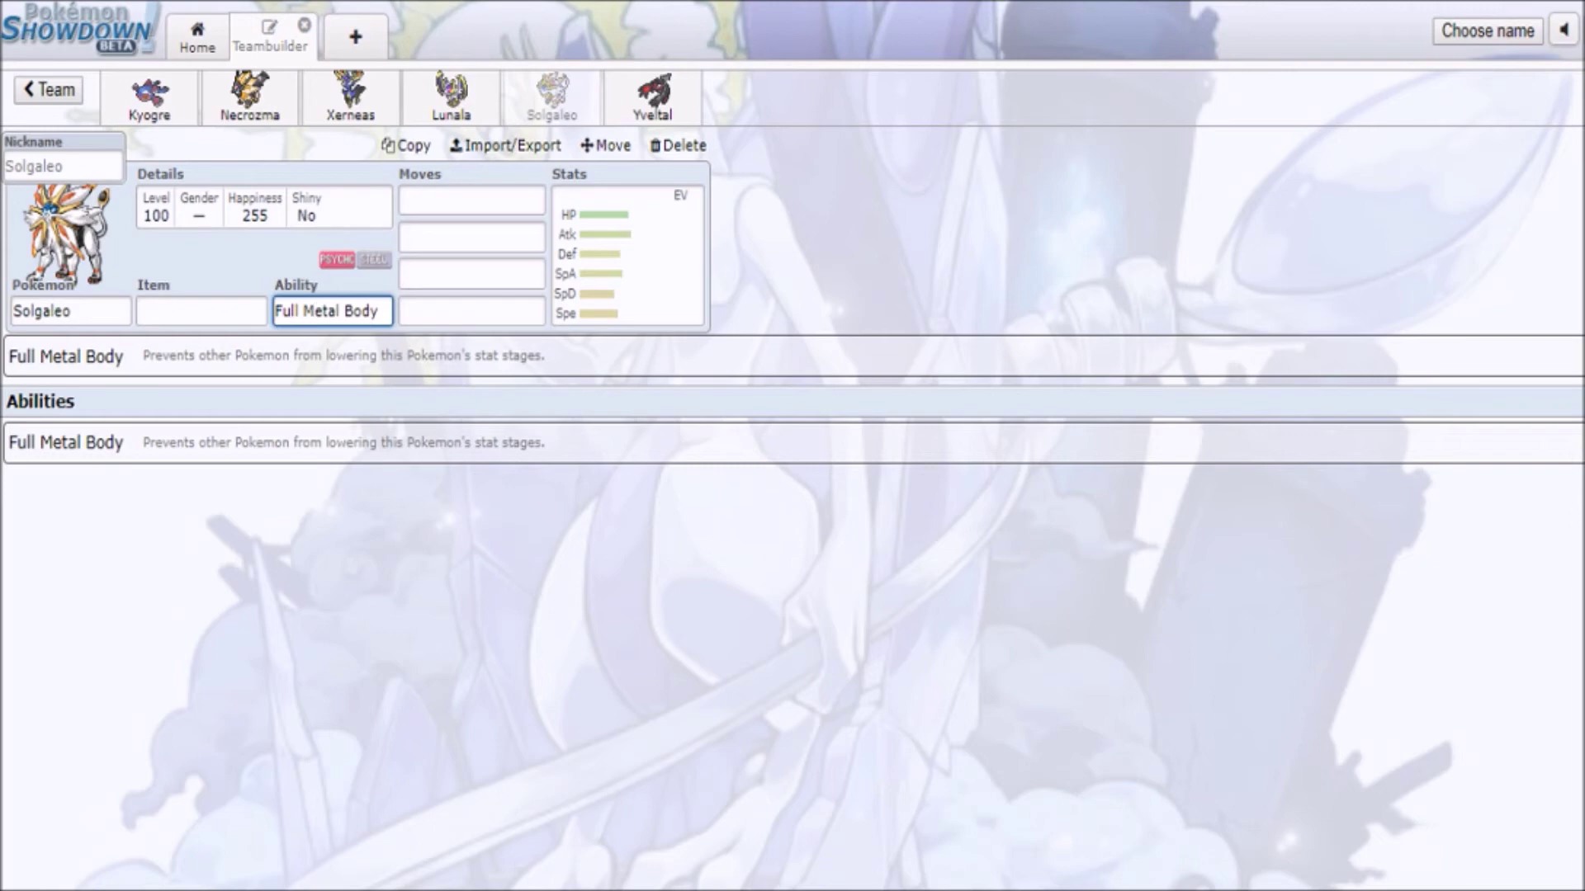
- Set Solgaleo's first move to Flare Blitz and its second move to Sunsteel Strike
click(471, 237)
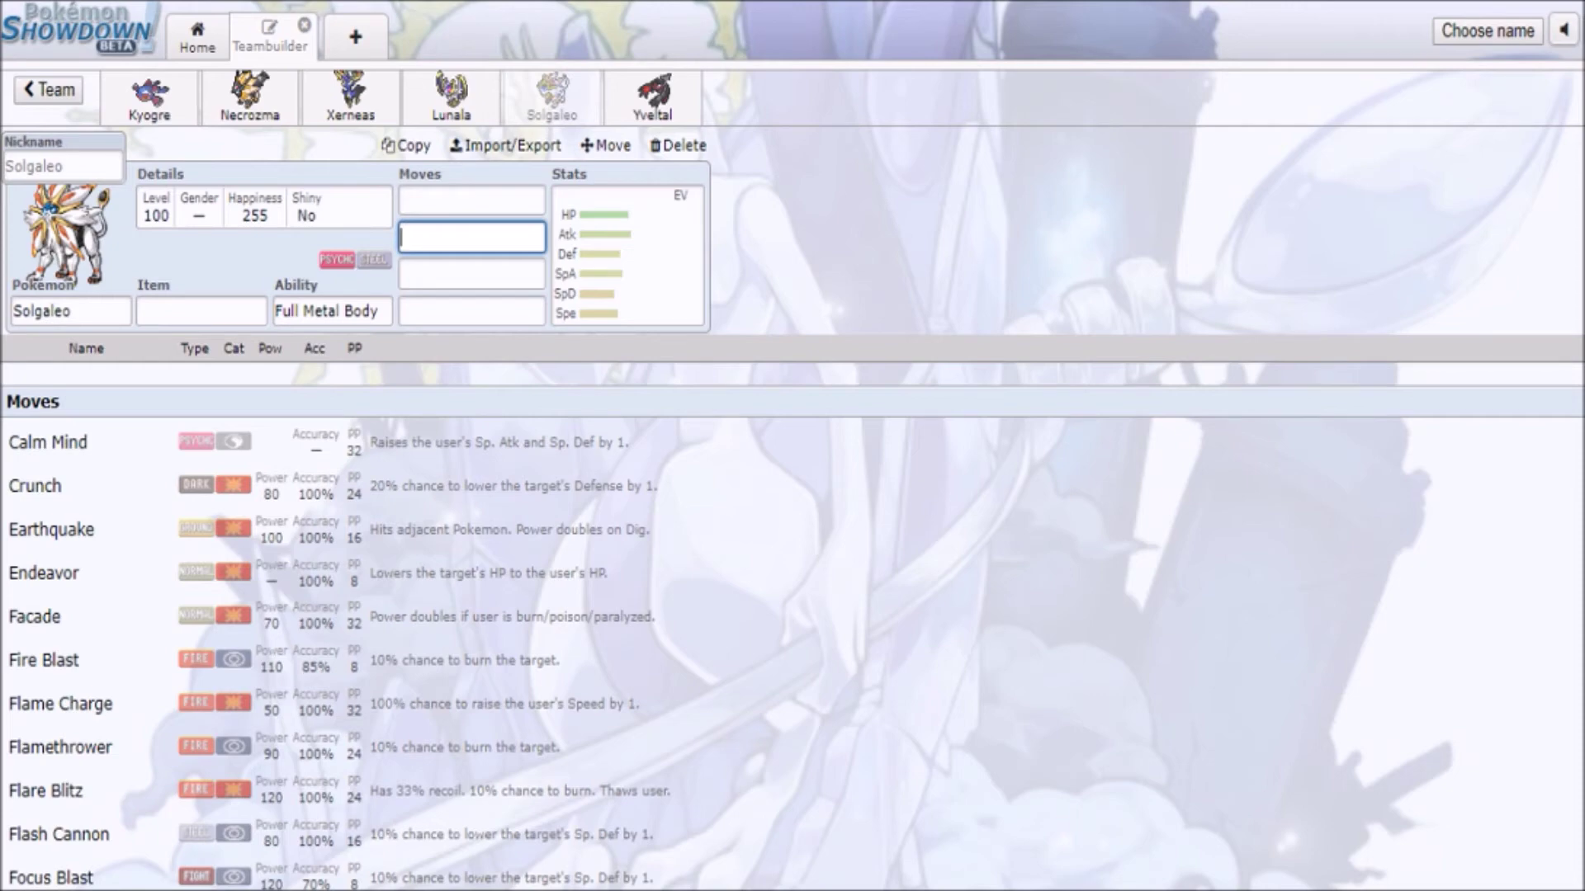
click(471, 200)
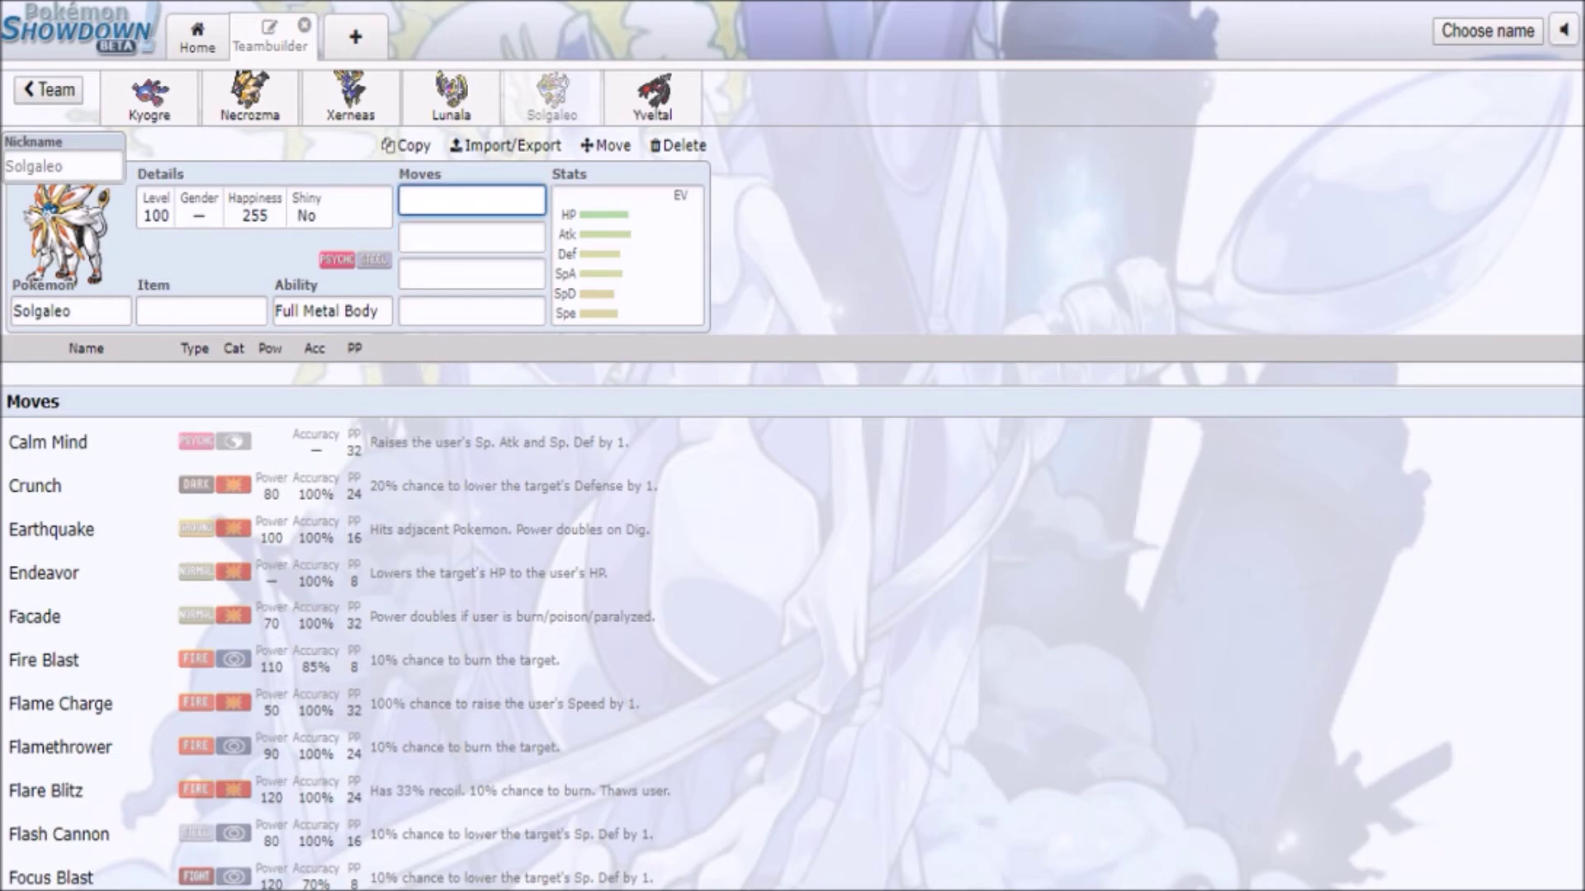
text(flare)
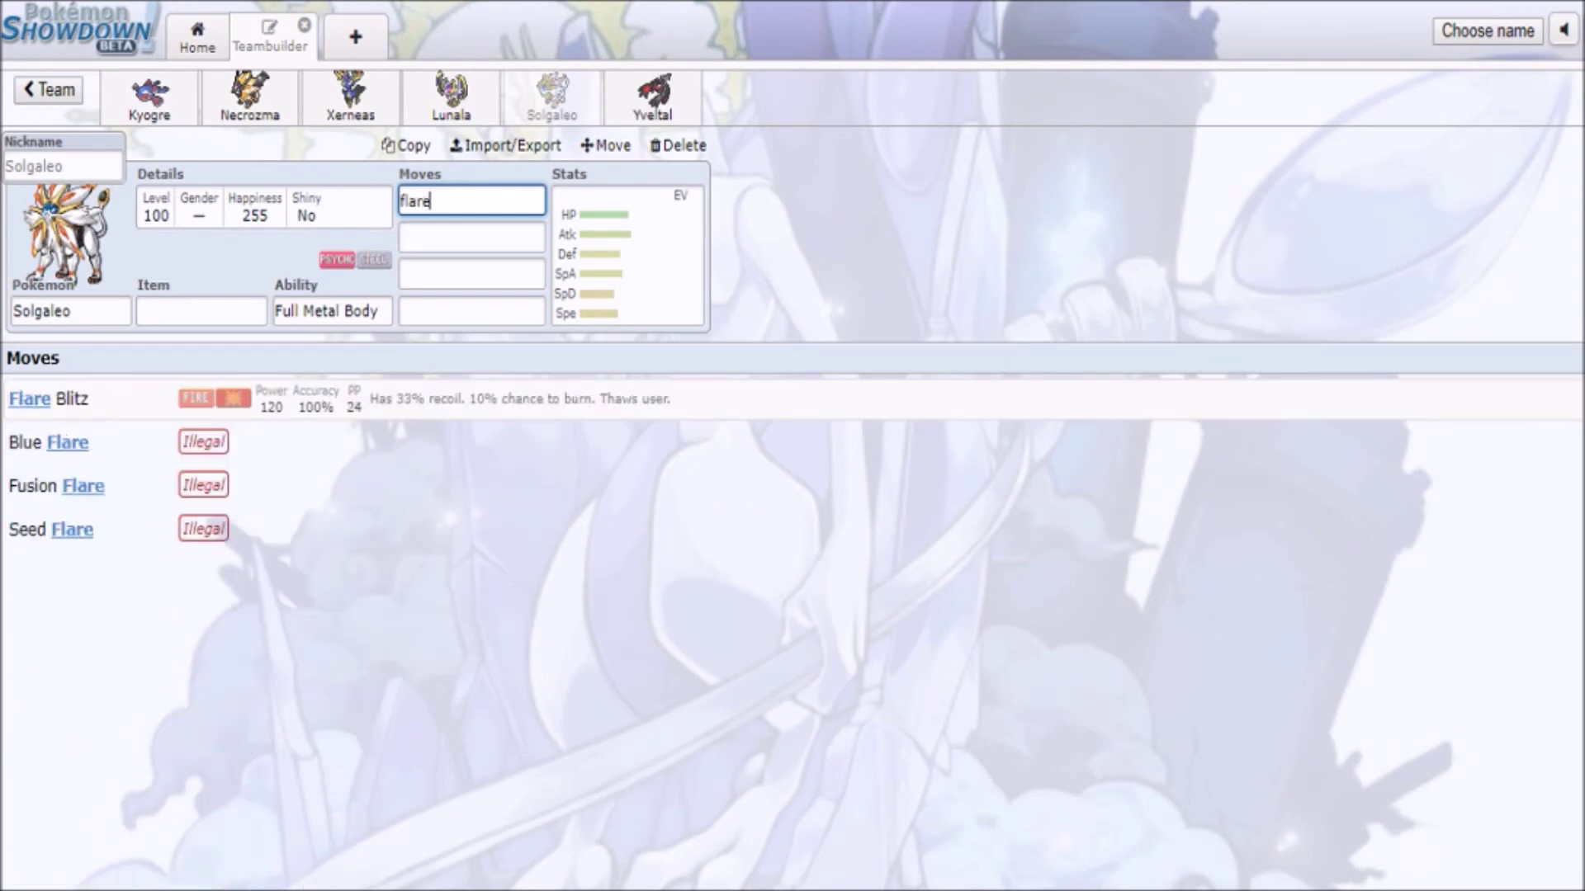
key(Return)
text(su)
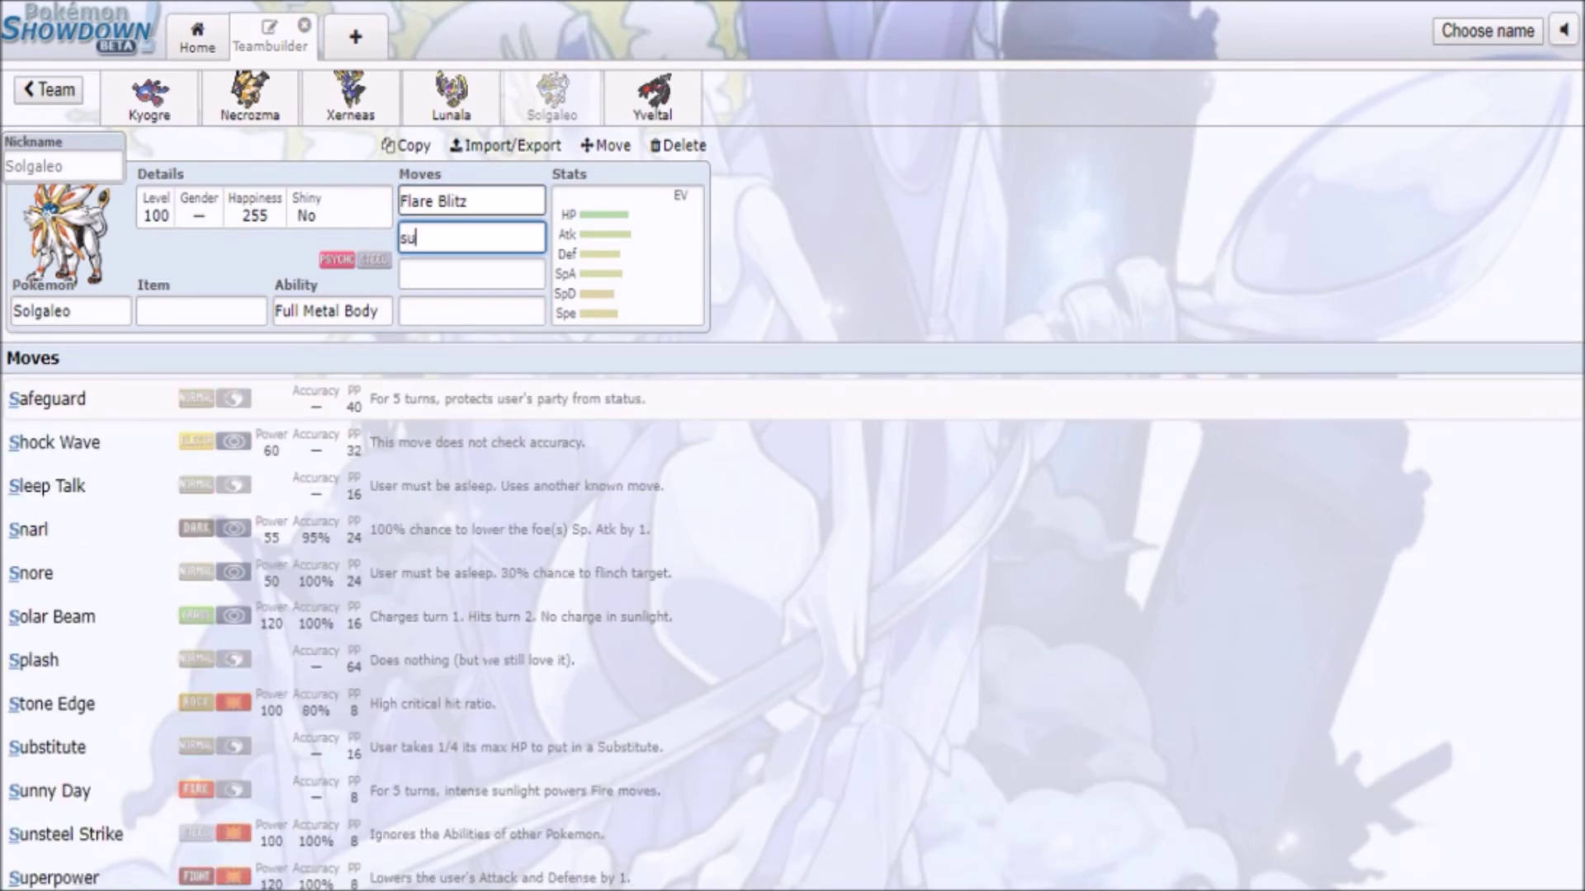
text(n)
key(Down)
key(Return)
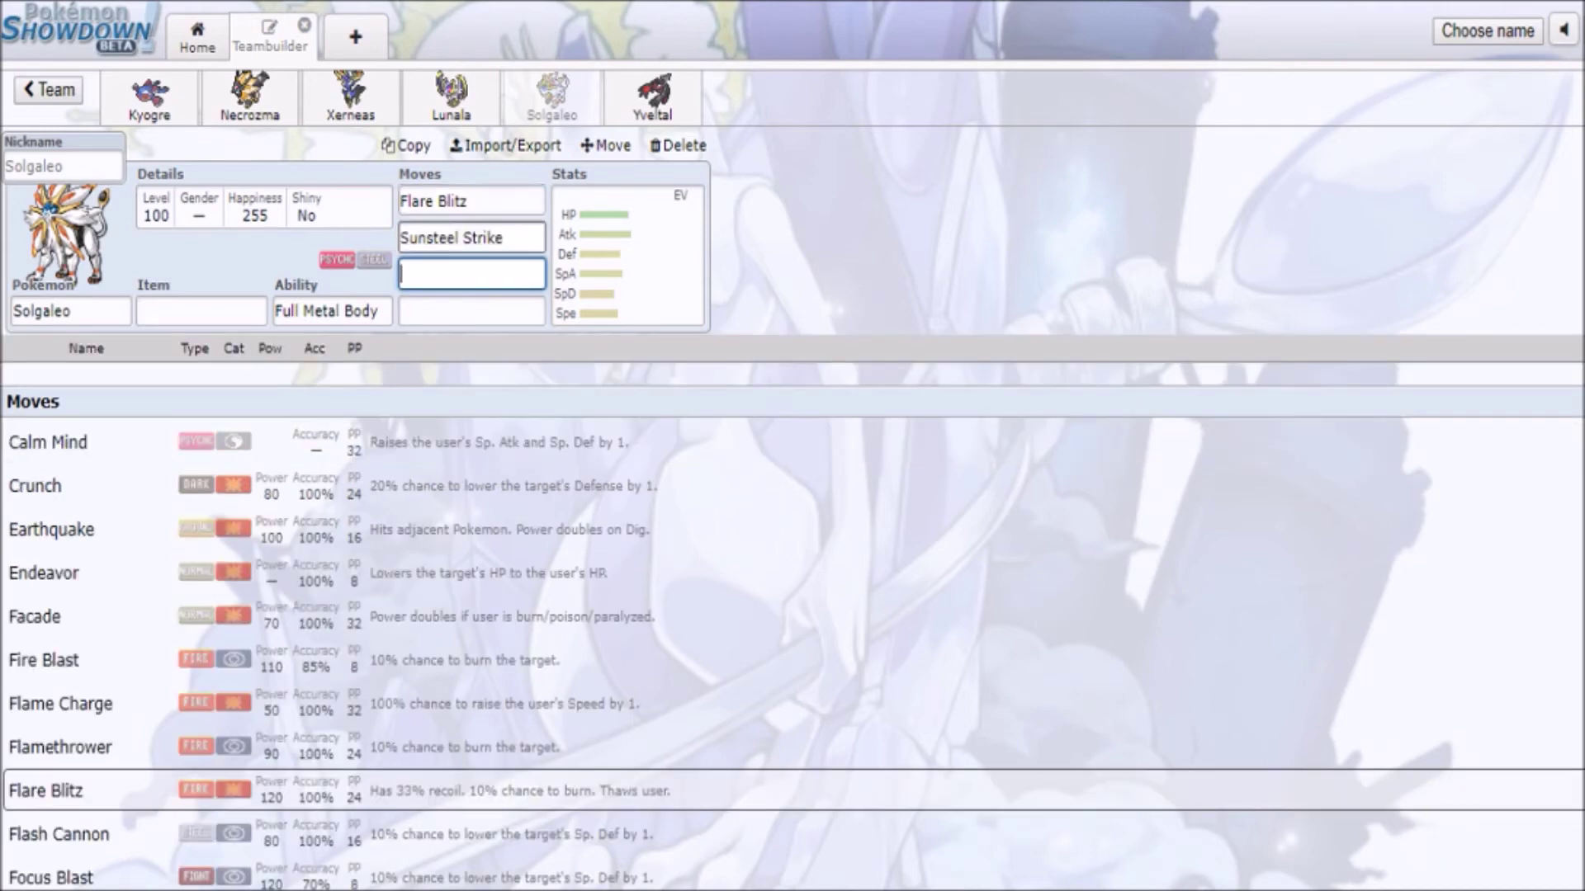
- Set Solgaleo's third move to Knock Off and its fourth move to Trick Room
scroll(577, 525, down, 6)
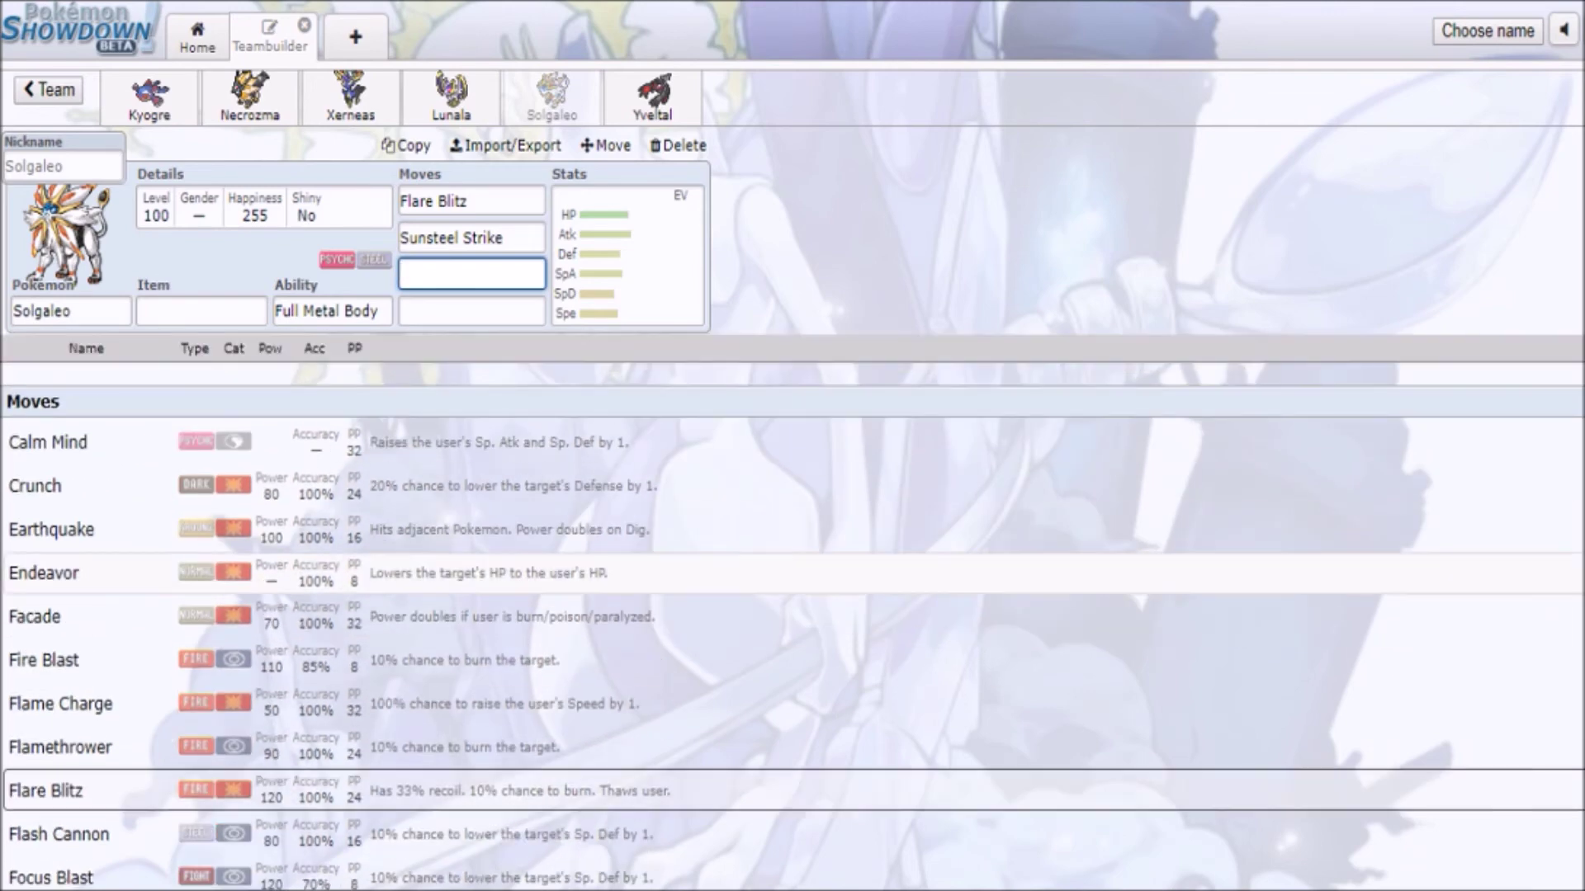
text(kn)
key(Return)
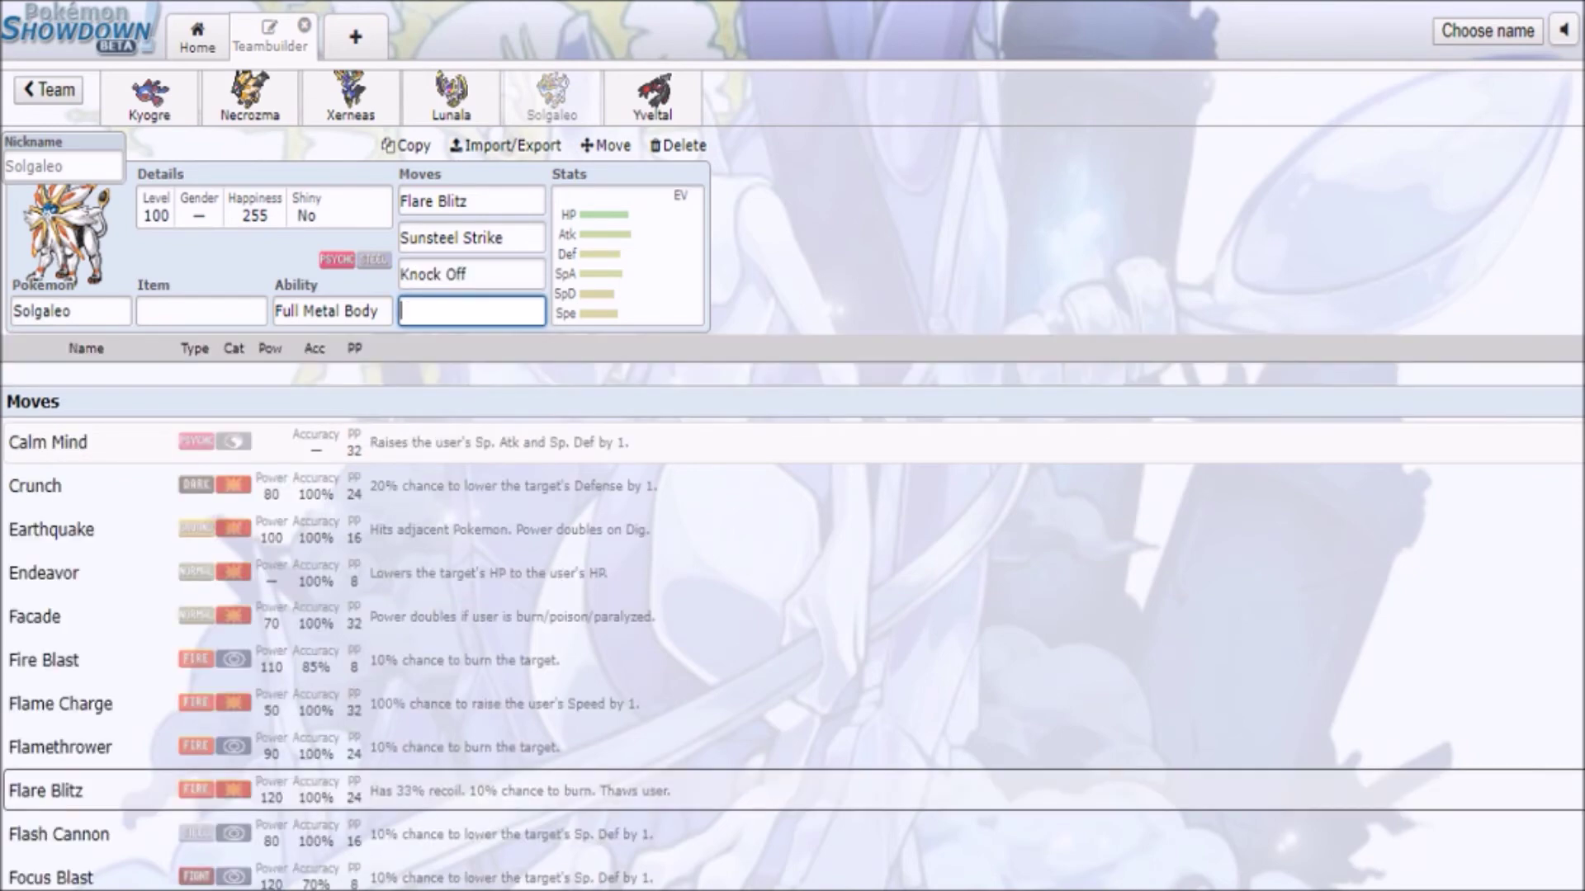
text(tr)
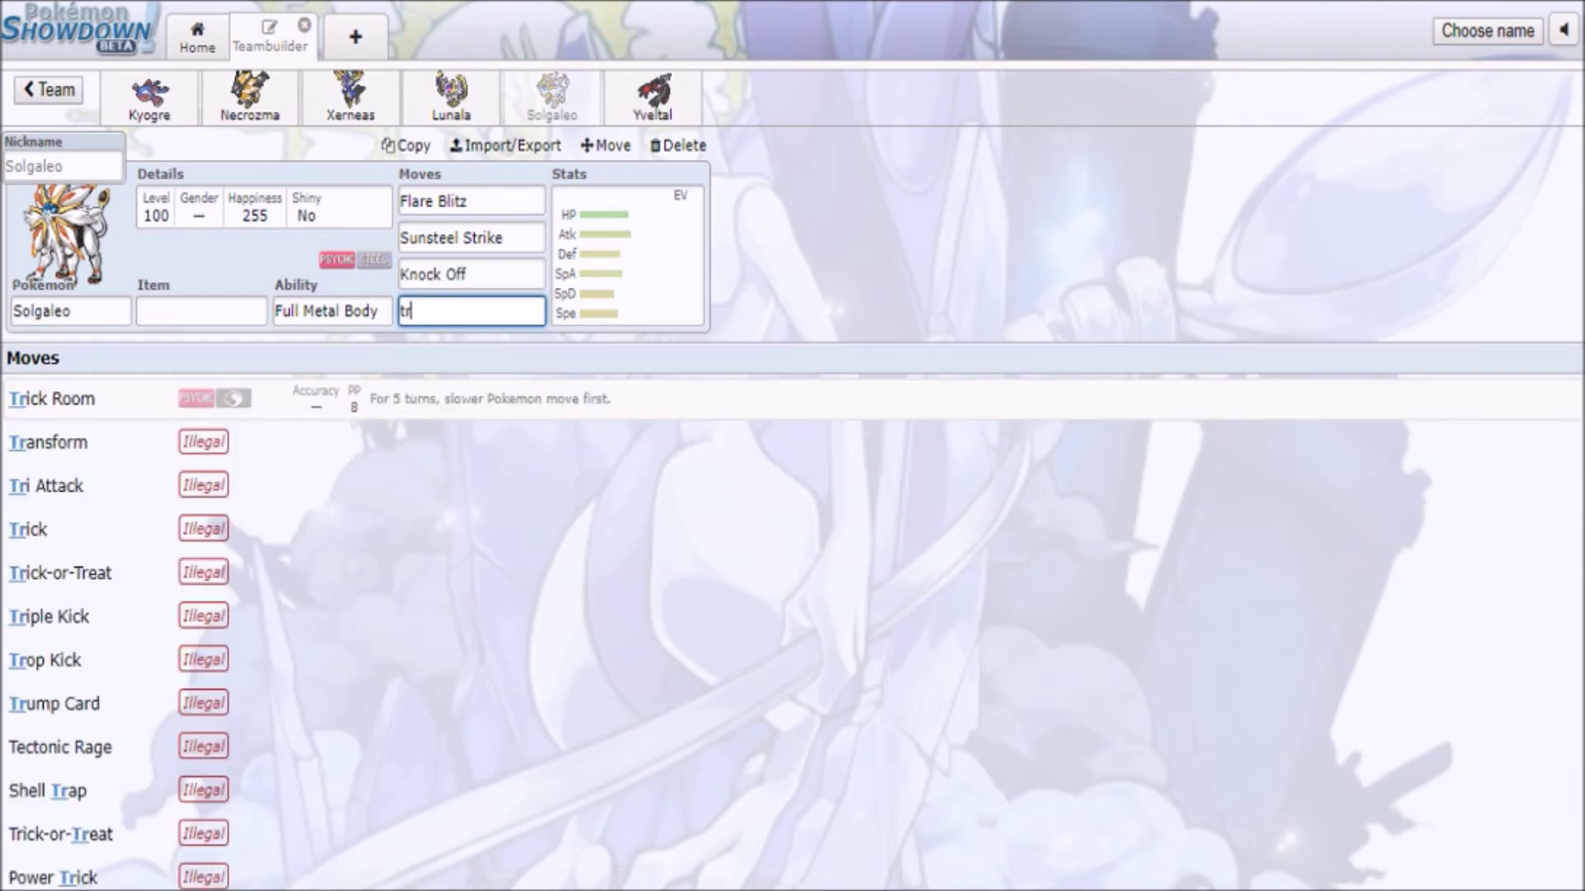
key(Return)
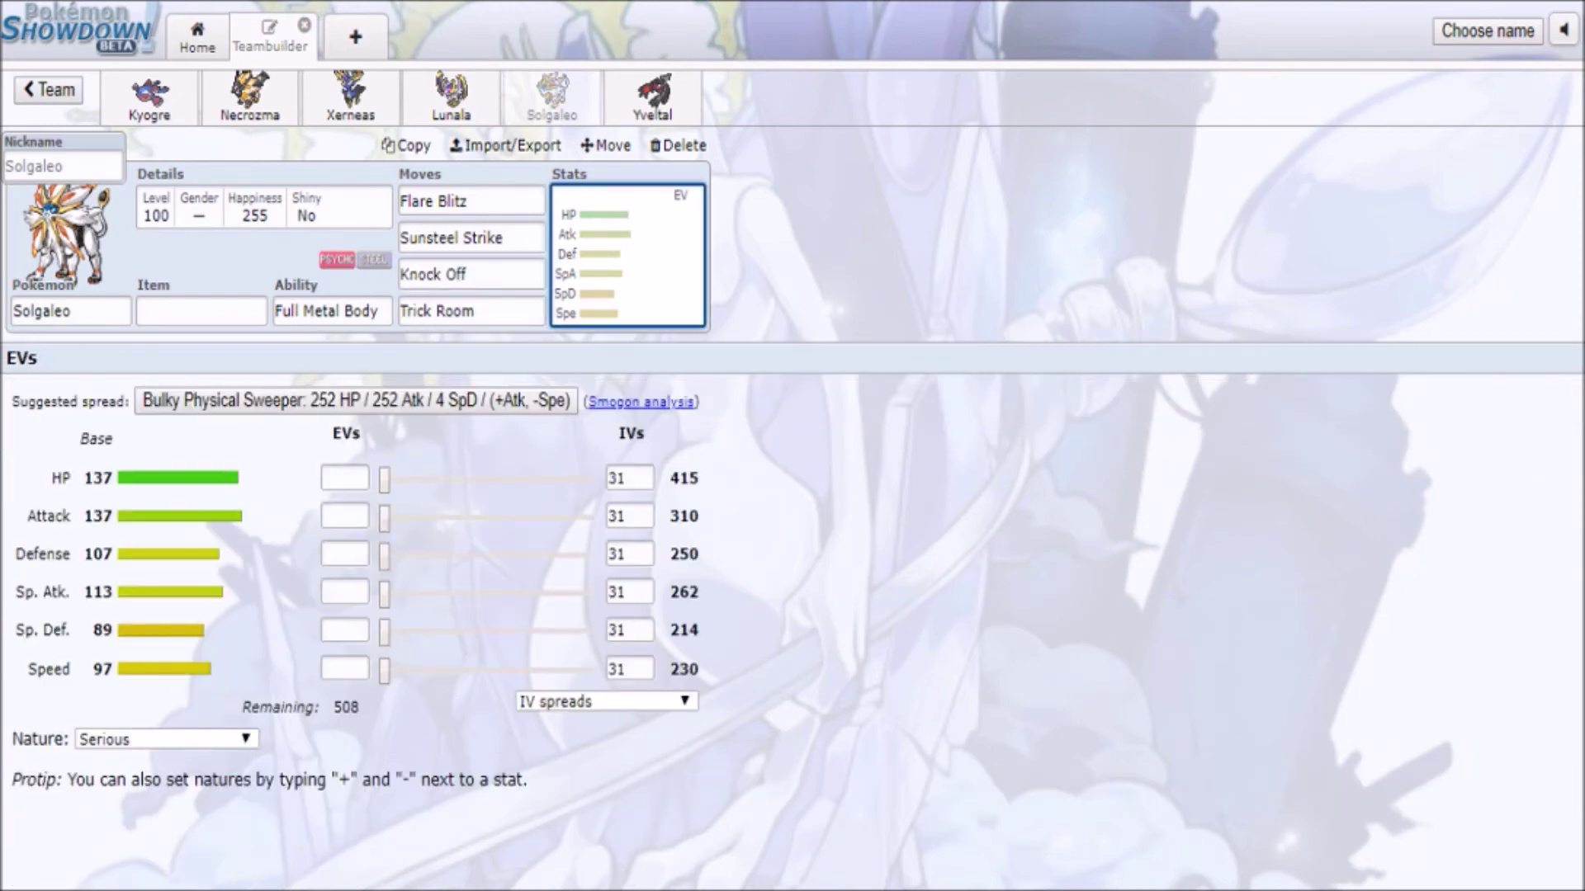
- Examine Solgaleo's base Speed and recheck its ability description and overall stats
double_click(103, 668)
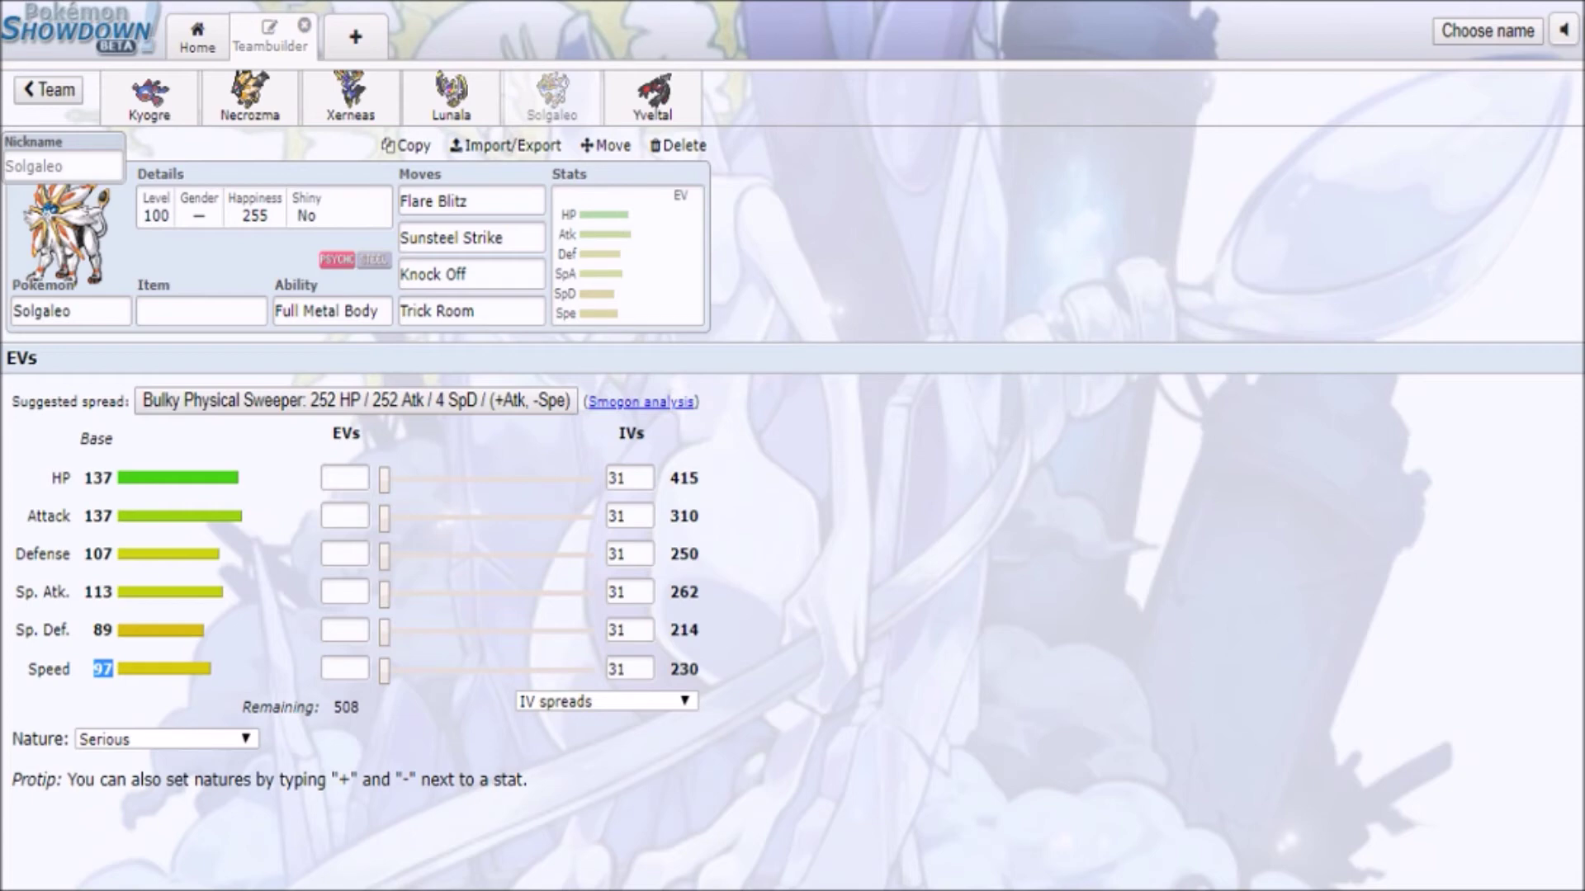
click(353, 310)
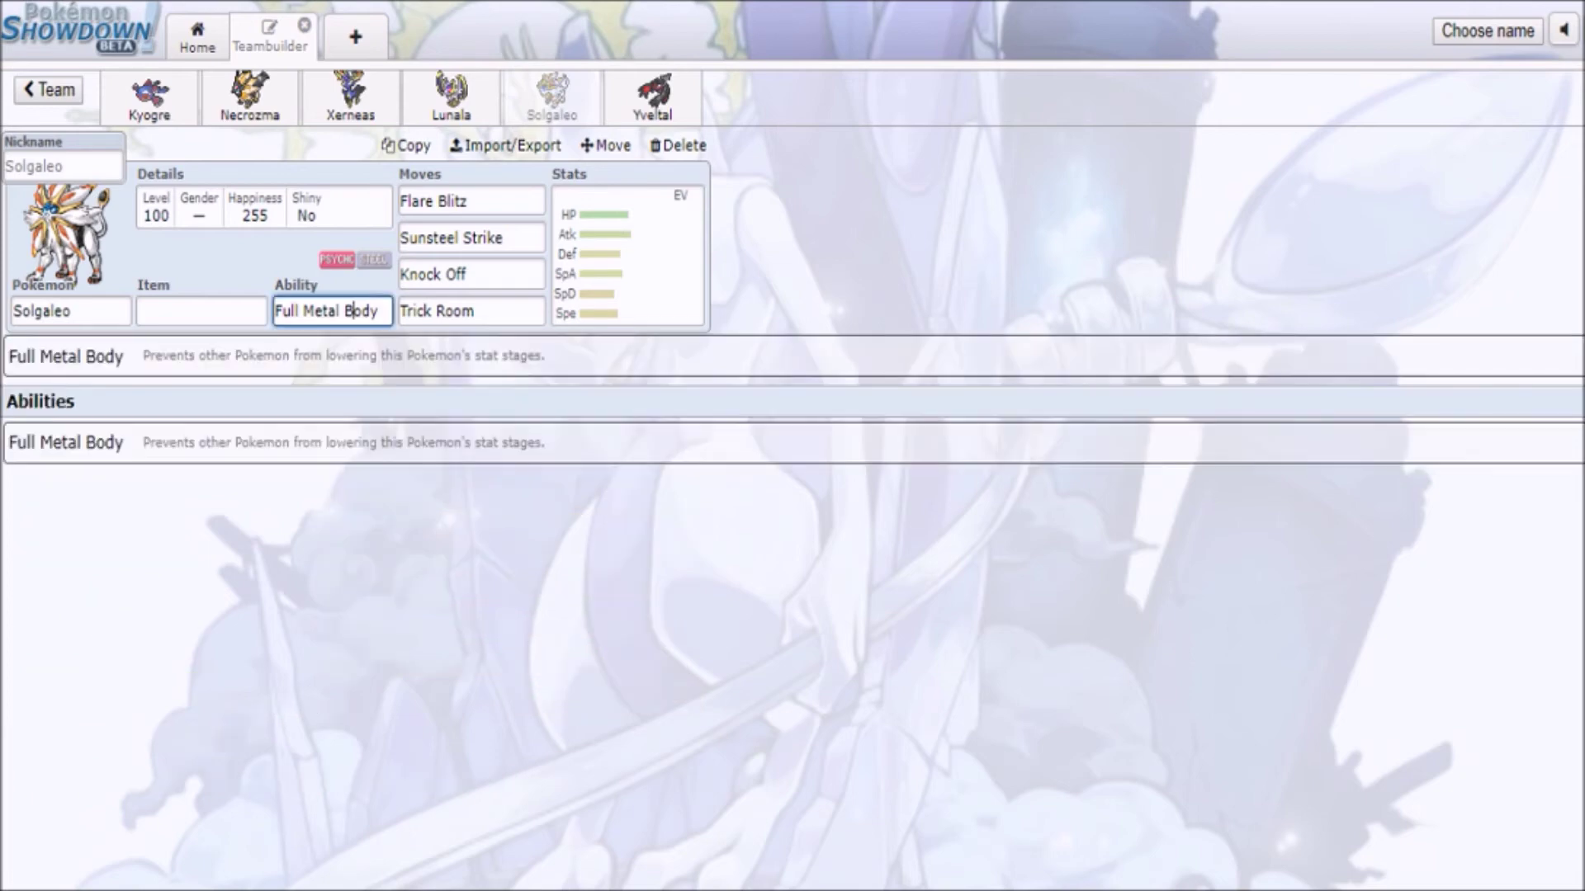
click(627, 254)
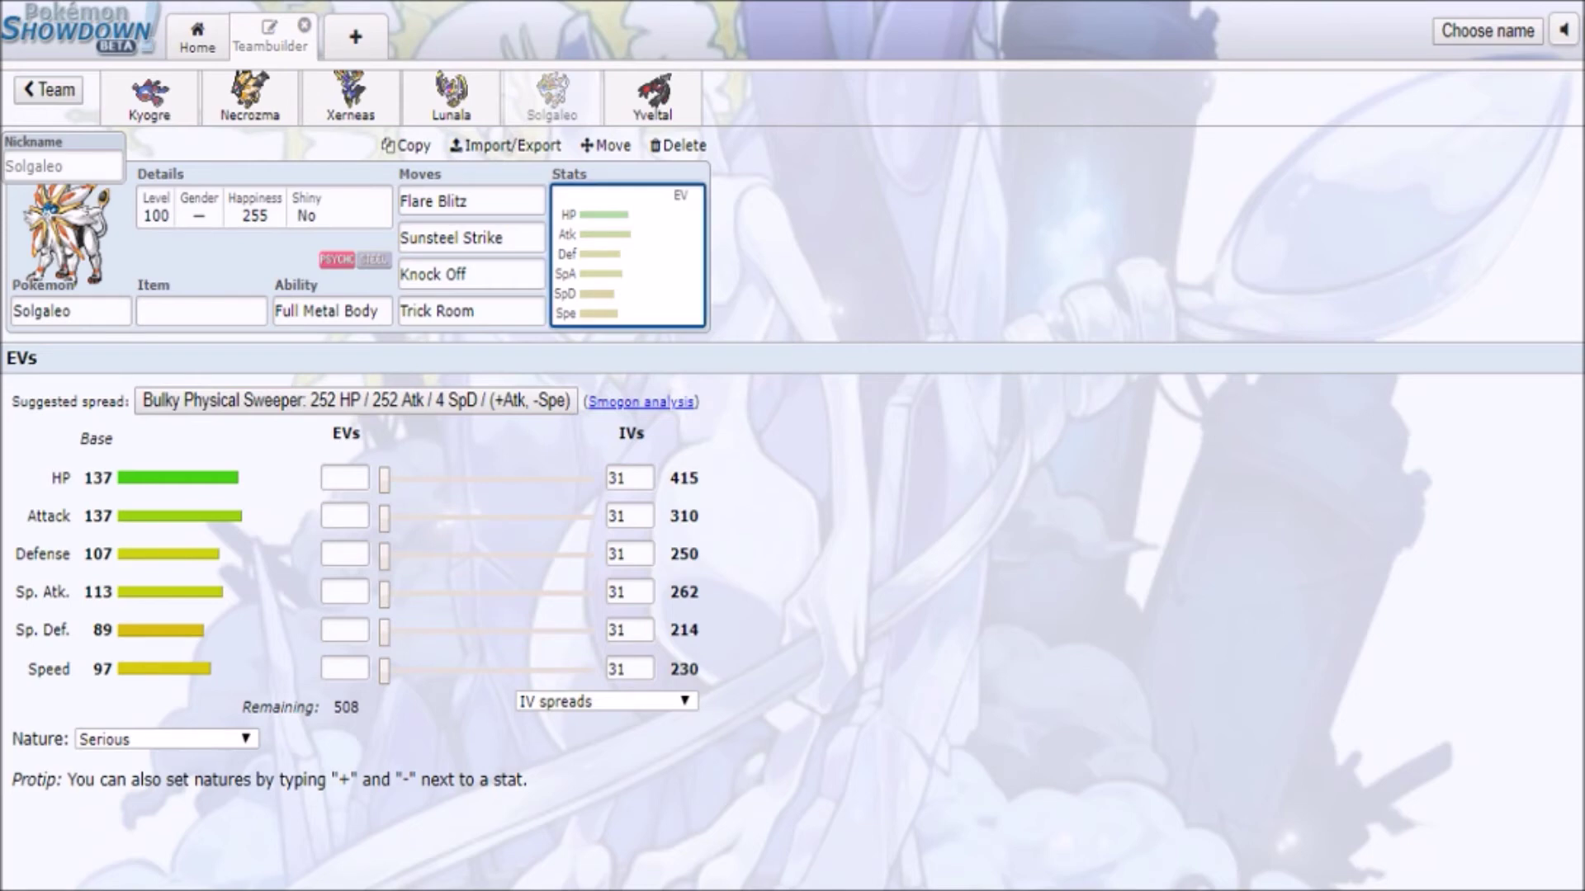
- Look through the item choices for Solgaleo and compare its set with those of Kyogre and Necrozma
click(201, 310)
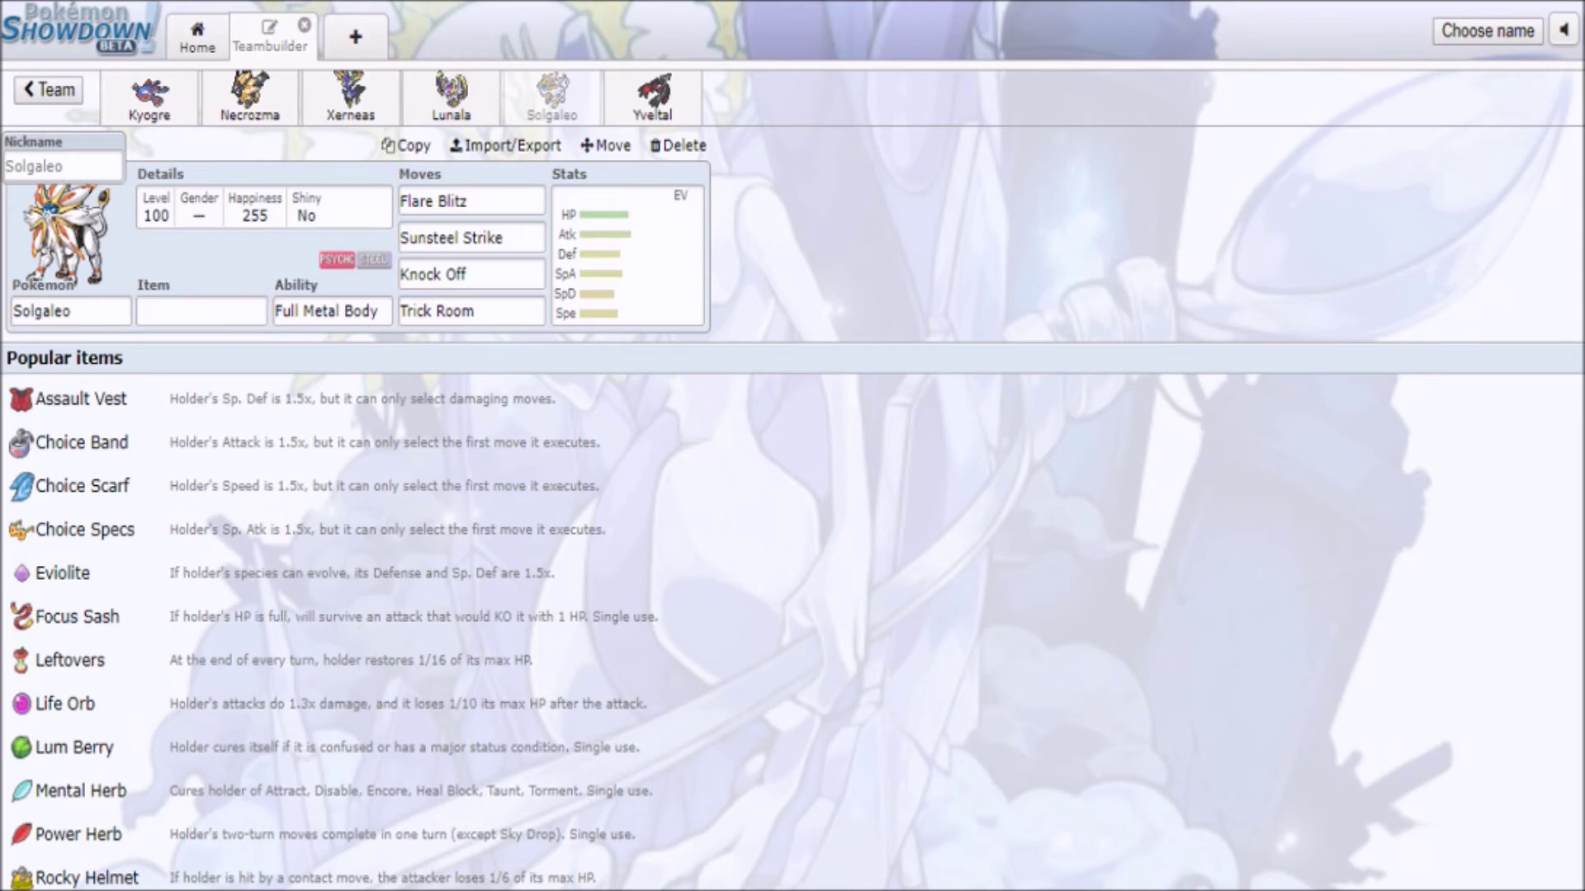
click(149, 97)
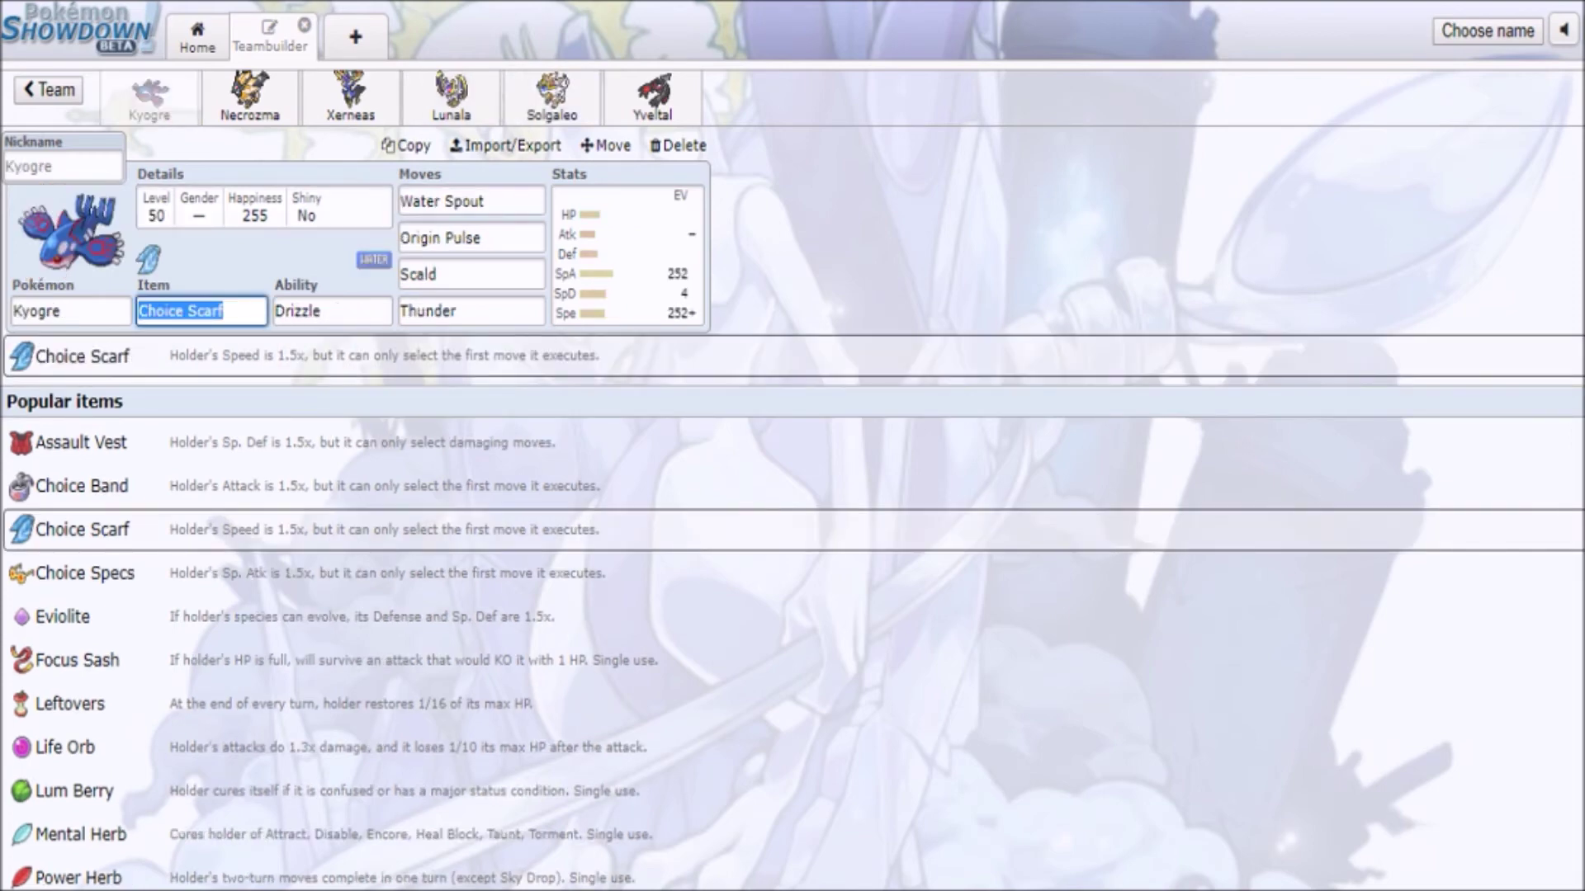
click(250, 97)
click(150, 97)
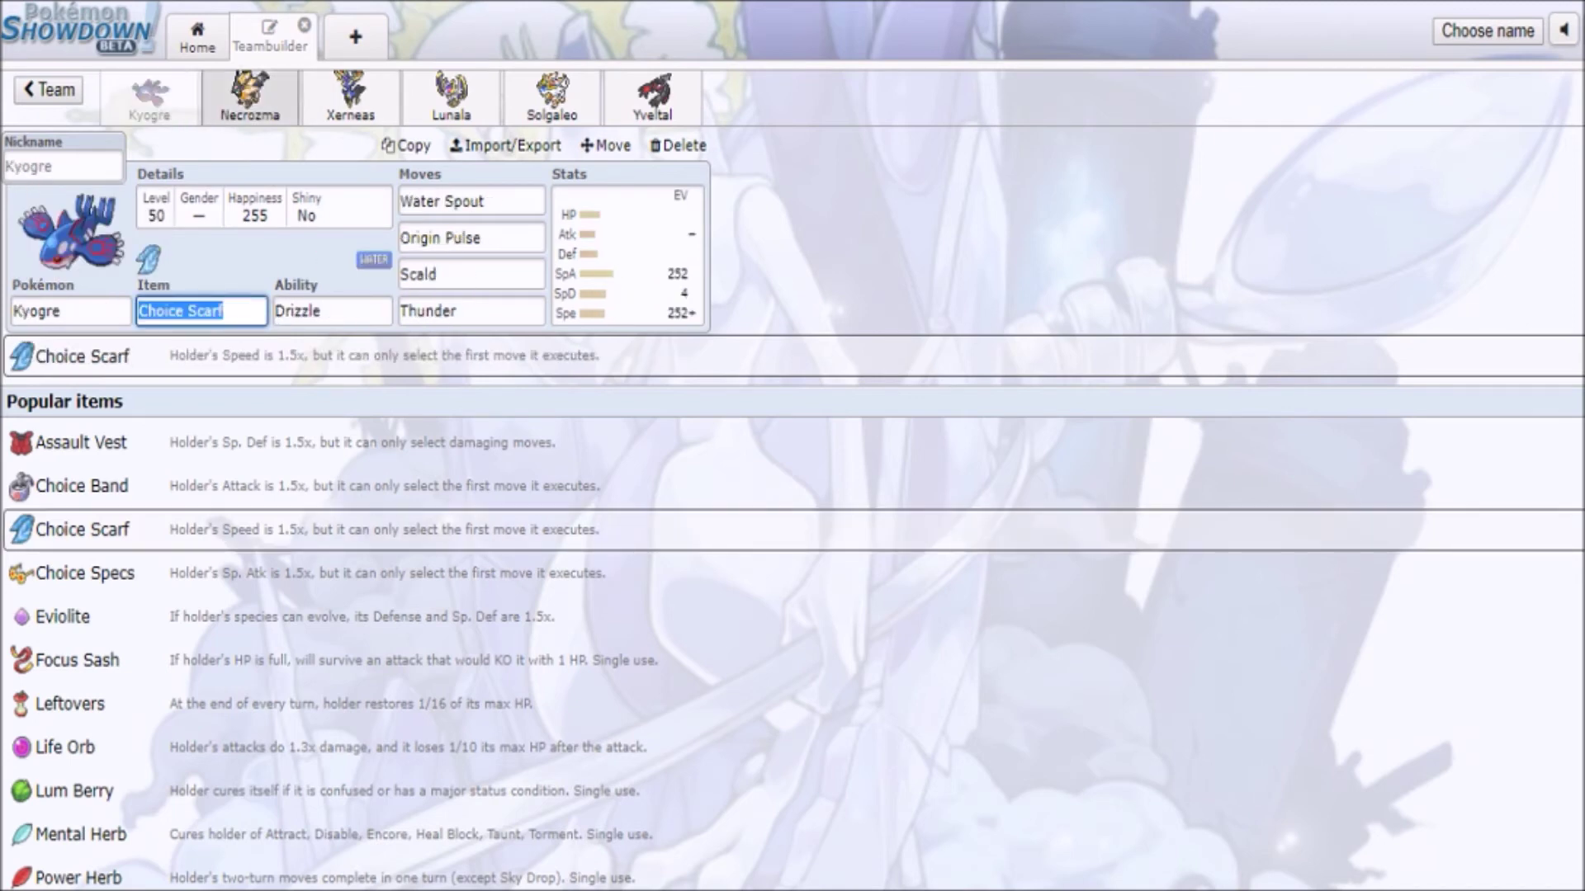
click(250, 98)
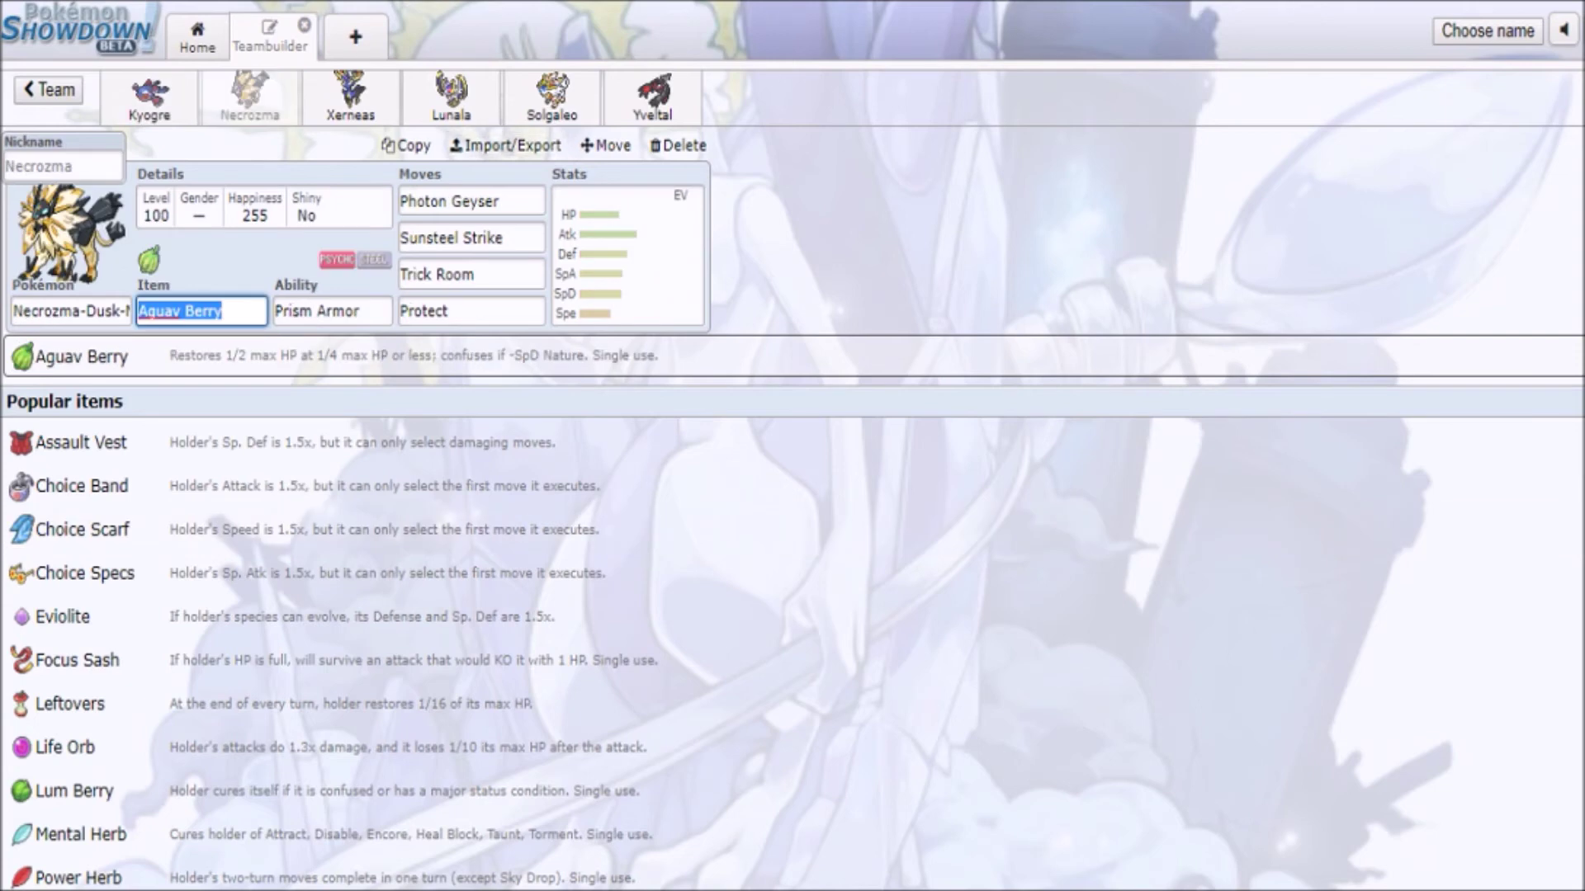
click(551, 97)
click(250, 97)
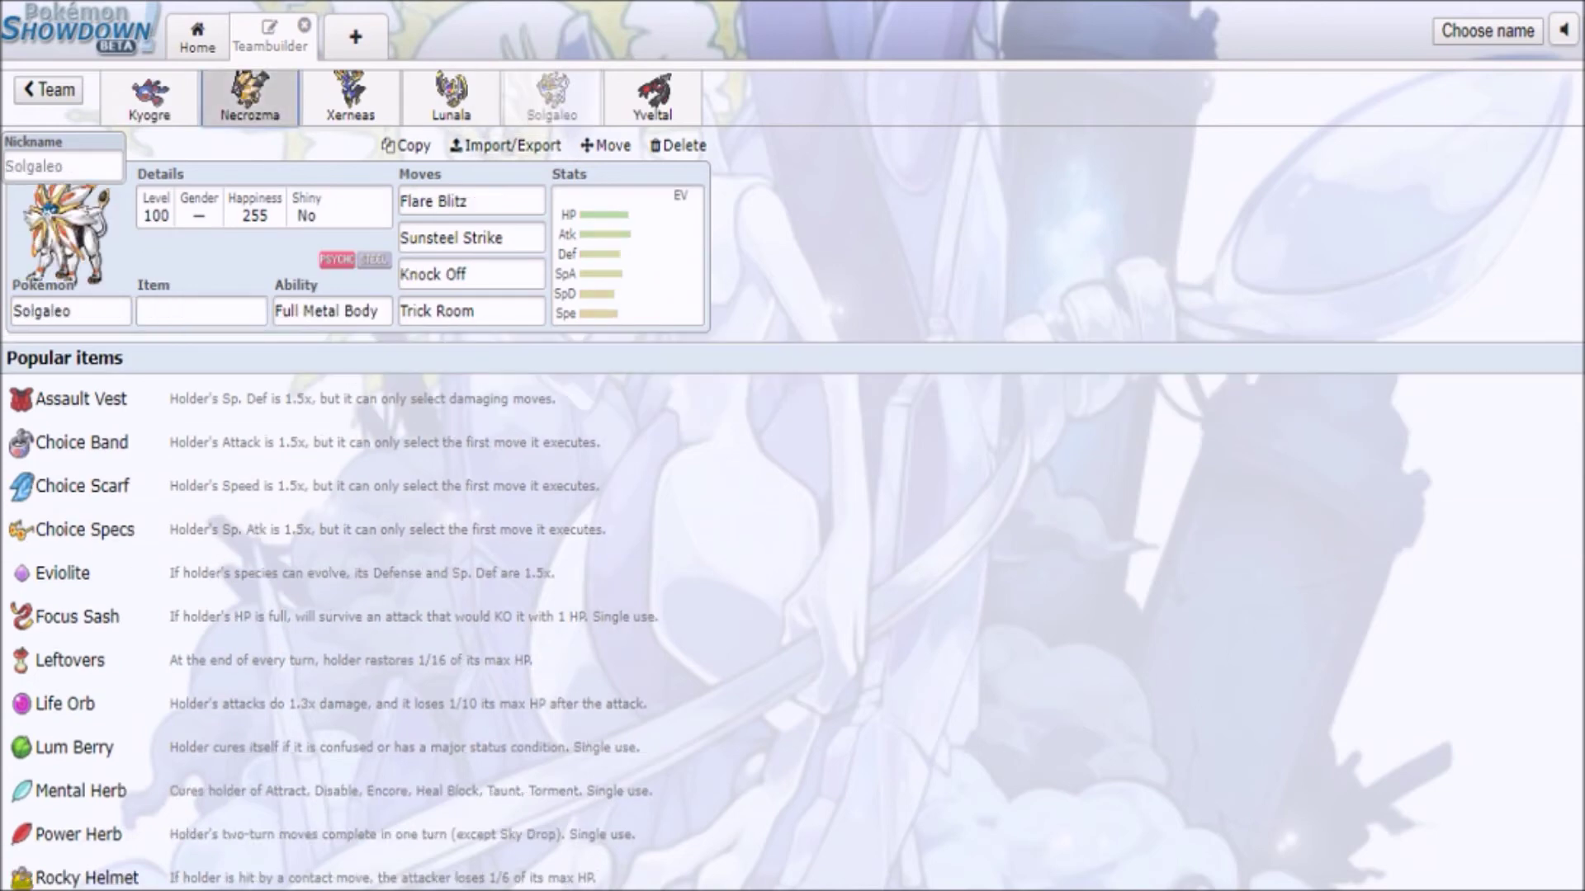
- Replace Necrozma's third move with Earthquake
double_click(454, 274)
key(ctrl+a)
text(eq)
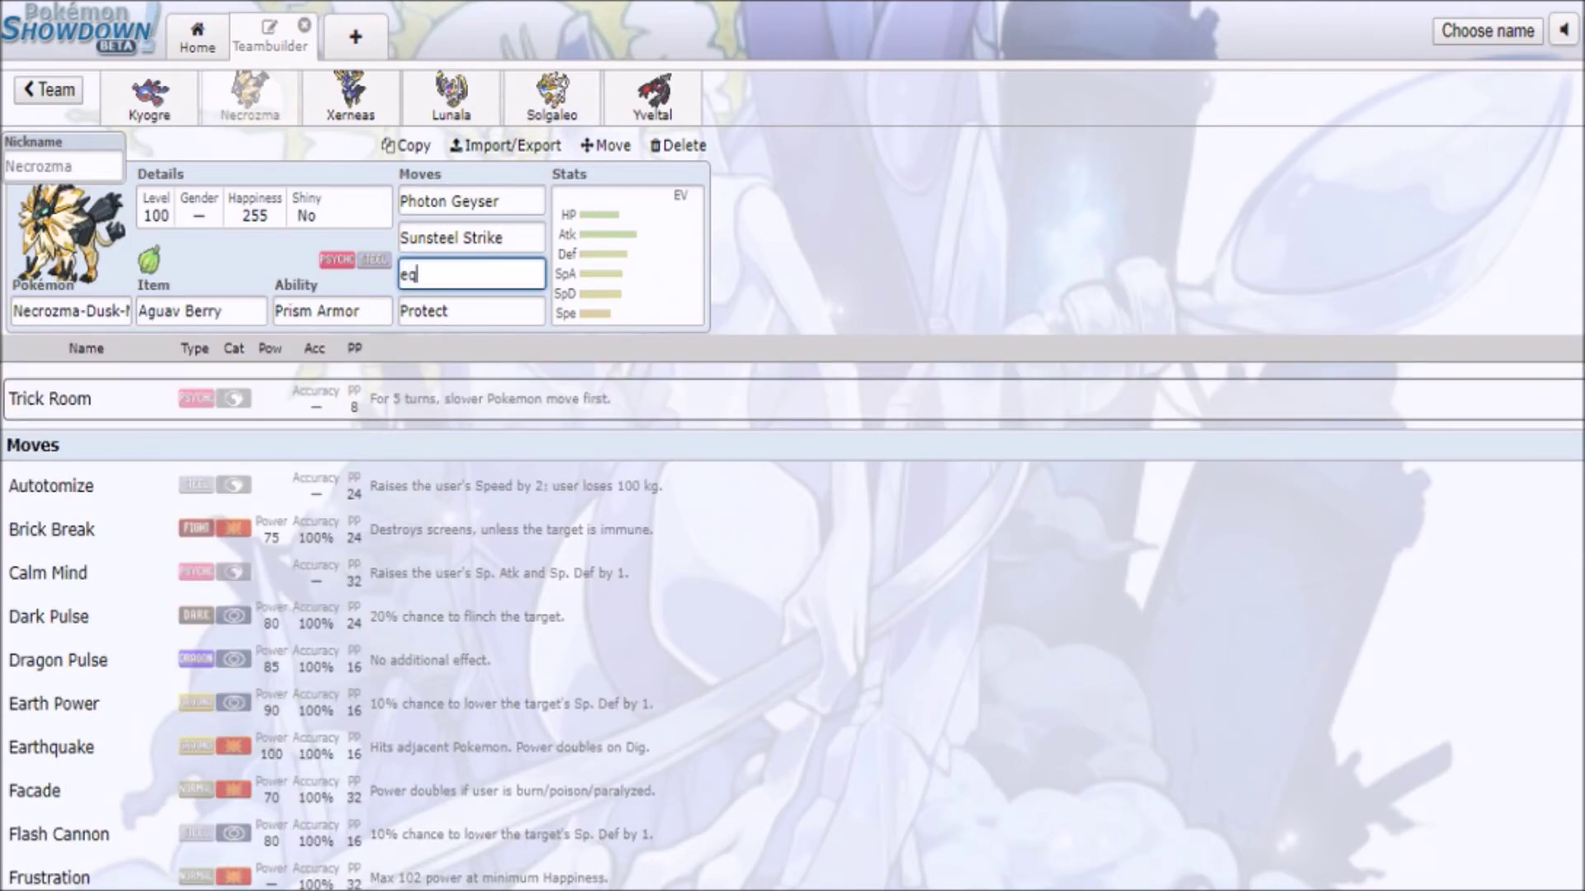
key(Return)
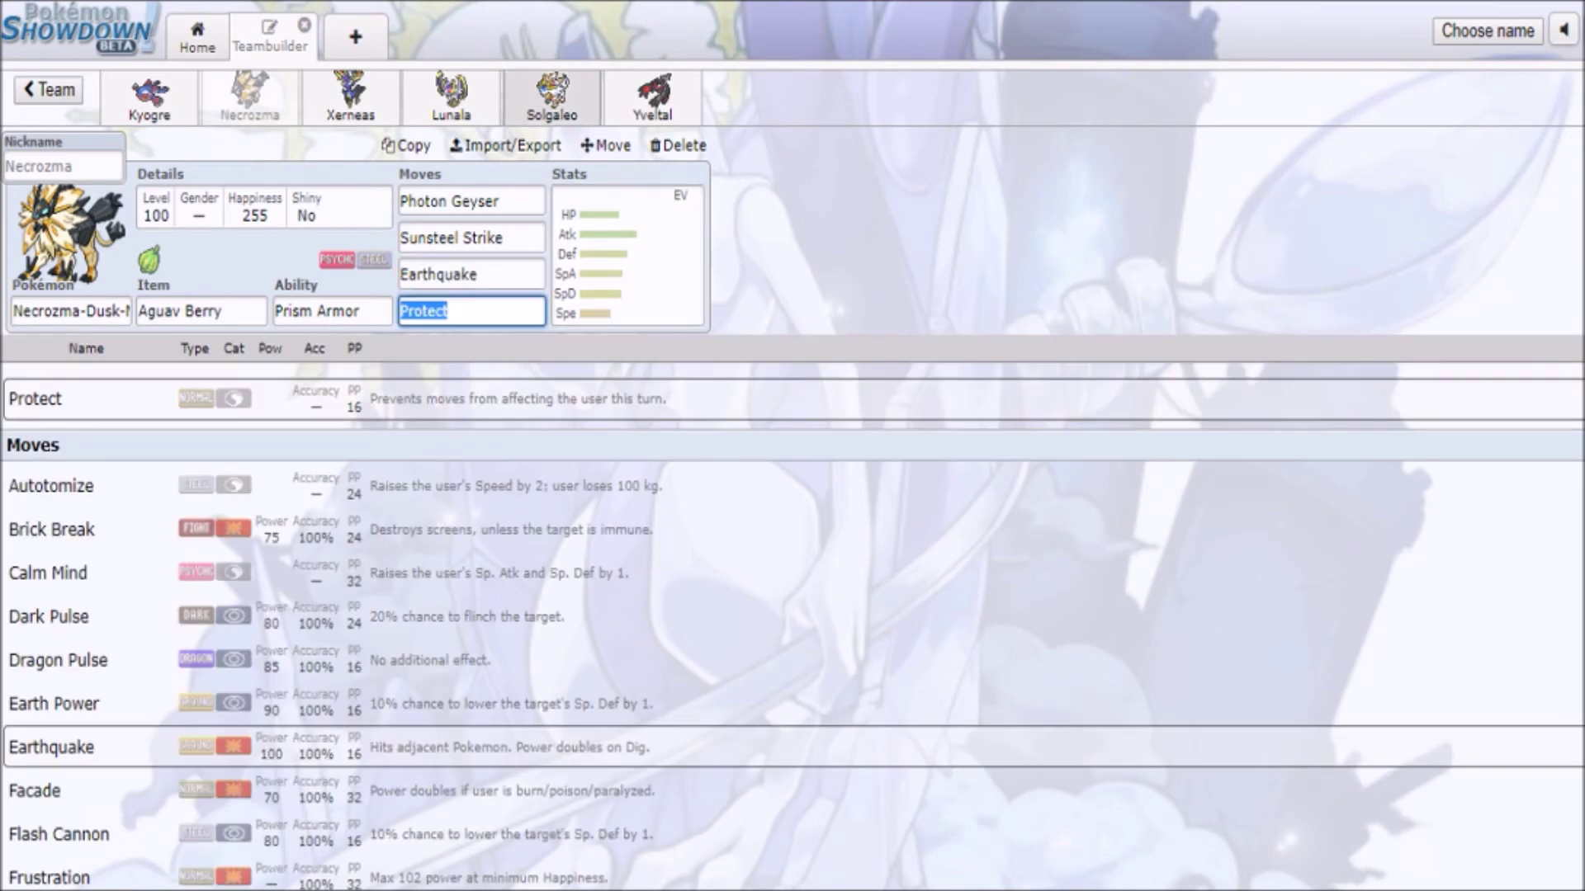
- Examine Solgaleo's base stats against Necrozma's set and review the details of Sunsteel Strike, Knock Off and its other available moves
click(552, 98)
click(627, 255)
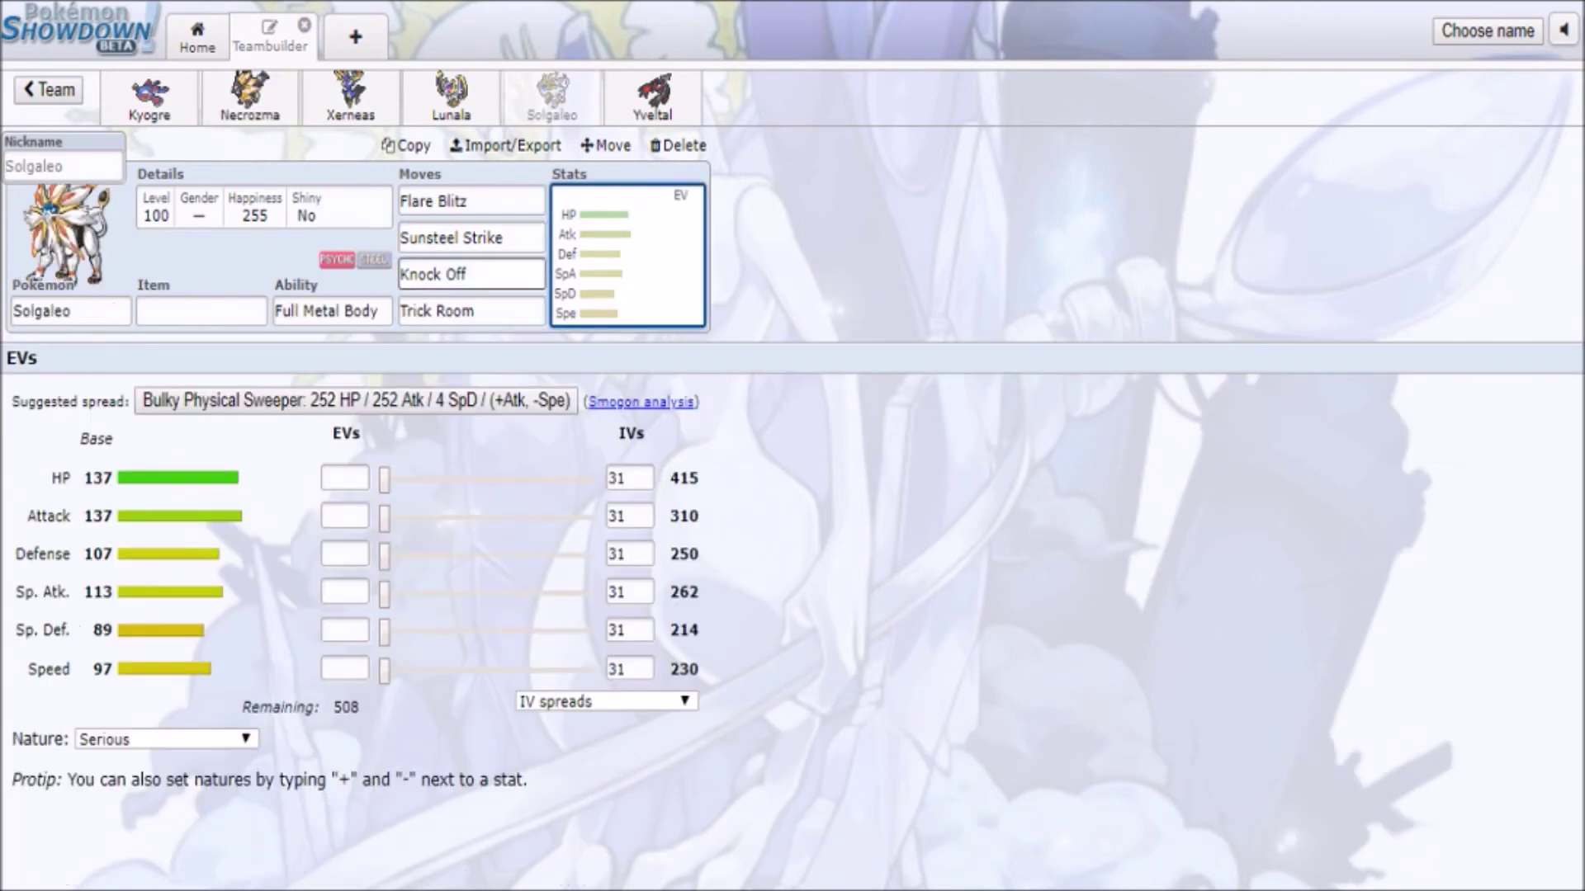
click(250, 98)
click(552, 97)
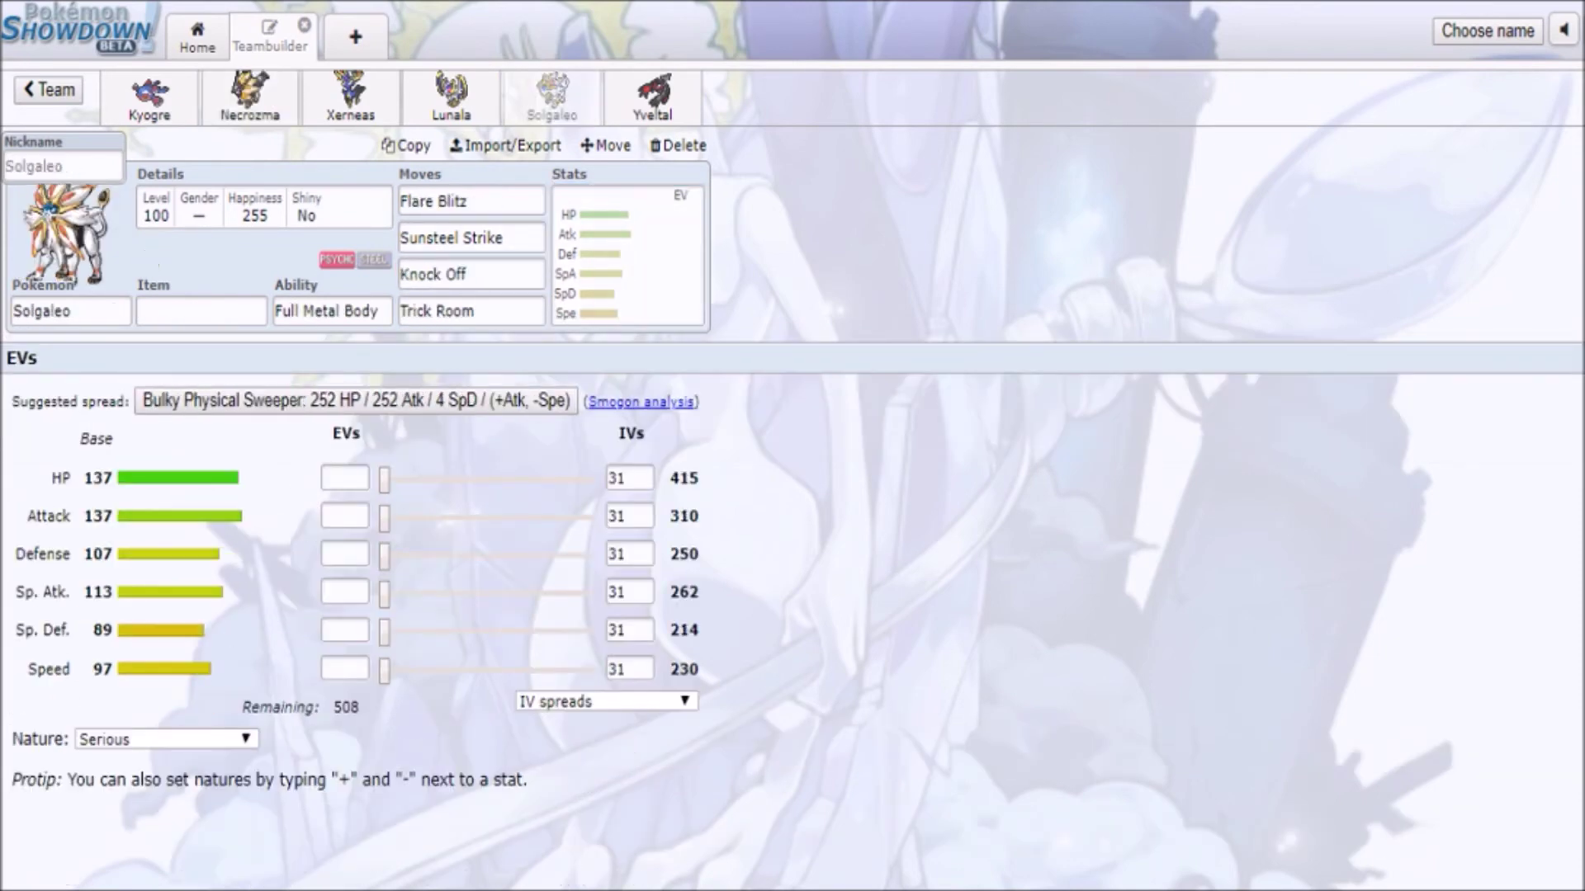
click(483, 237)
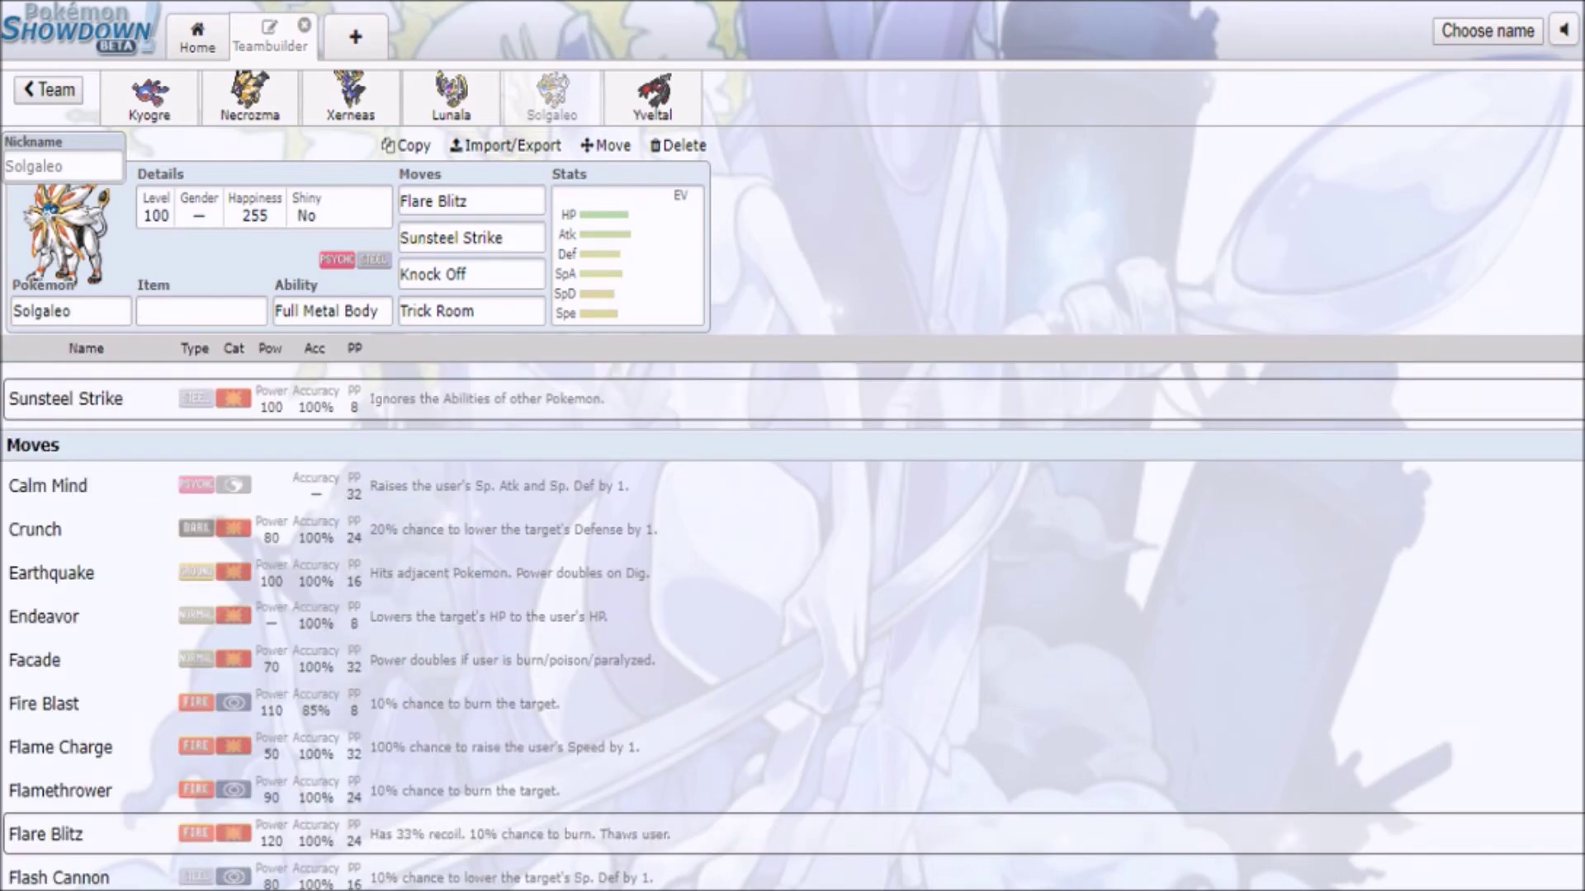
click(466, 274)
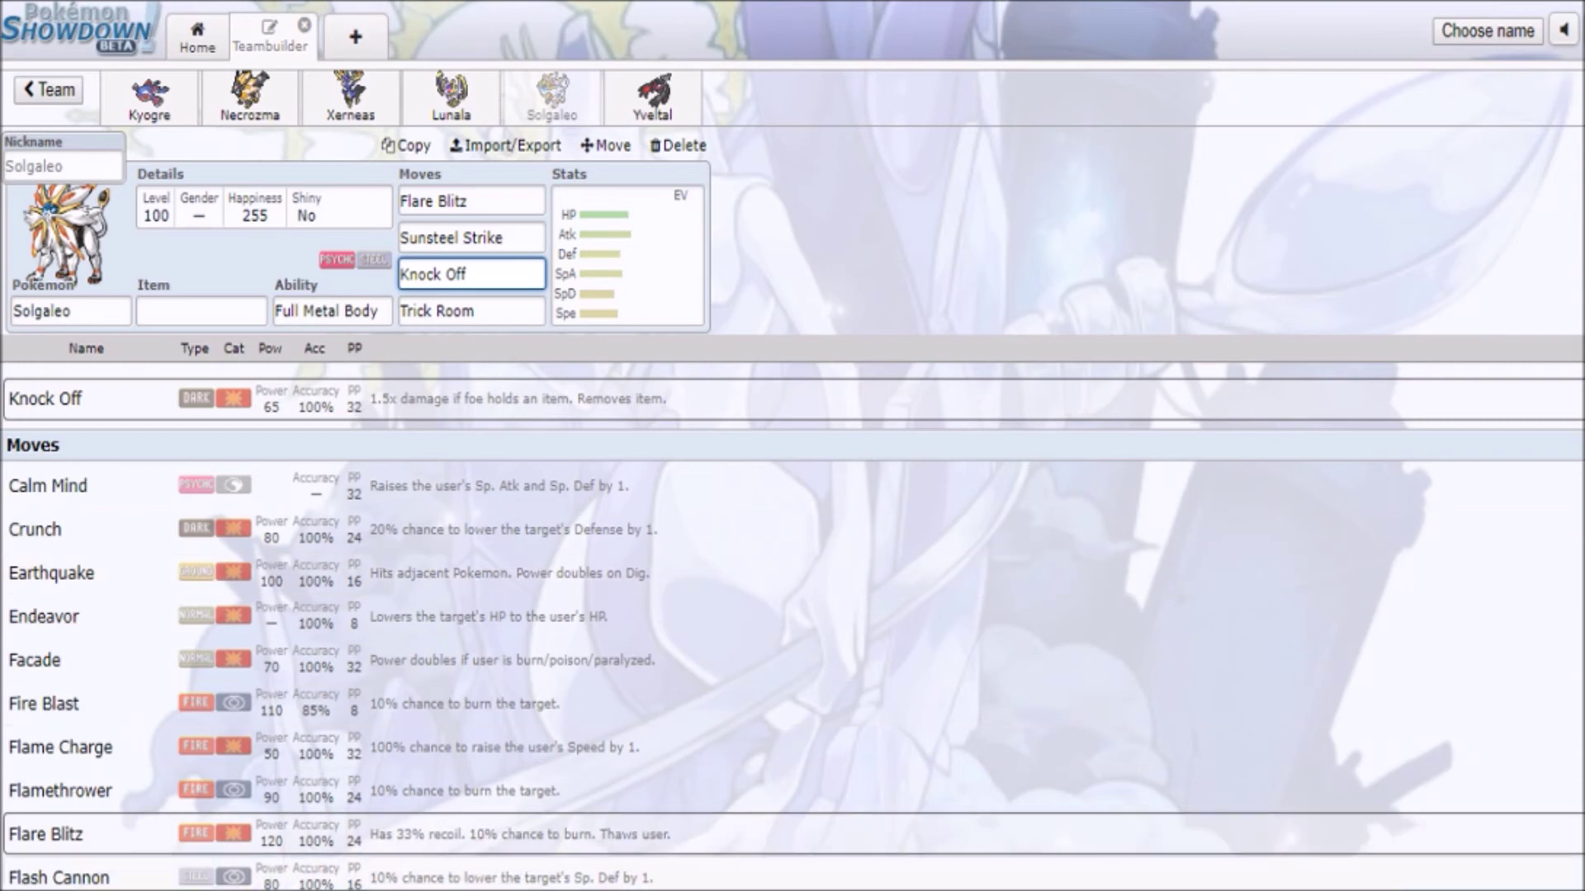
scroll(793, 495, down, 2)
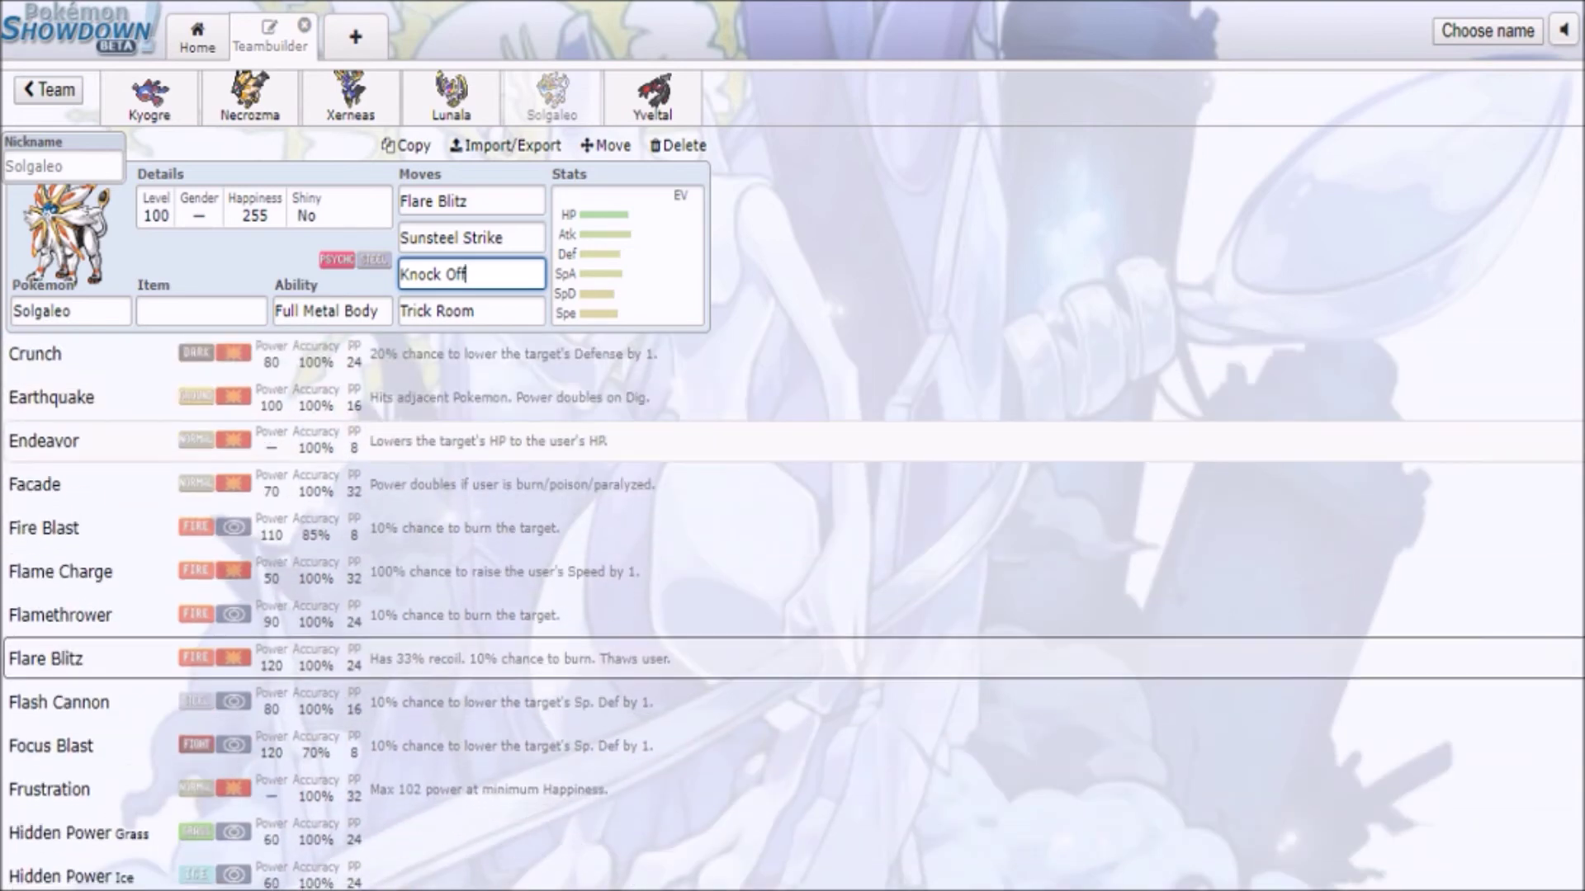
click(503, 238)
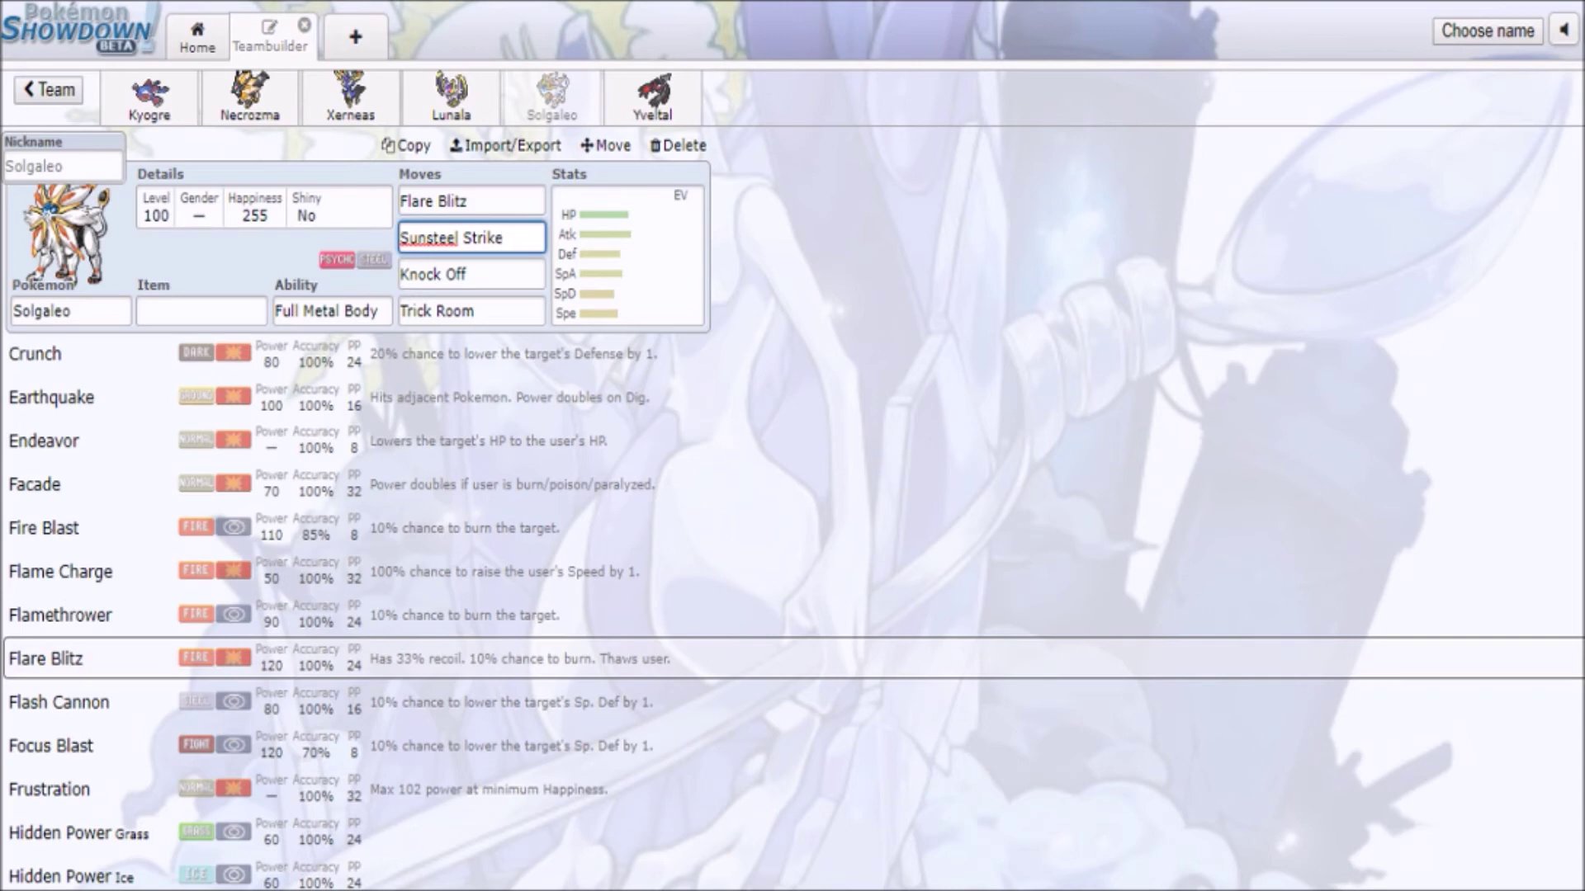
- Compare Solgaleo's base stats with those of Xerneas and Necrozma
click(351, 97)
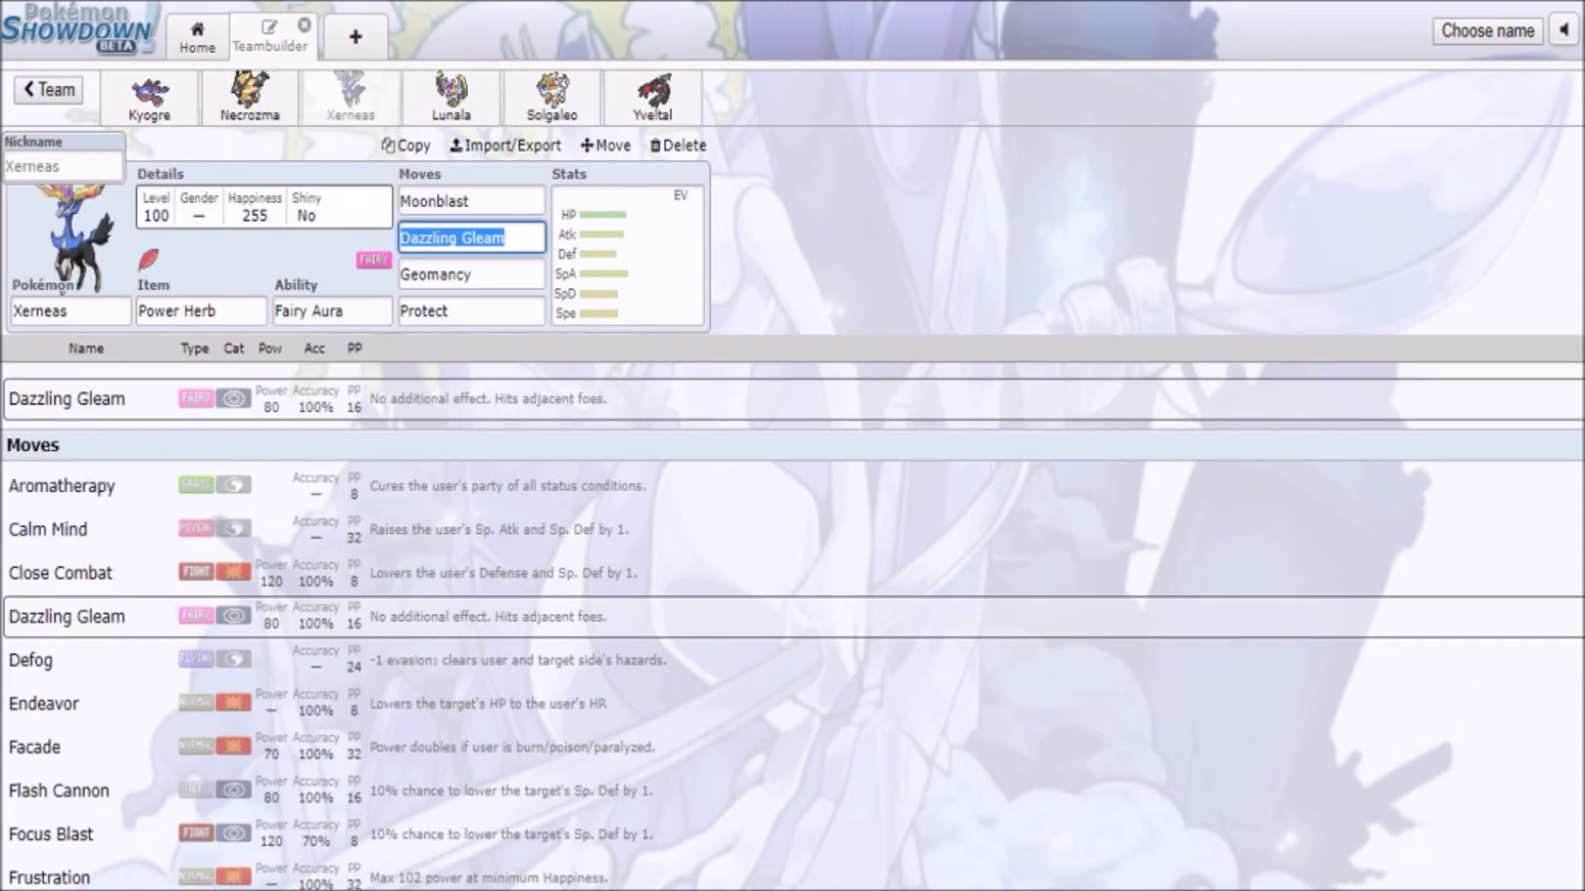
click(552, 97)
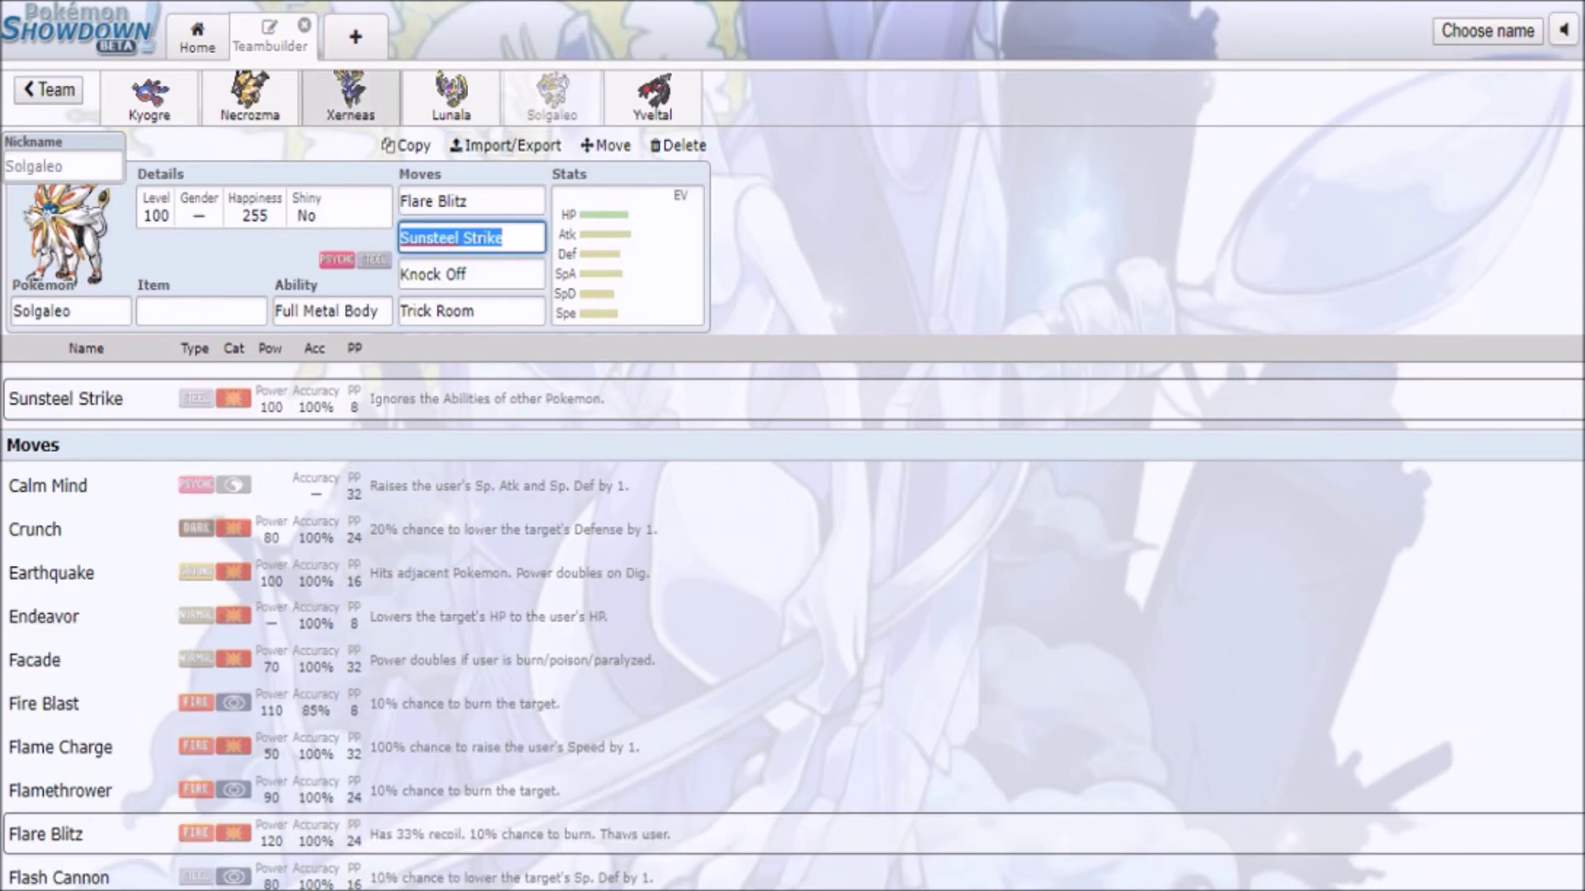
click(351, 97)
click(627, 255)
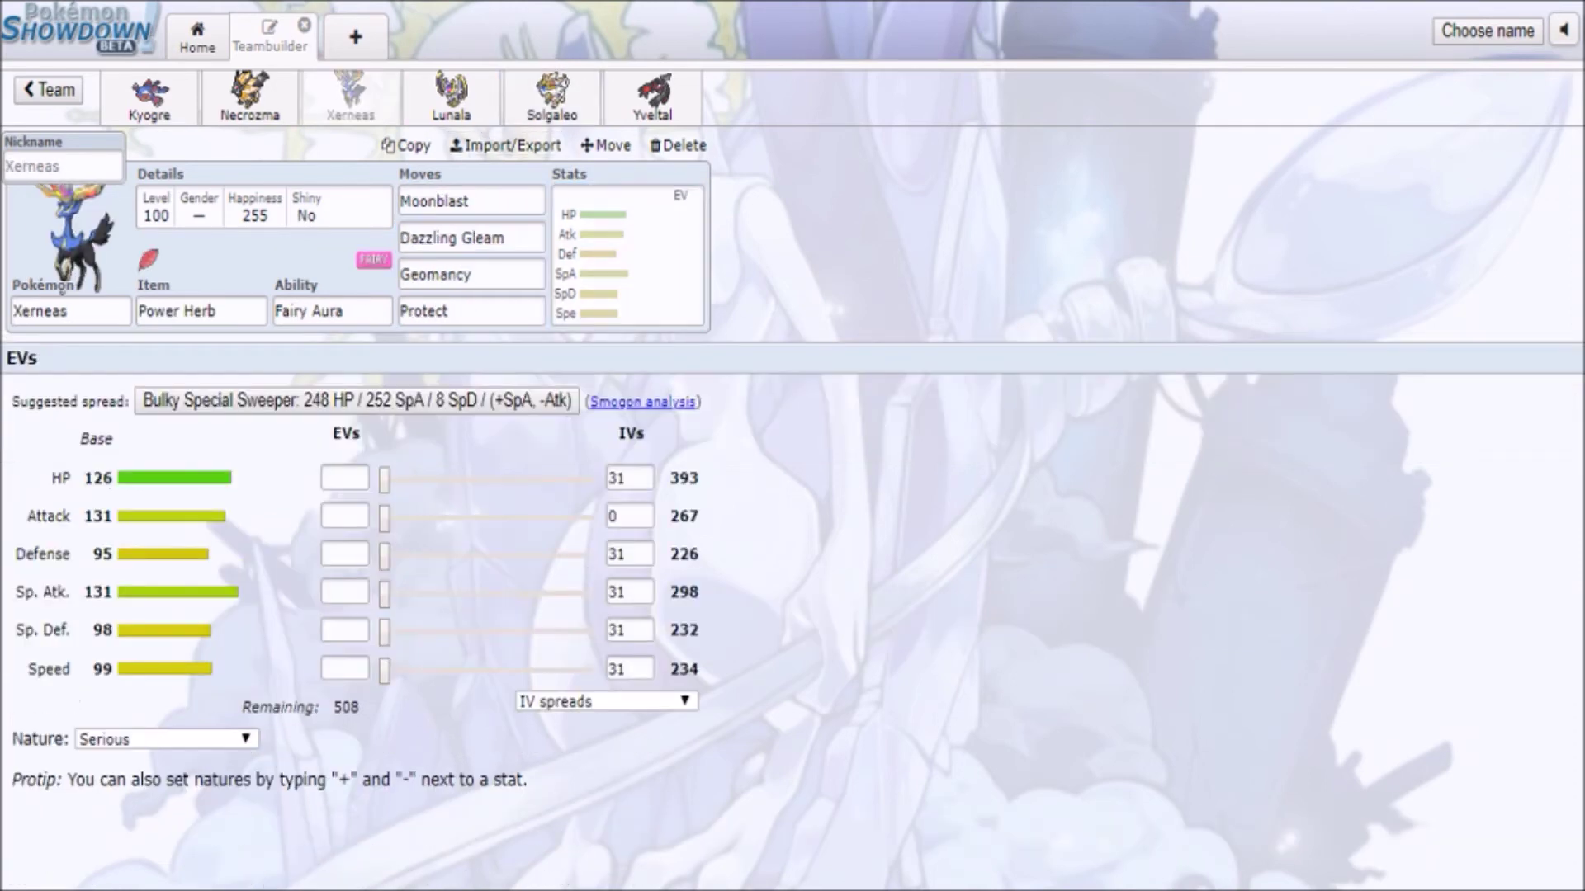
click(552, 97)
click(250, 97)
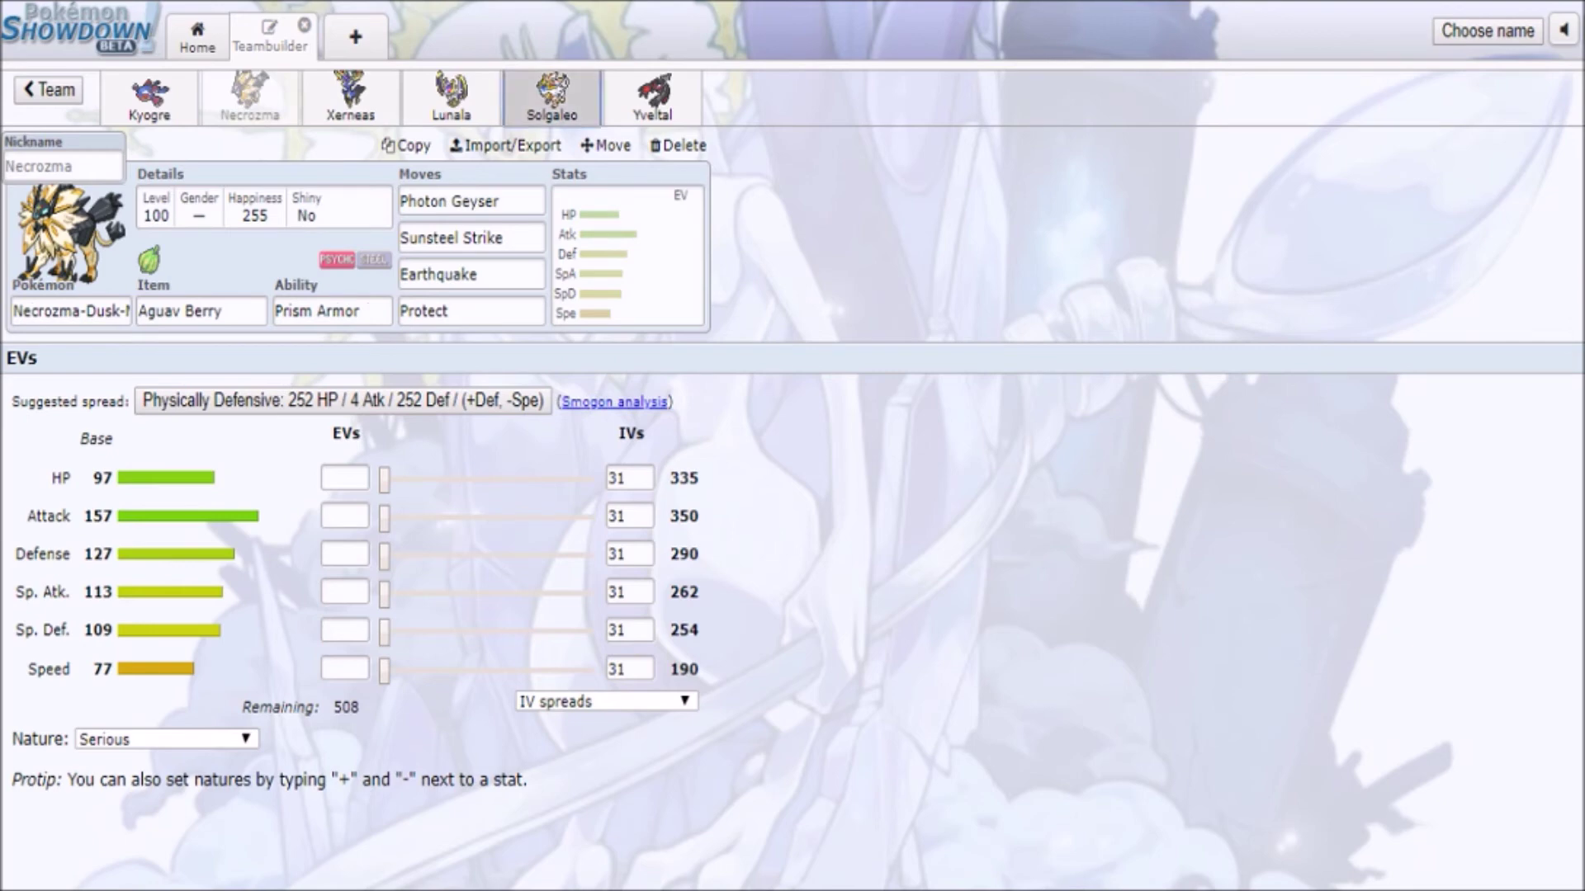
click(552, 97)
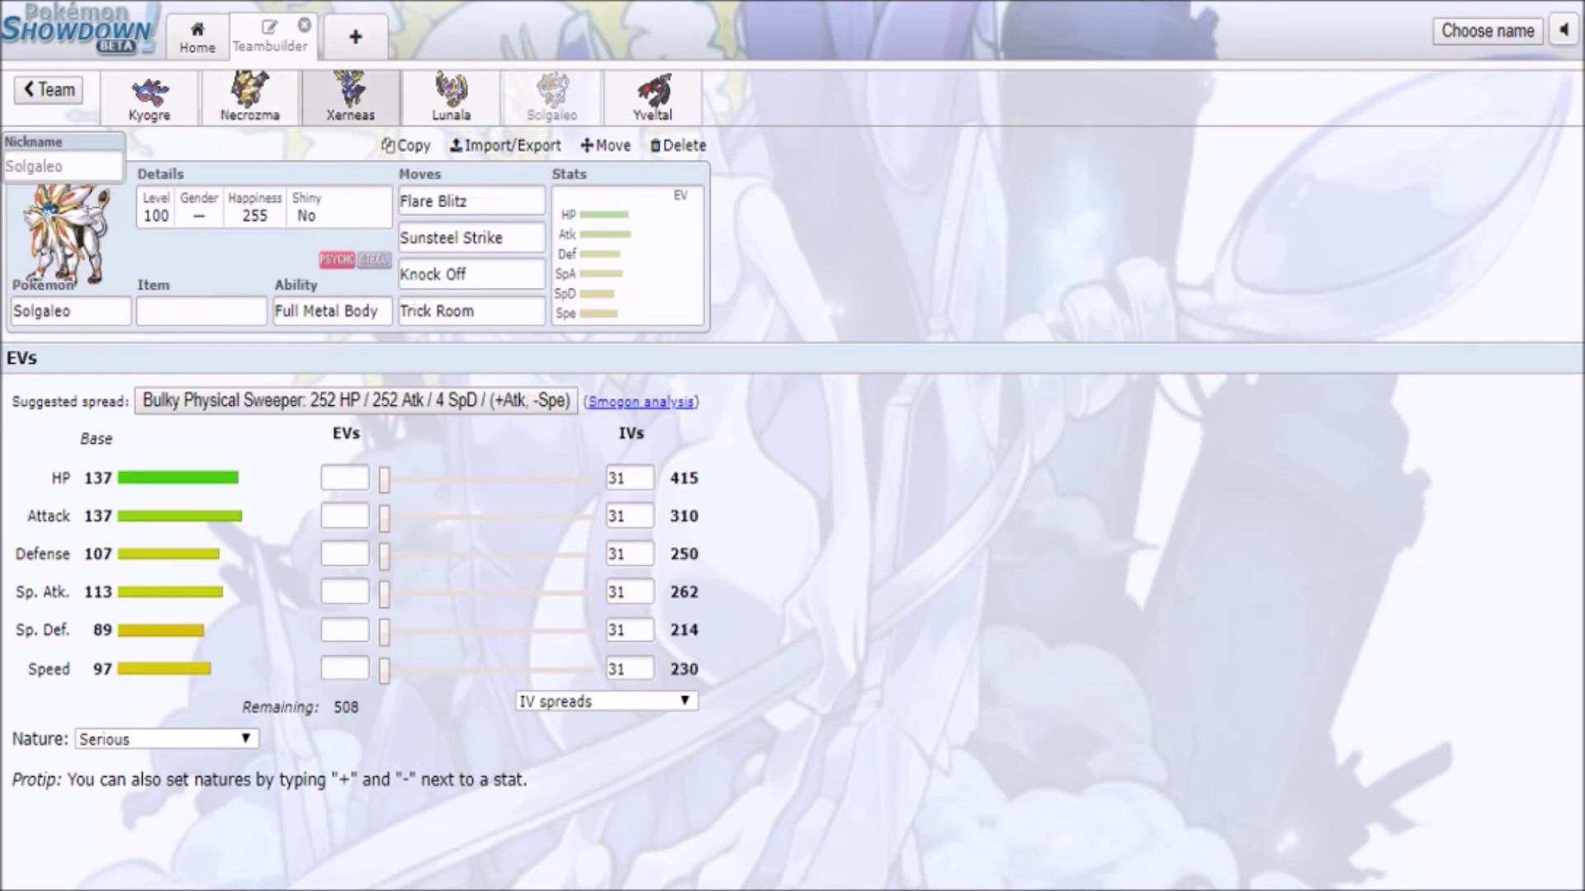
- Check Lunala's stats and ability description, and set its first move to Moongeist Beam
click(452, 97)
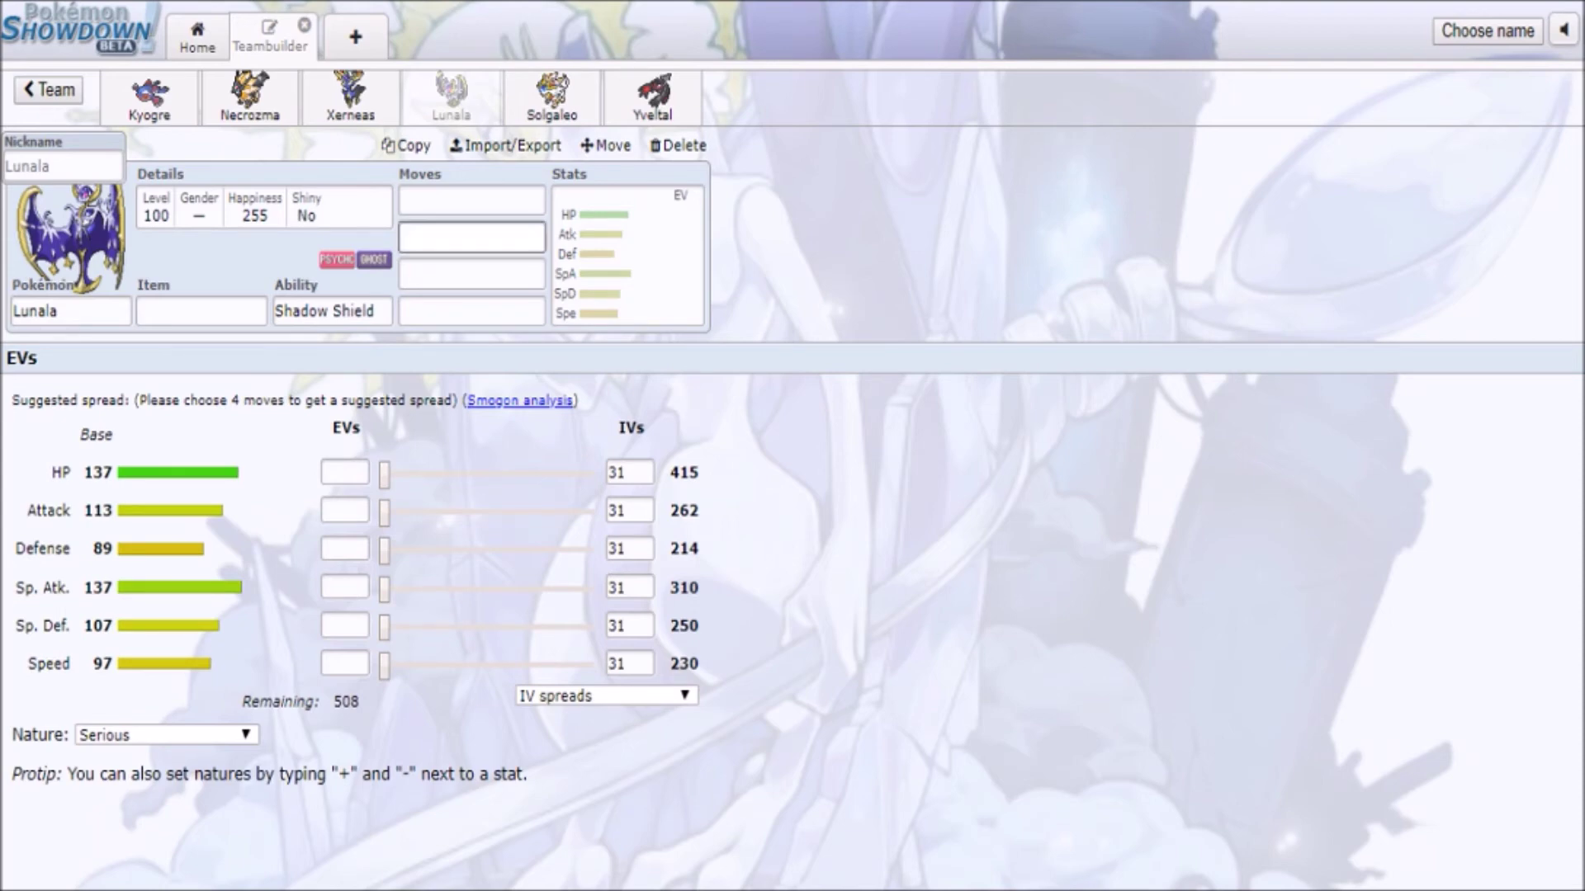
click(332, 310)
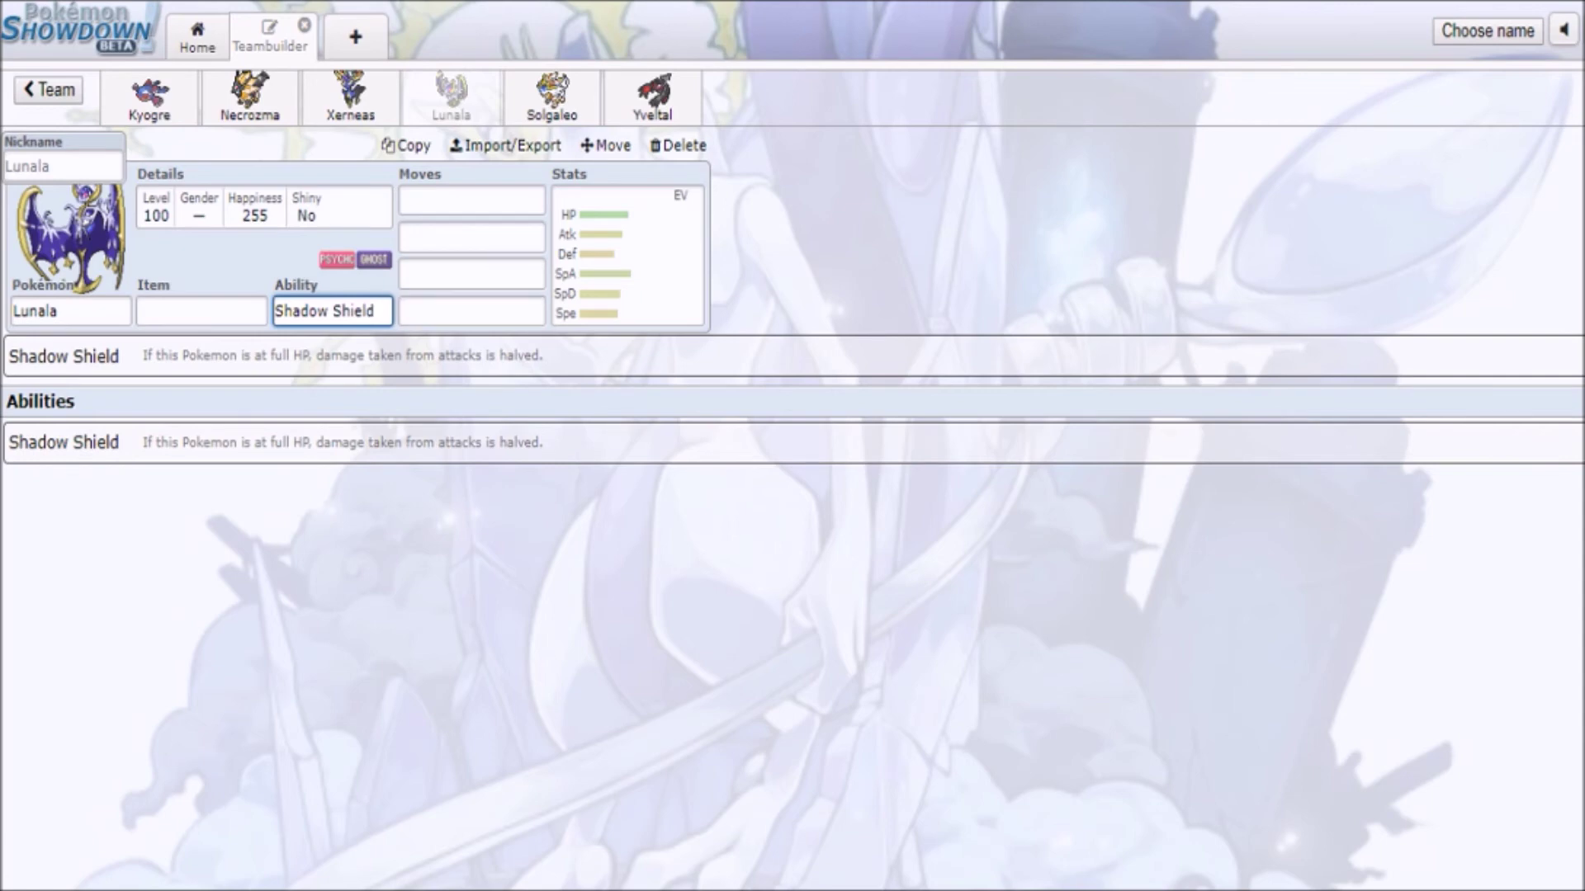
key(Tab)
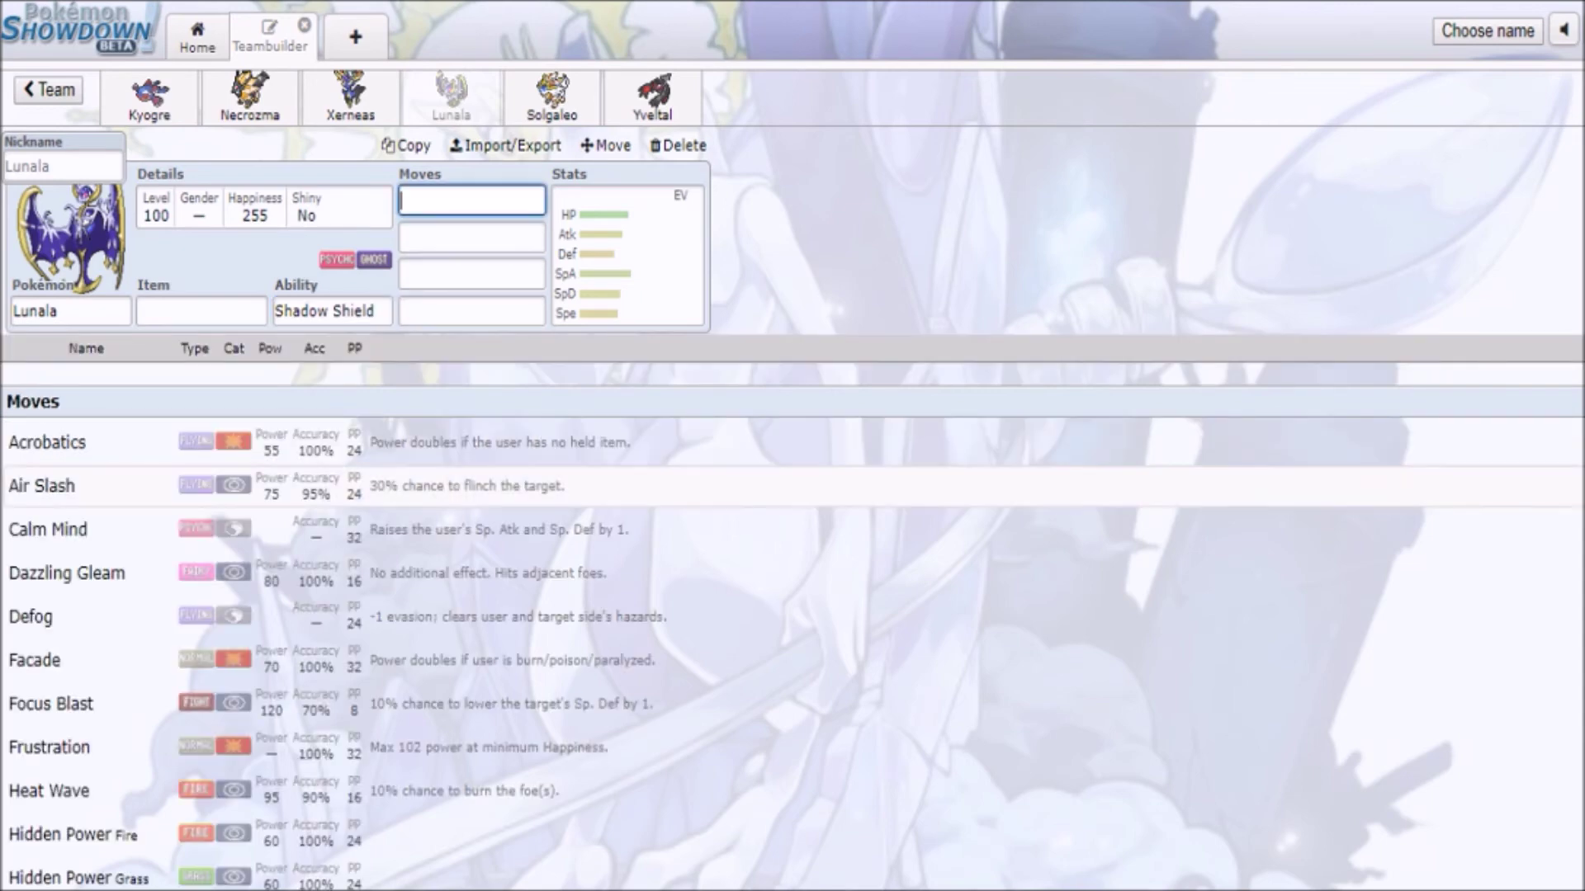
text(moo)
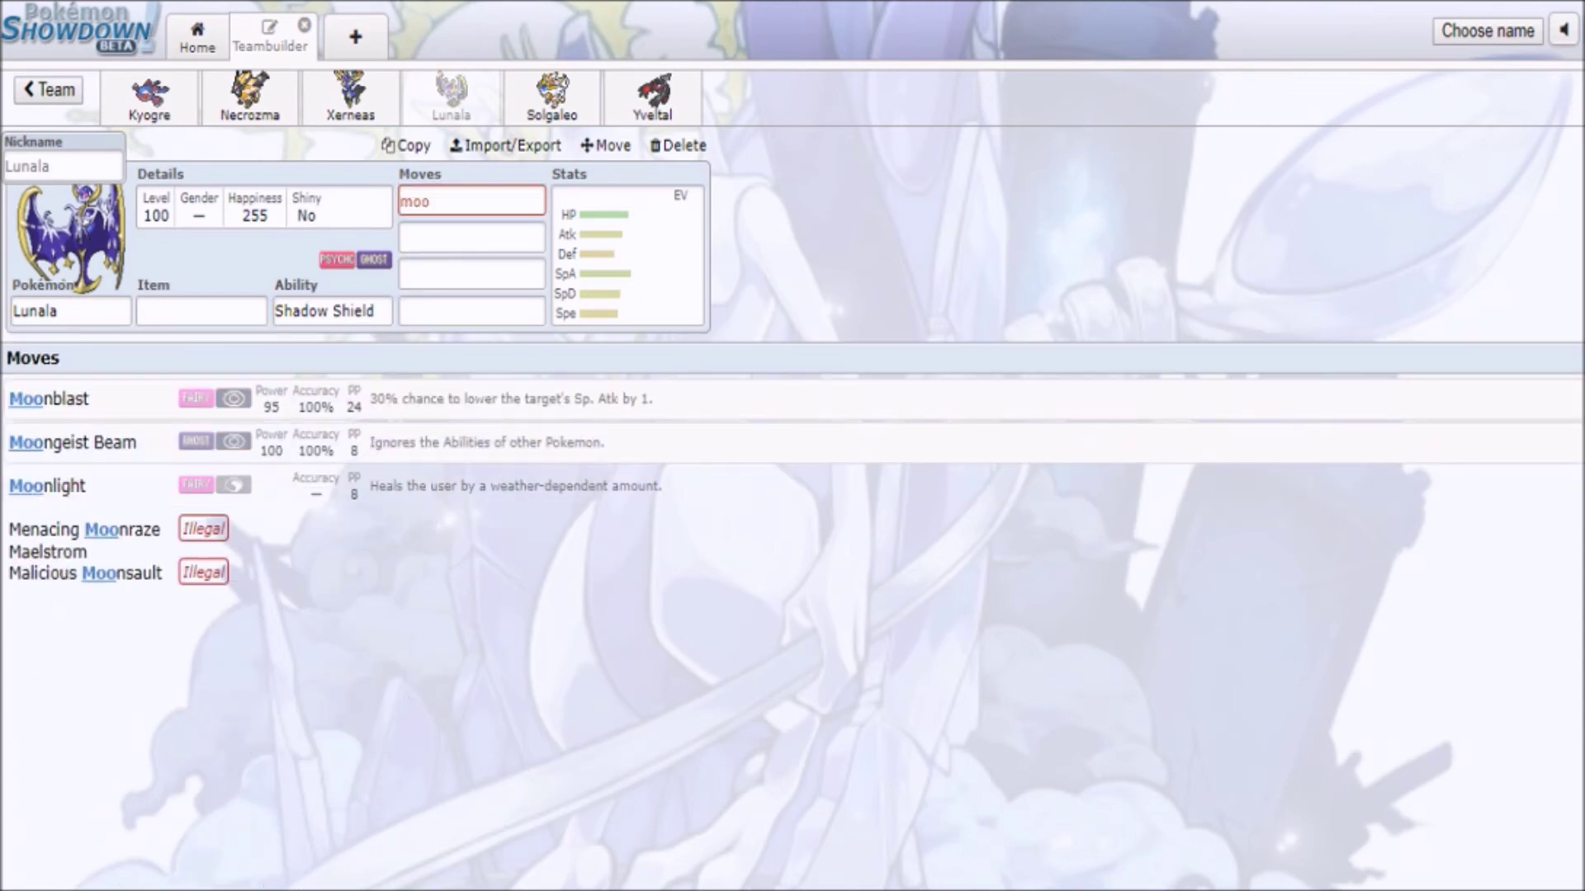
click(472, 442)
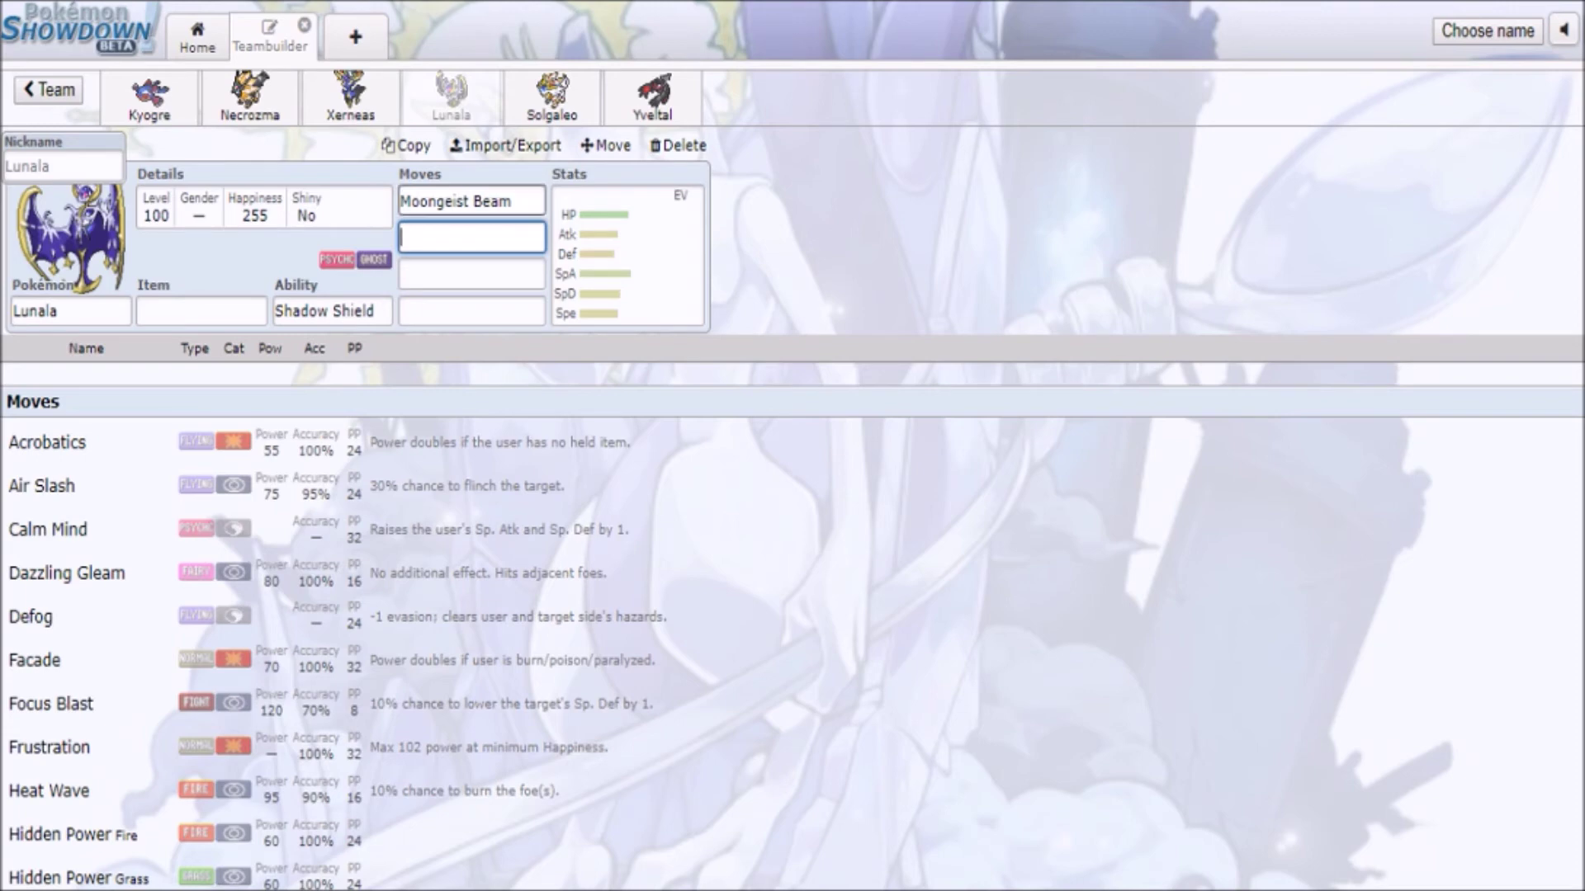
drag(474, 201, 483, 201)
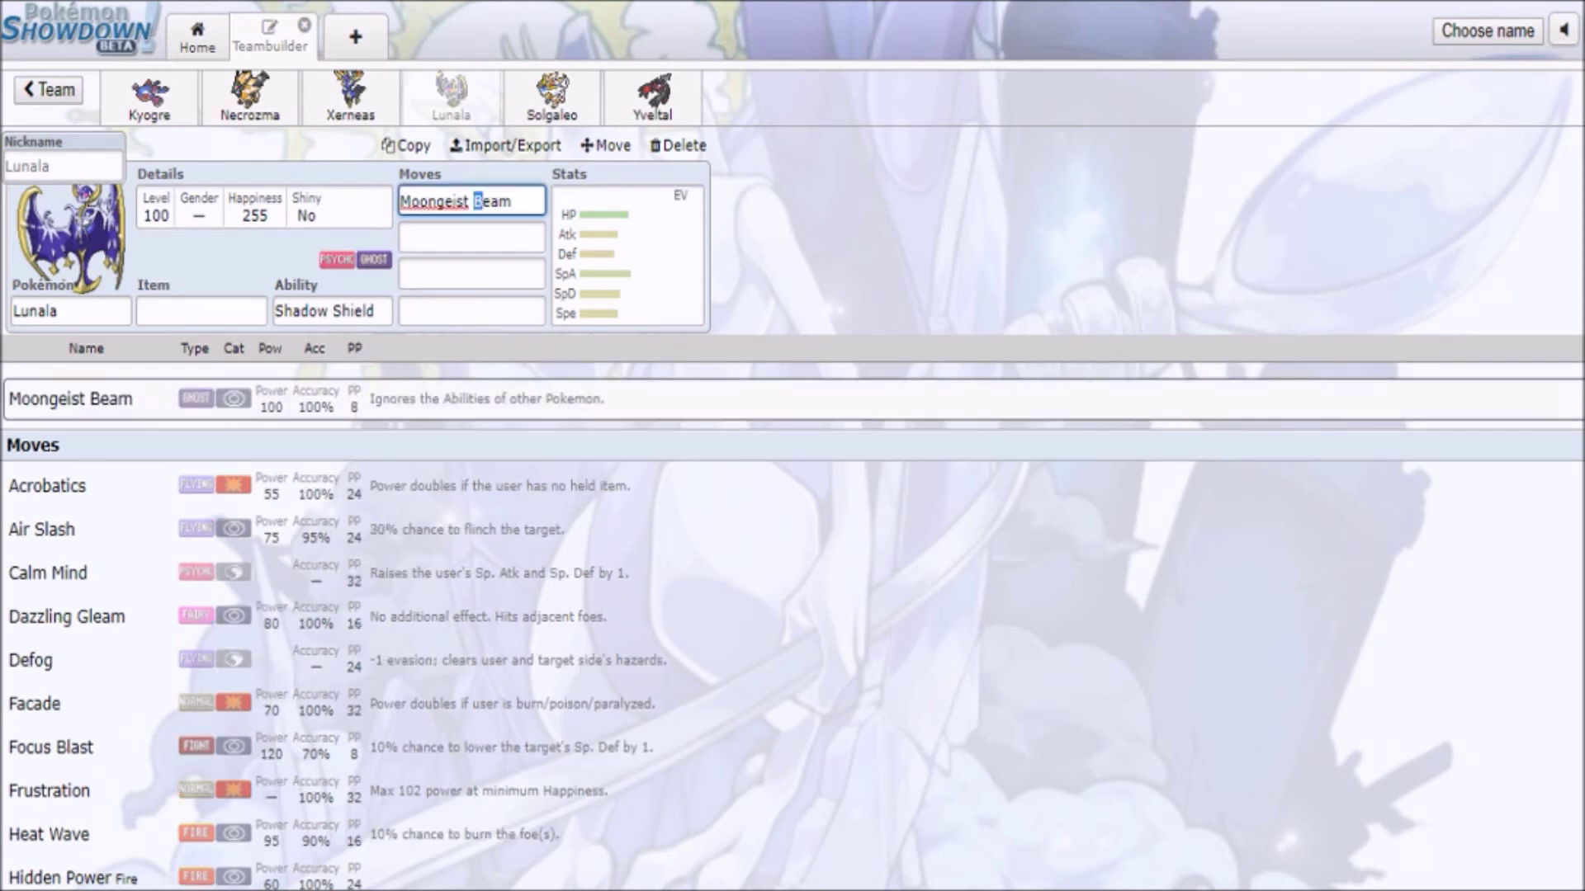
- Set Lunala's third move to Wide Guard
click(466, 274)
text(wid)
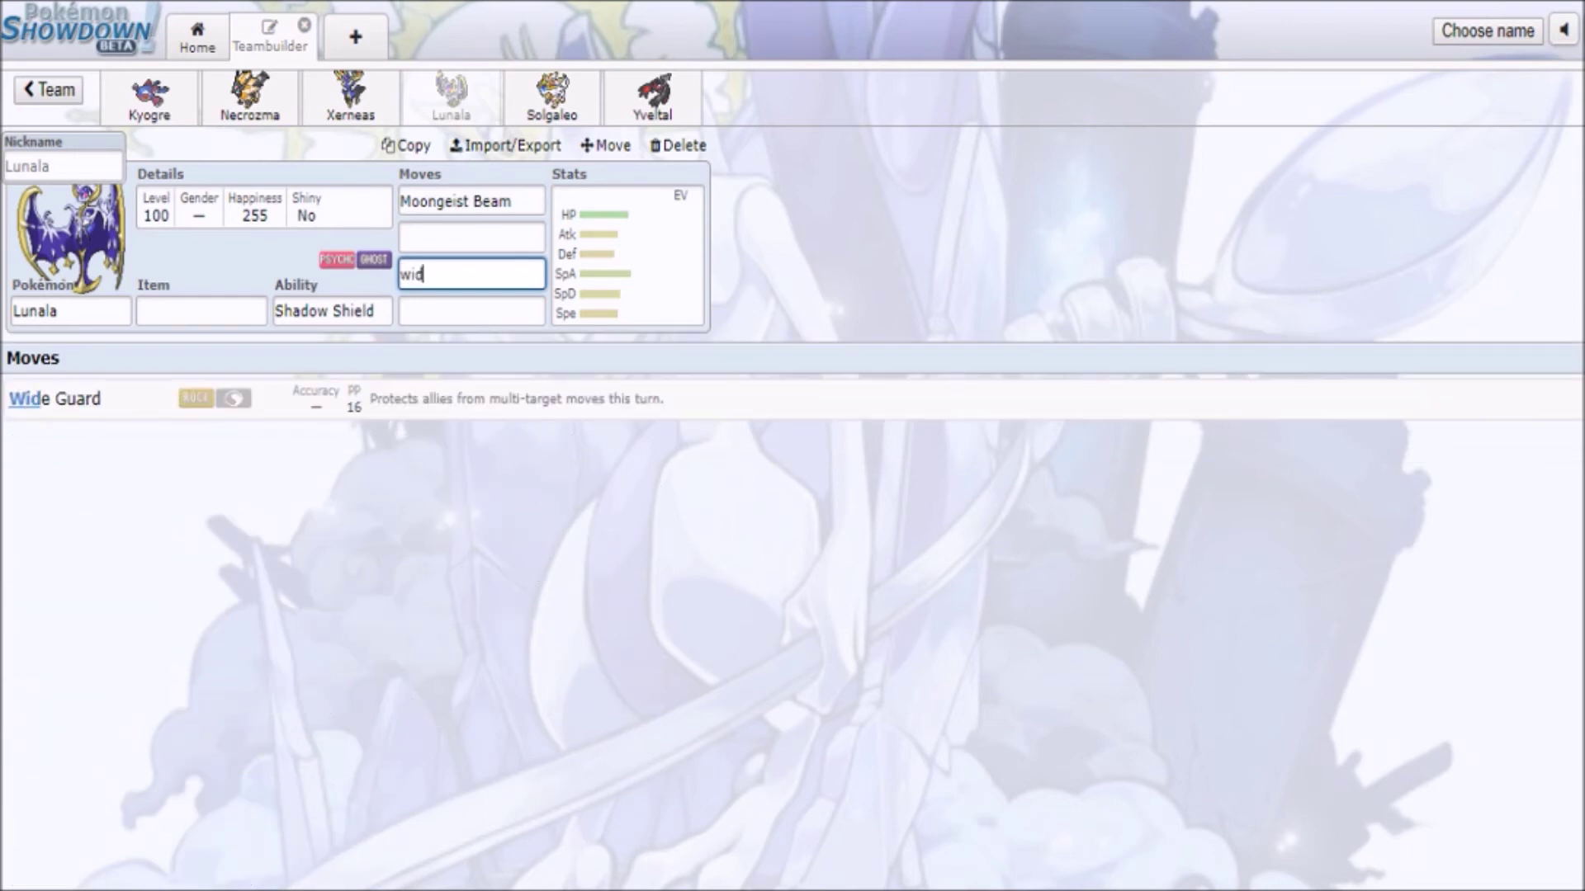
key(Return)
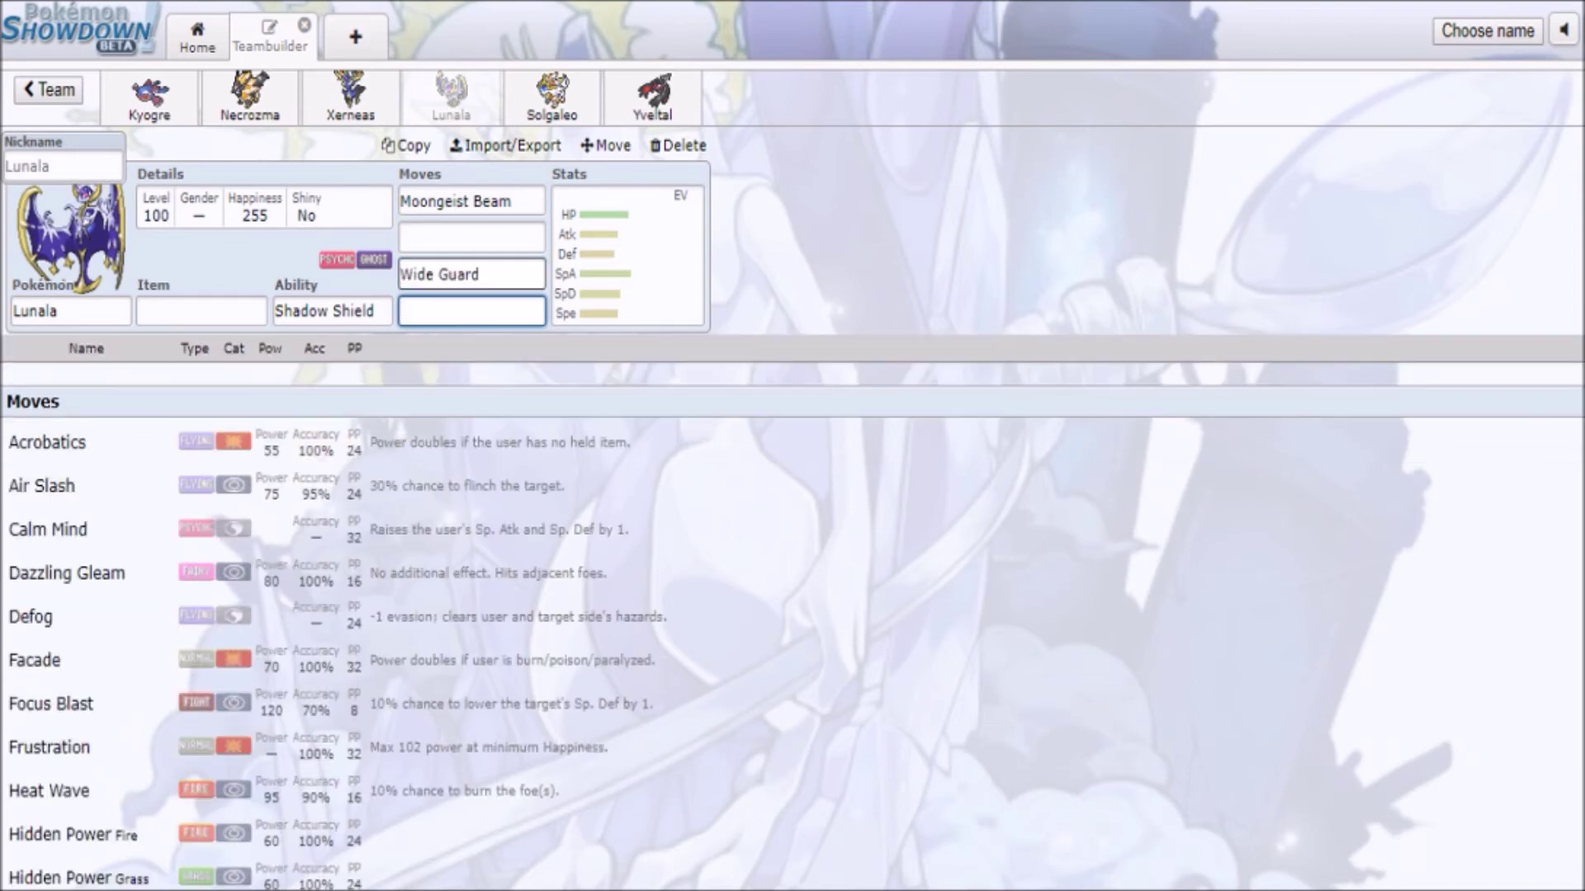
- Compare Lunala's set with Solgaleo's and review Lunala's ability description and item choices
click(552, 95)
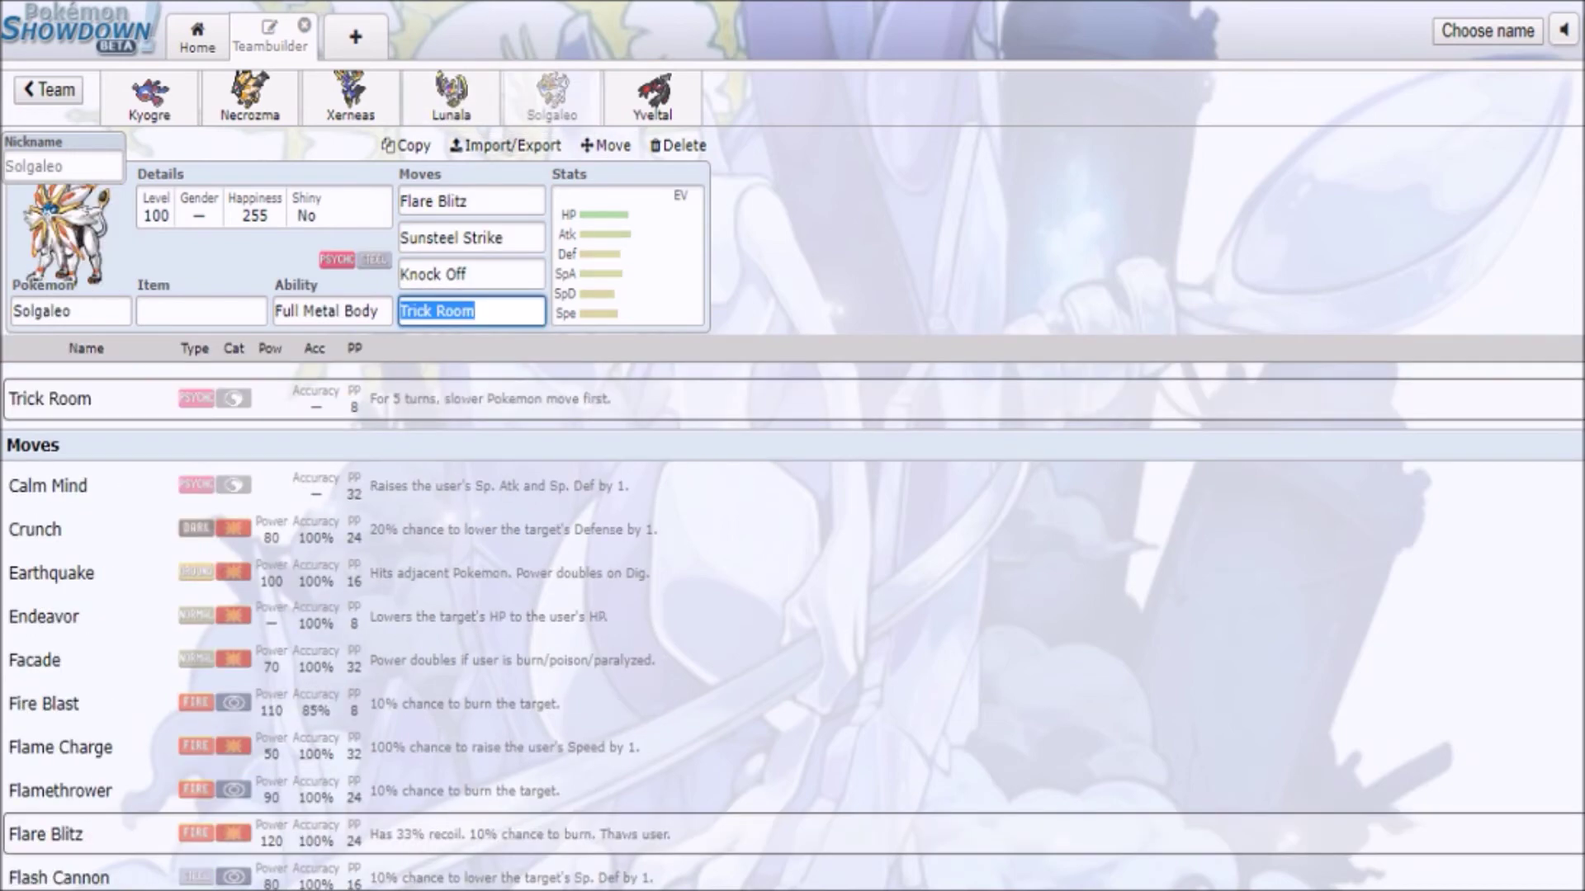
click(450, 96)
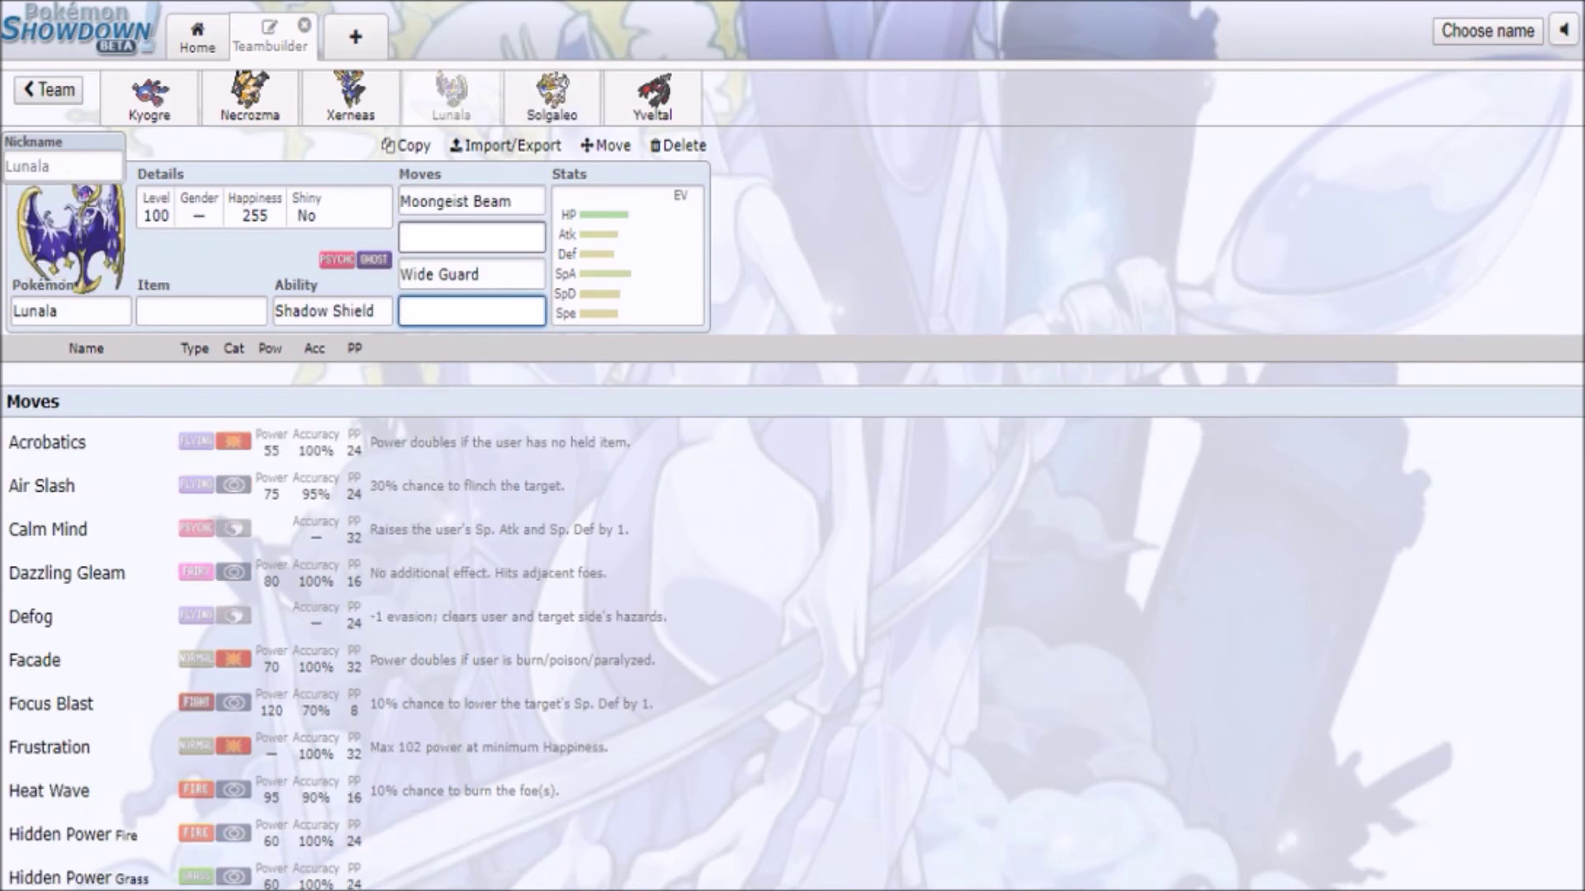
click(471, 237)
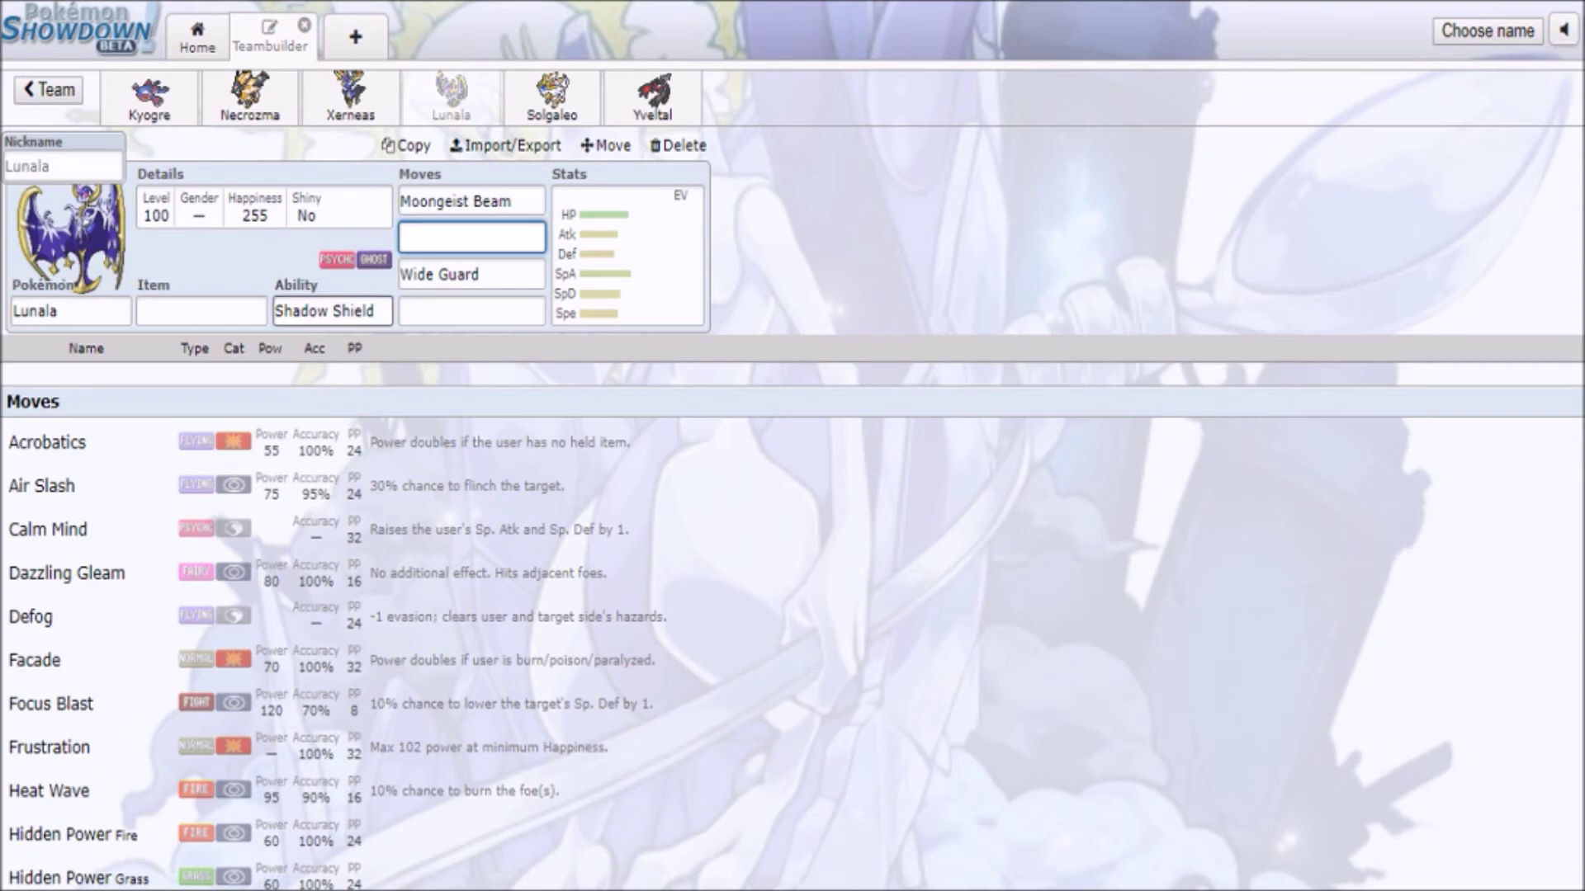
click(284, 311)
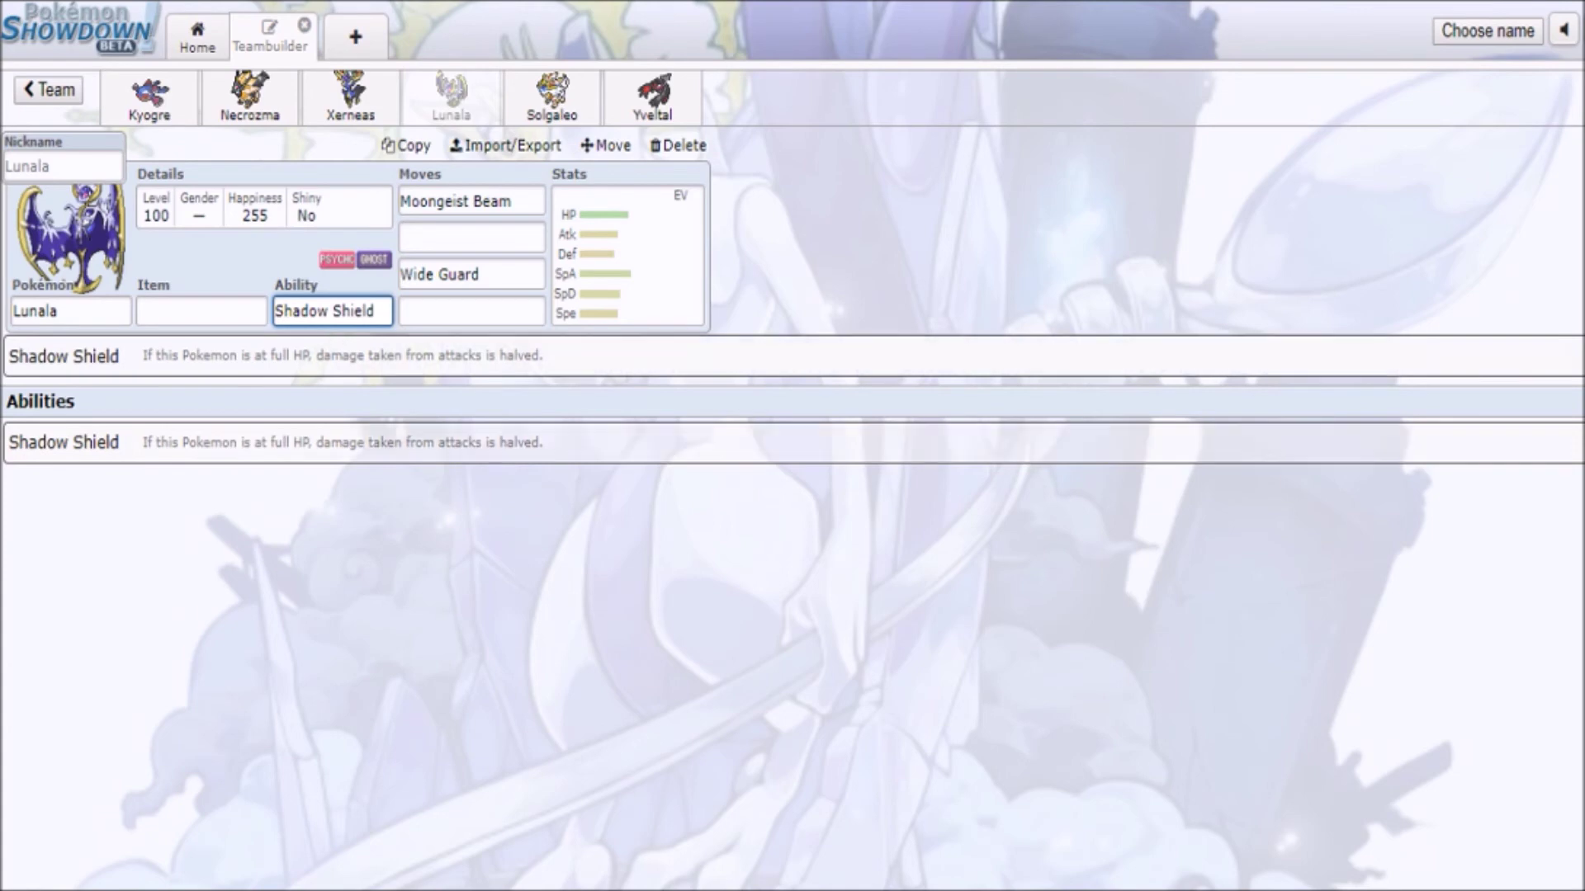
click(201, 312)
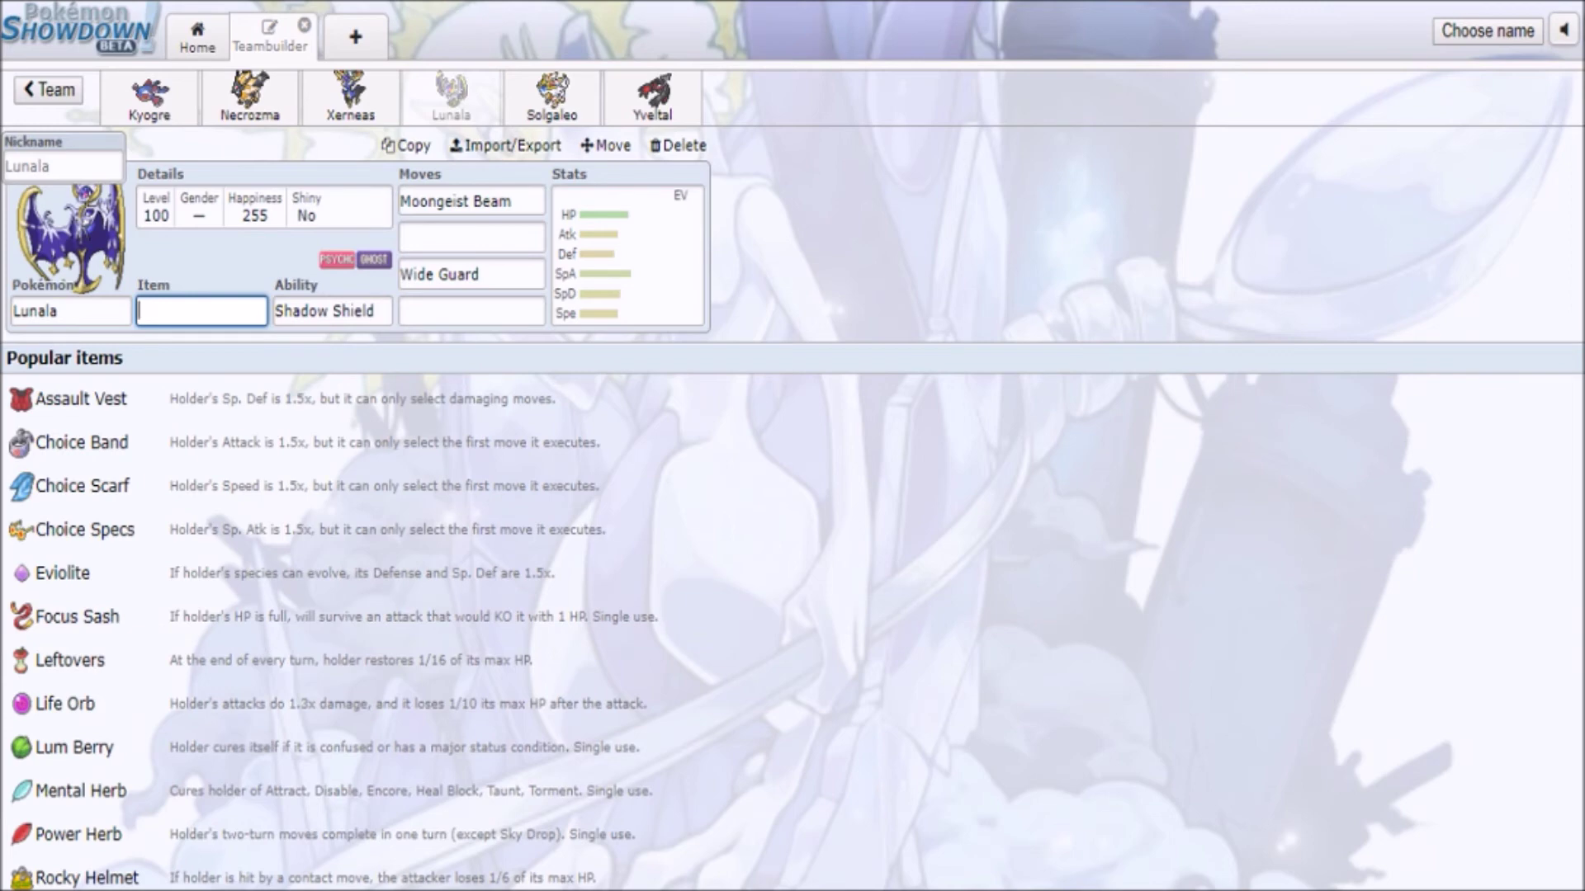
click(328, 311)
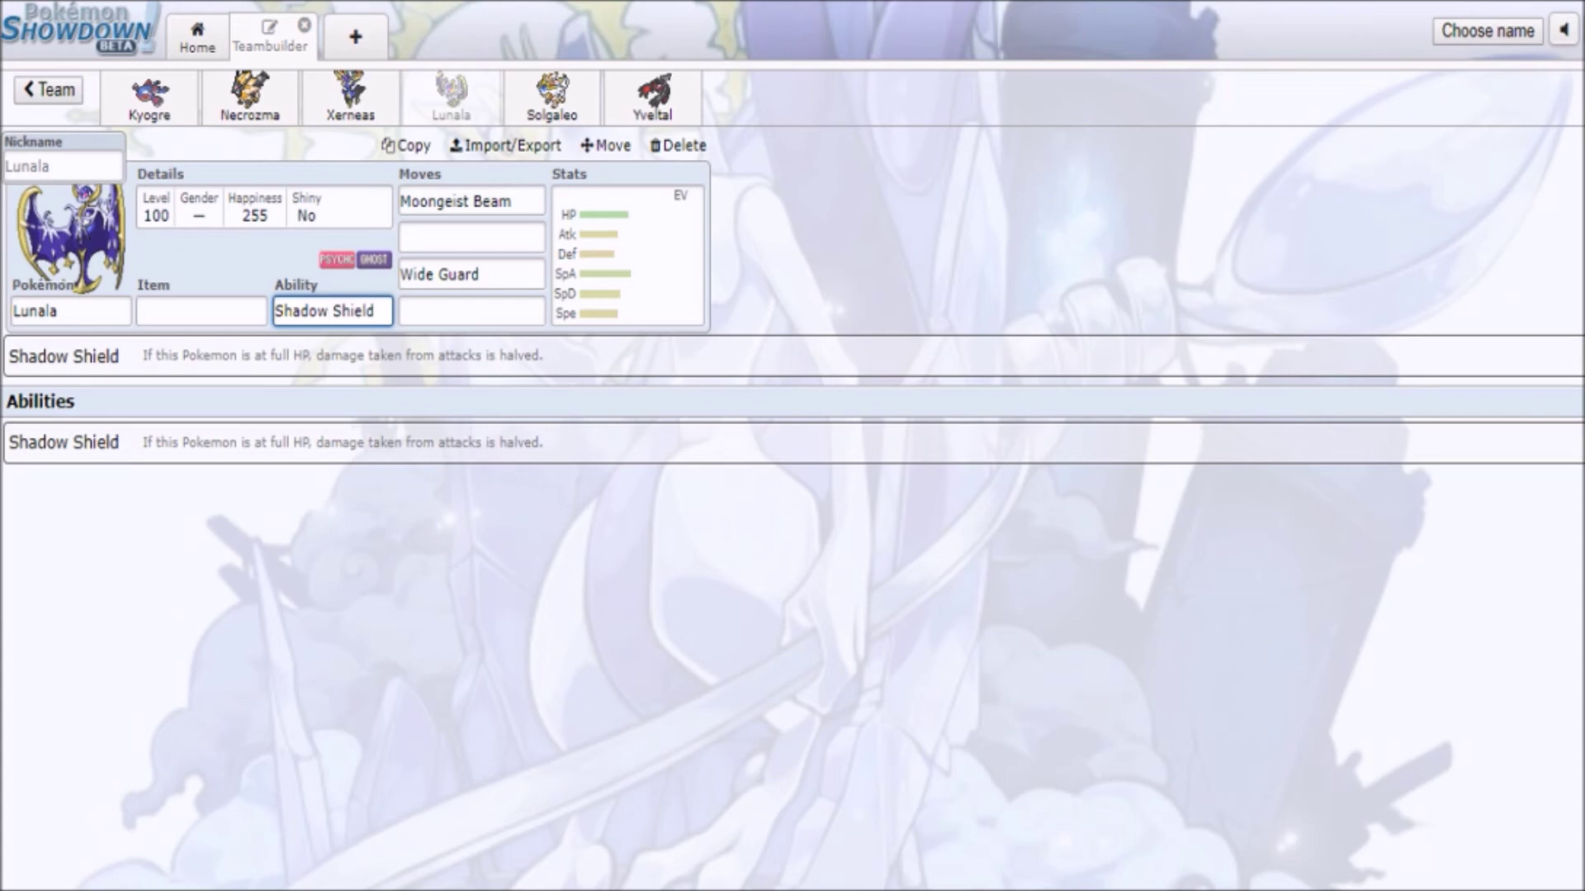
click(201, 310)
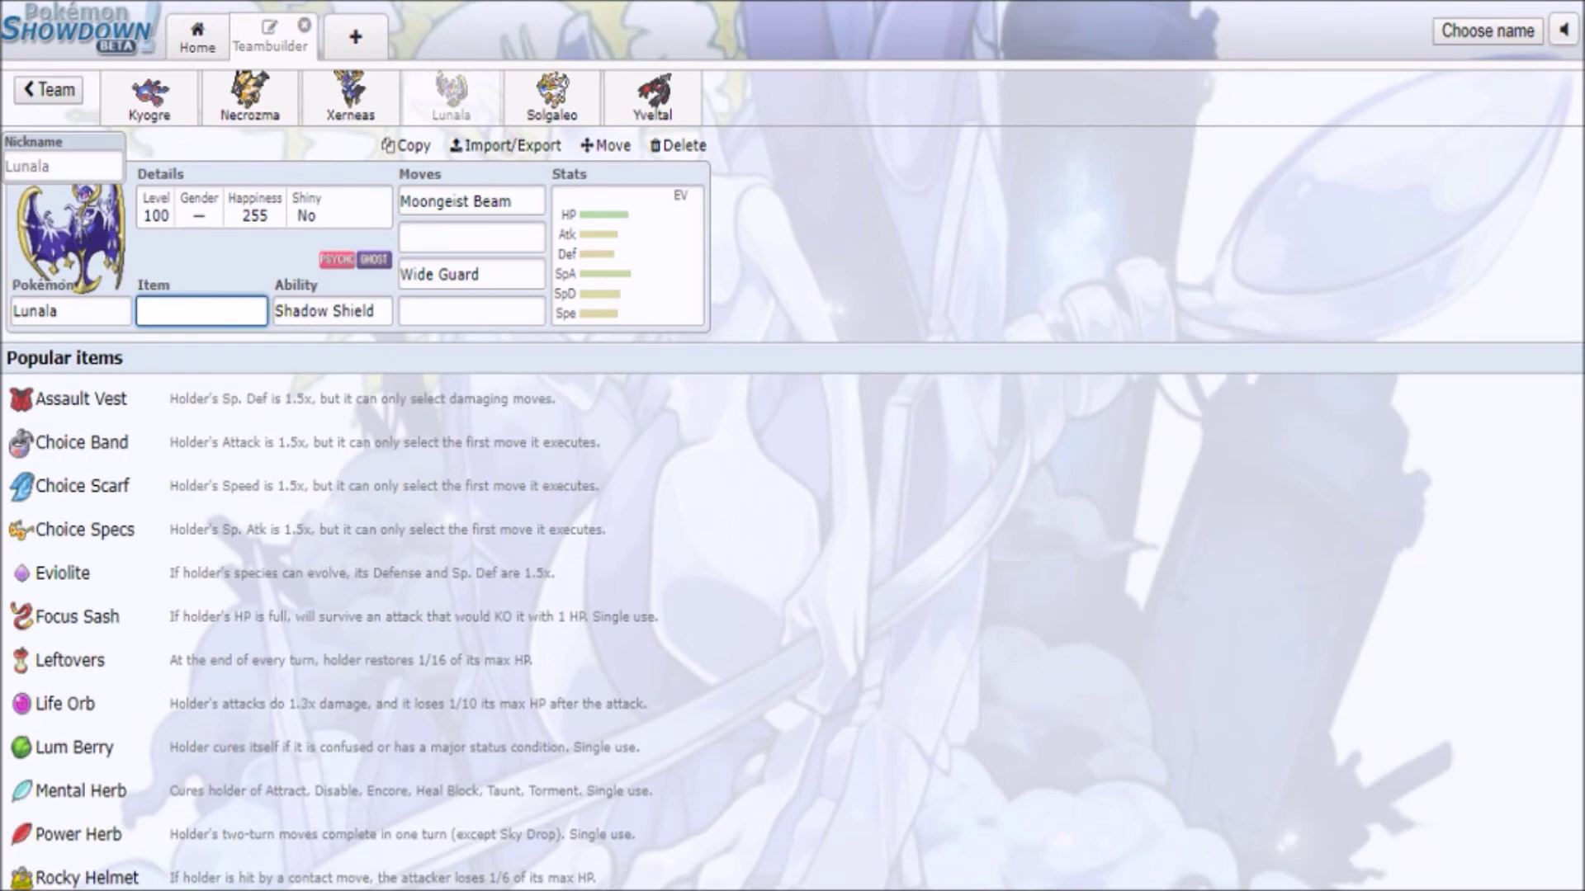
click(471, 237)
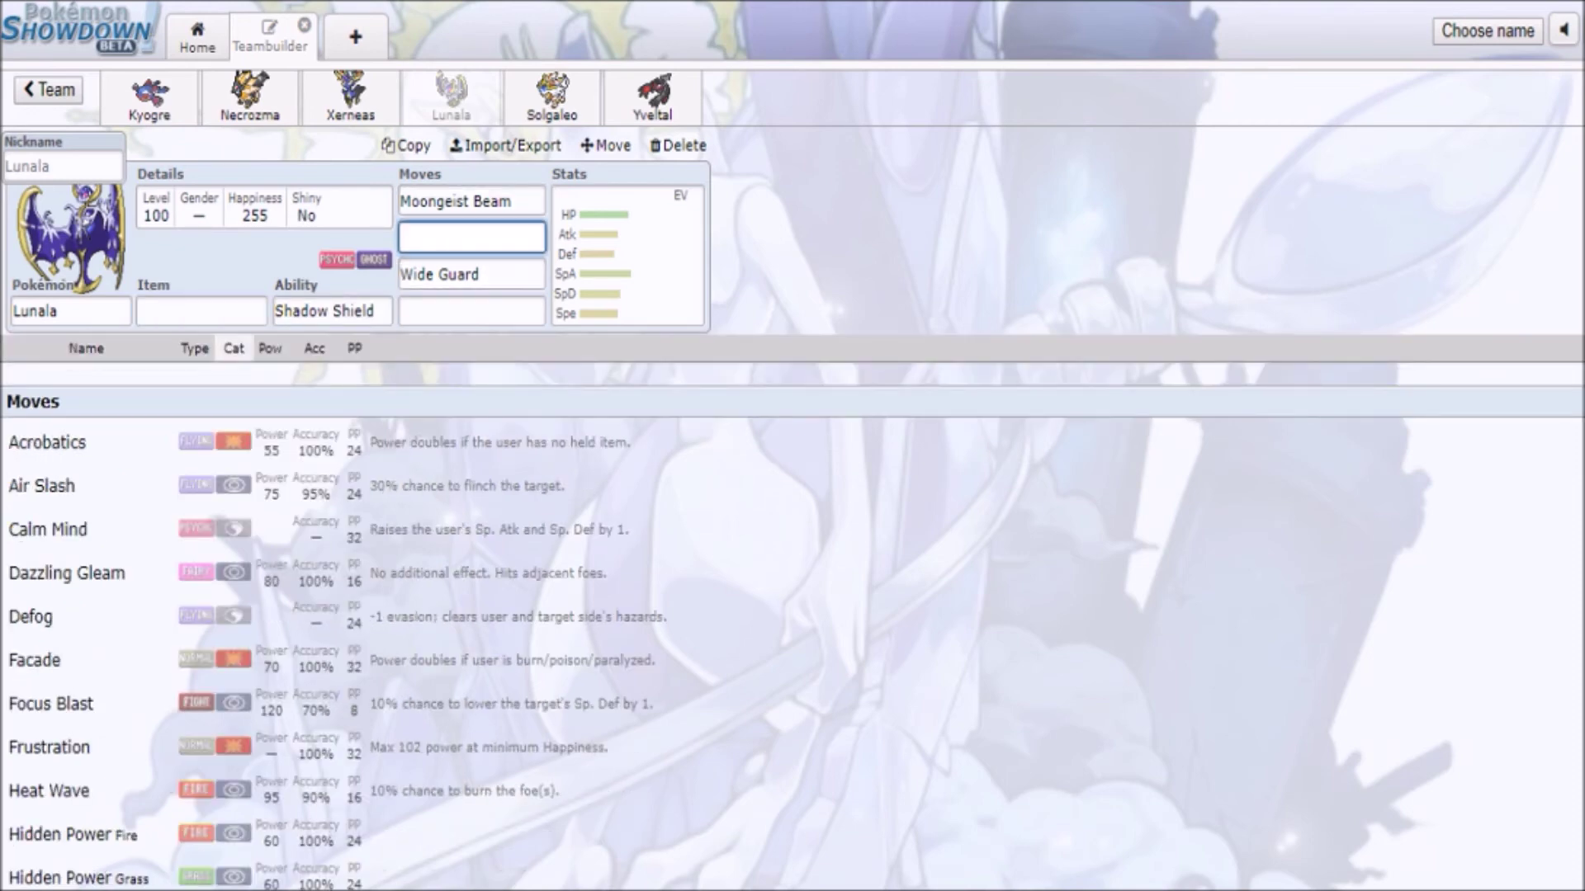
- Set Lunala's fourth move to Protect
click(472, 311)
text(pro)
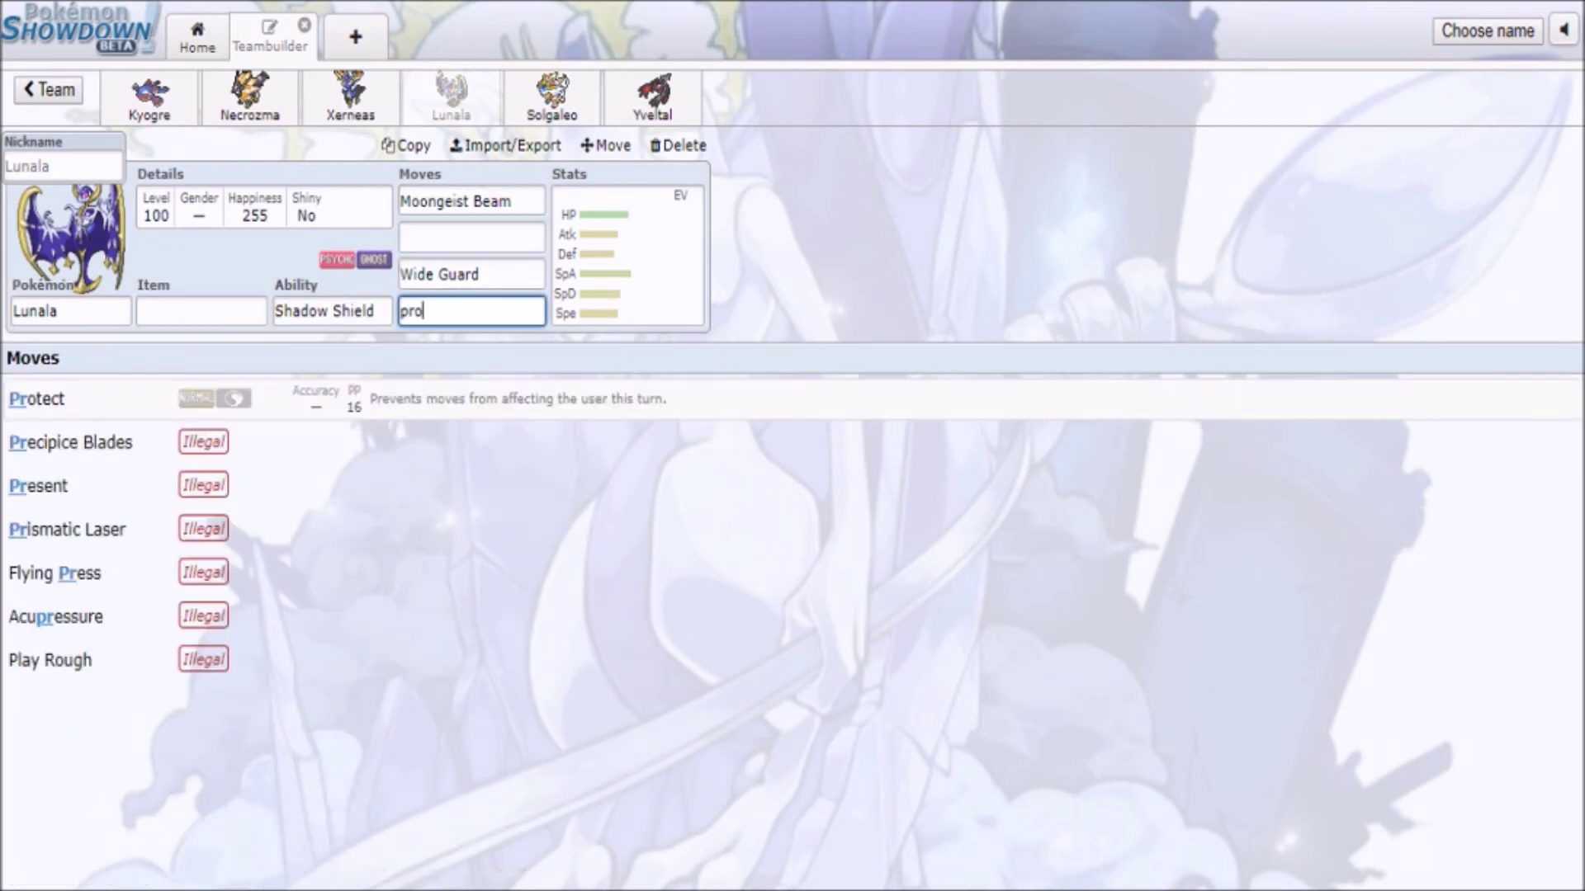
key(Return)
- Look through Lunala's available moves for its empty second move slot
click(471, 236)
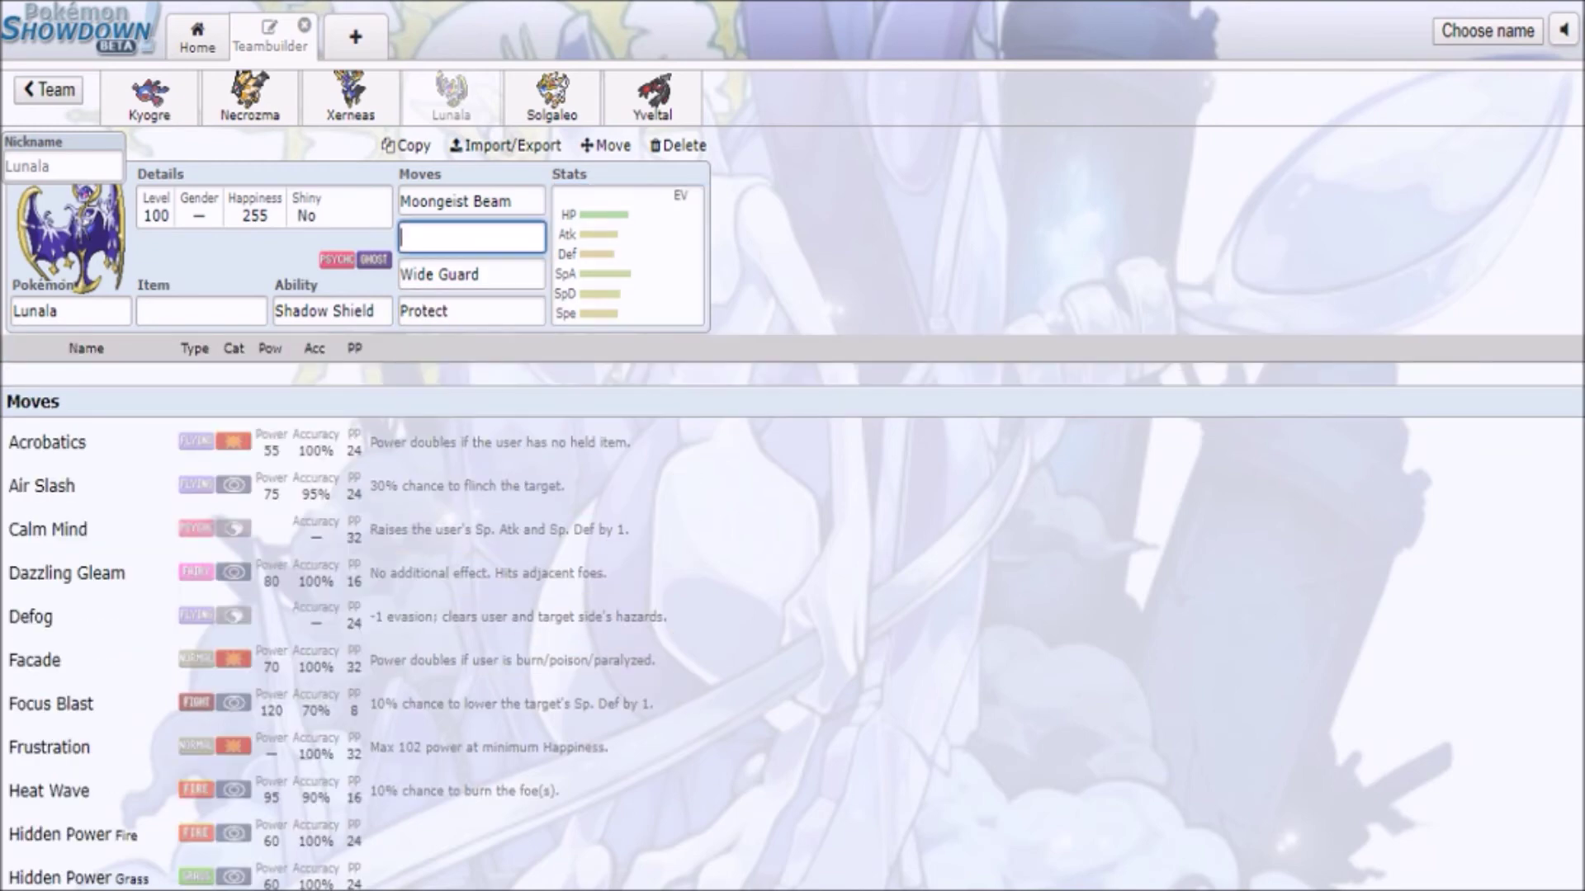
scroll(792, 611, down, 5)
scroll(793, 611, down, 5)
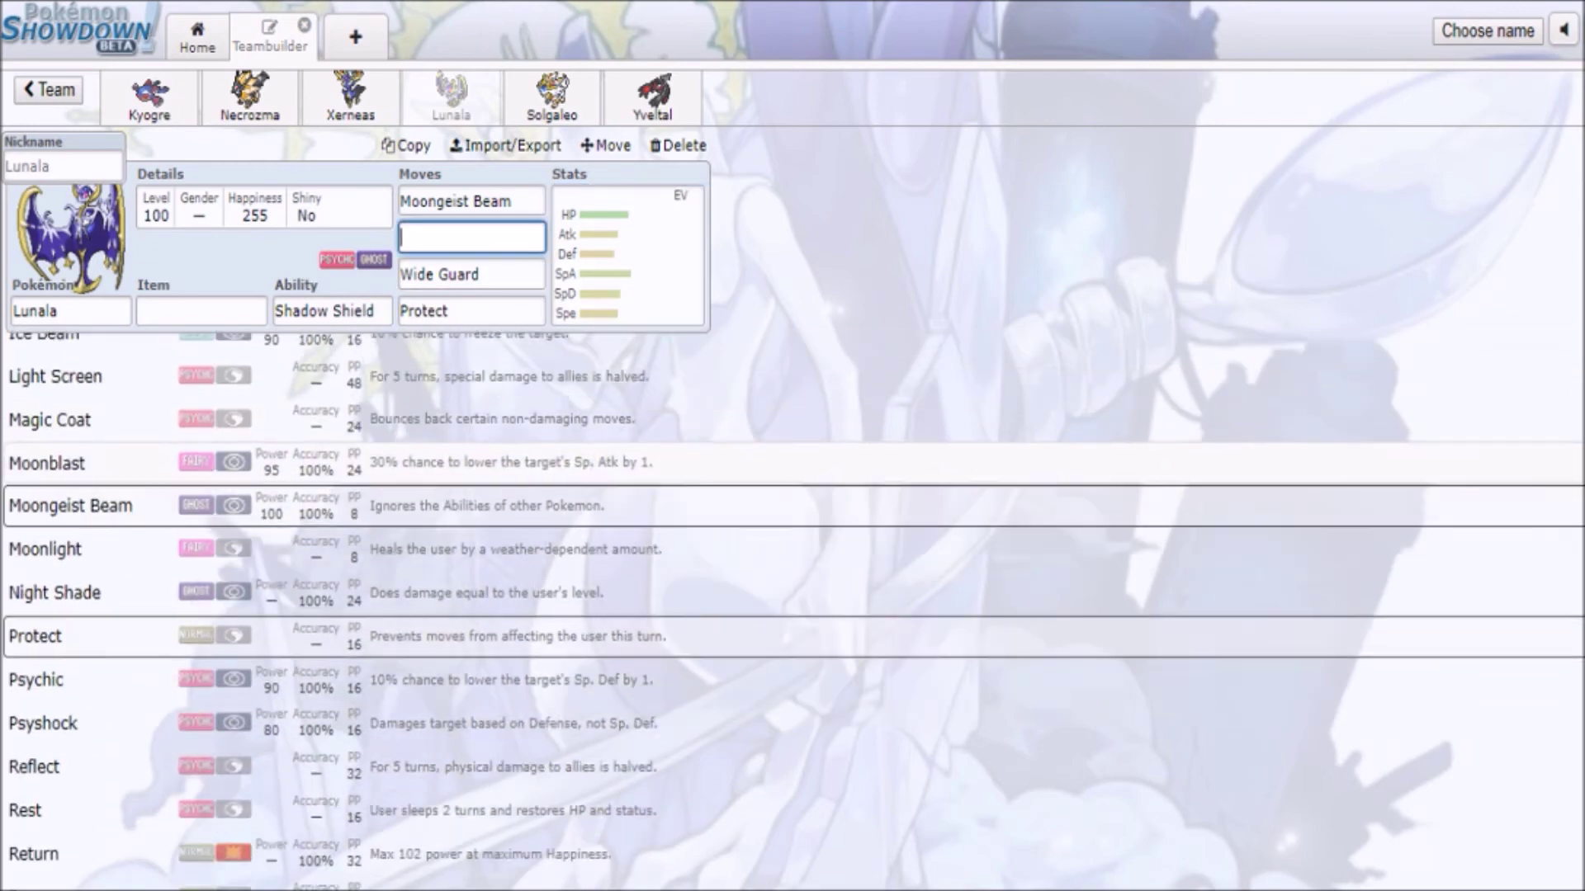
scroll(792, 611, up, 3)
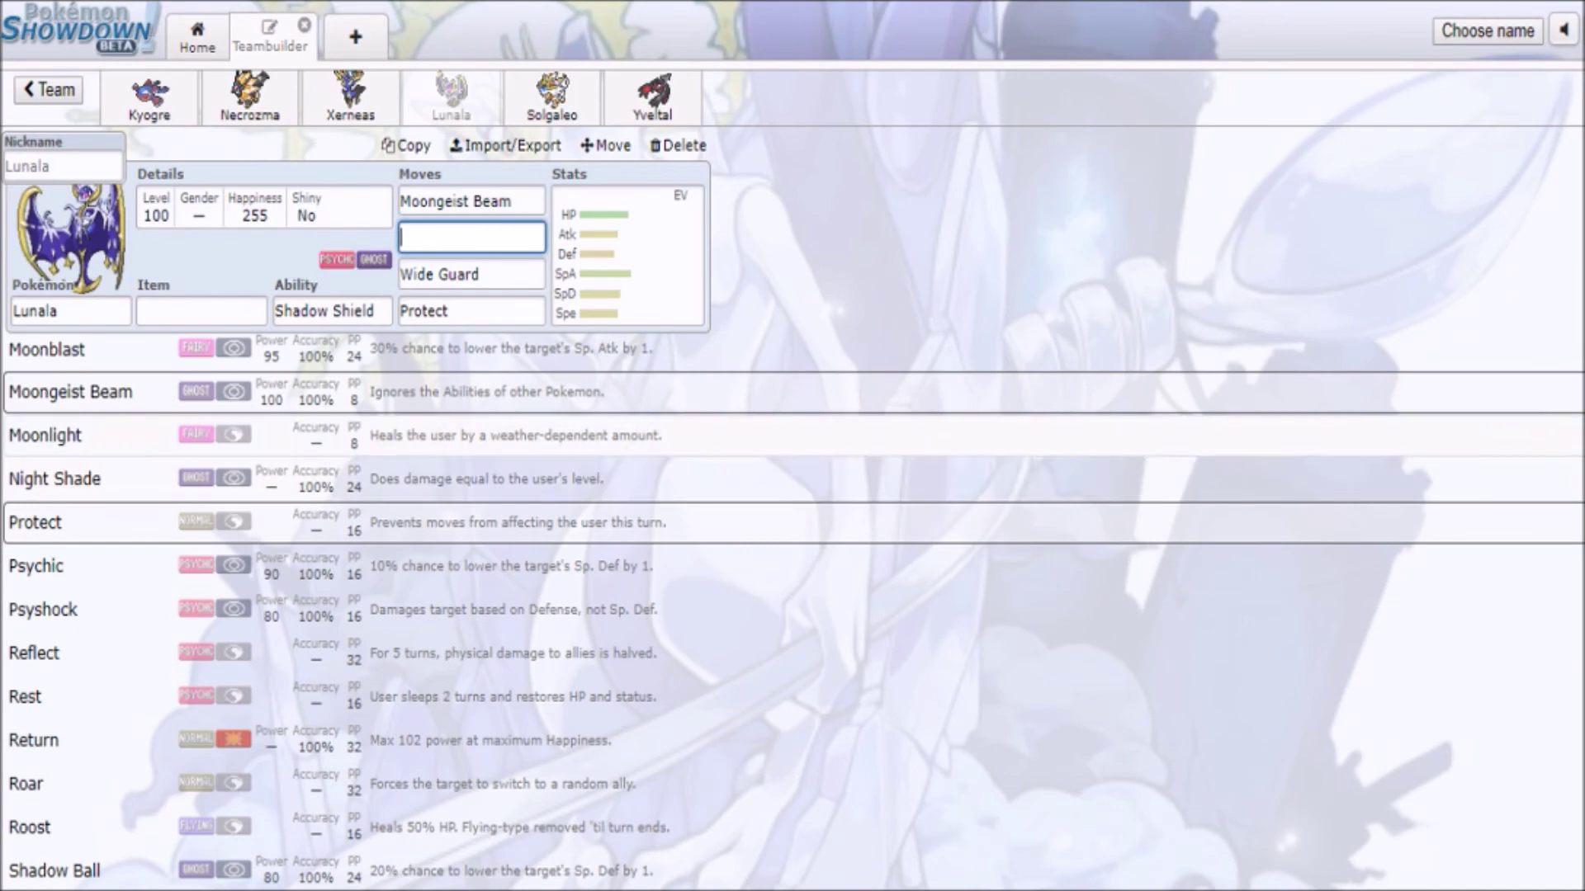
scroll(793, 577, up, 6)
scroll(792, 611, up, 3)
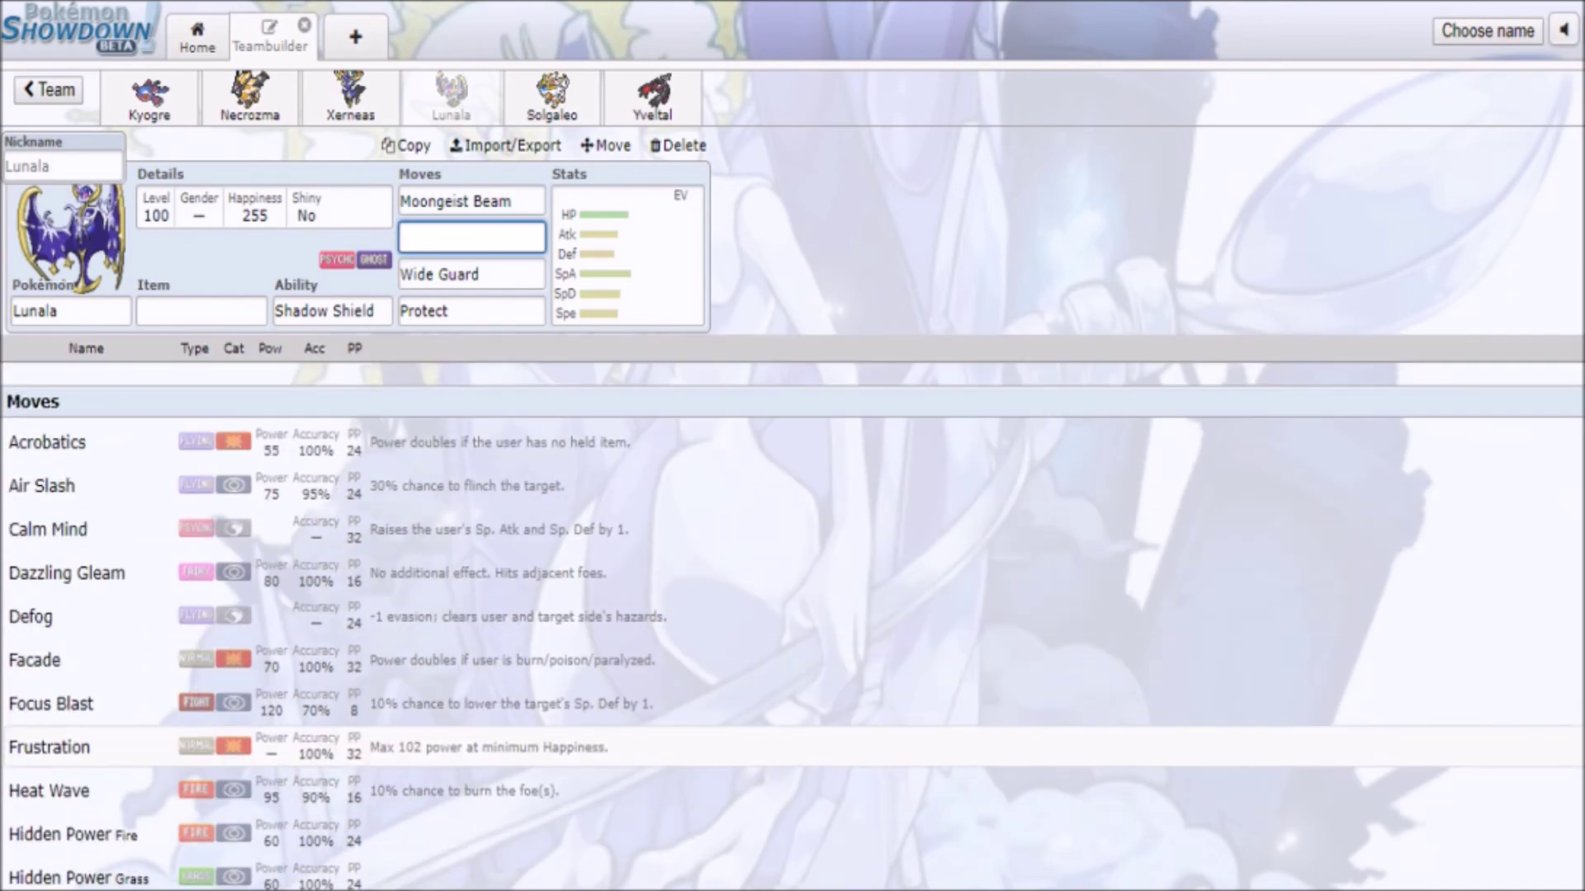
scroll(793, 611, down, 10)
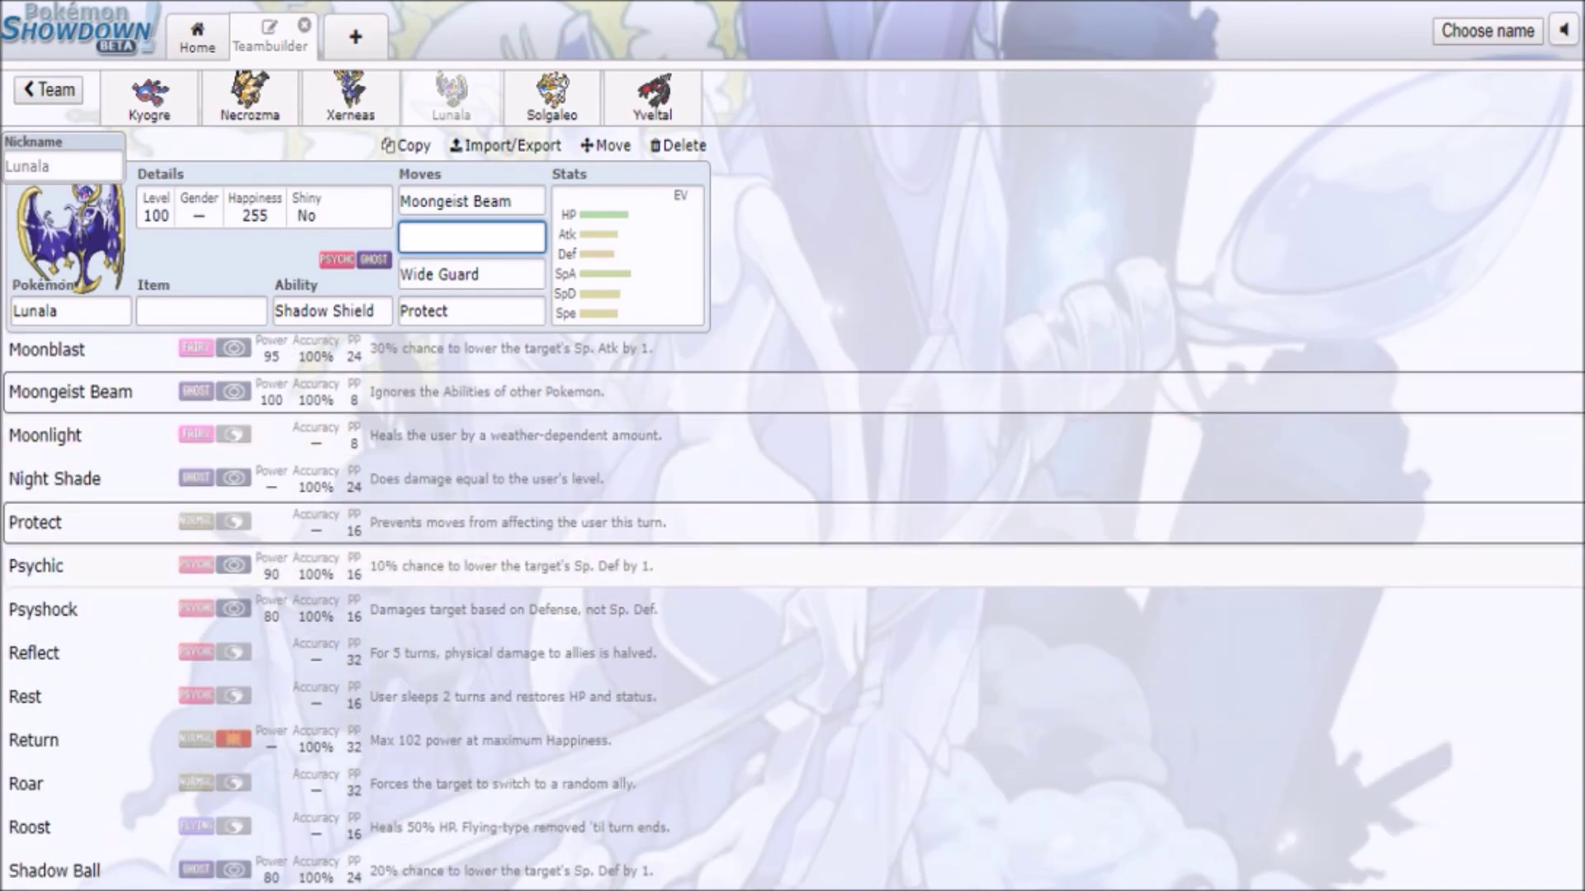
- Compare the base stats and sets of Lunala, Solgaleo, Necrozma and Xerneas
click(627, 255)
click(551, 96)
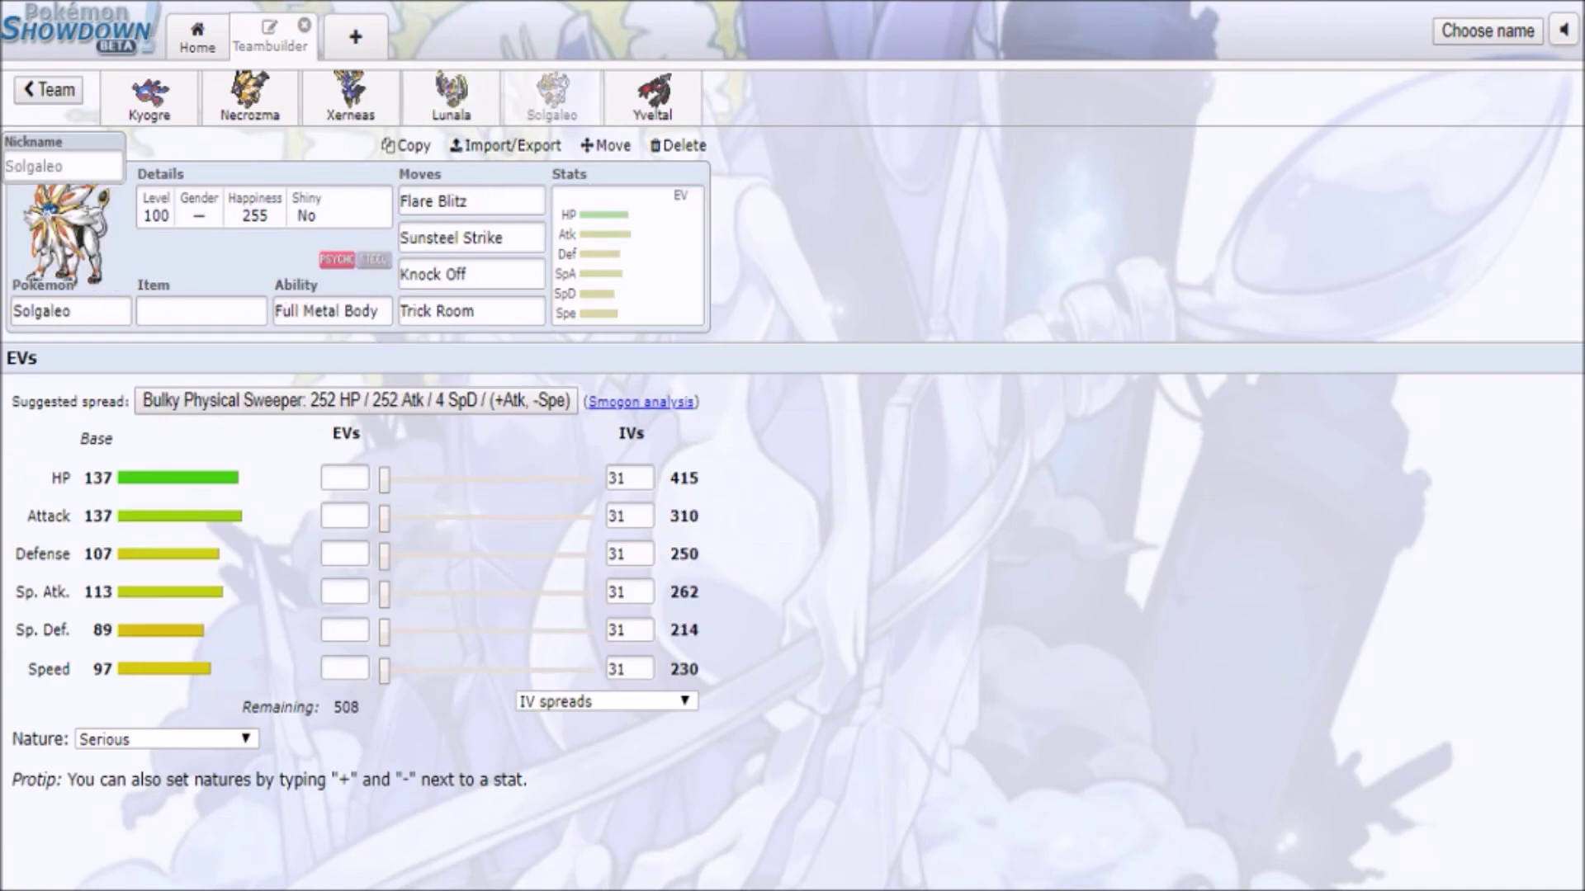
click(249, 96)
click(451, 96)
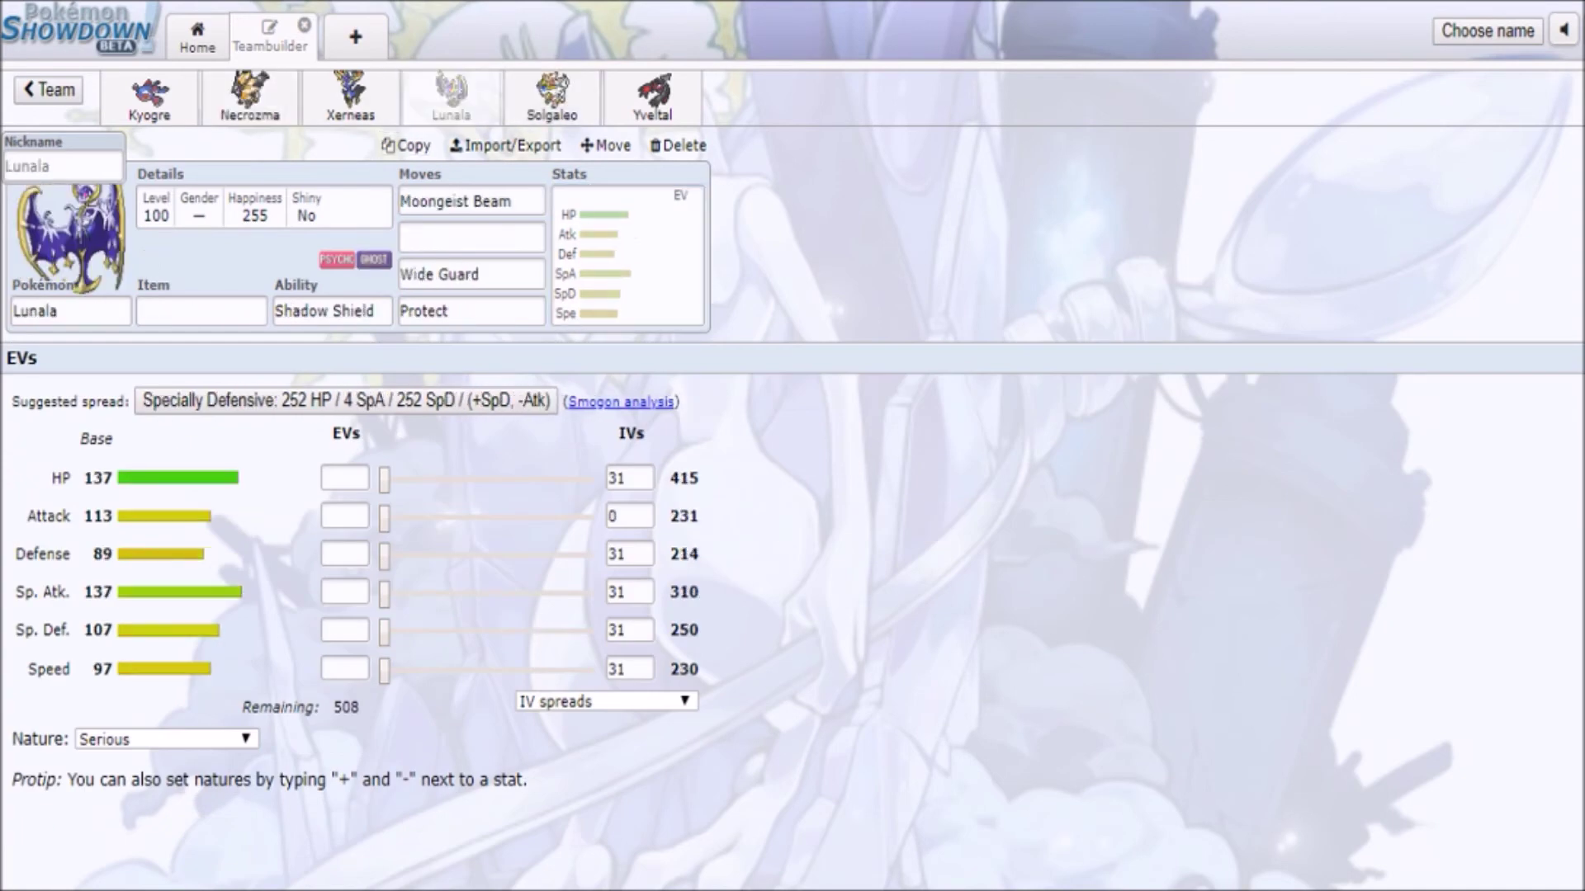
click(249, 97)
click(450, 96)
click(551, 95)
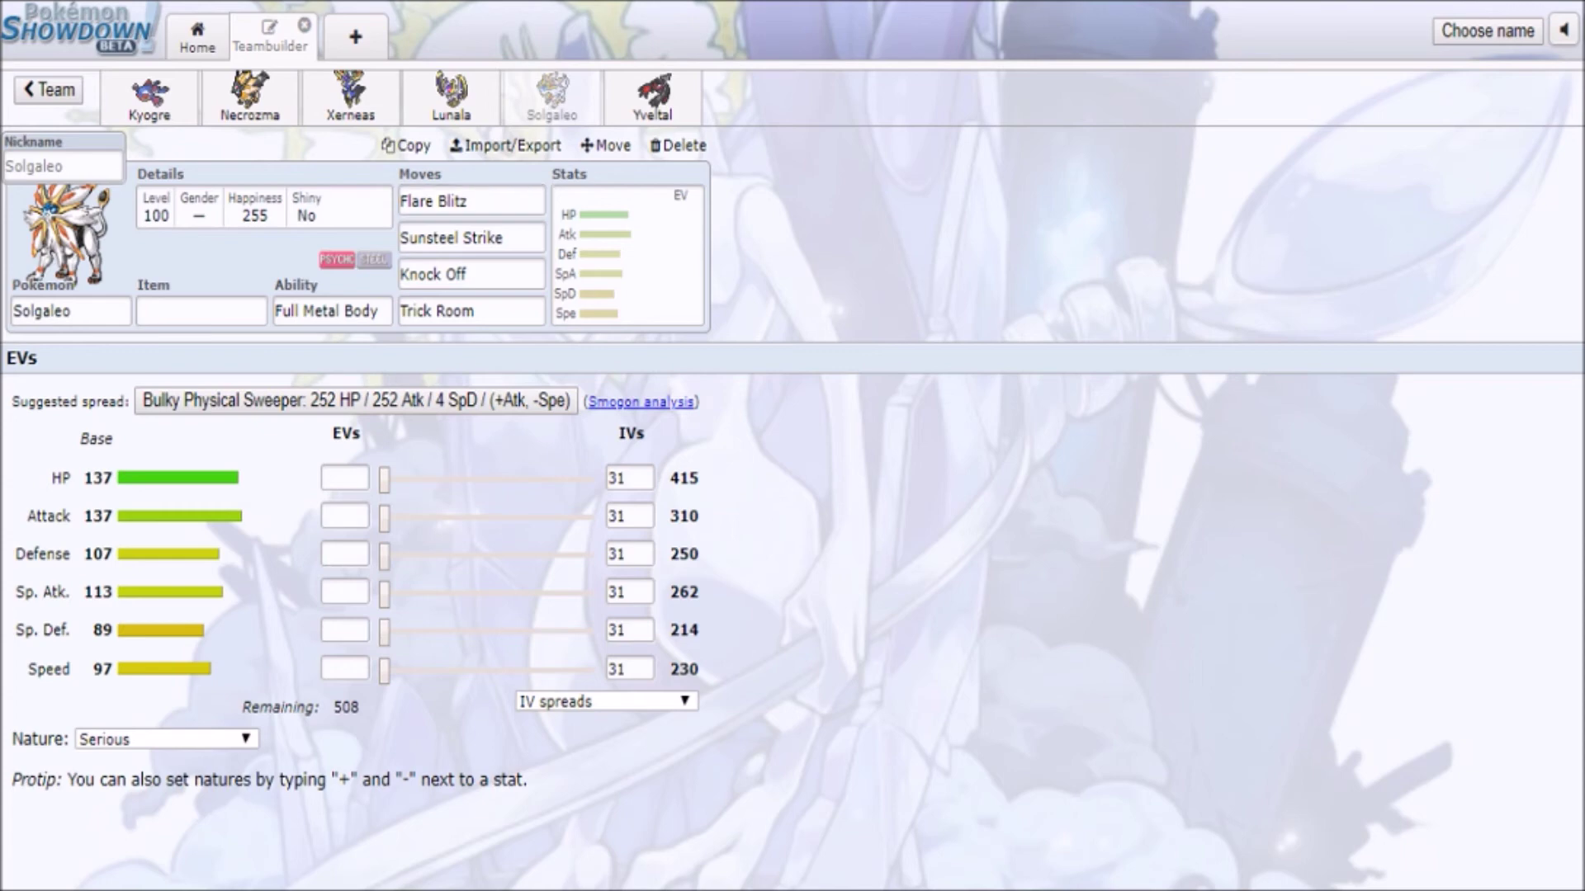
click(451, 96)
click(551, 97)
click(451, 96)
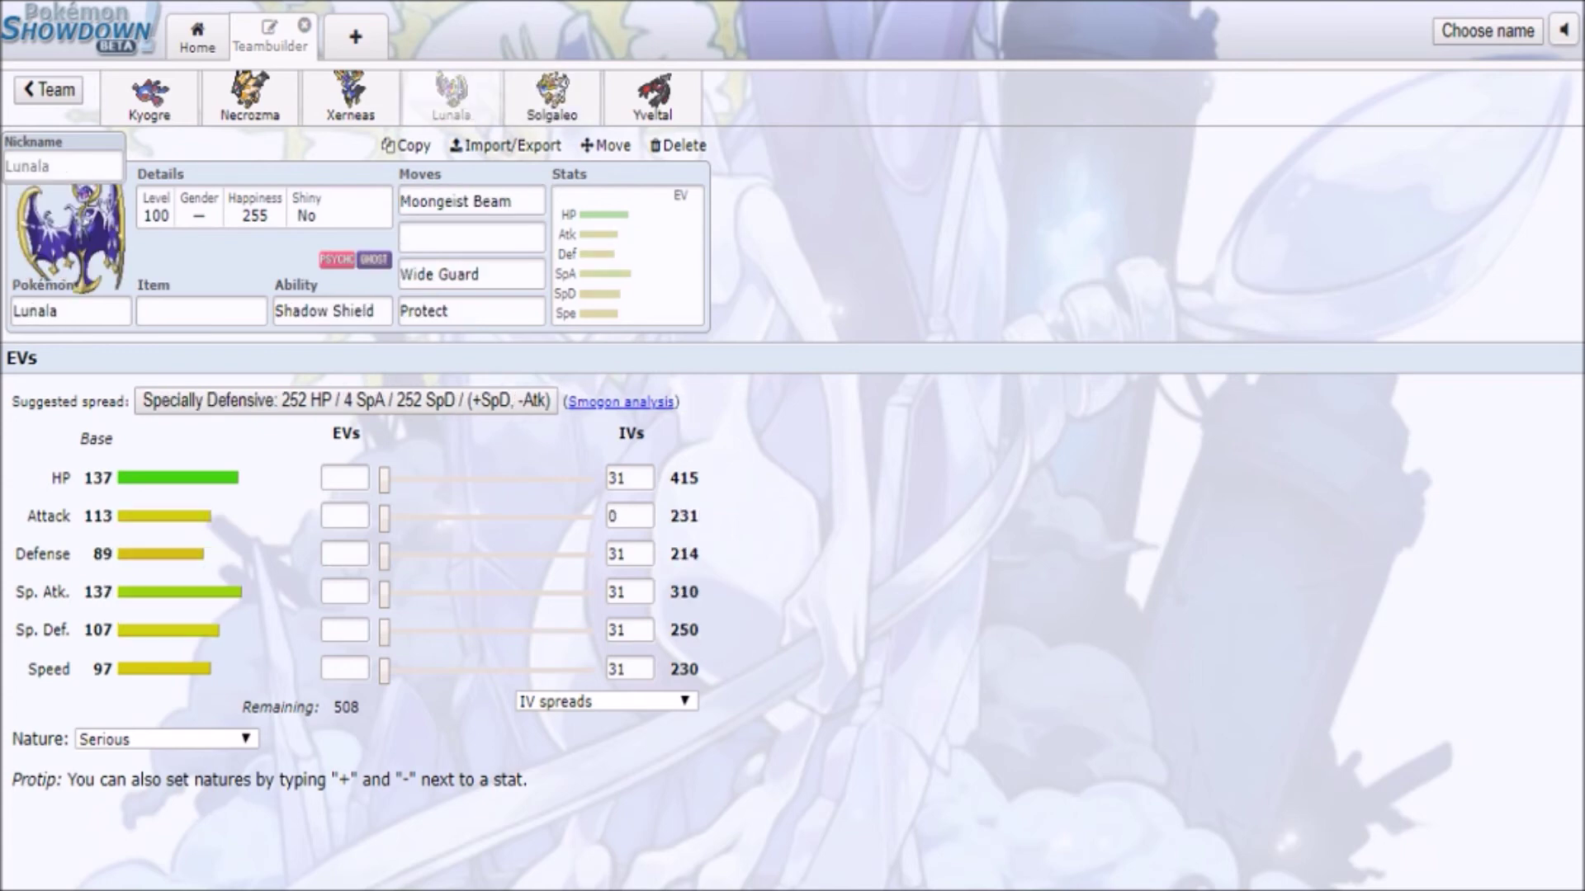
click(250, 96)
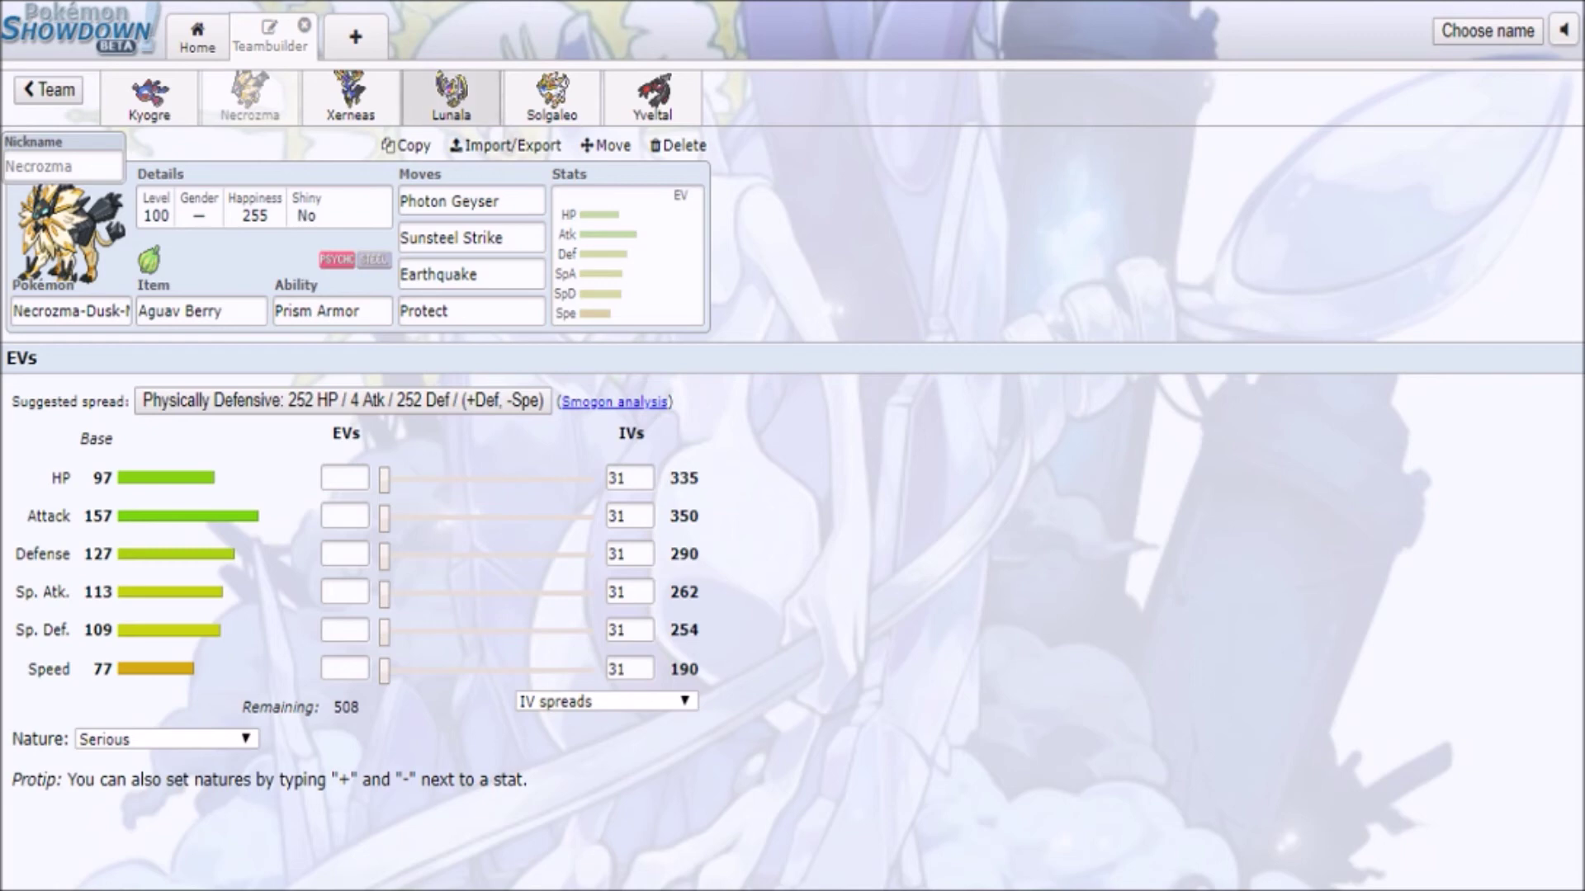
click(451, 95)
click(551, 95)
click(451, 95)
click(350, 95)
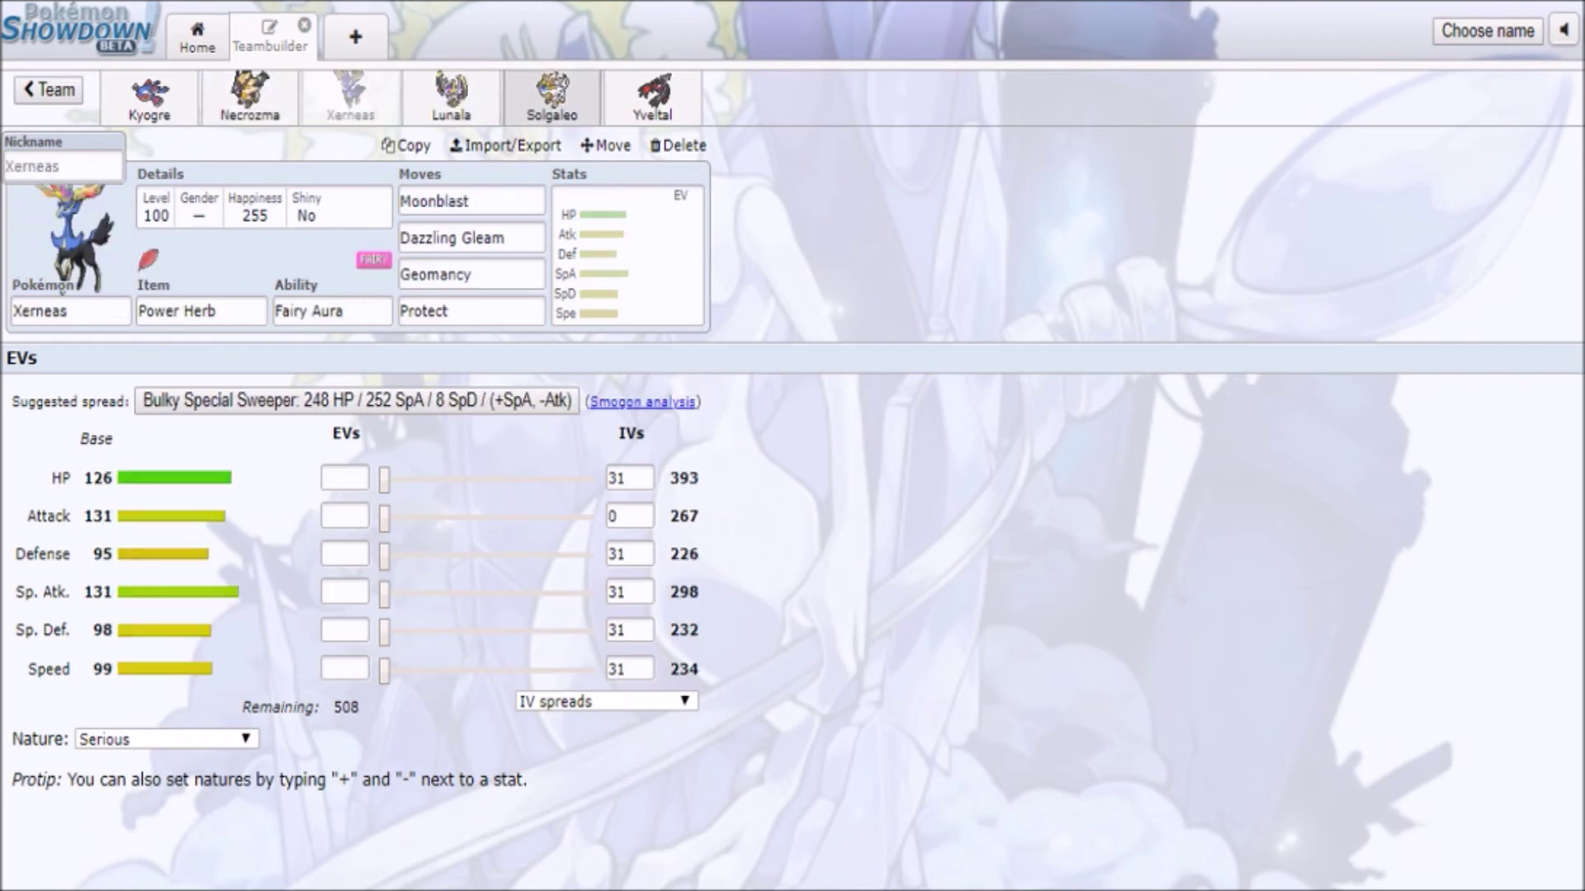
- Examine Yveltal's base stats and its list of available moves
click(652, 94)
click(471, 238)
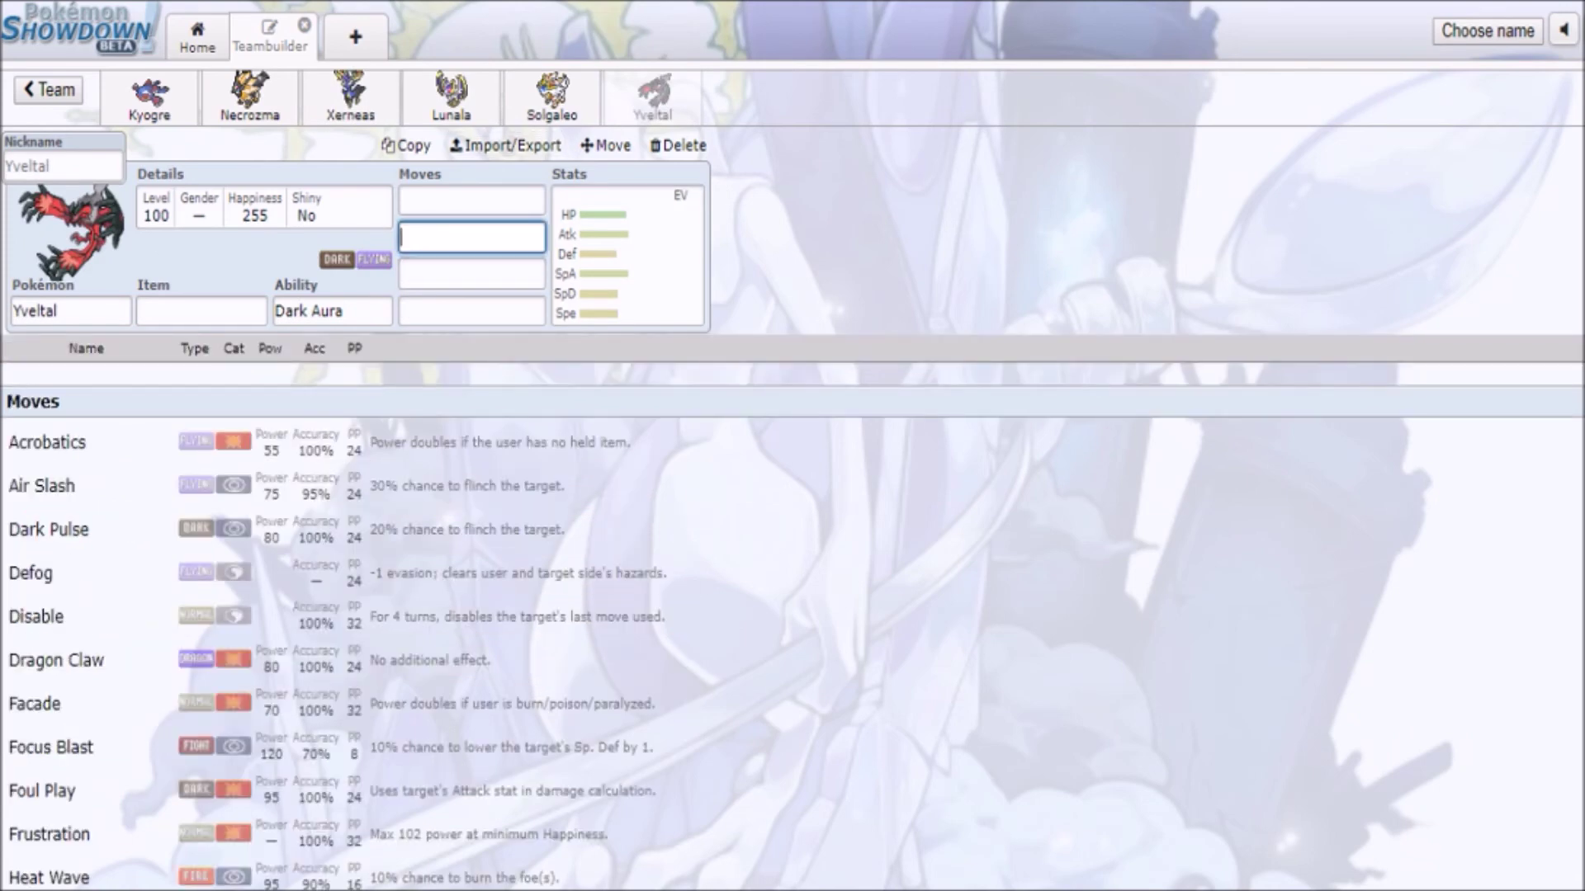
click(627, 254)
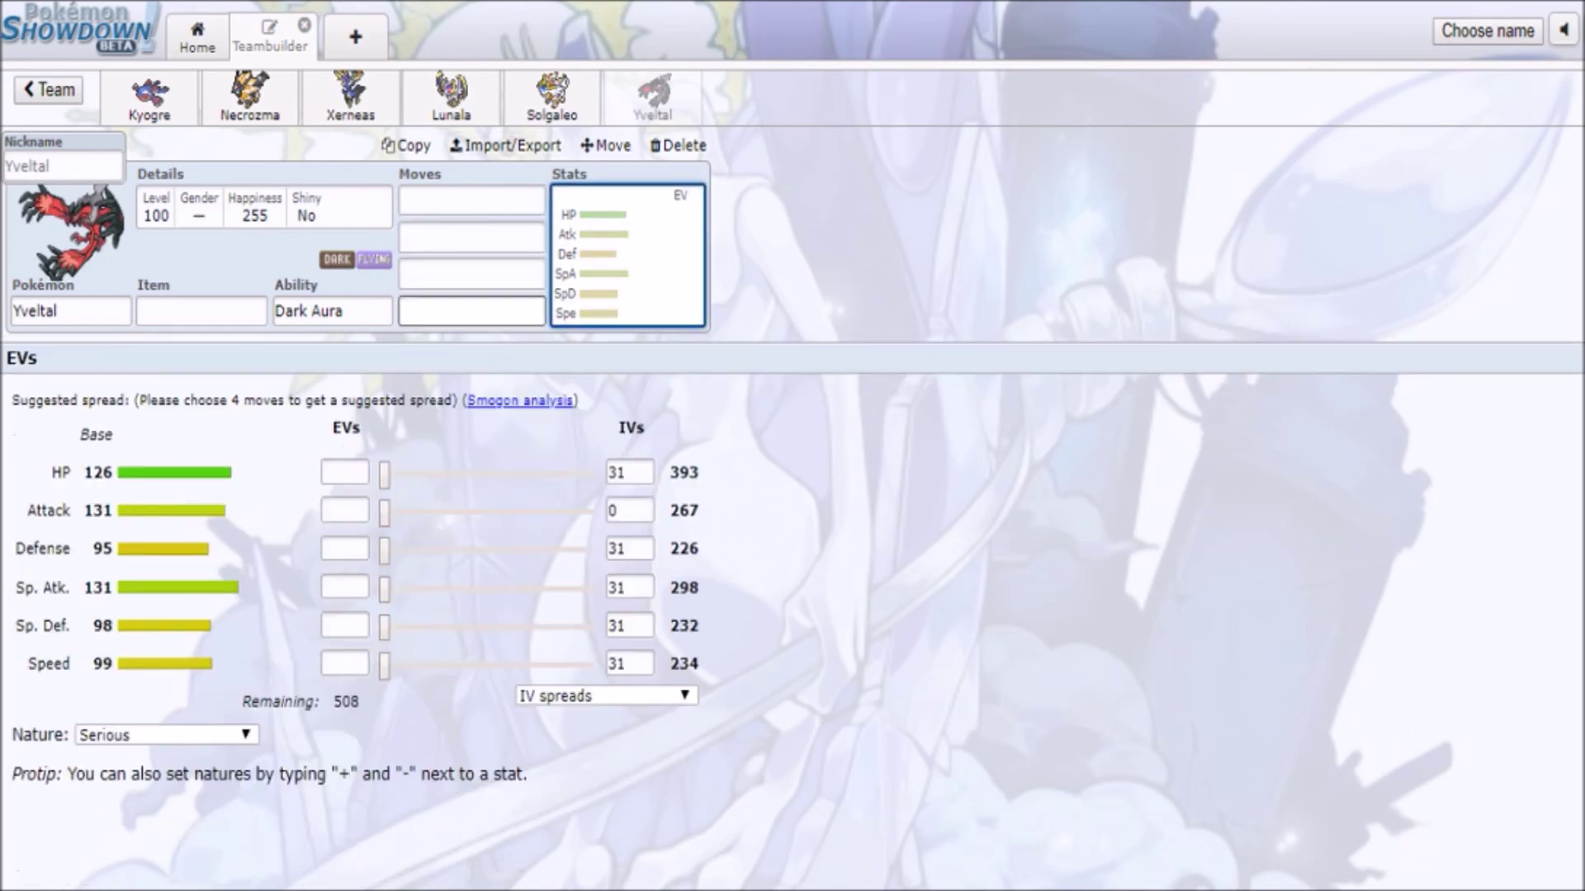
click(472, 200)
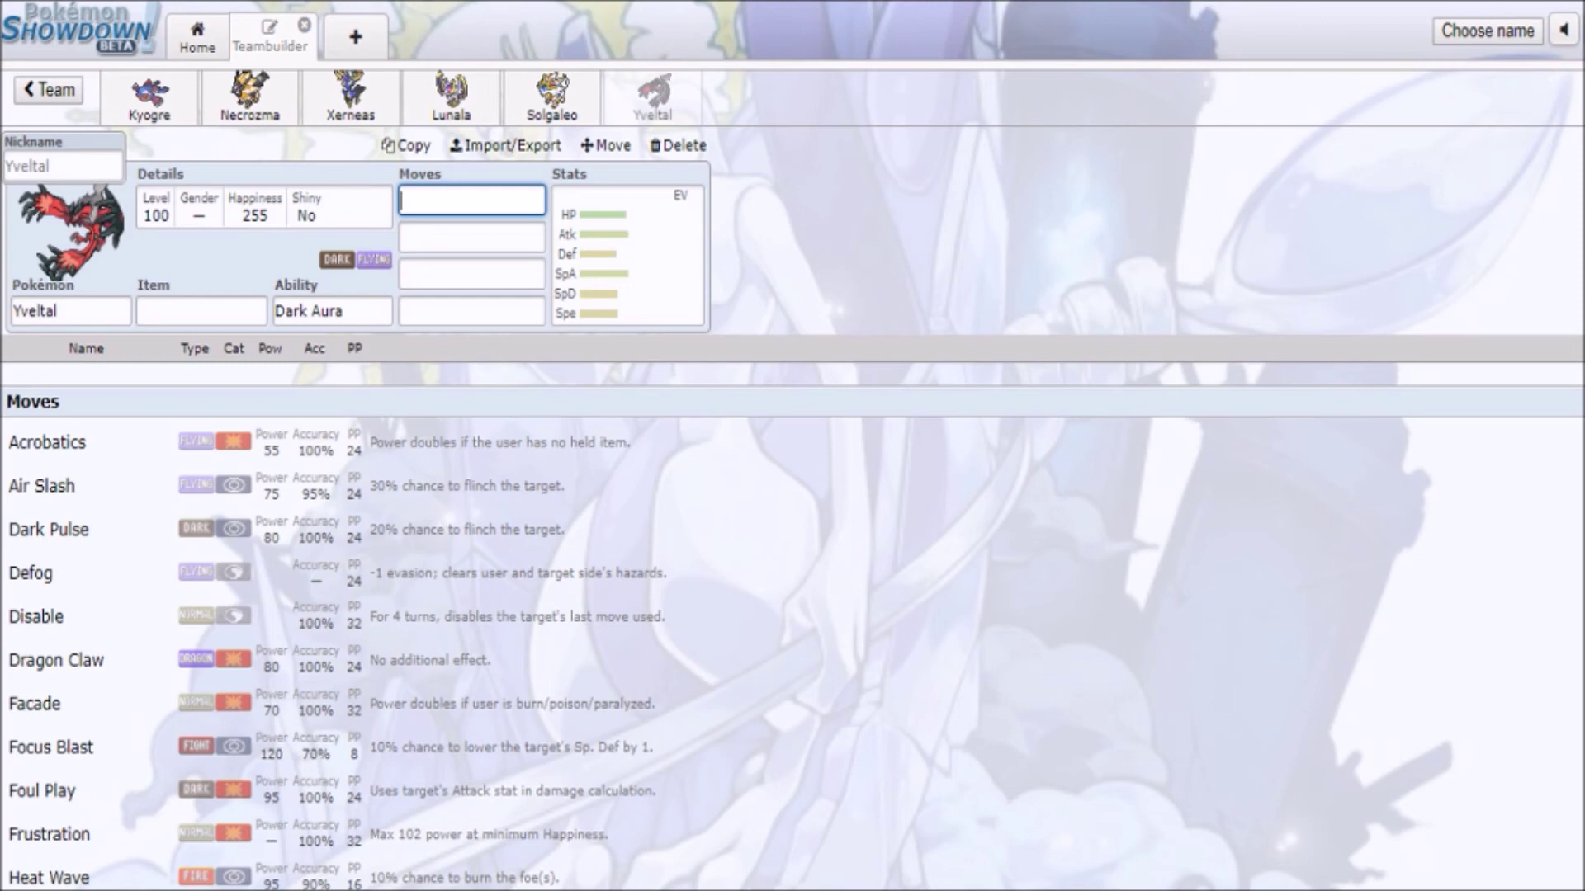
click(627, 255)
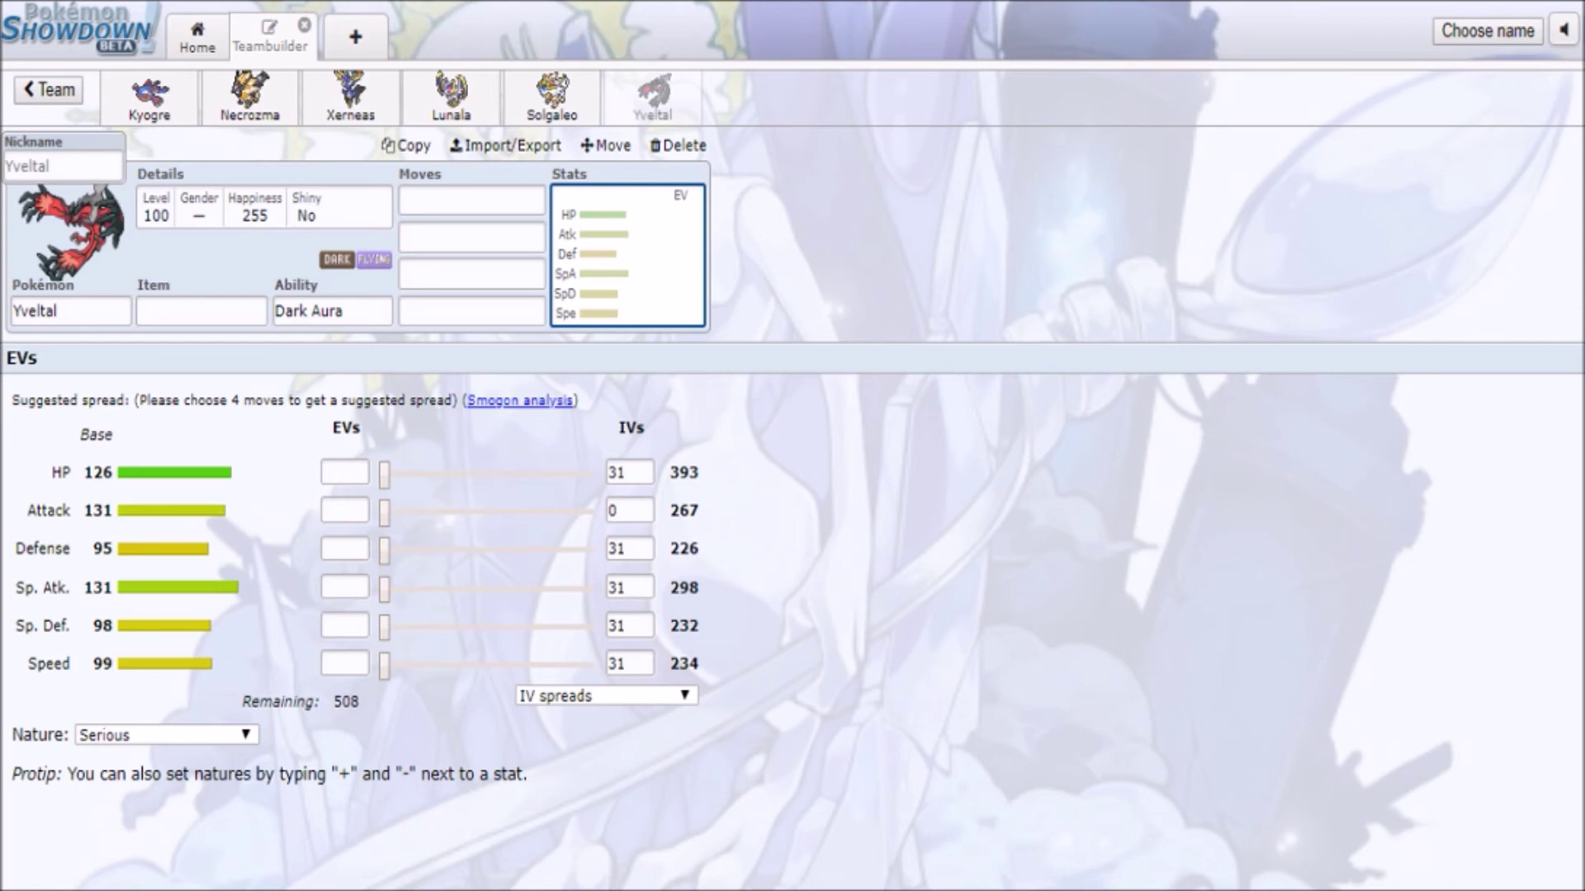
- Set Yveltal's first move to Foul Play and its second move to Sucker Punch
click(472, 201)
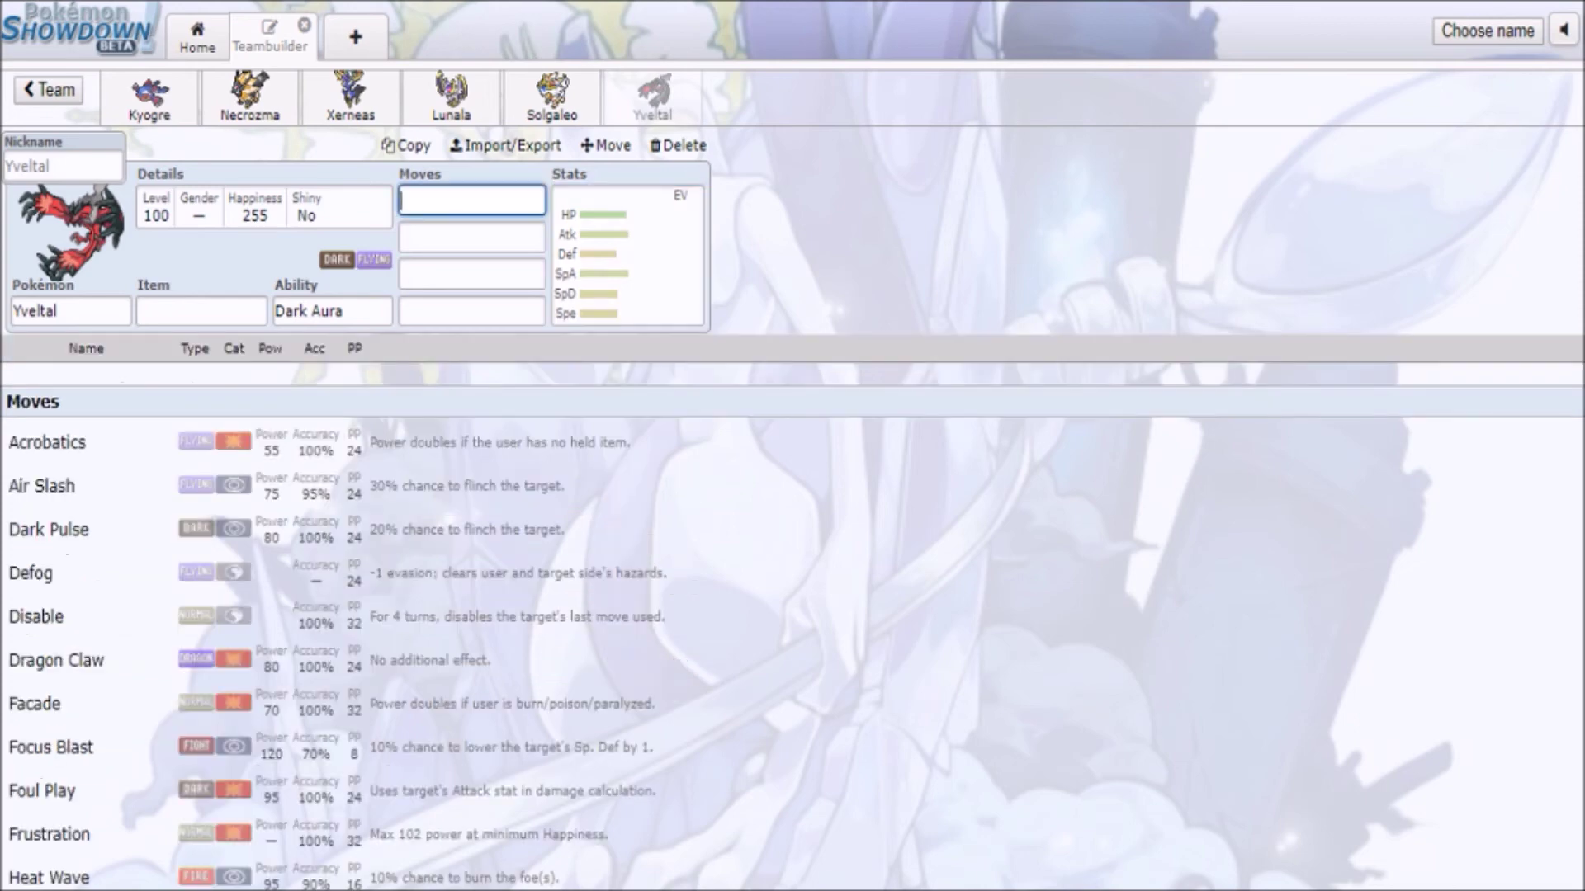
text(fou)
key(Return)
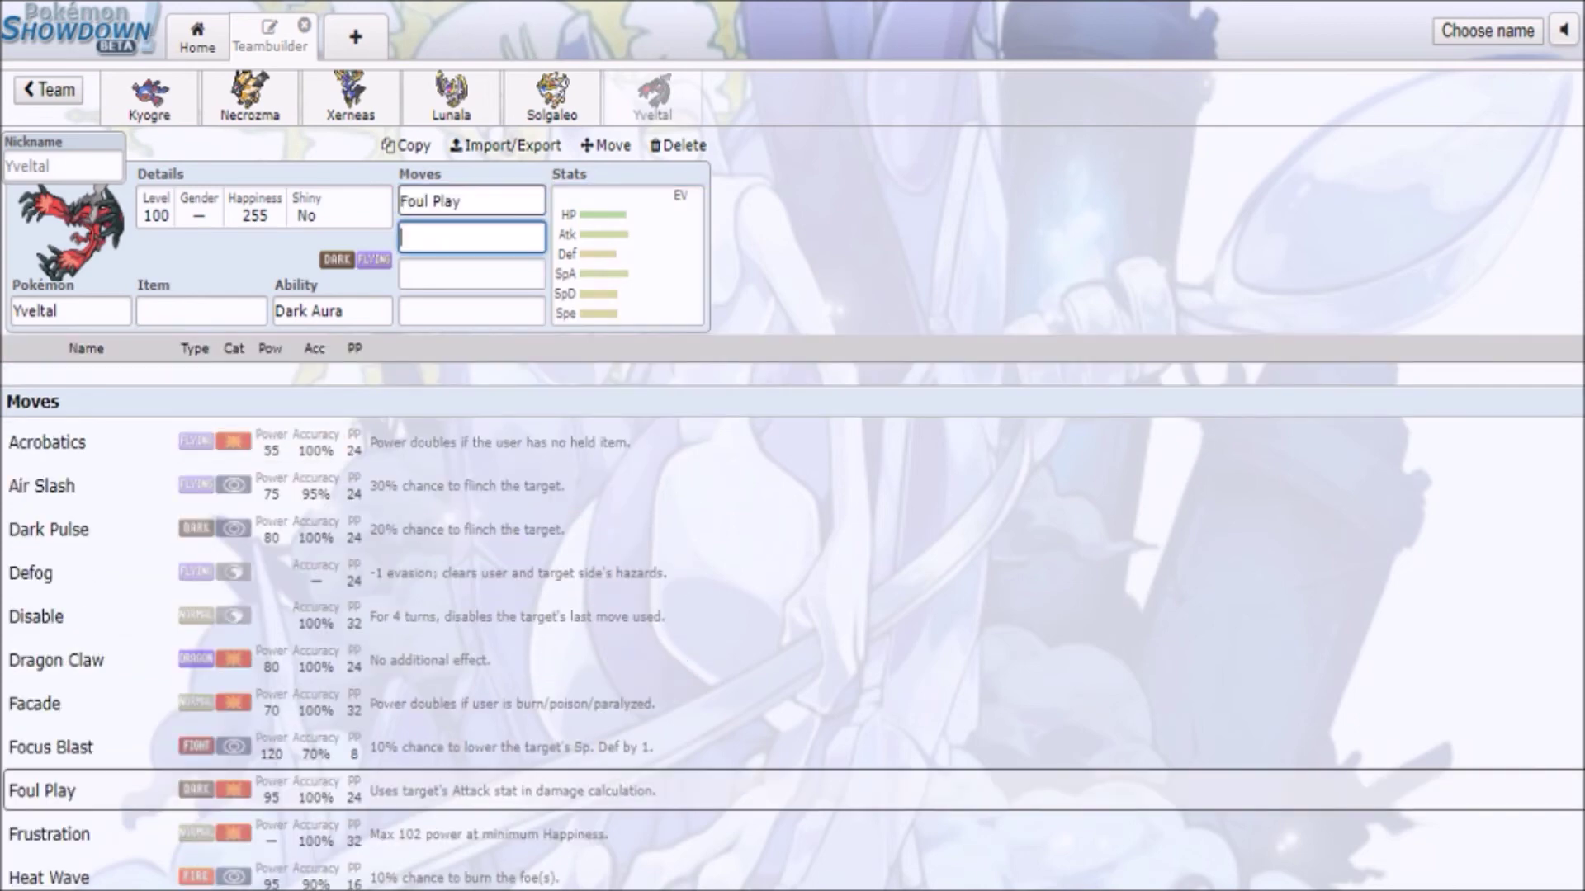
text(suck)
key(Return)
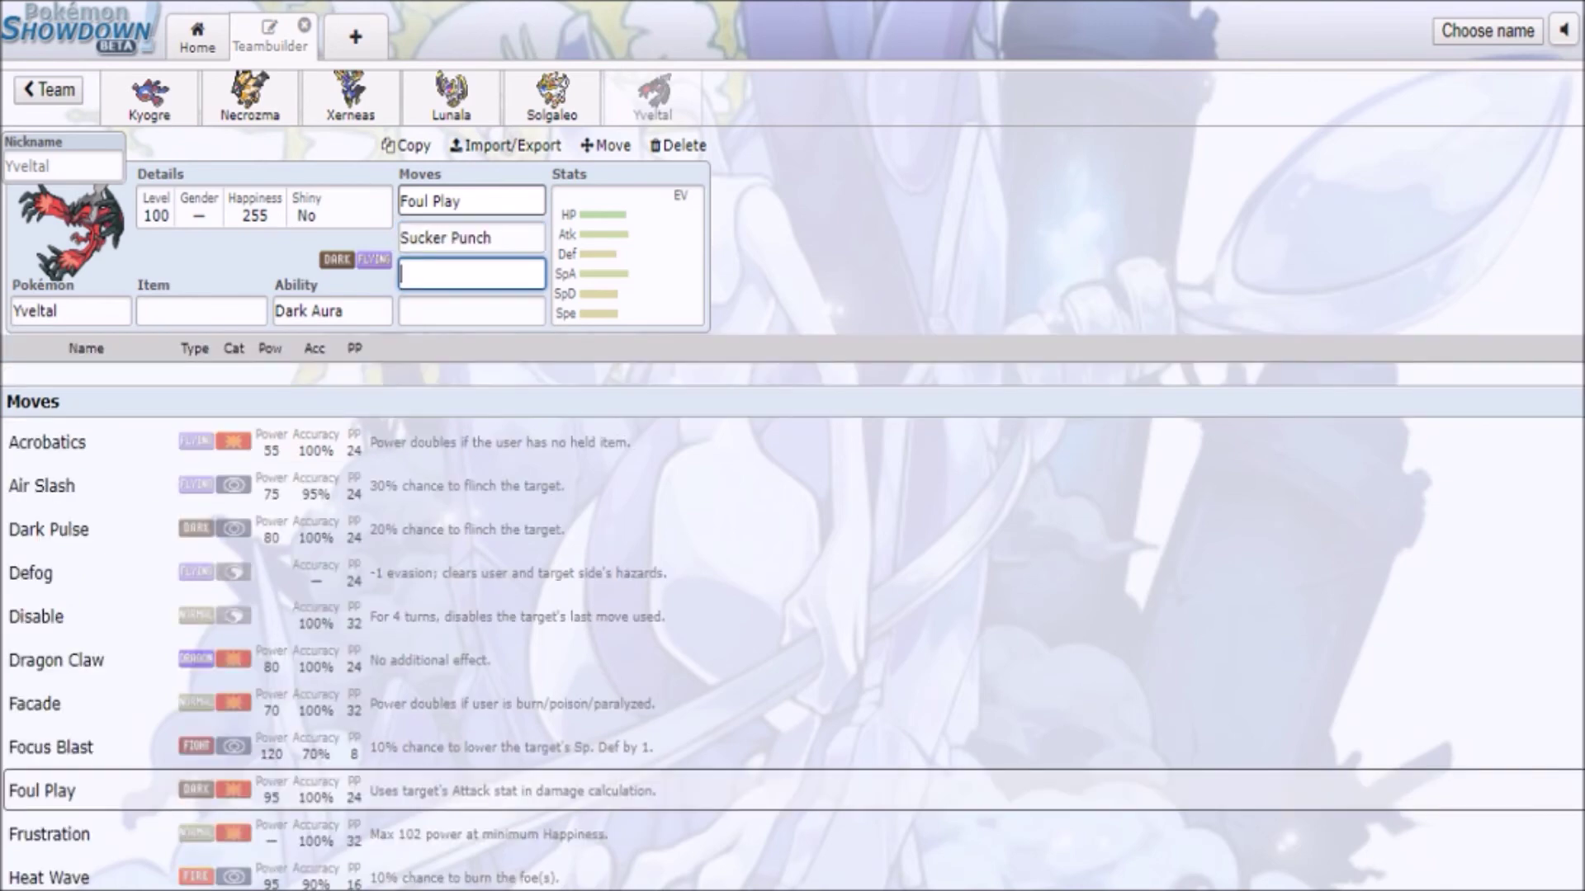
- Review Yveltal's Speed stat and Foul Play's description, and look over the sets of Lunala, Solgaleo, Necrozma and Xerneas
click(472, 237)
click(627, 254)
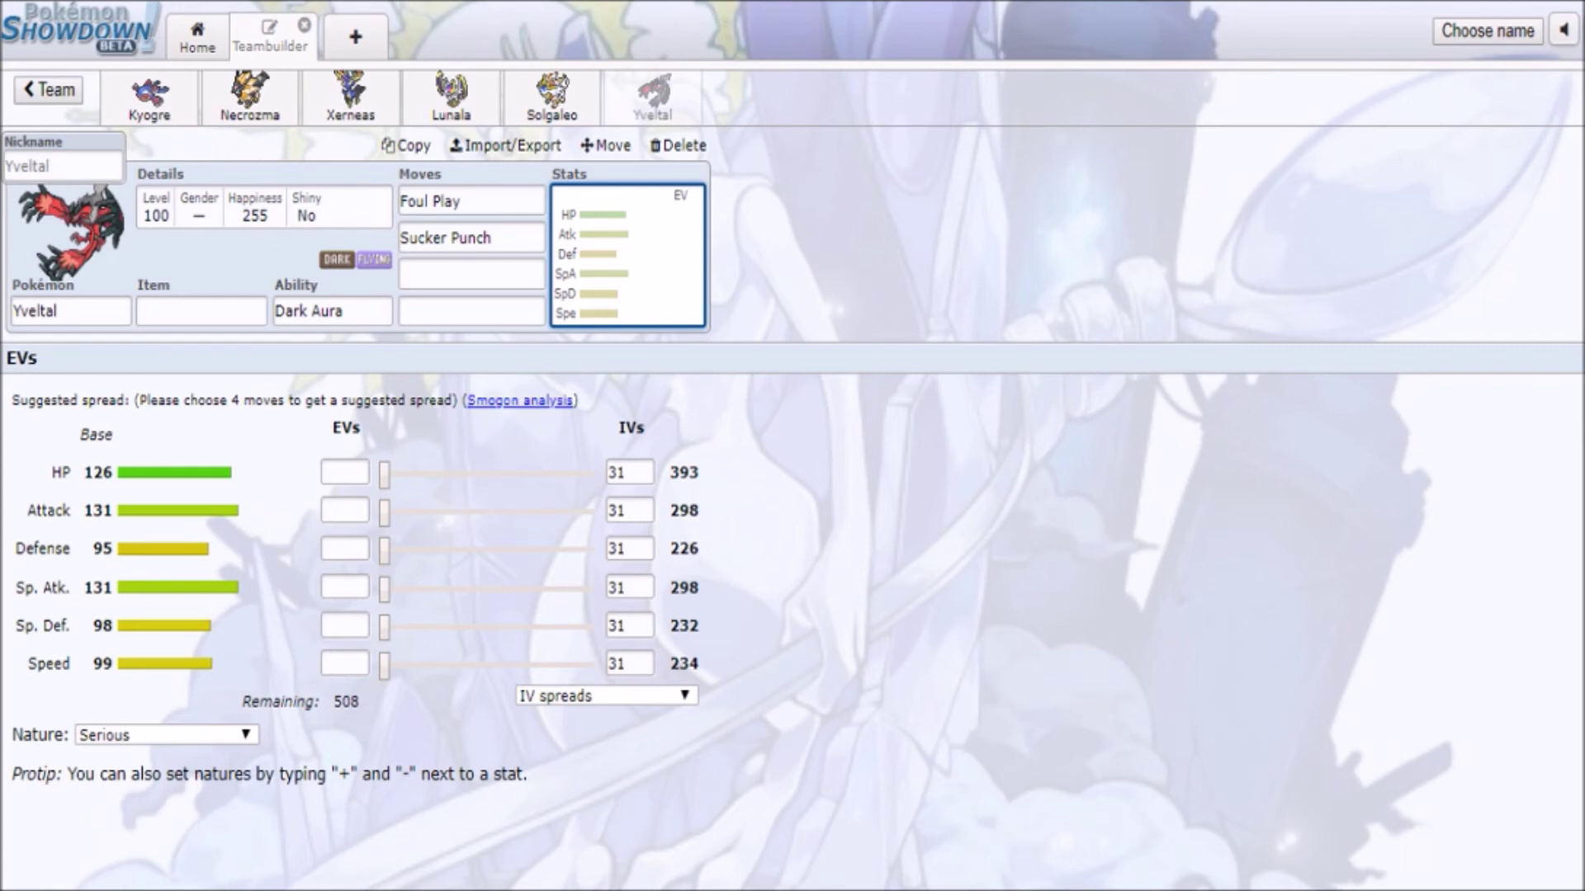
double_click(102, 664)
click(472, 273)
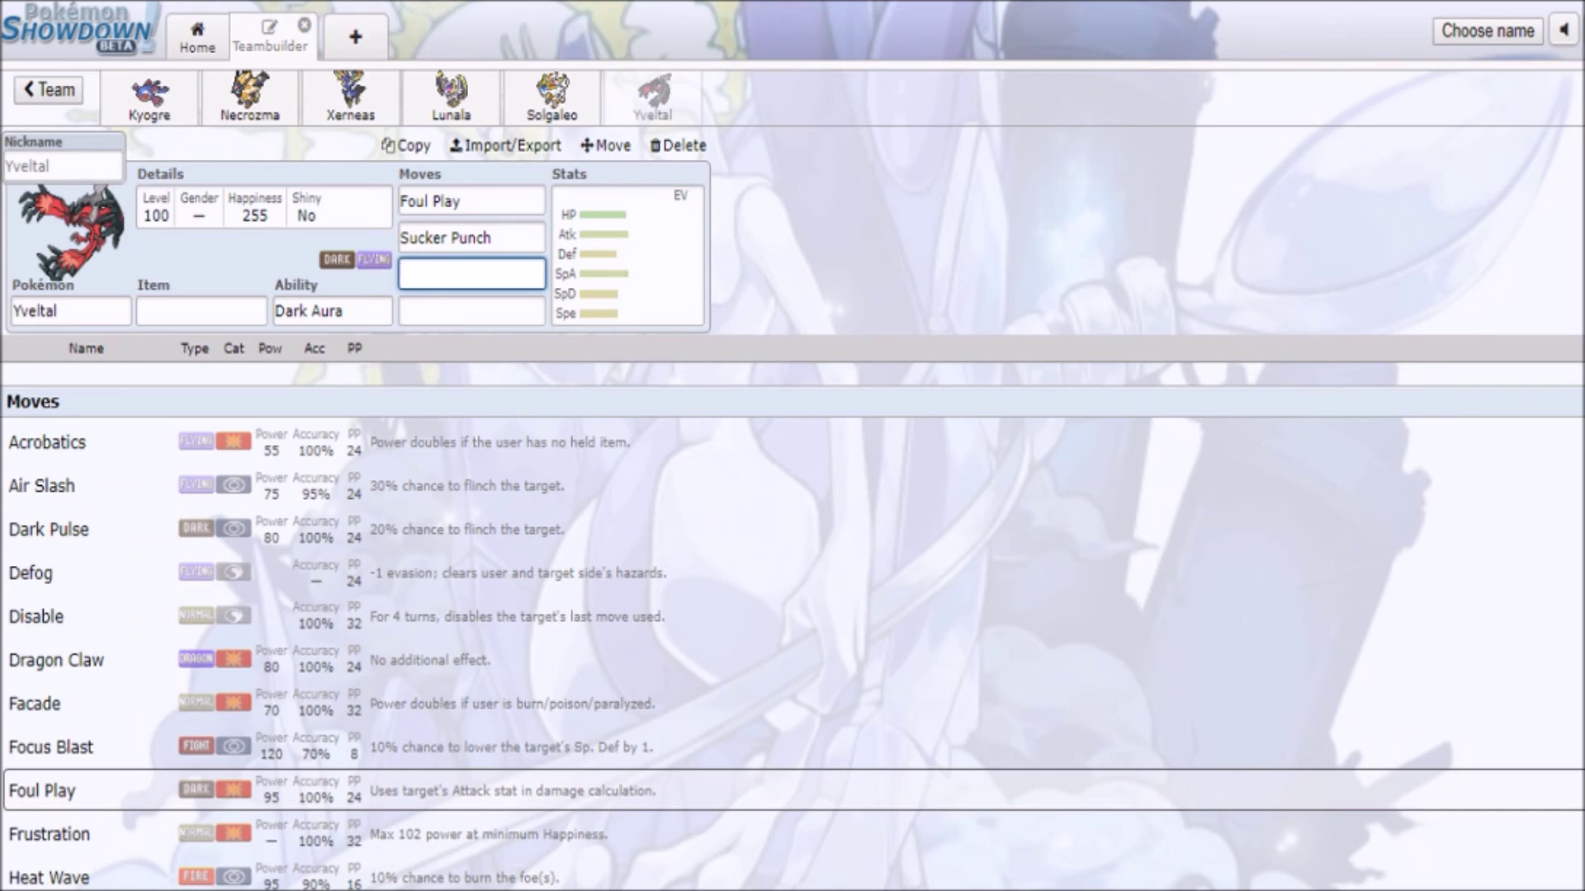
double_click(446, 201)
click(627, 255)
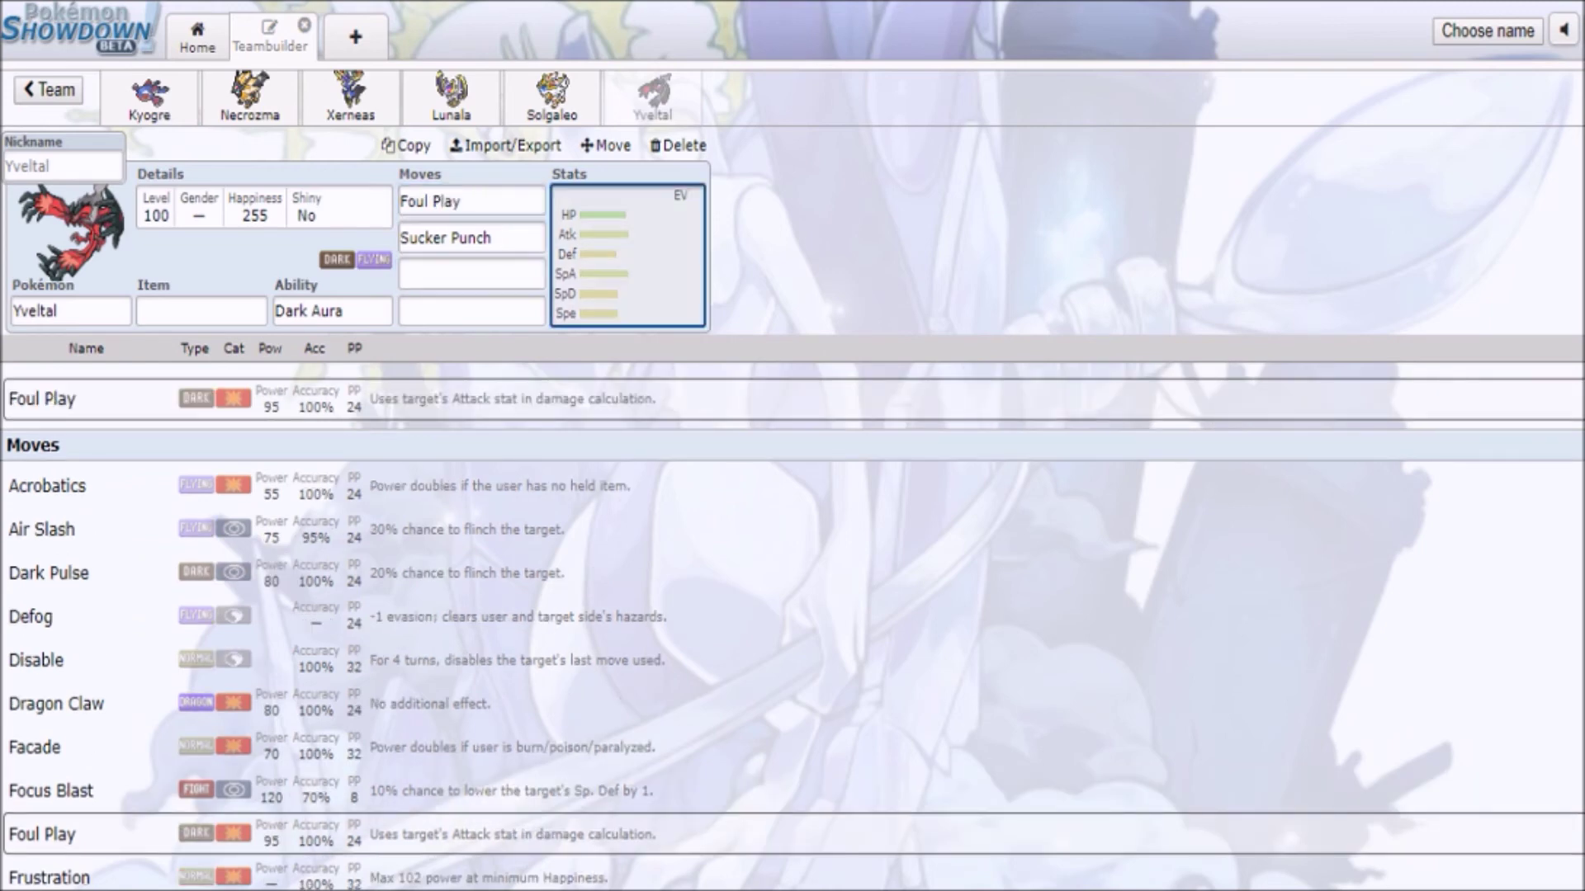
click(471, 274)
click(451, 98)
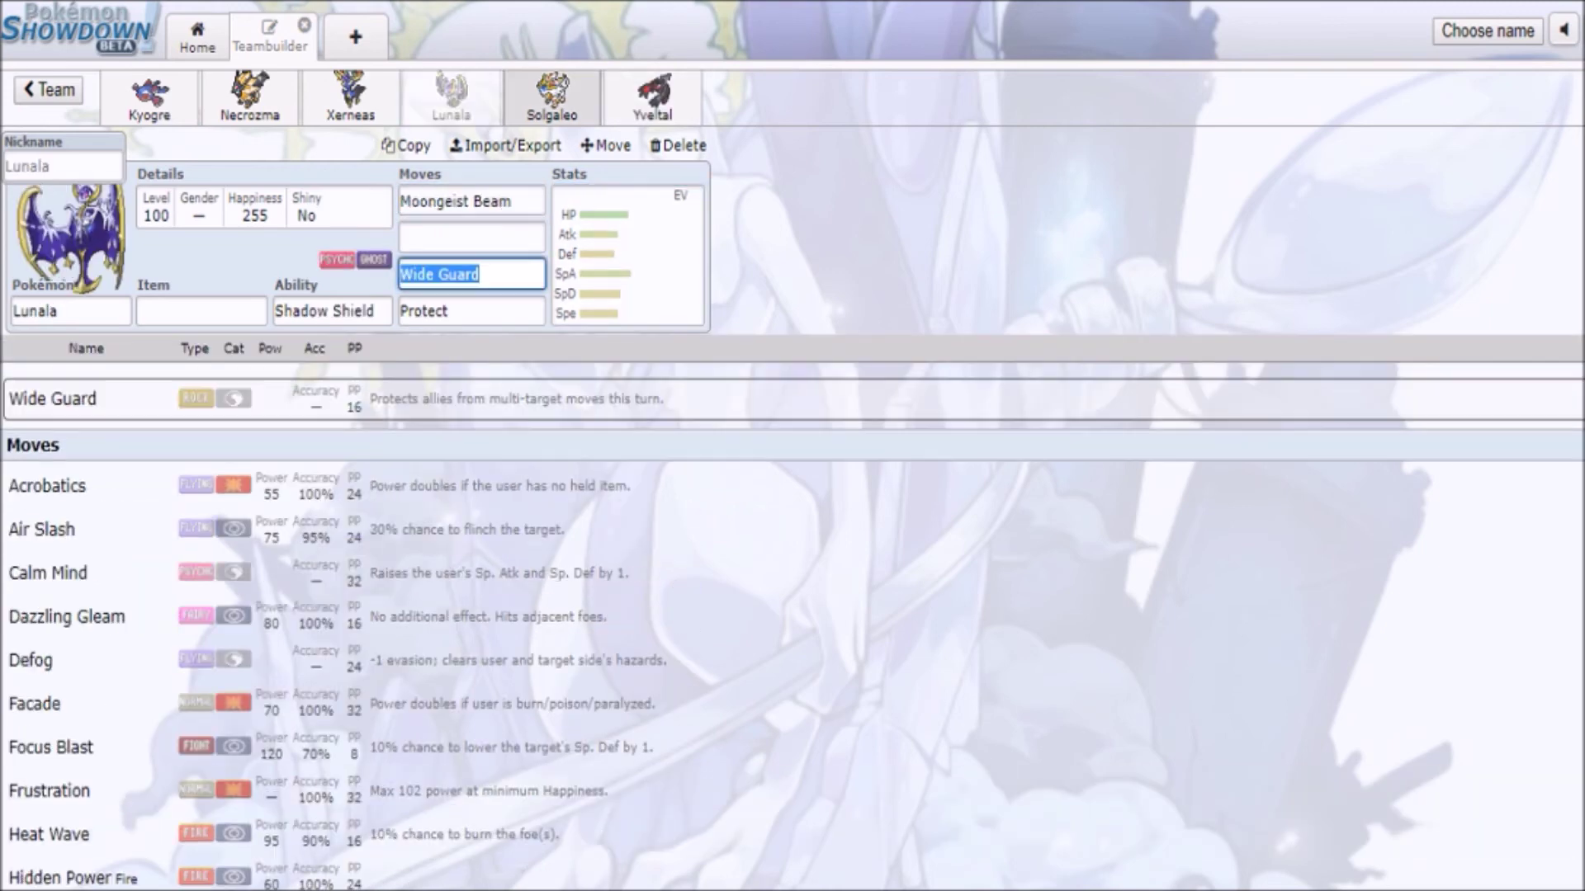
click(552, 97)
click(250, 95)
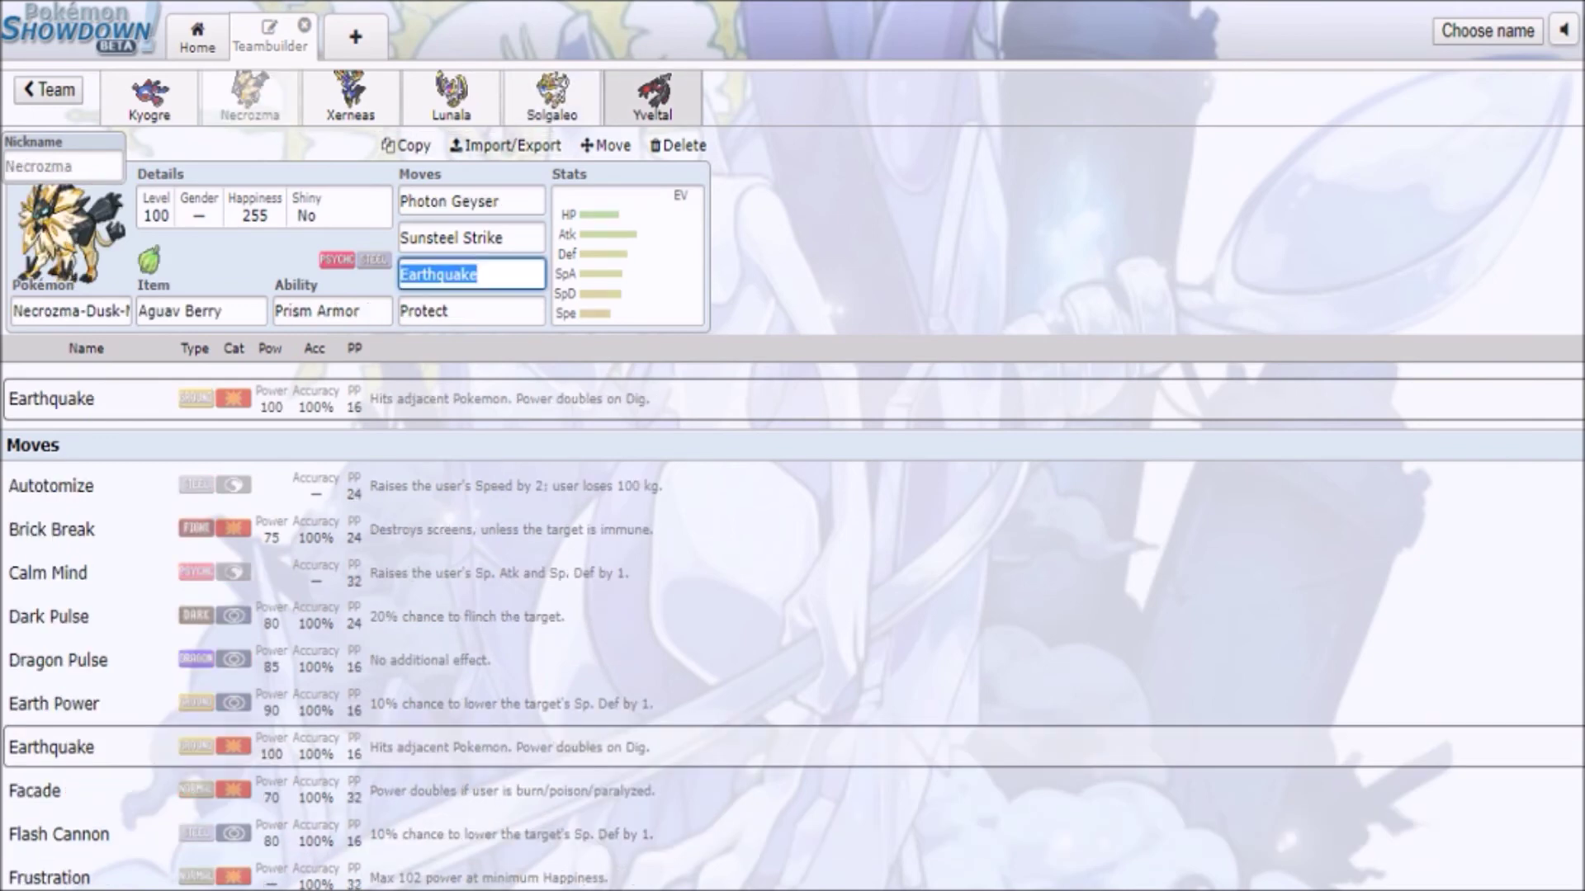
click(653, 95)
click(351, 95)
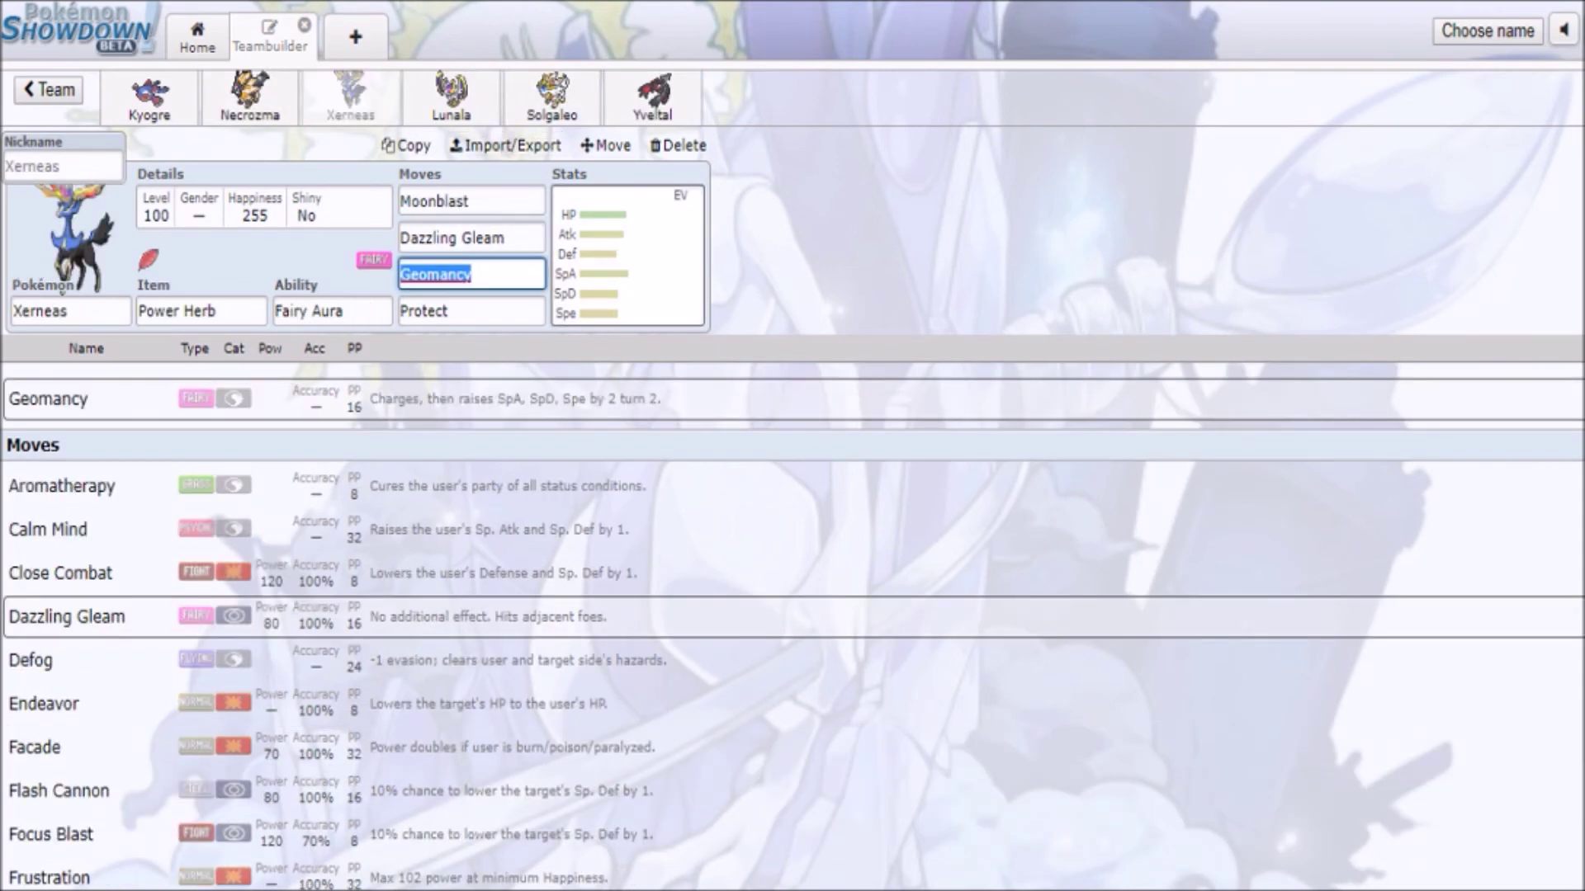
- Set Yveltal's third move to Tailwind
click(652, 95)
text(tail)
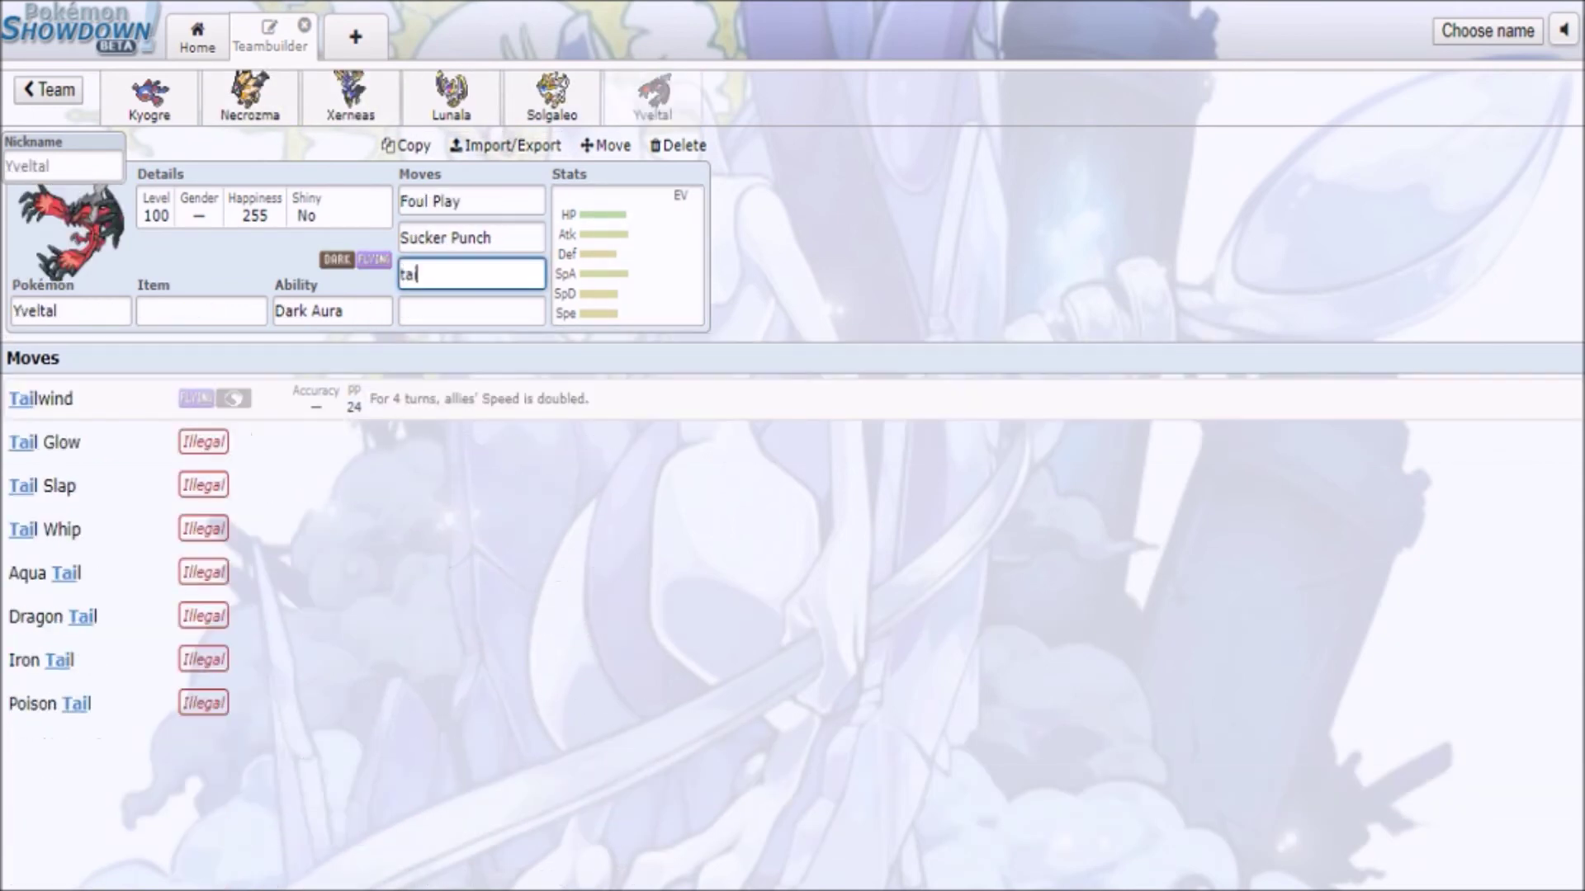
key(Return)
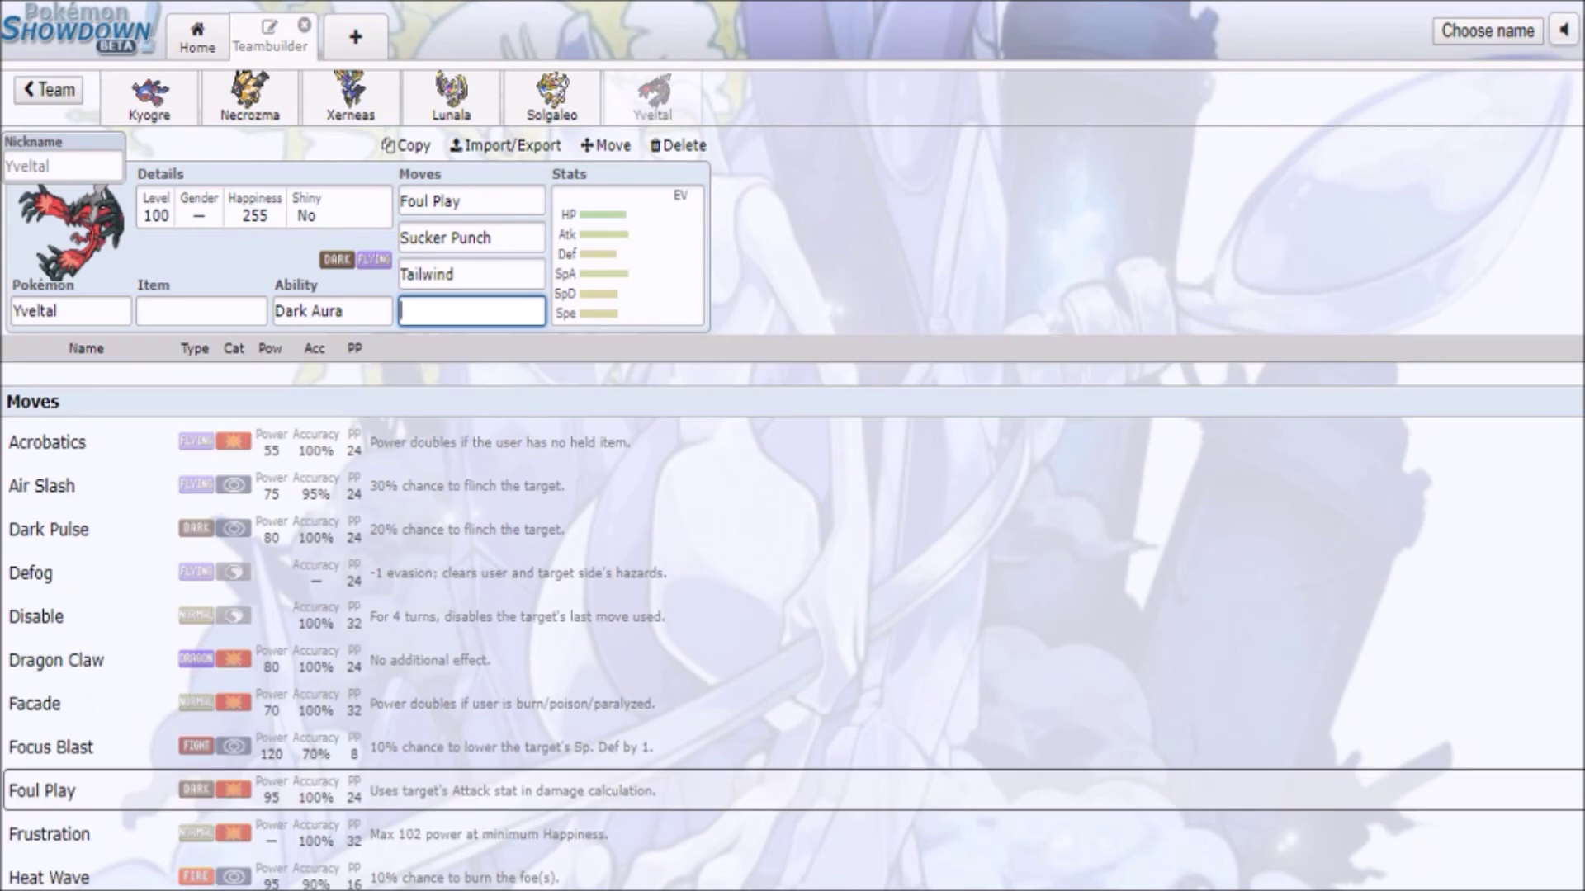
- Replace Yveltal's second move with Oblivion Wing and its first move with Knock Off
click(471, 238)
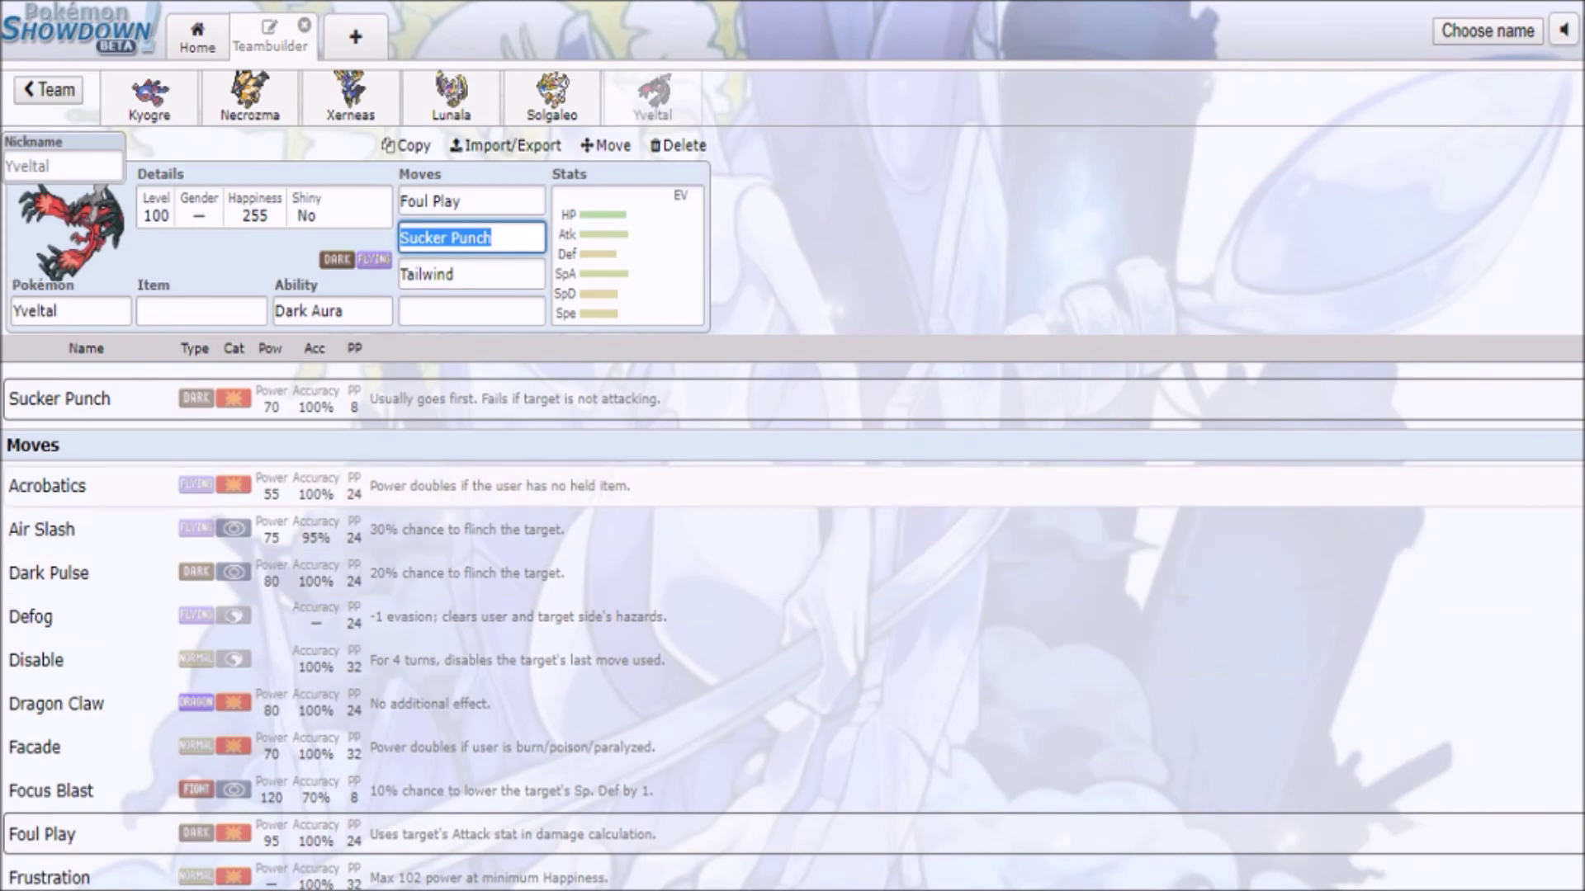
text(on)
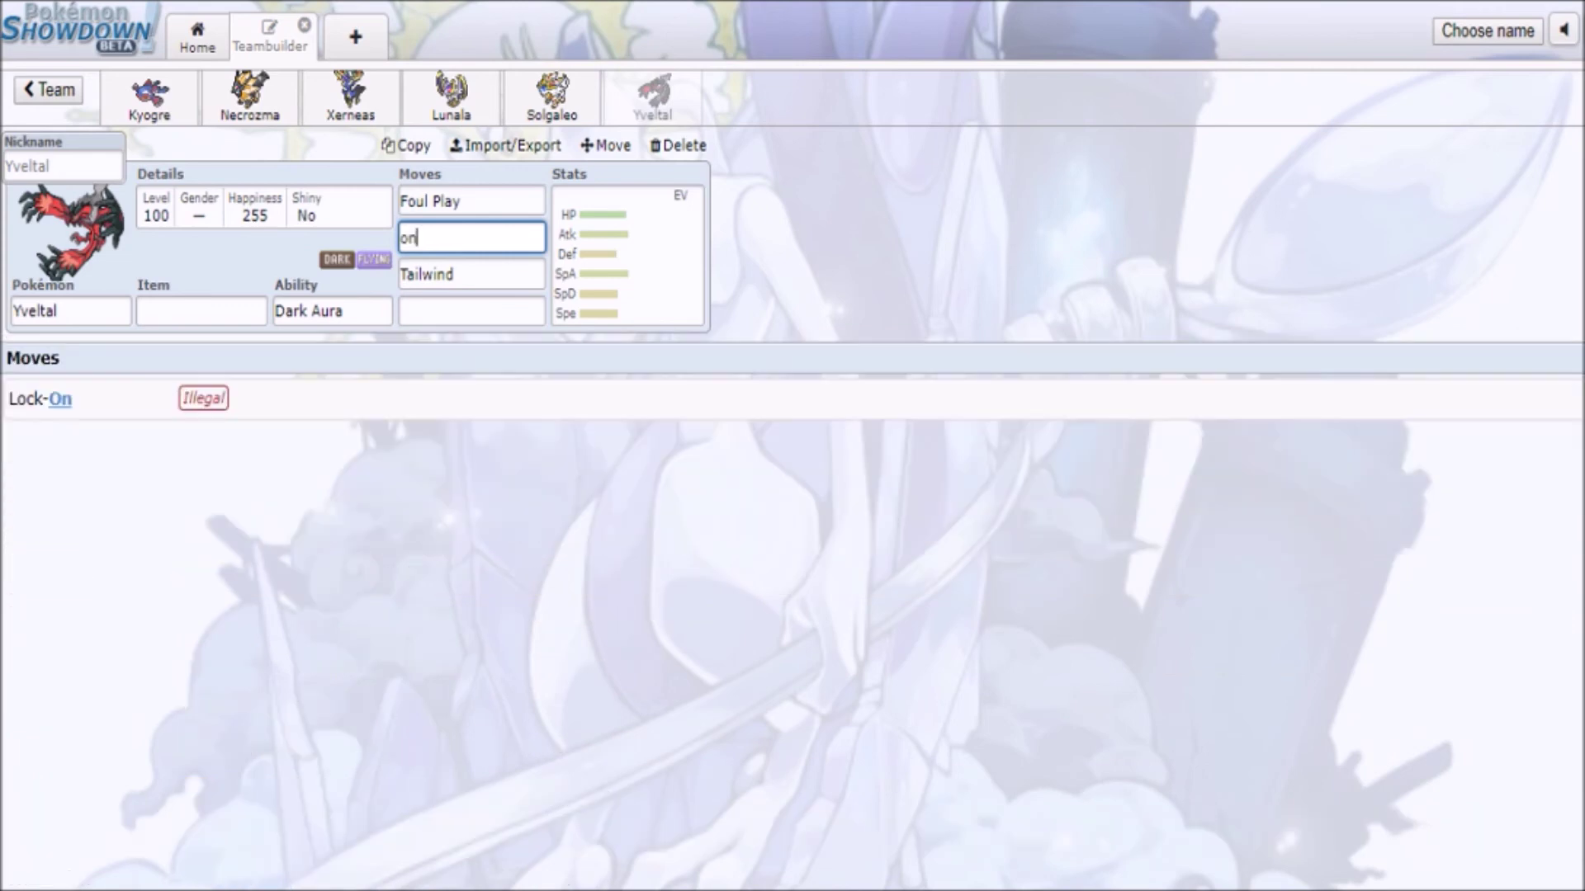
key(BackSpace)
key(Return)
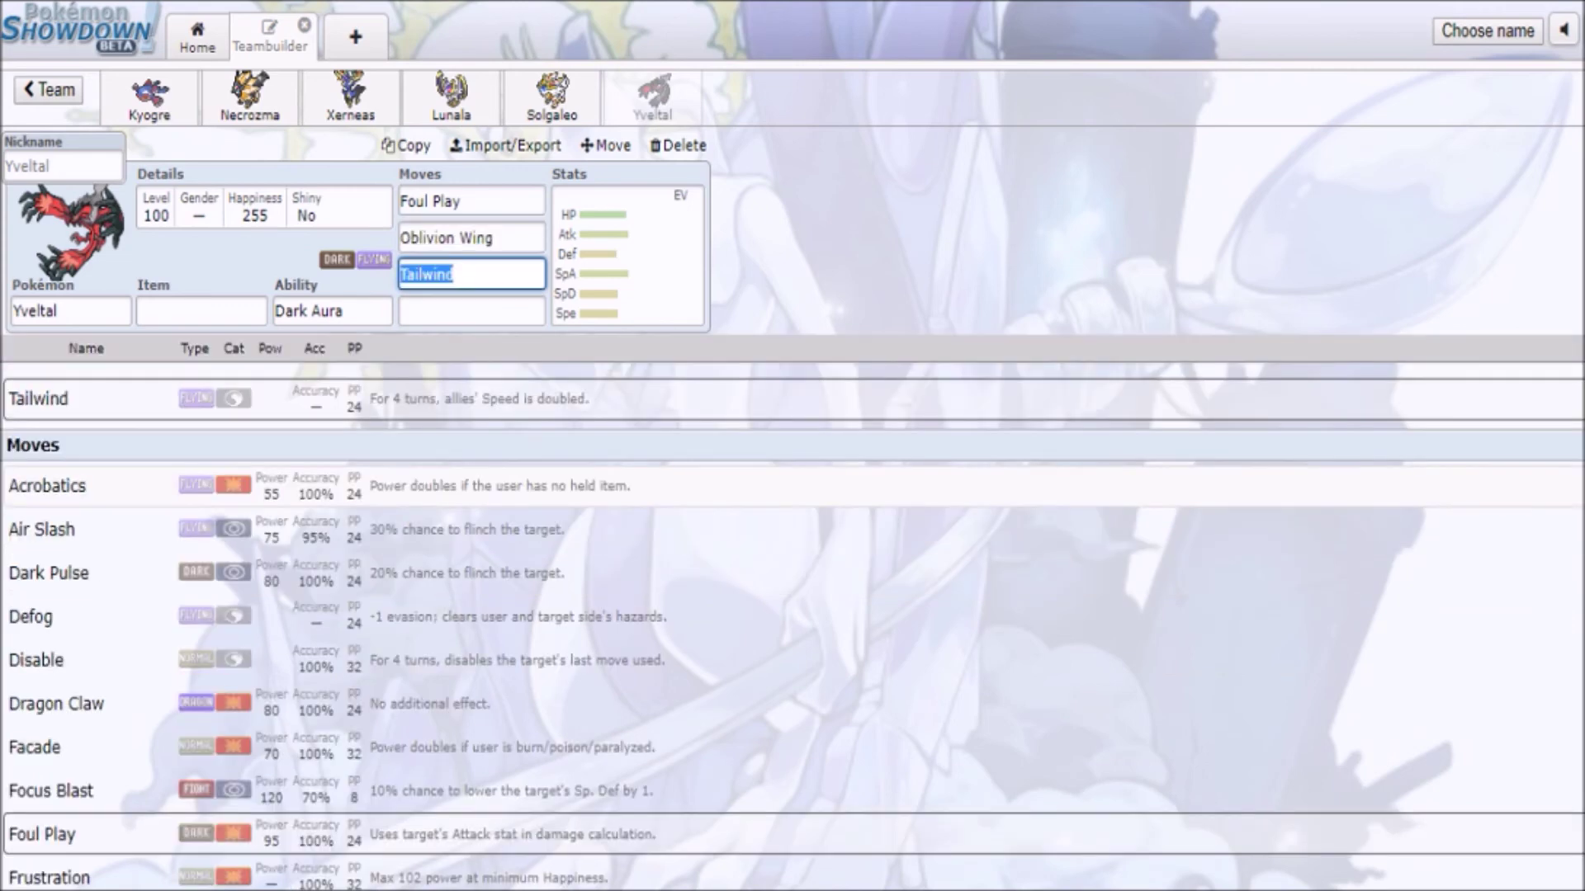
click(470, 201)
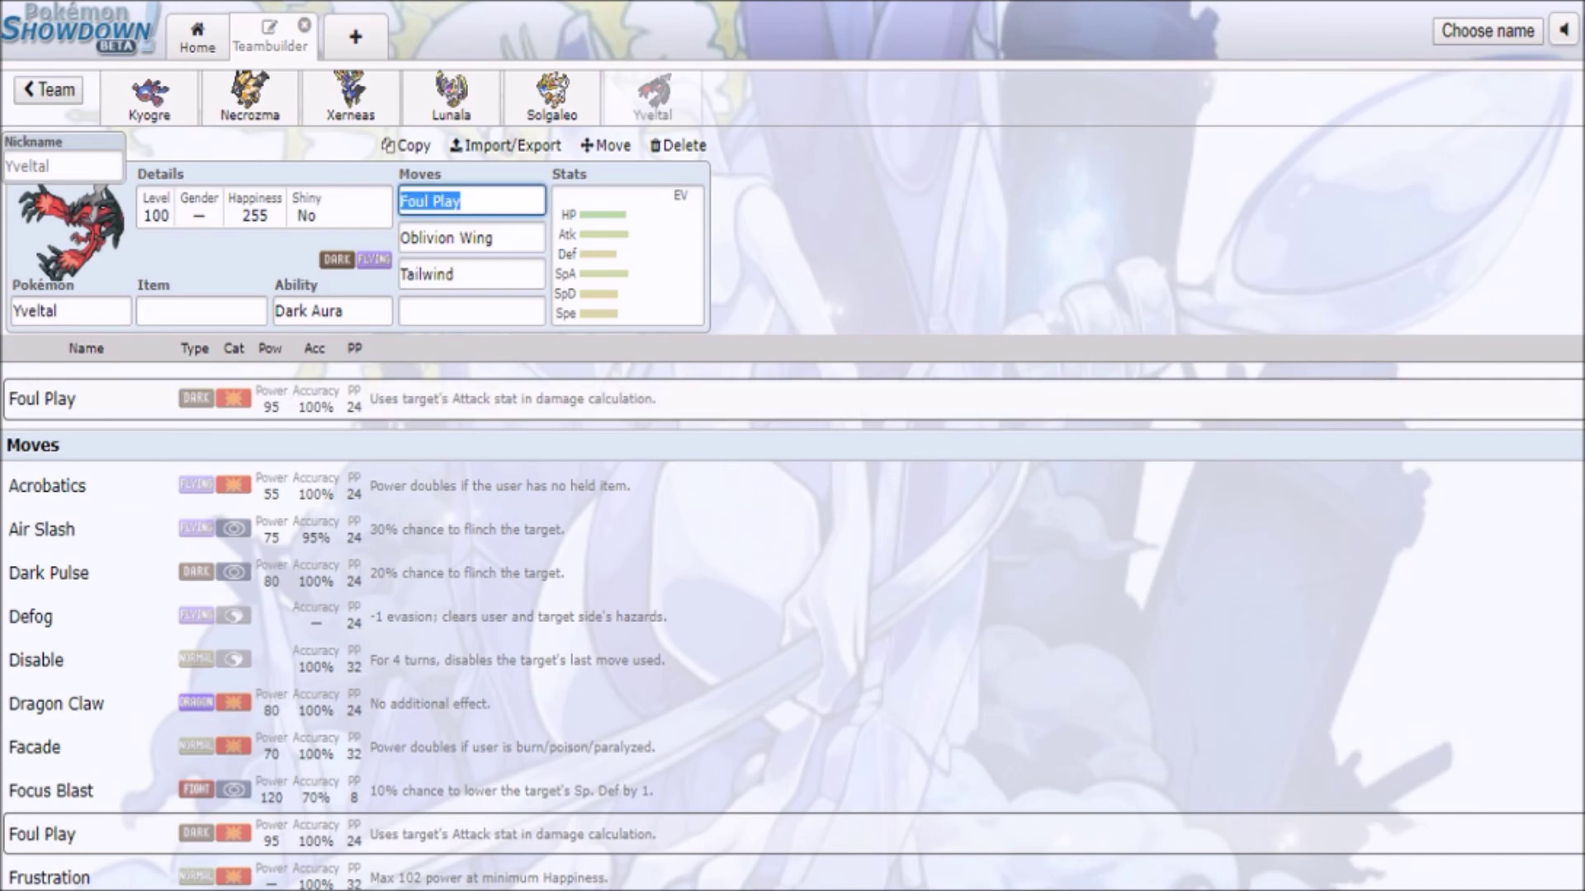
text(kn)
key(Return)
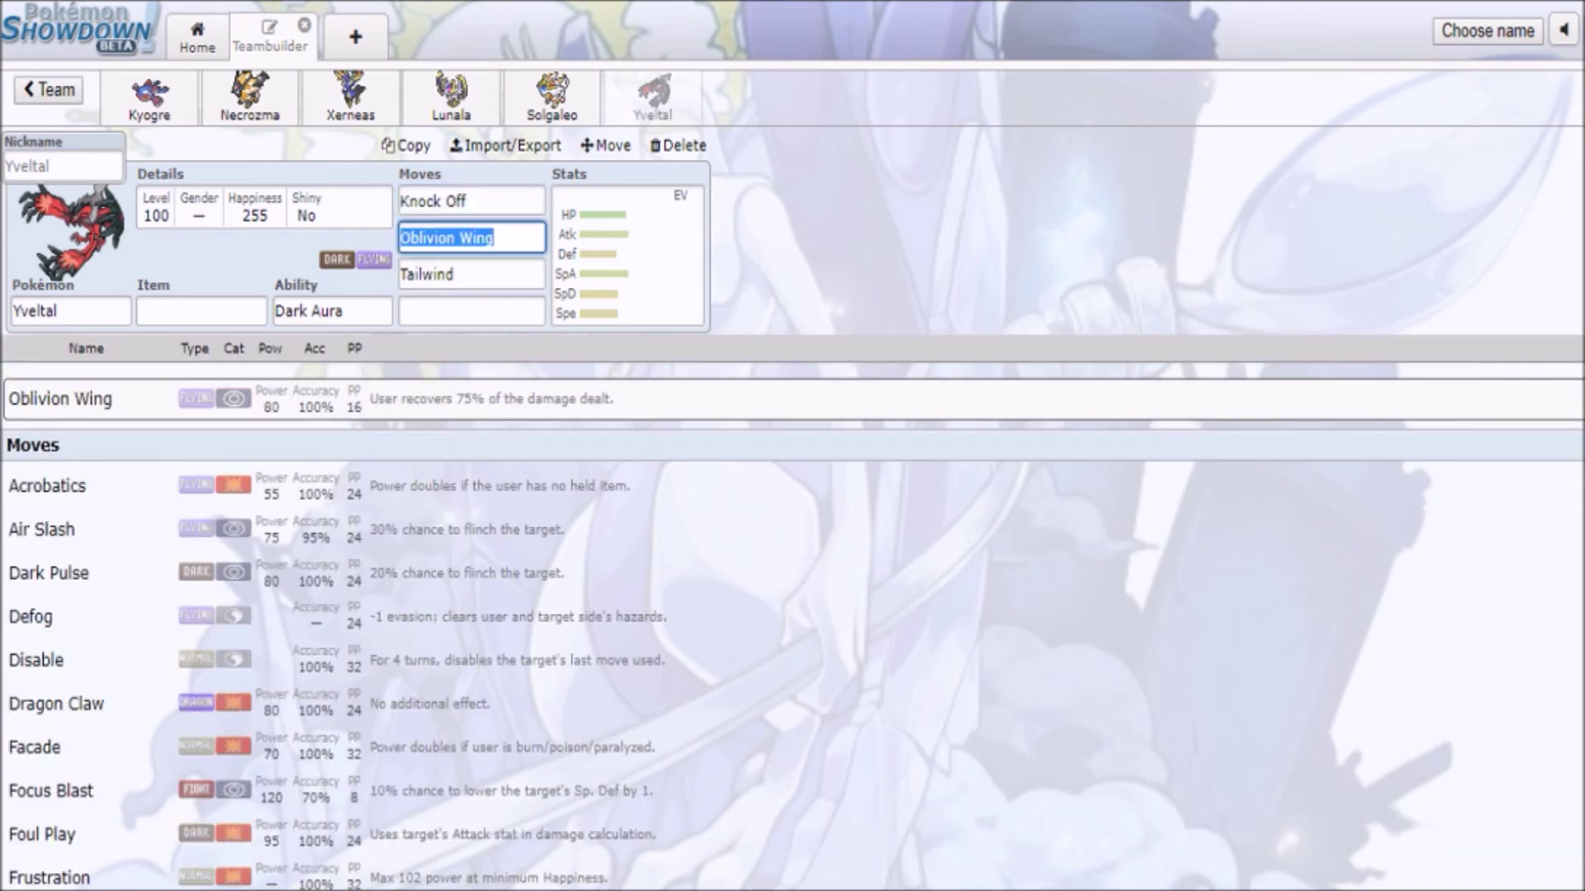
- Give Yveltal the Choice Band as its item and view its ability description
click(201, 311)
click(200, 442)
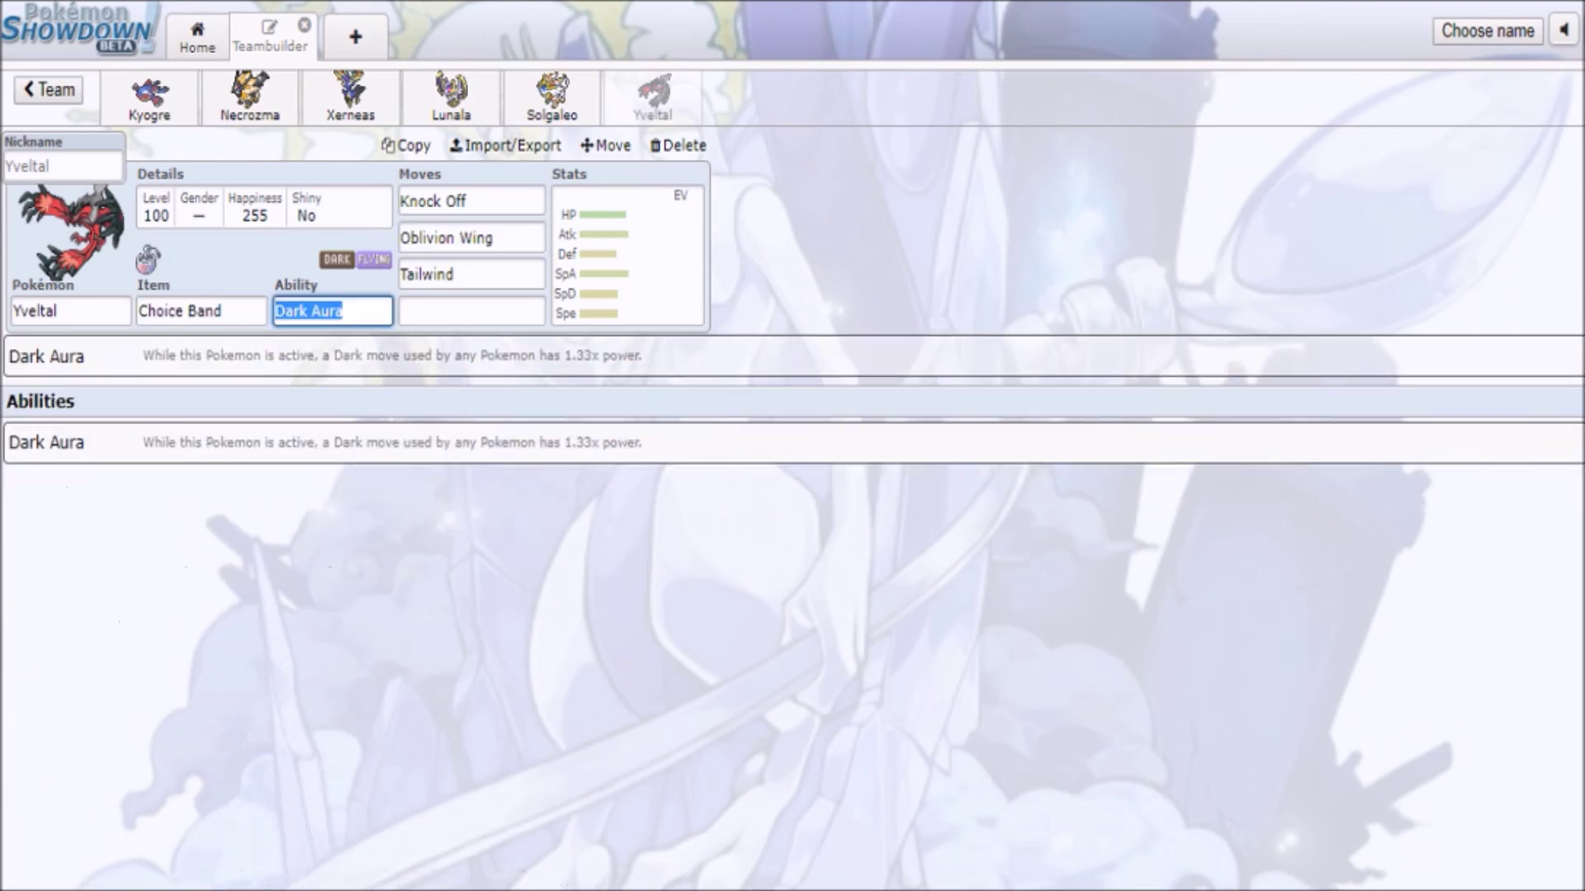
click(345, 311)
- Check Knock Off's description and compare Yveltal's base stats with Solgaleo's
click(455, 201)
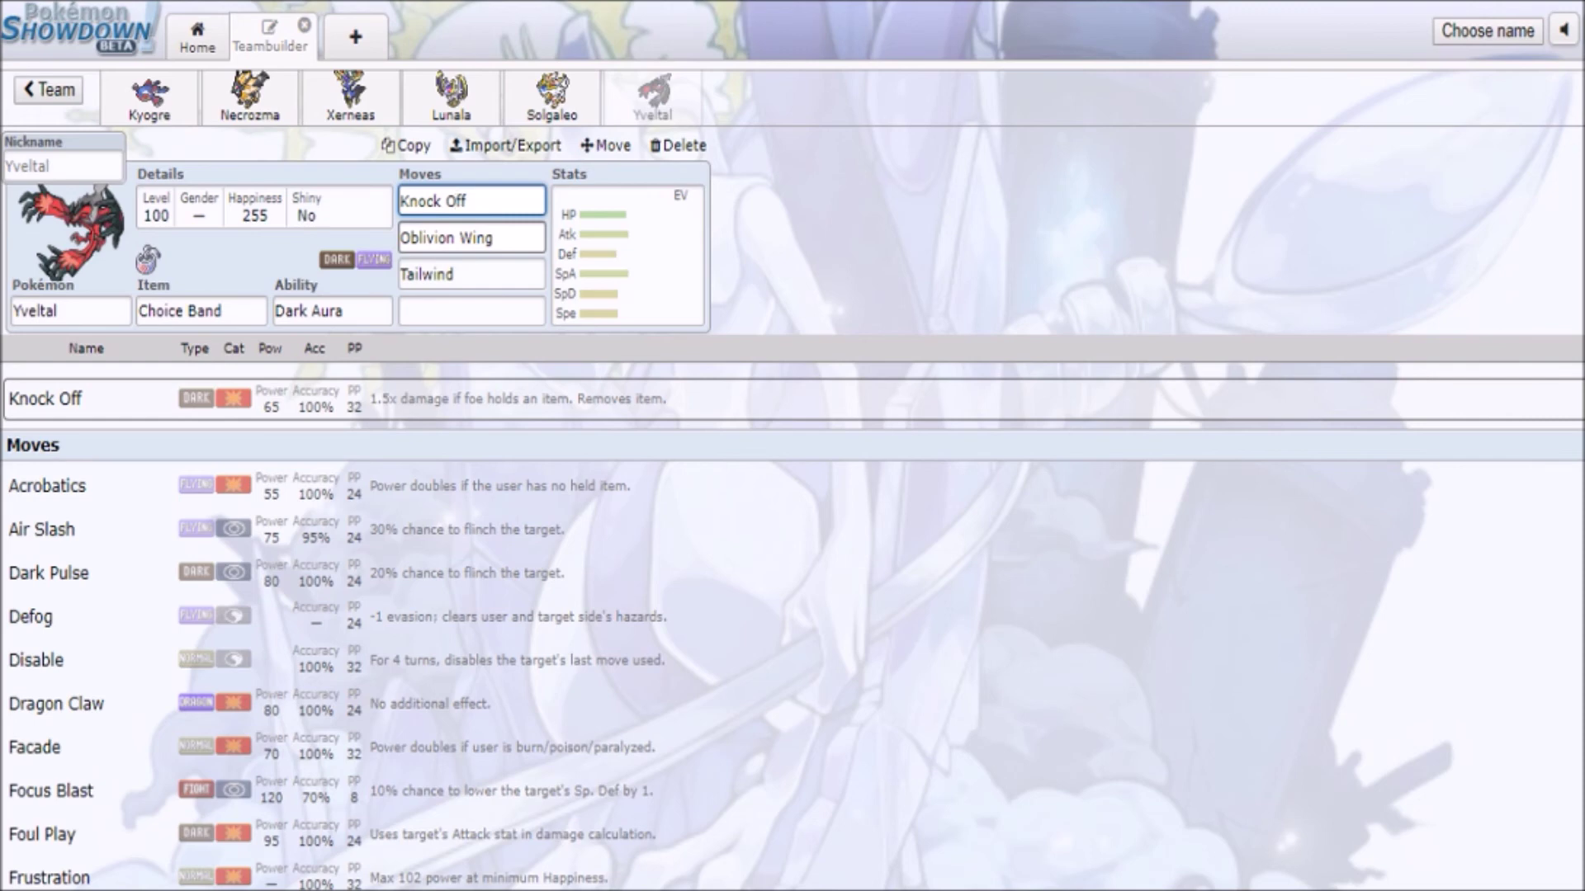
click(627, 256)
click(552, 95)
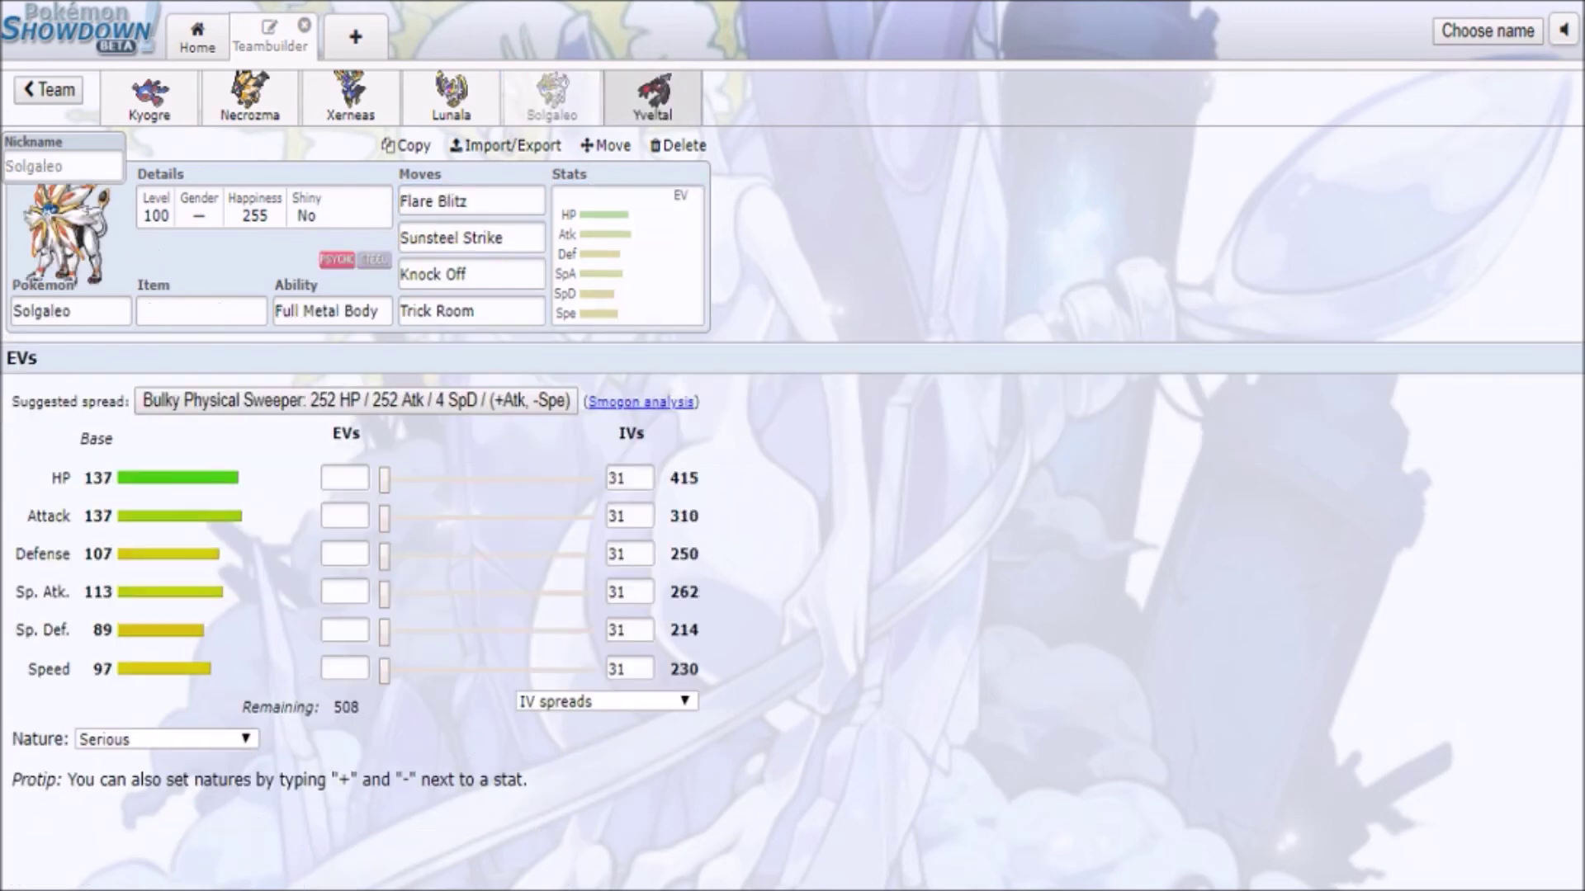
click(652, 97)
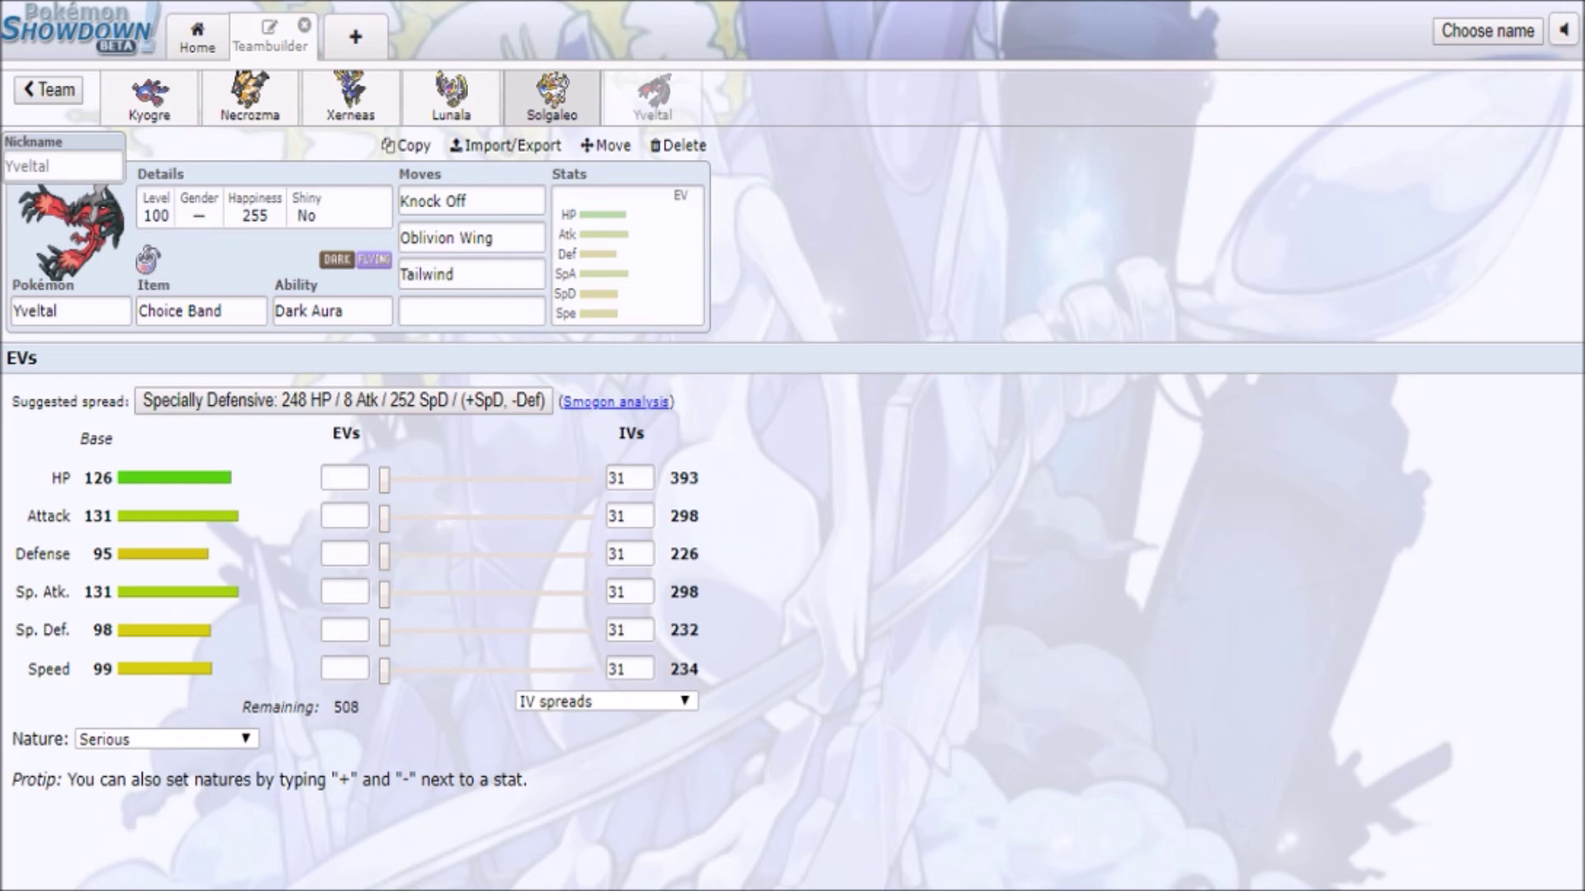
- Look over the Solgaleo, Lunala, Necrozma, Xerneas and Kyogre sets, comparing their stats and moves
click(553, 95)
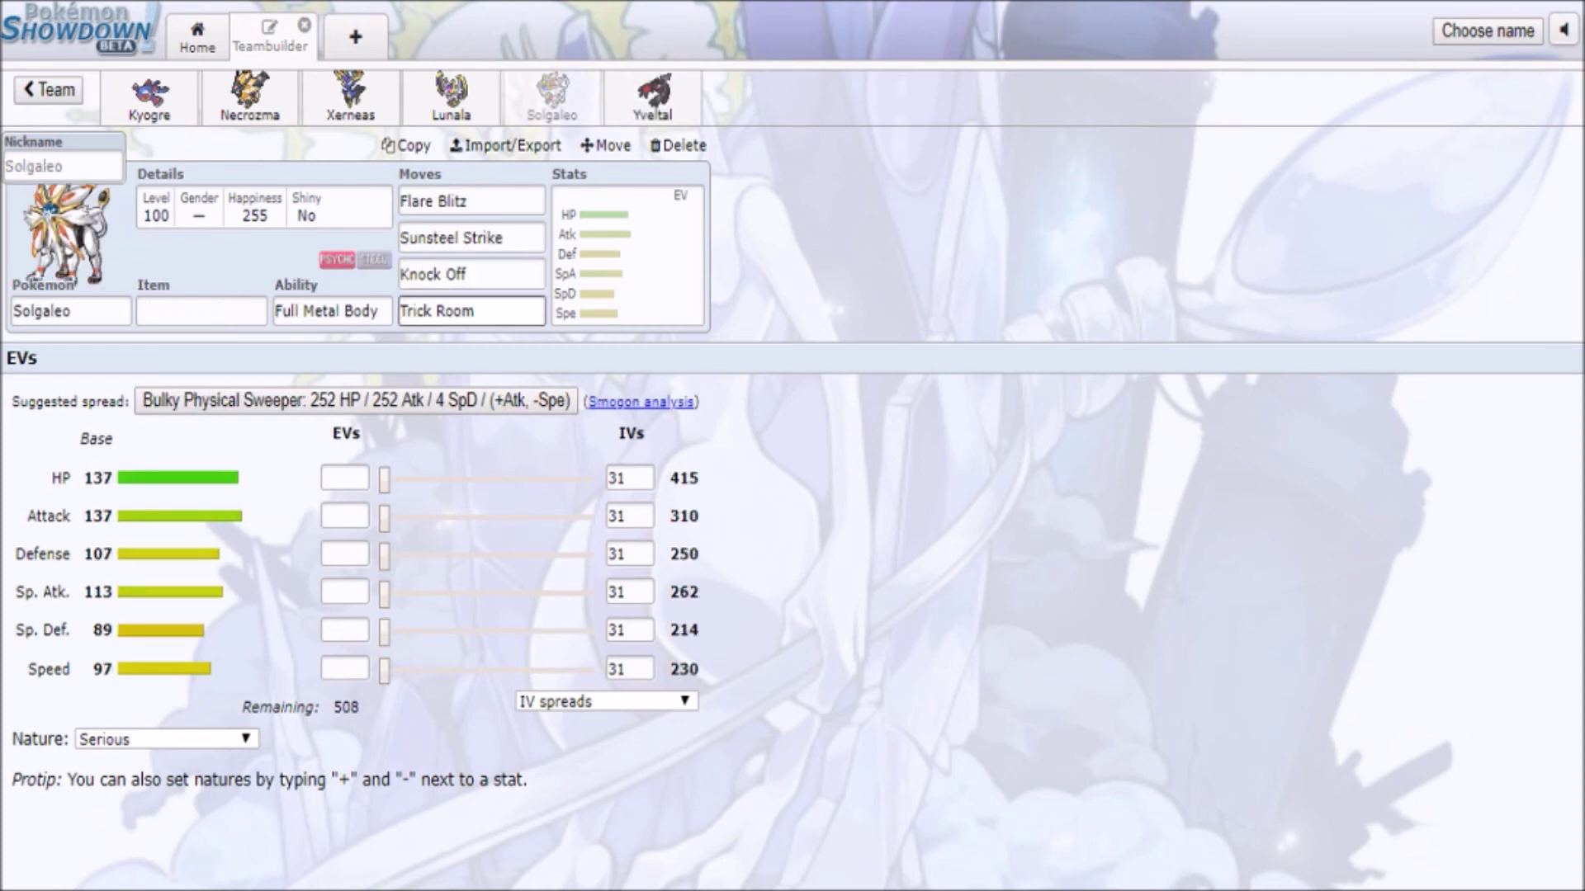
click(470, 310)
click(450, 96)
click(249, 96)
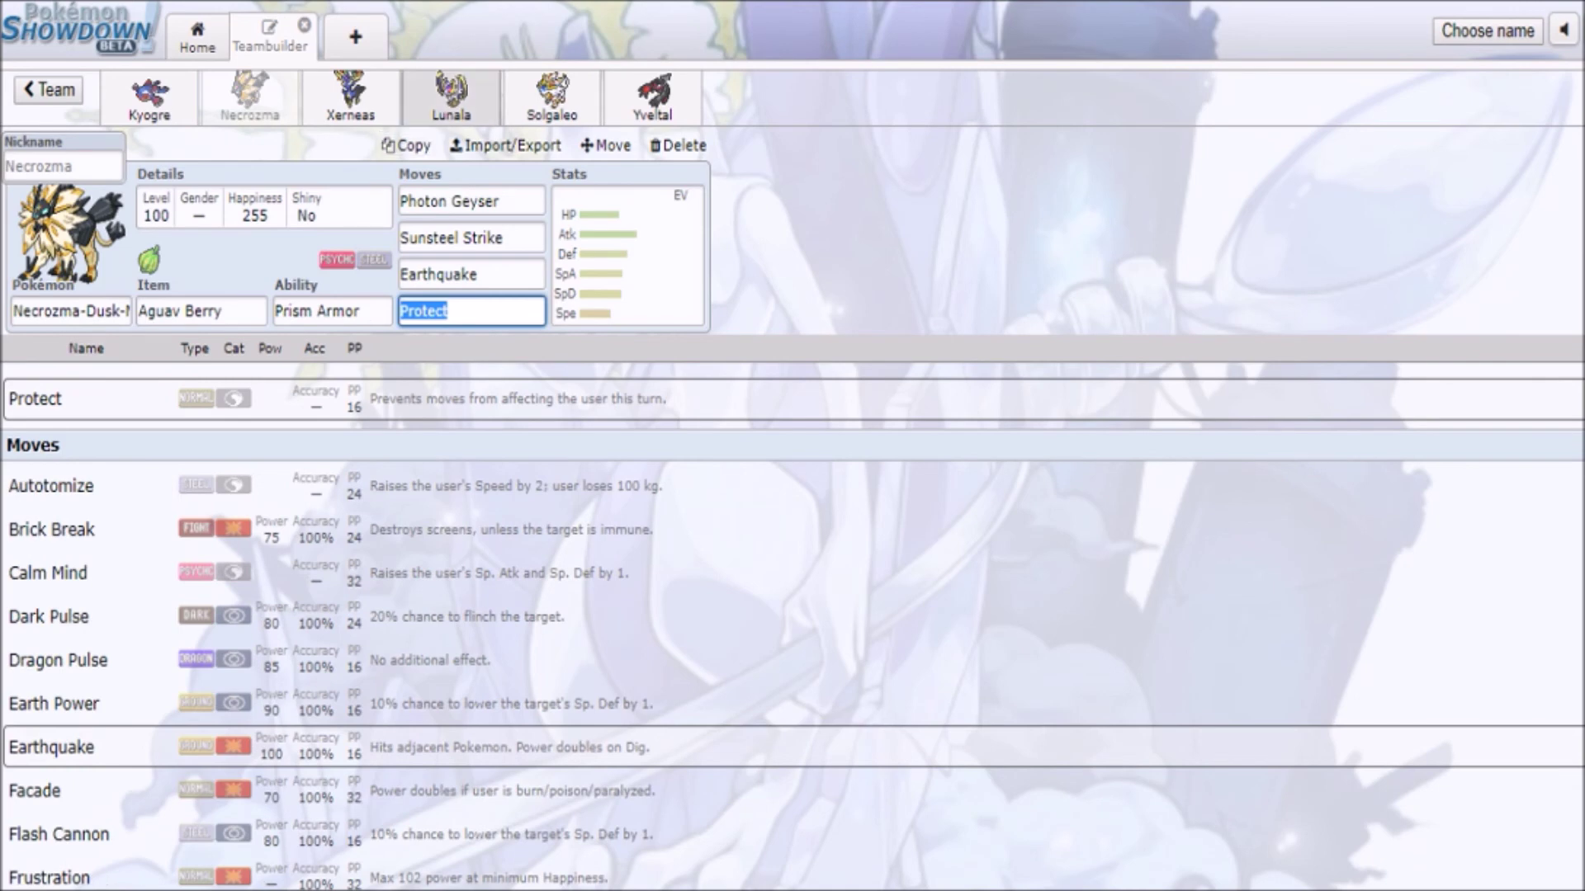
click(451, 95)
click(552, 95)
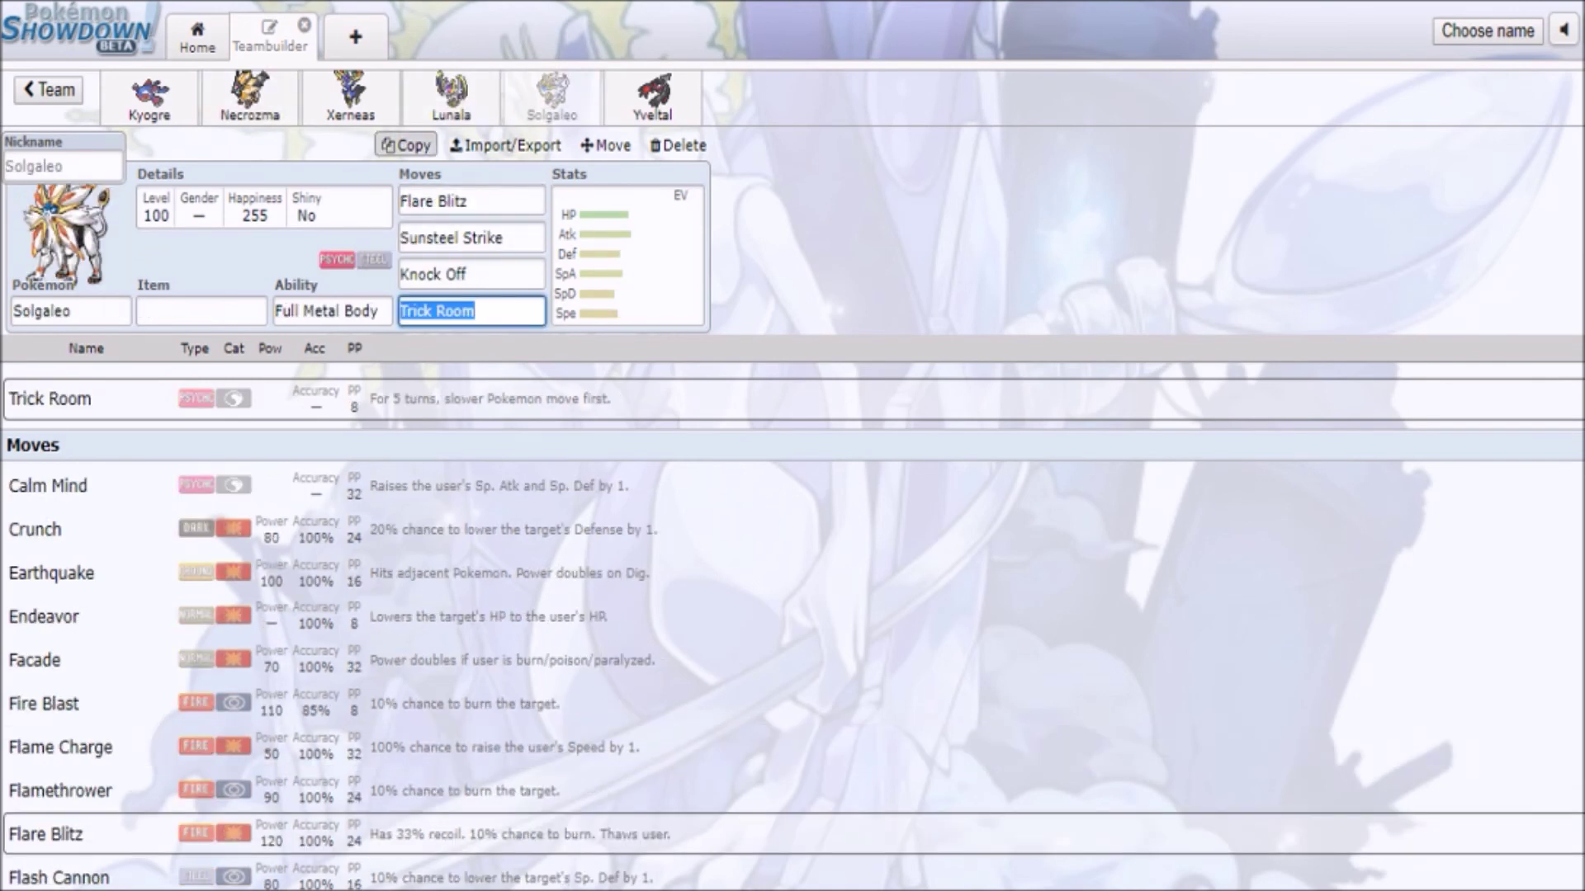
click(351, 95)
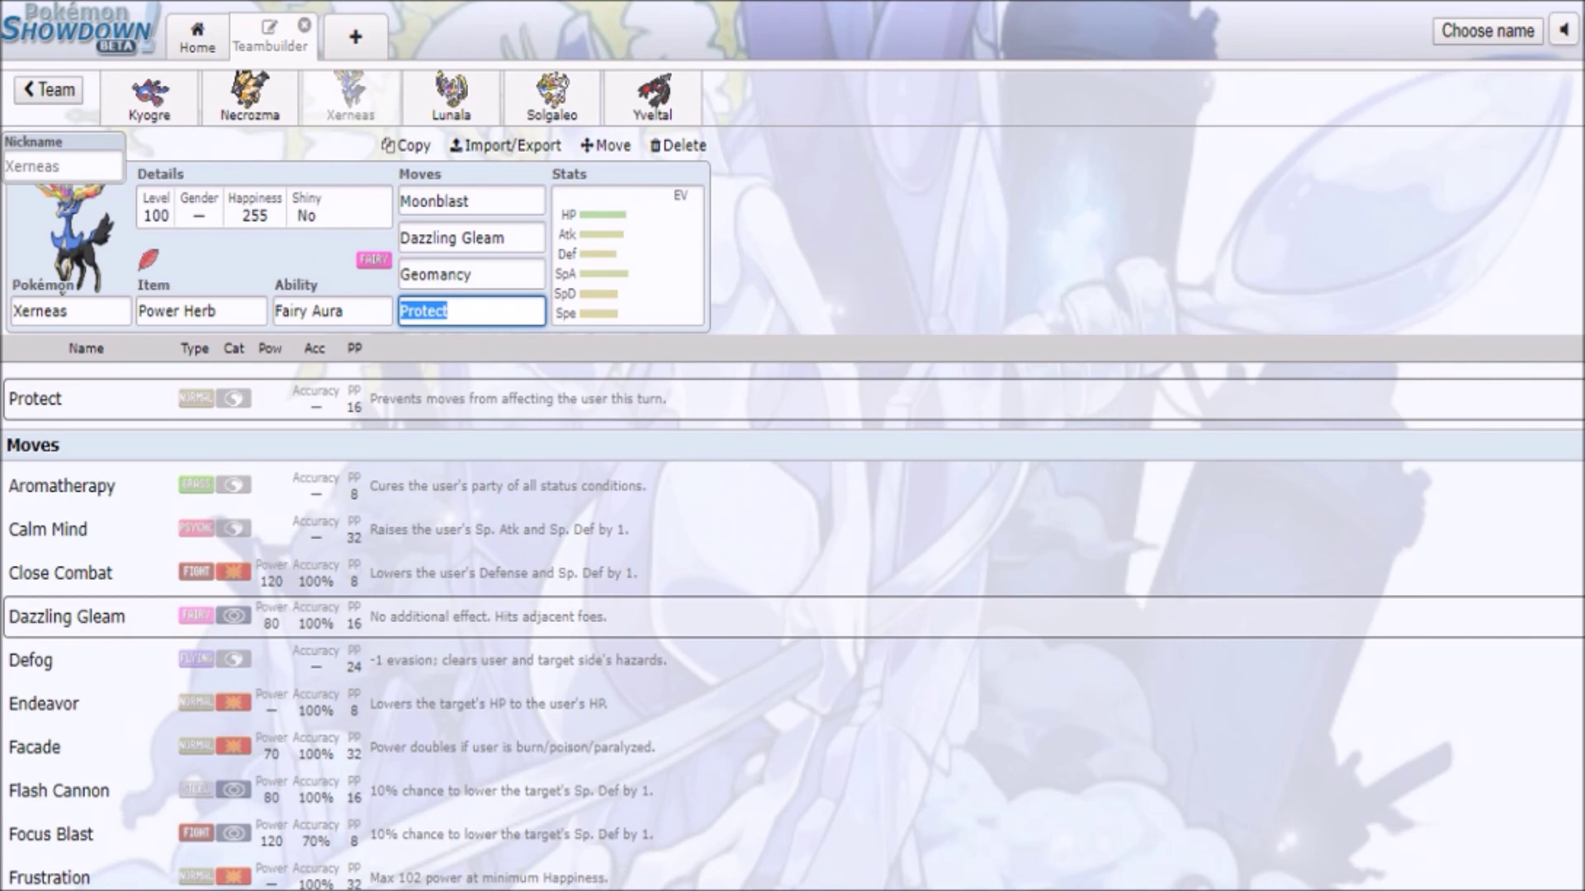
click(149, 95)
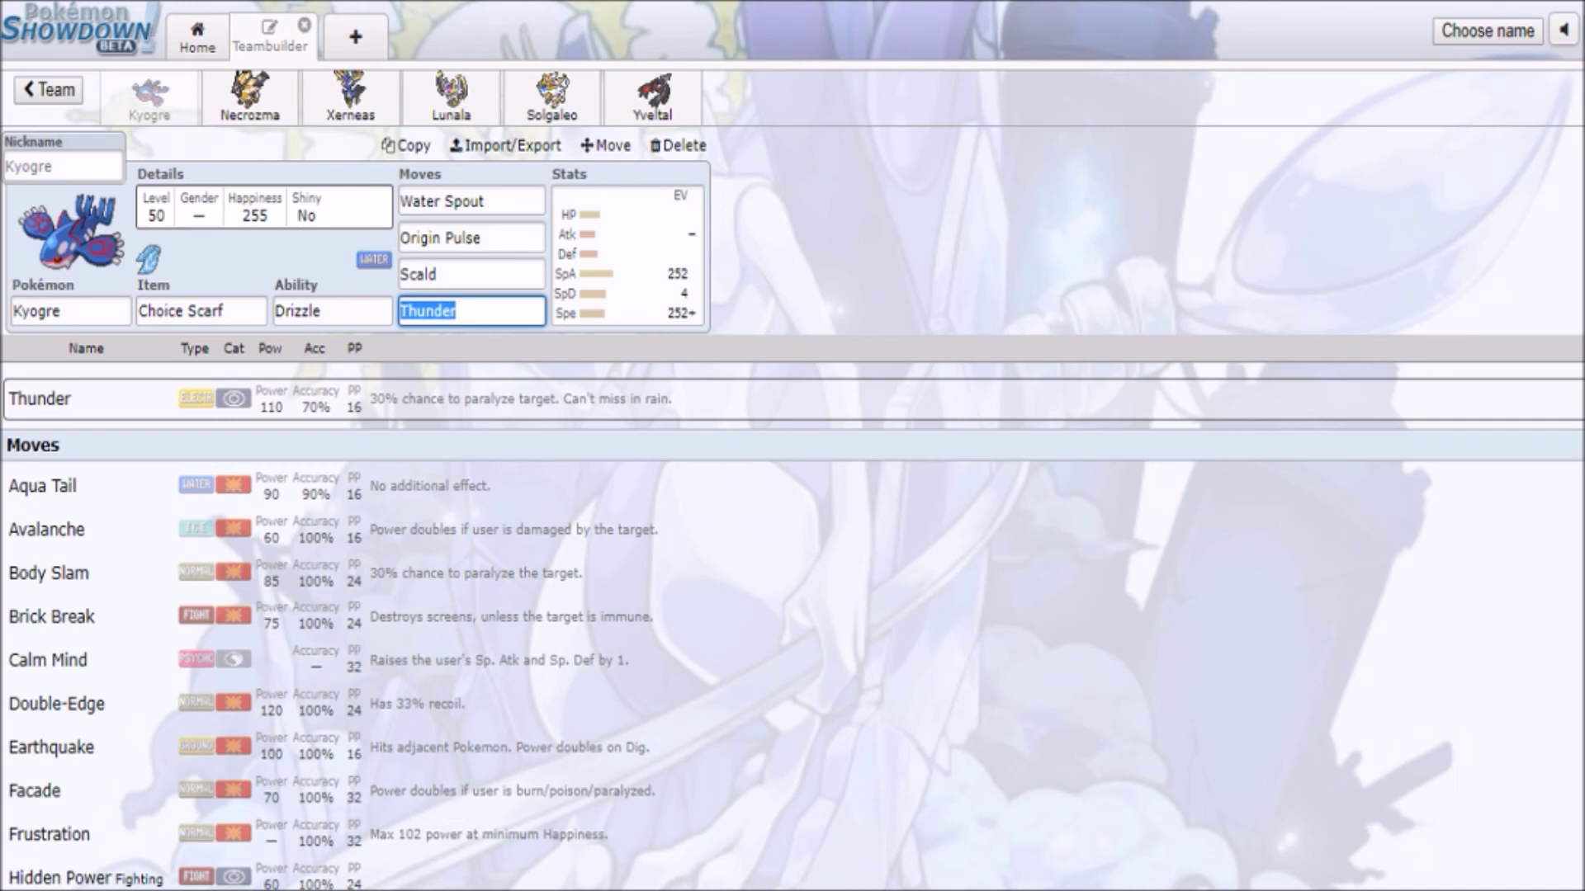
- Delete Yveltal from the team
click(652, 96)
click(678, 146)
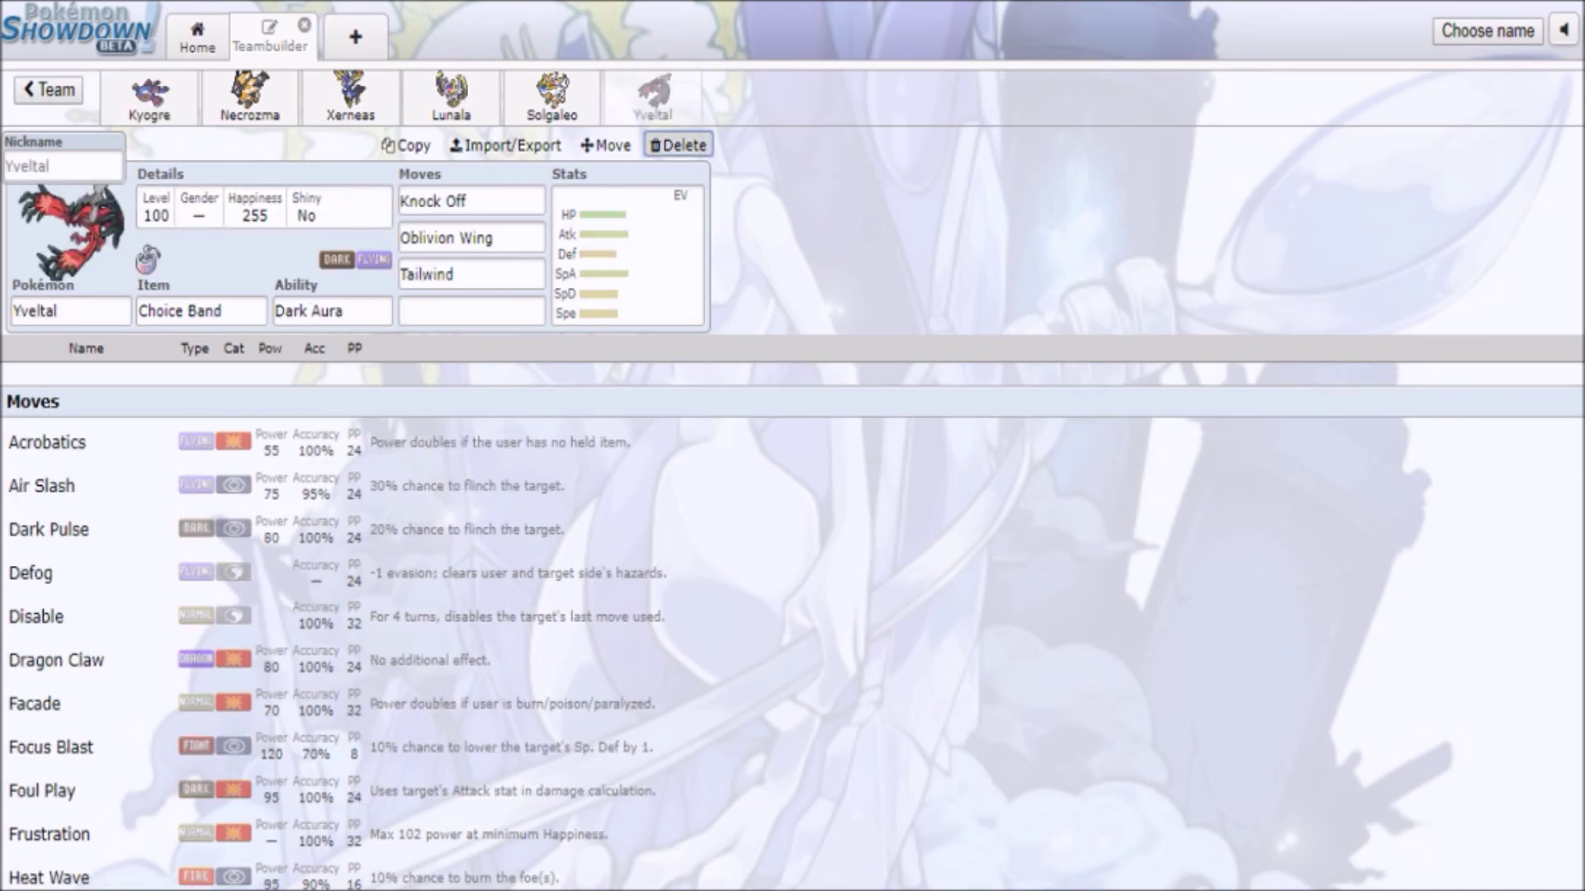
click(678, 146)
- Try Tapu Koko in the empty sixth slot, viewing its stats and available moves, and delete it
text(kko)
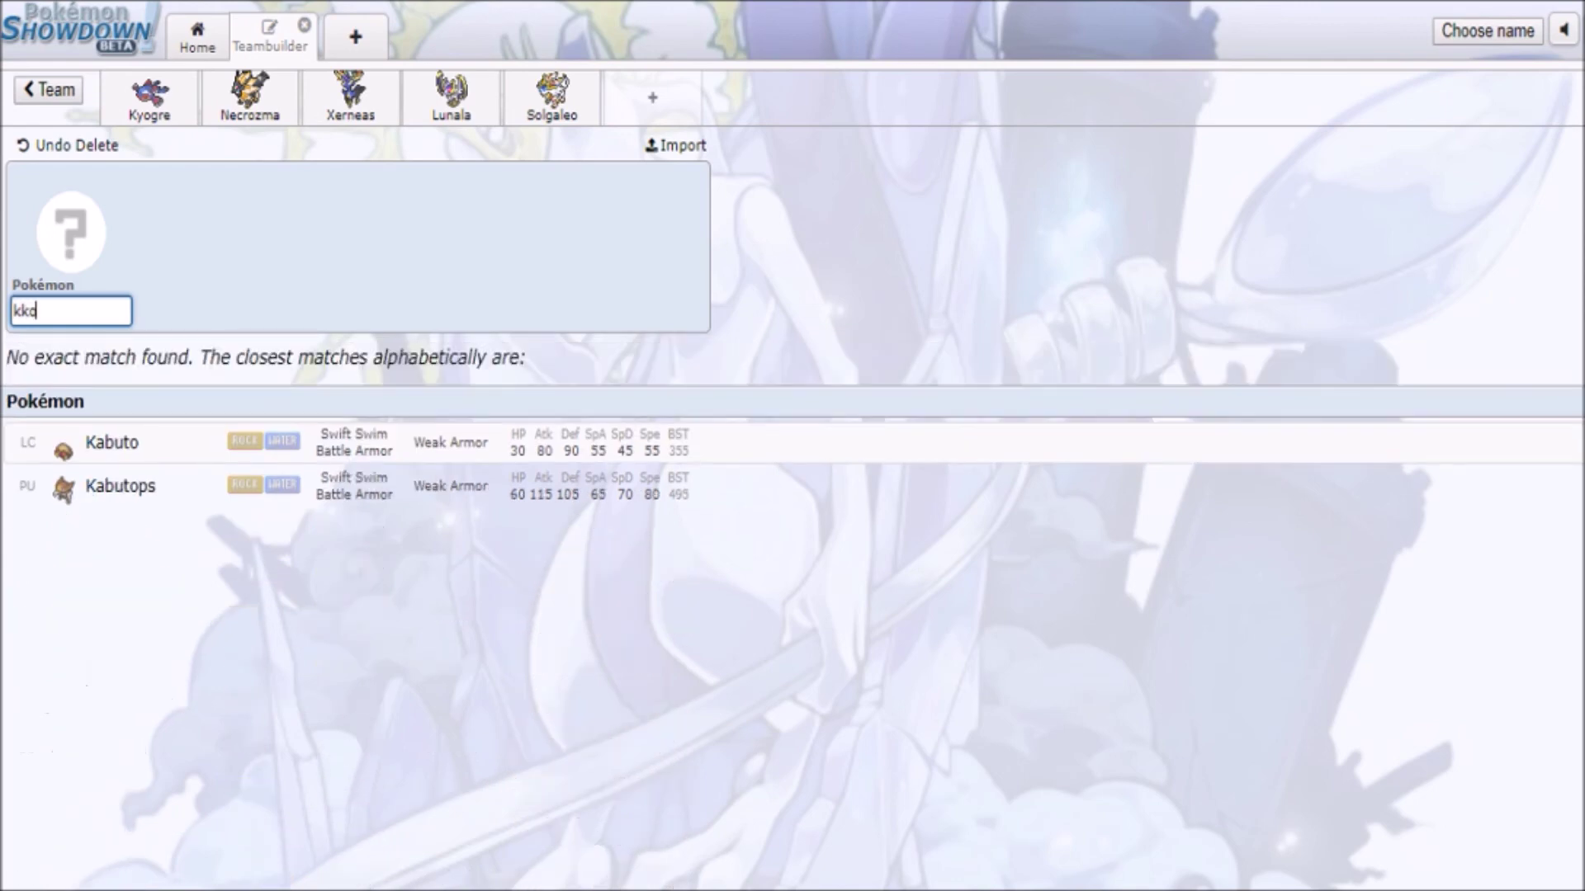
key(BackSpace)
key(BackSpace)
text(oko)
key(Return)
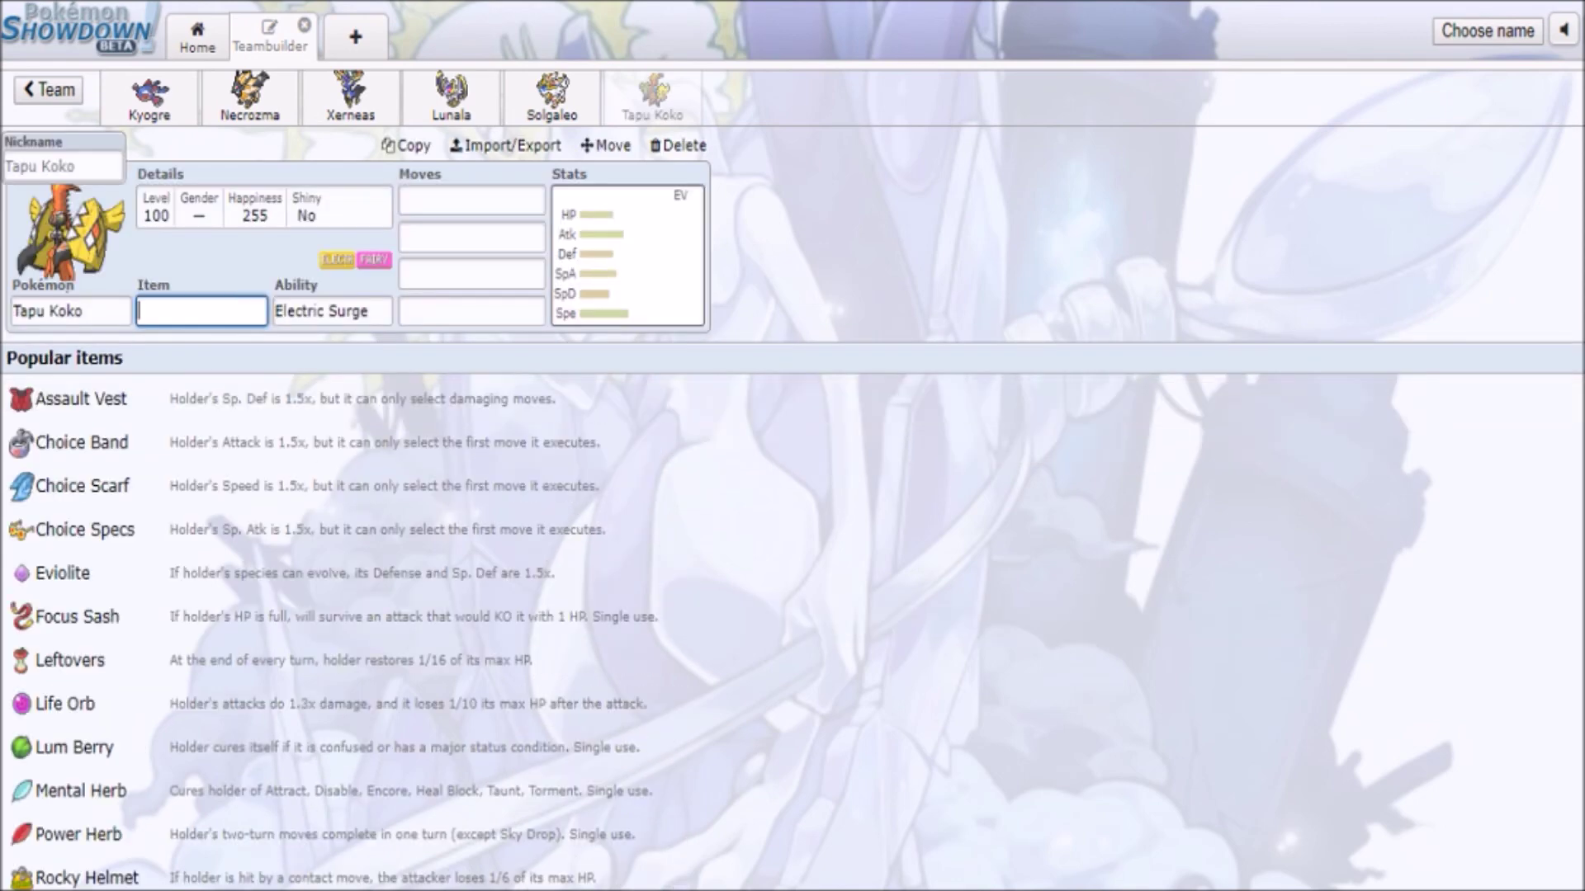
click(627, 255)
click(471, 200)
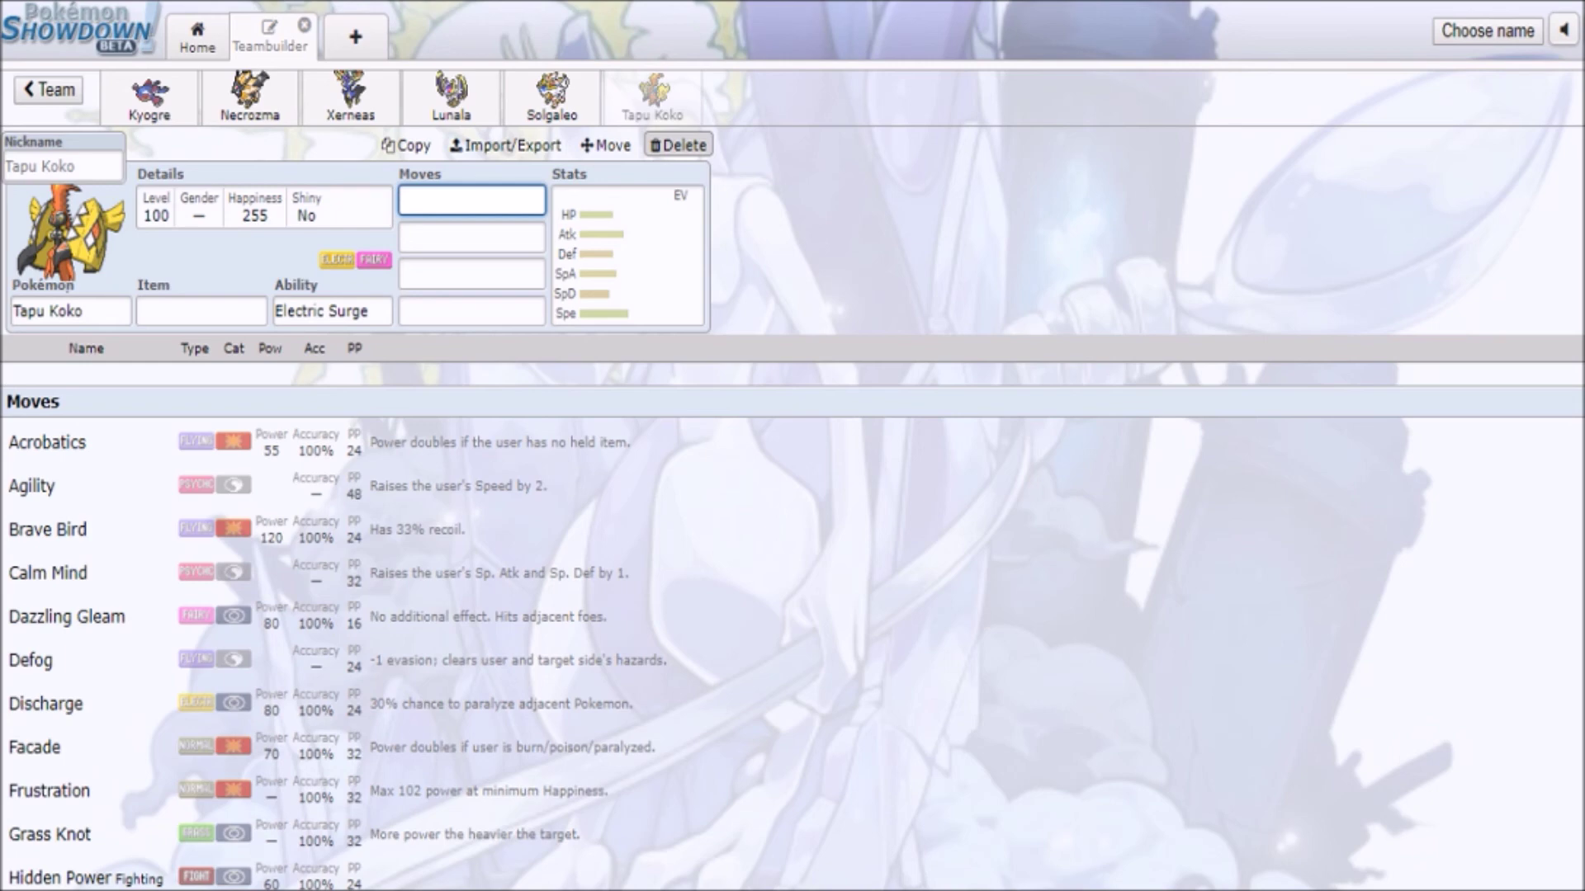
click(678, 145)
- Try Amoonguss in the empty sixth slot and delete it
text(amo)
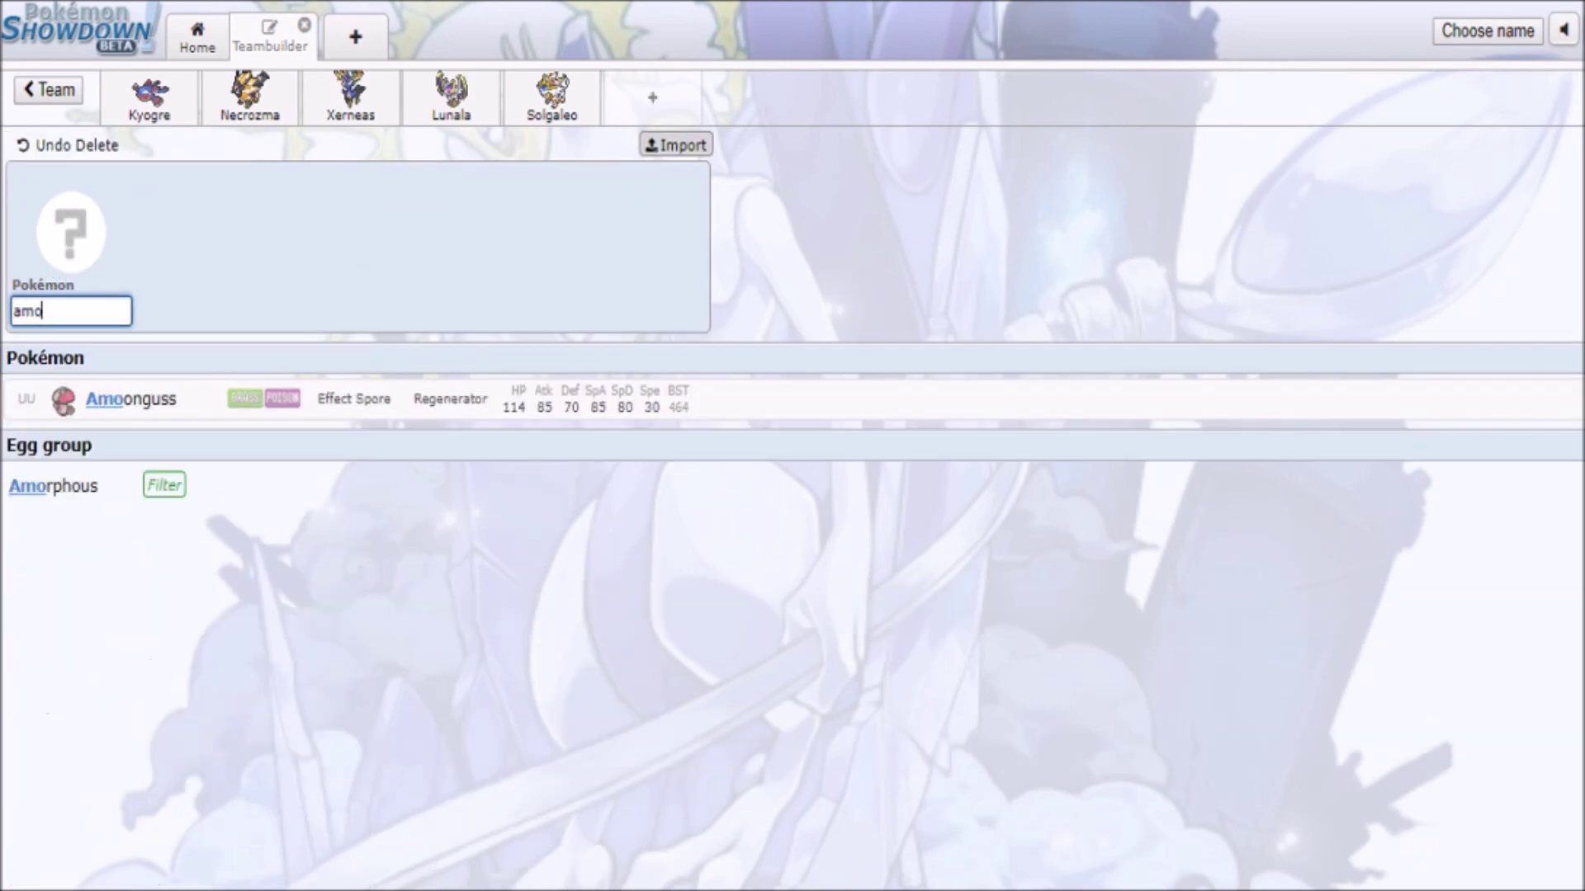
key(Return)
click(678, 145)
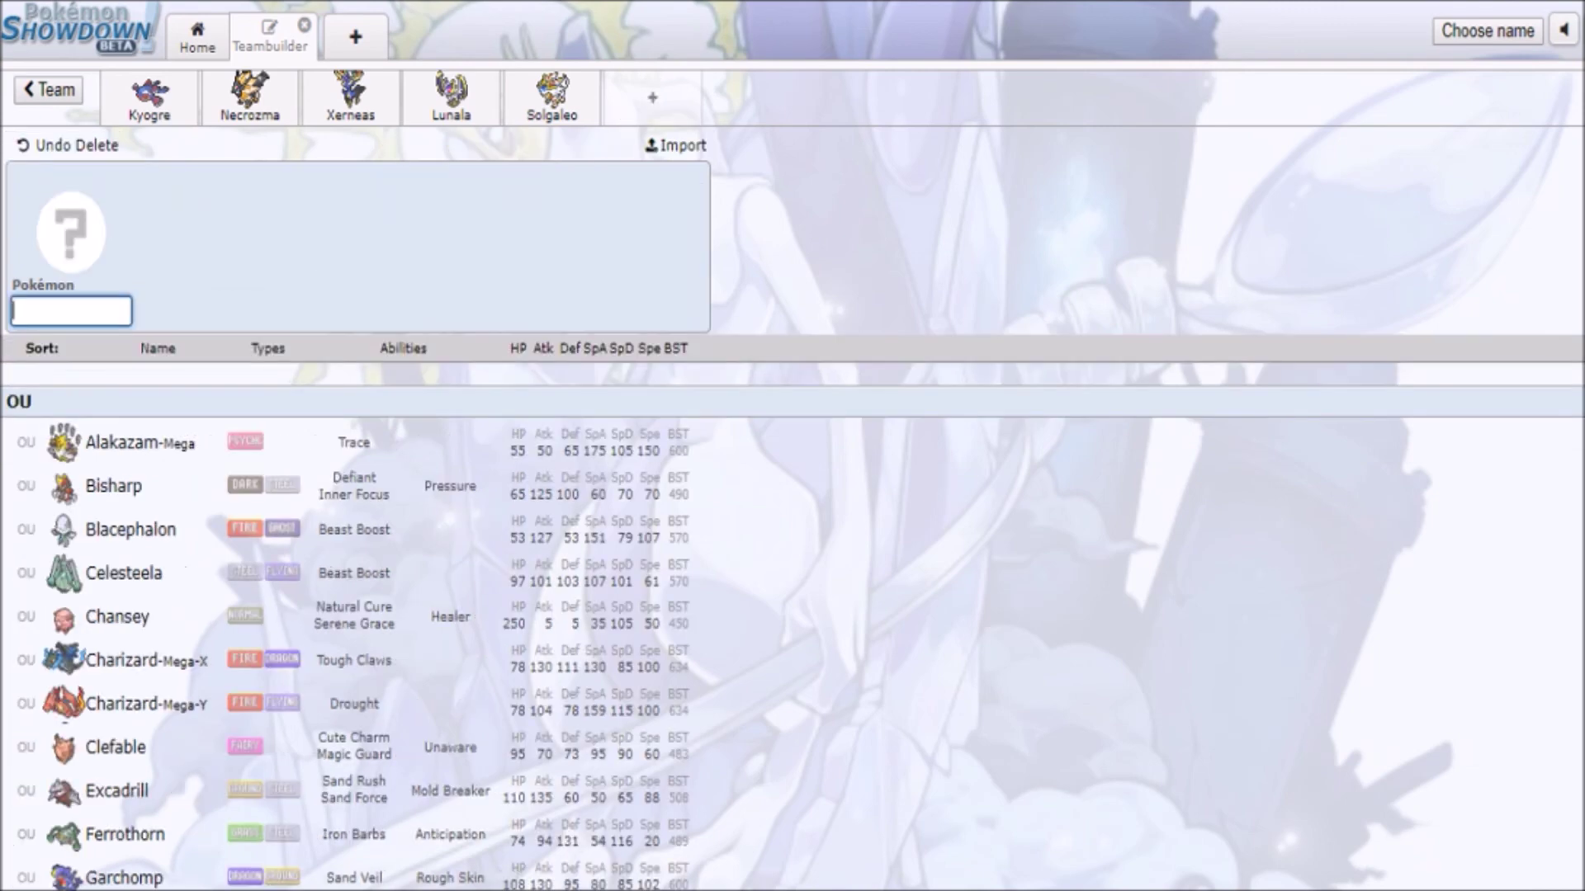
- Look over the Lunala, Necrozma and Solgaleo sets again
click(451, 98)
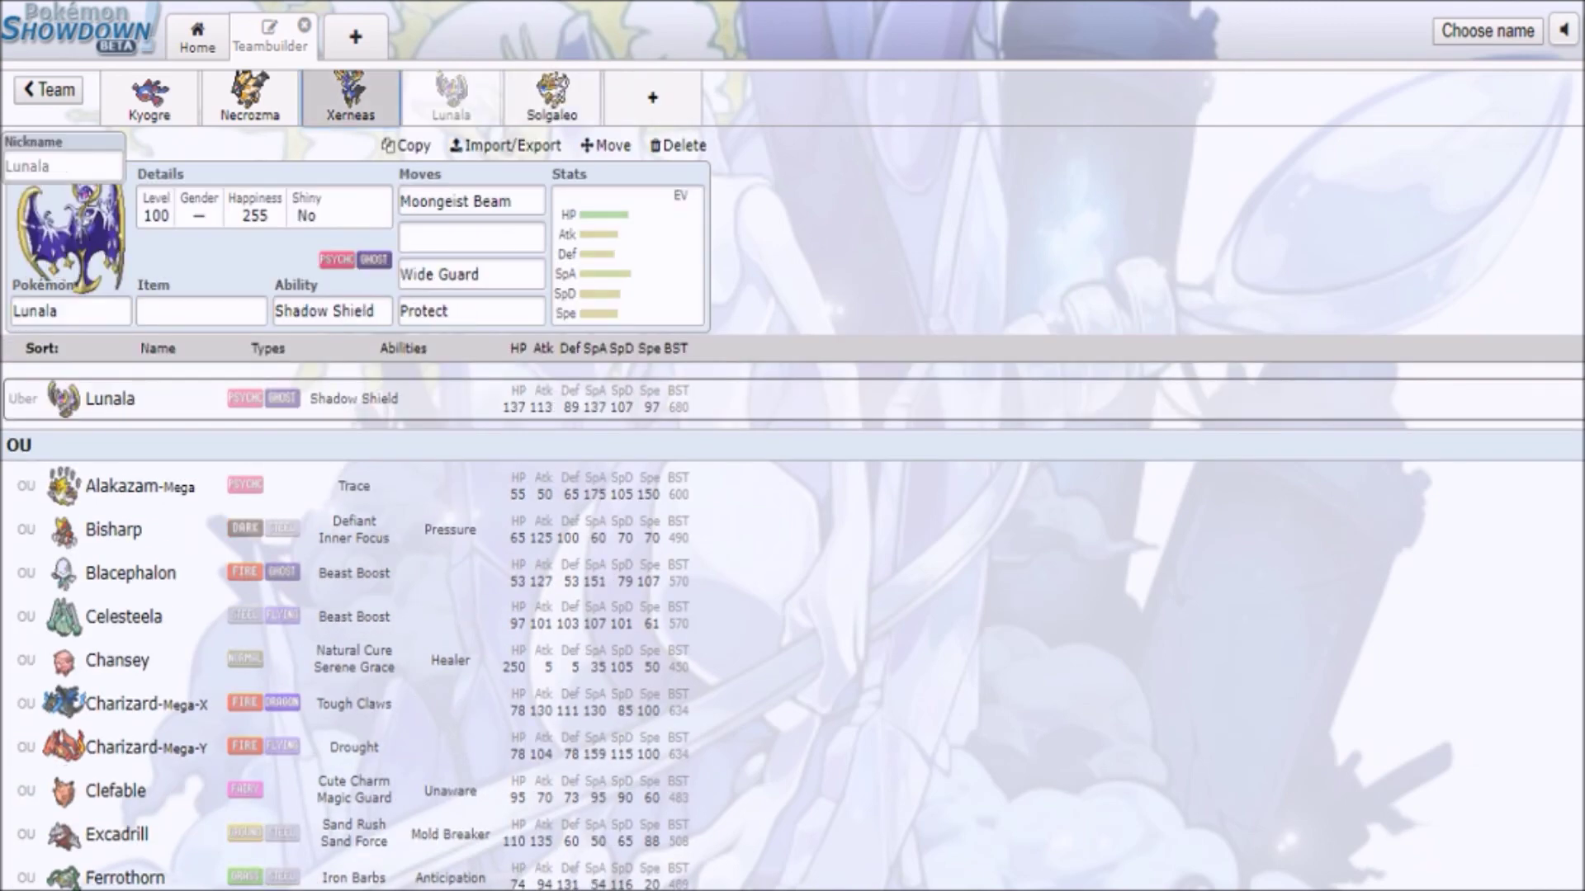
click(249, 97)
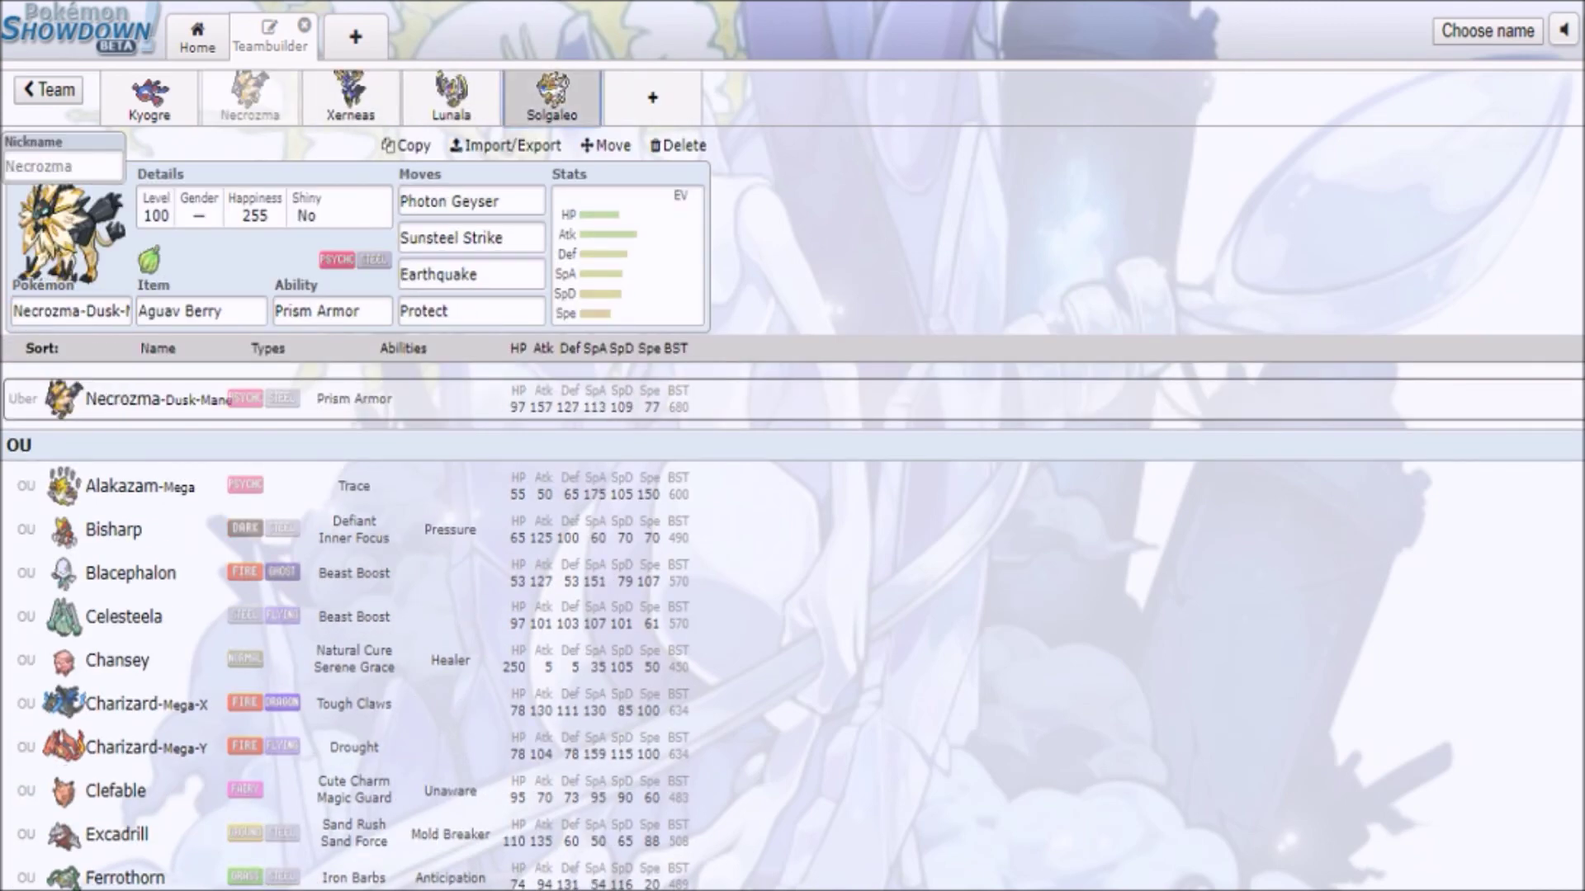
click(551, 97)
click(653, 98)
text(karar)
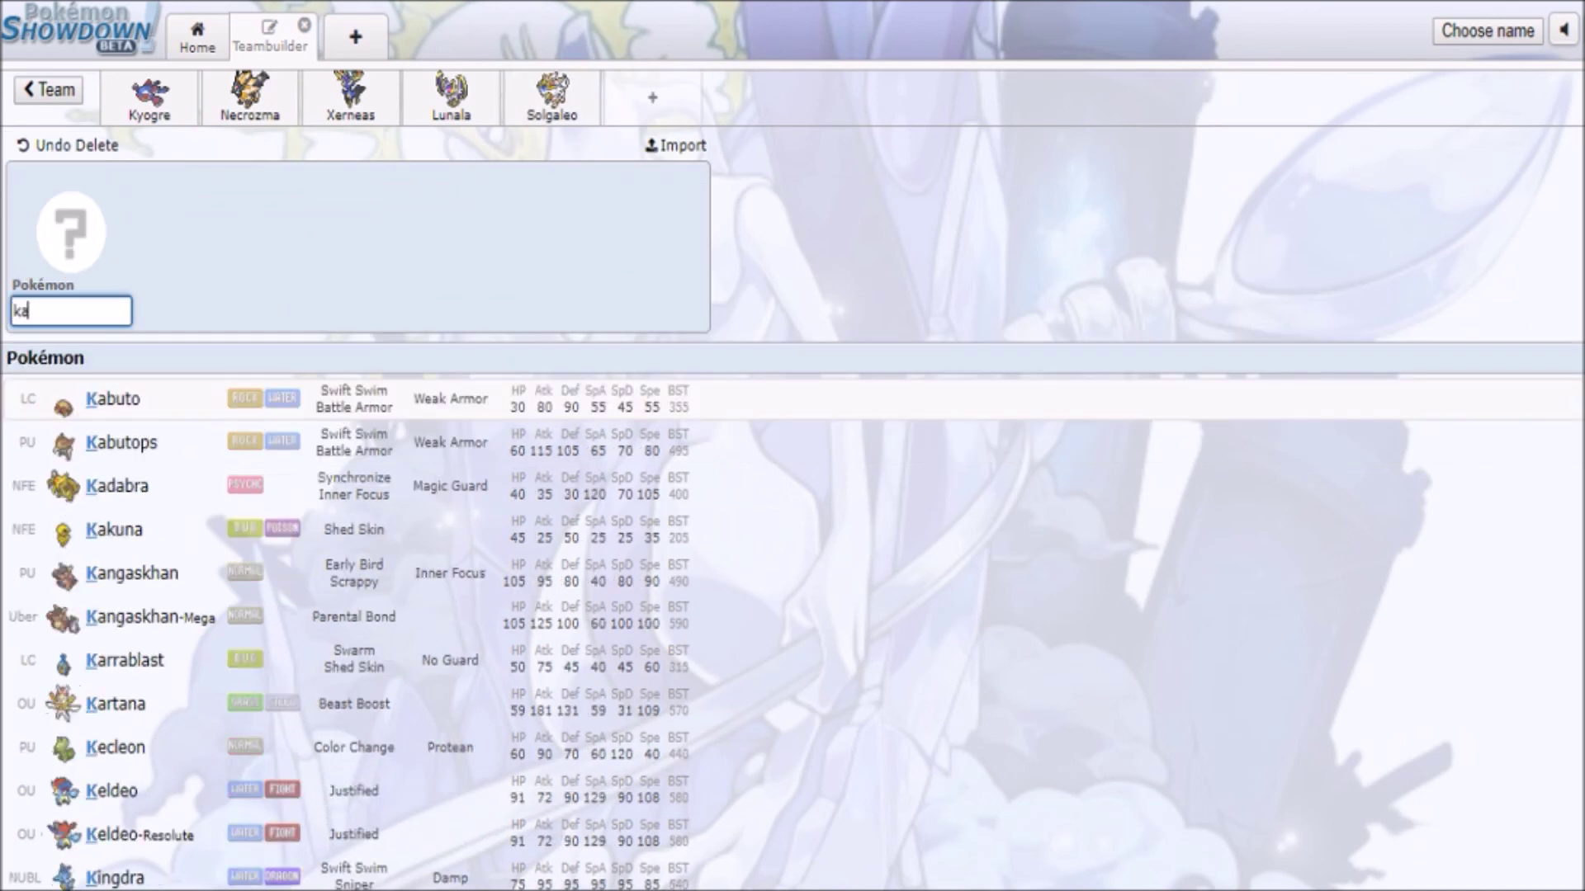
key(BackSpace)
key(BackSpace)
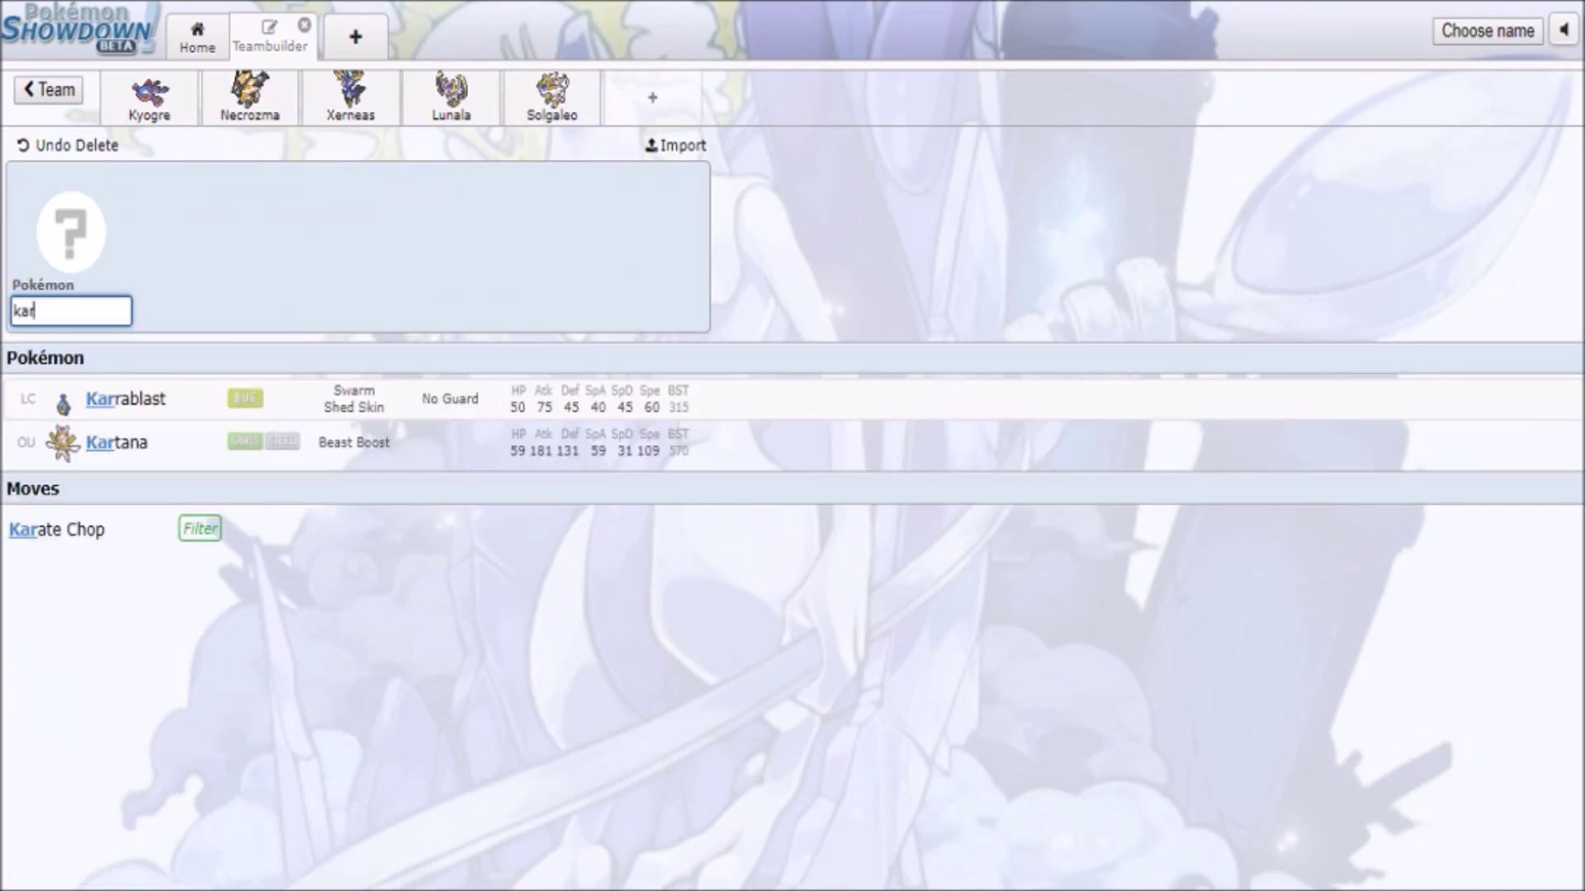
key(Return)
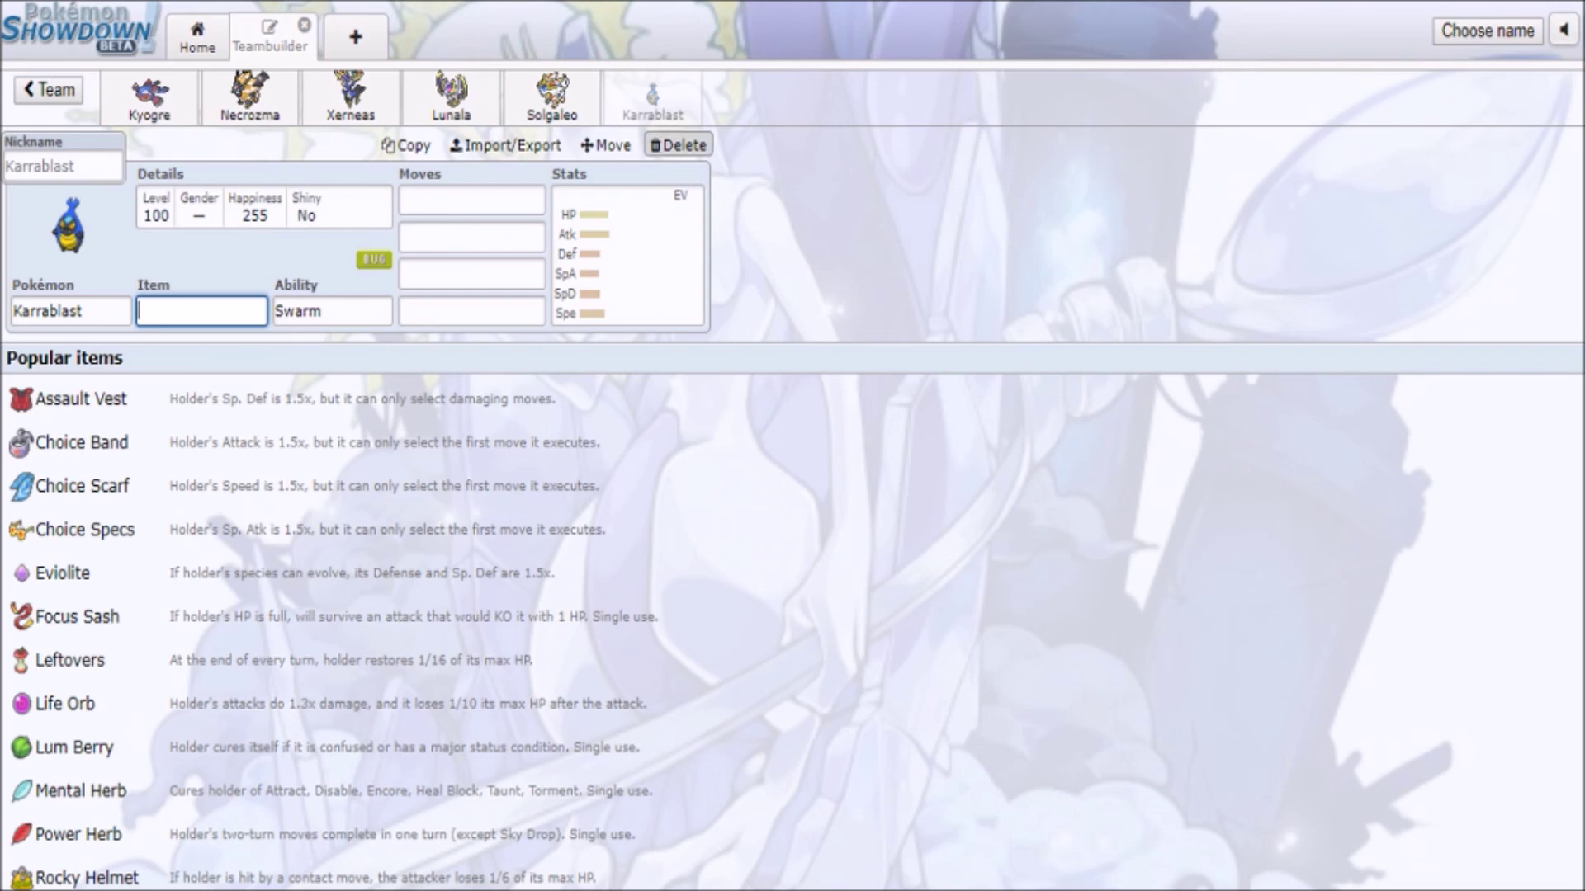
click(678, 146)
- Try Kartana in the empty sixth slot and delete it
text(karta)
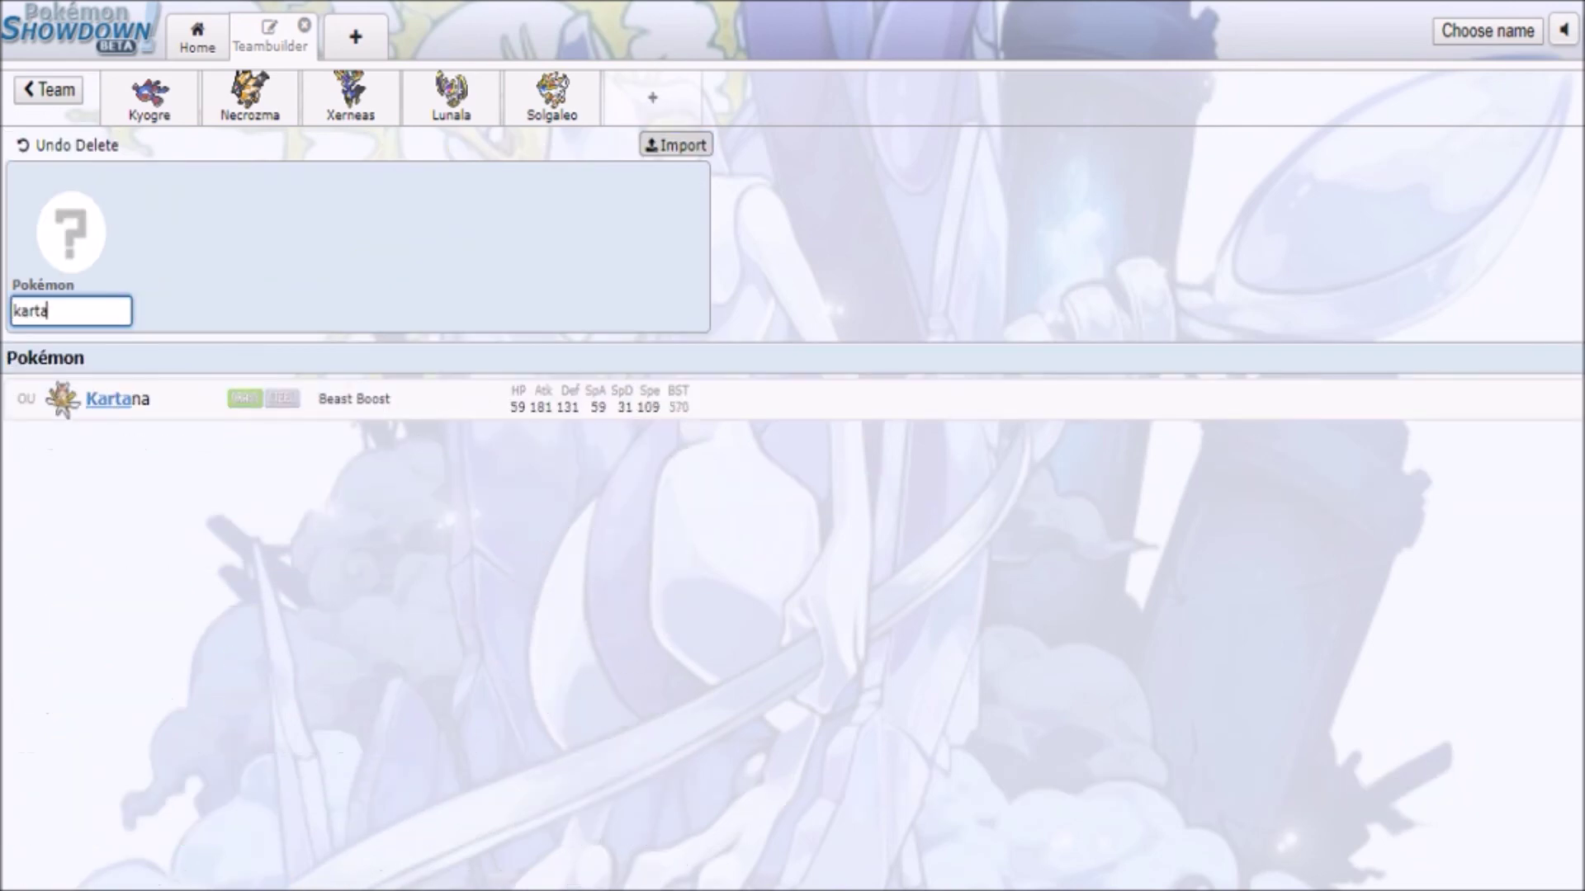
key(Return)
click(673, 145)
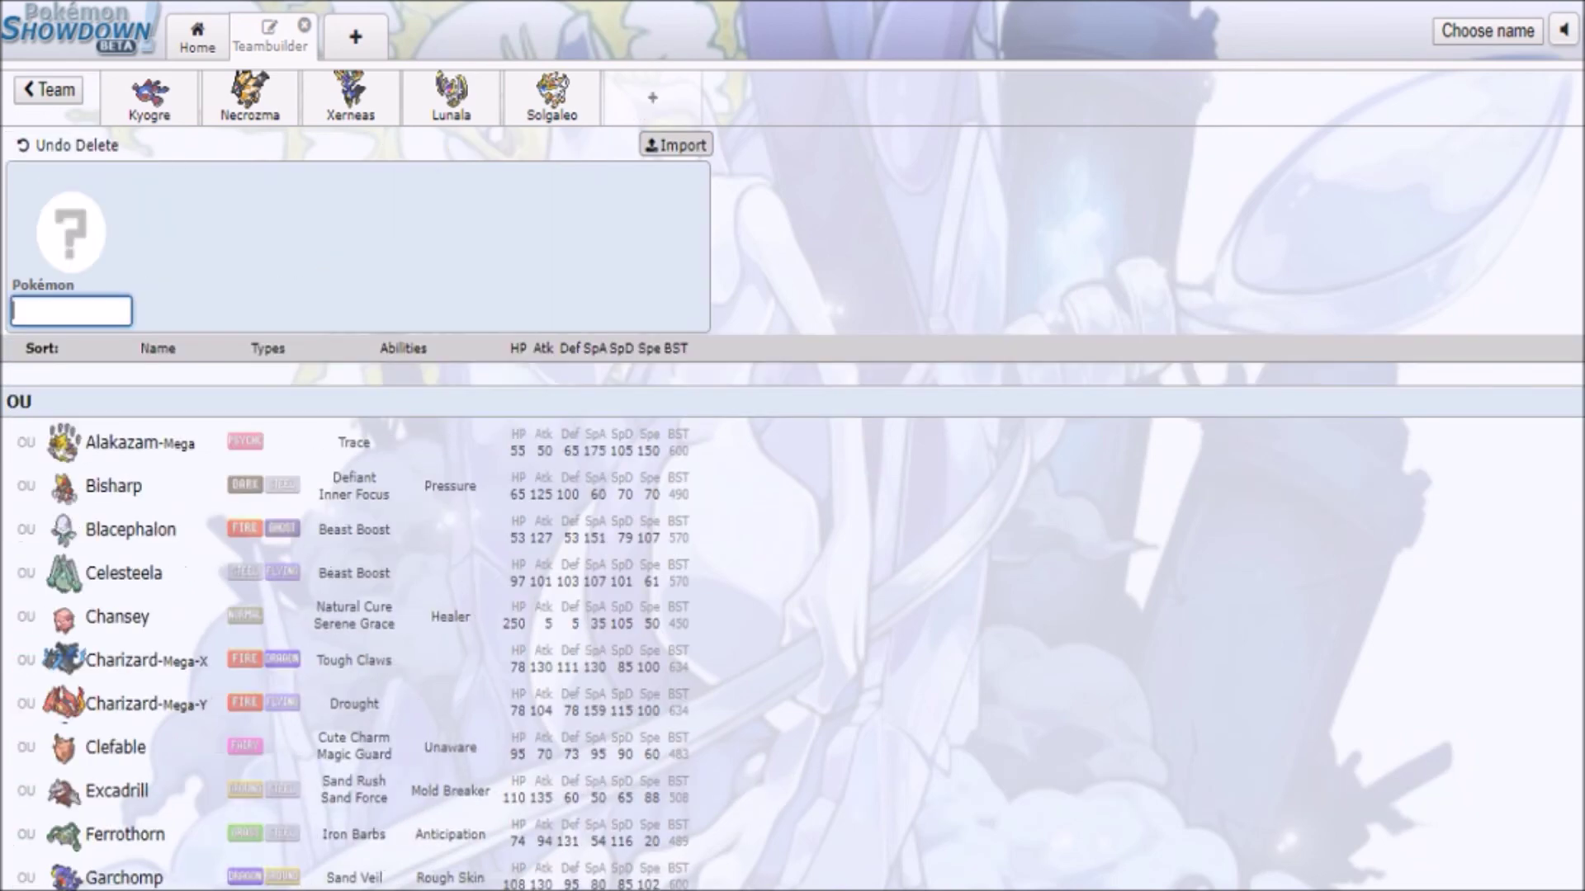
- Add Tapu Lele to the team as the sixth Pokémon
text(le)
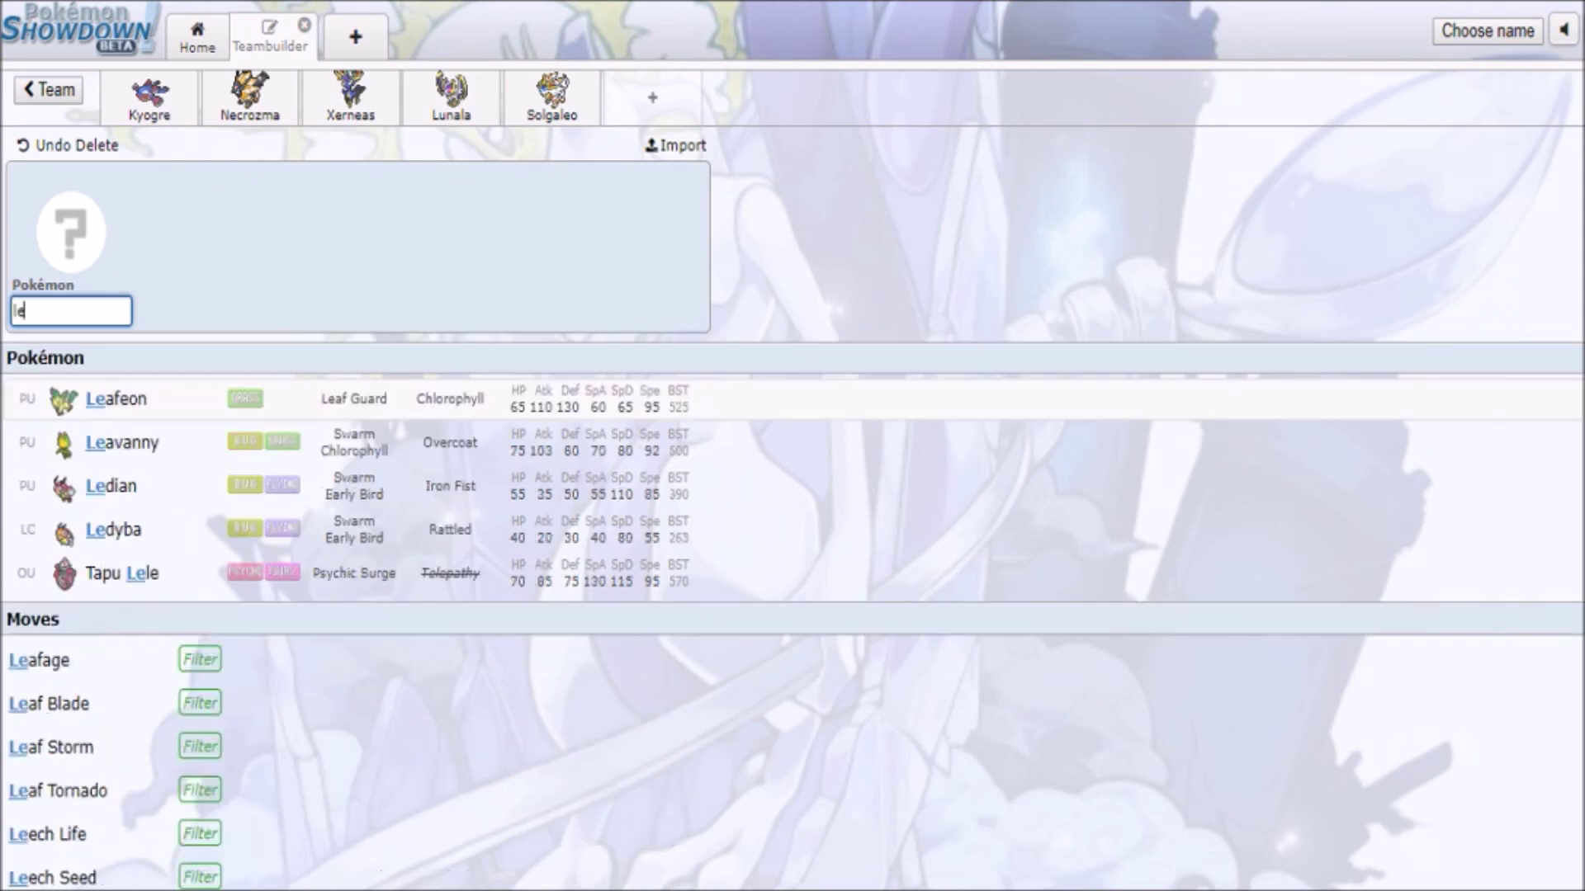
text(e)
key(BackSpace)
click(122, 573)
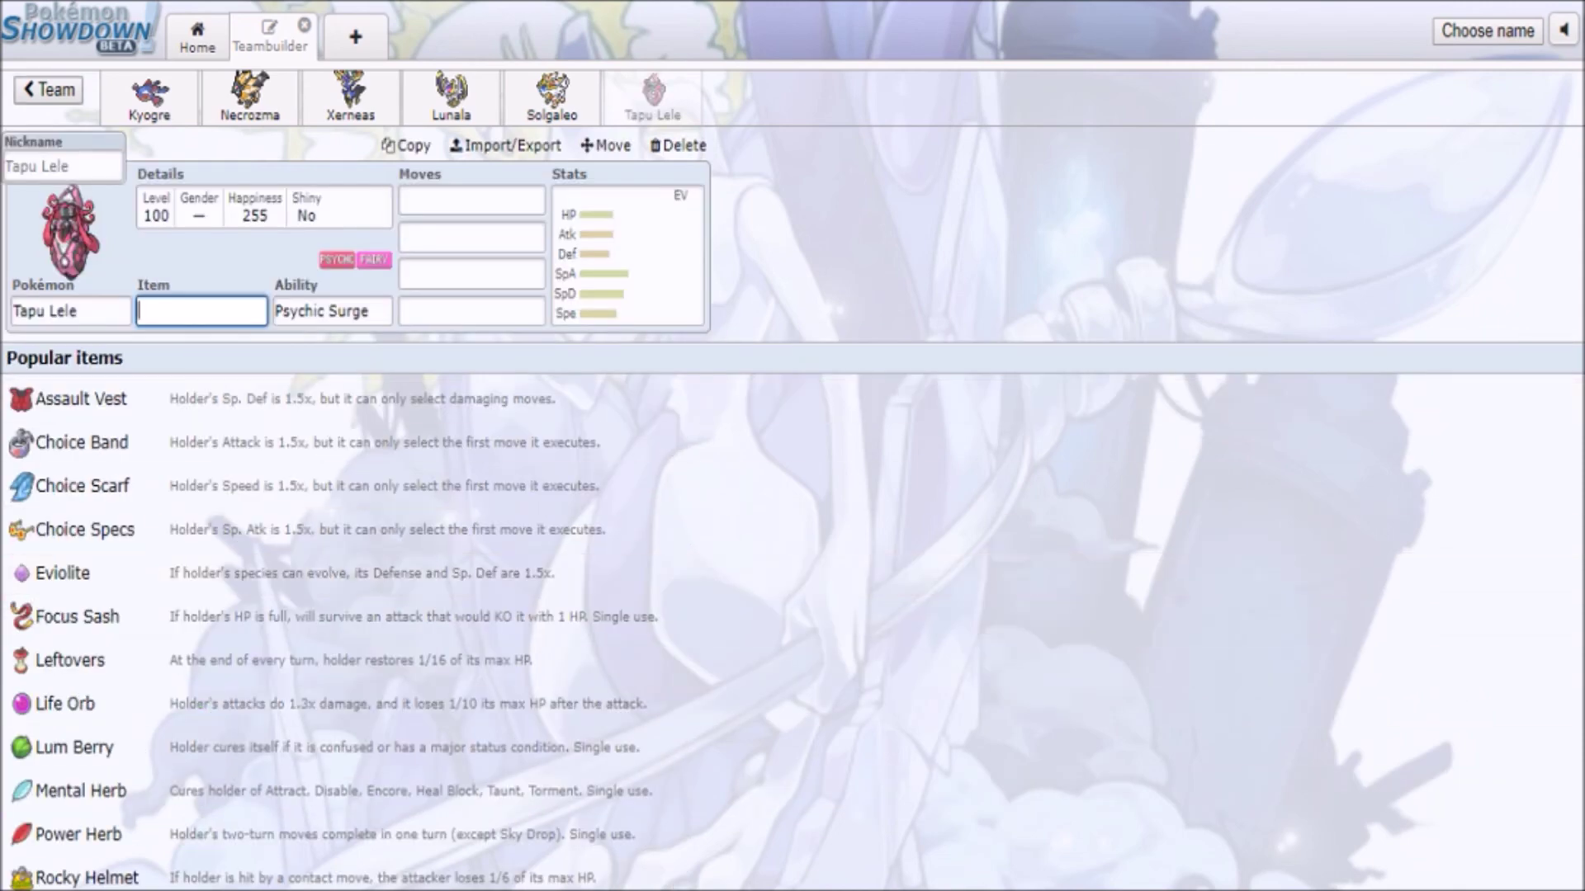
- Leave the current team and open the saved team "First VGC 19 team (Sun Series)"
click(48, 89)
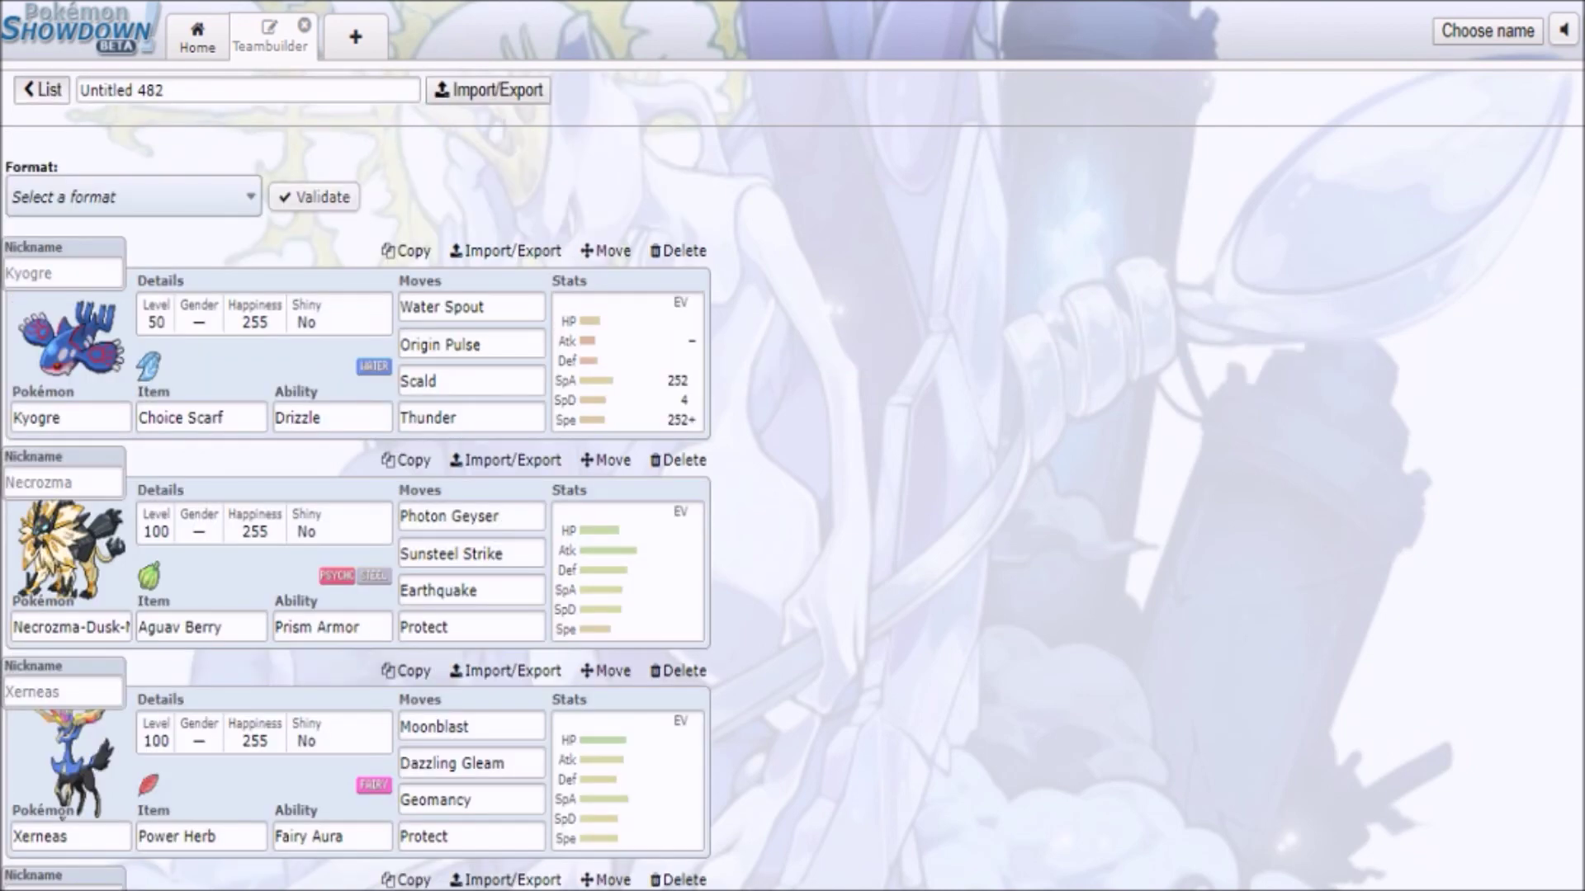
click(41, 89)
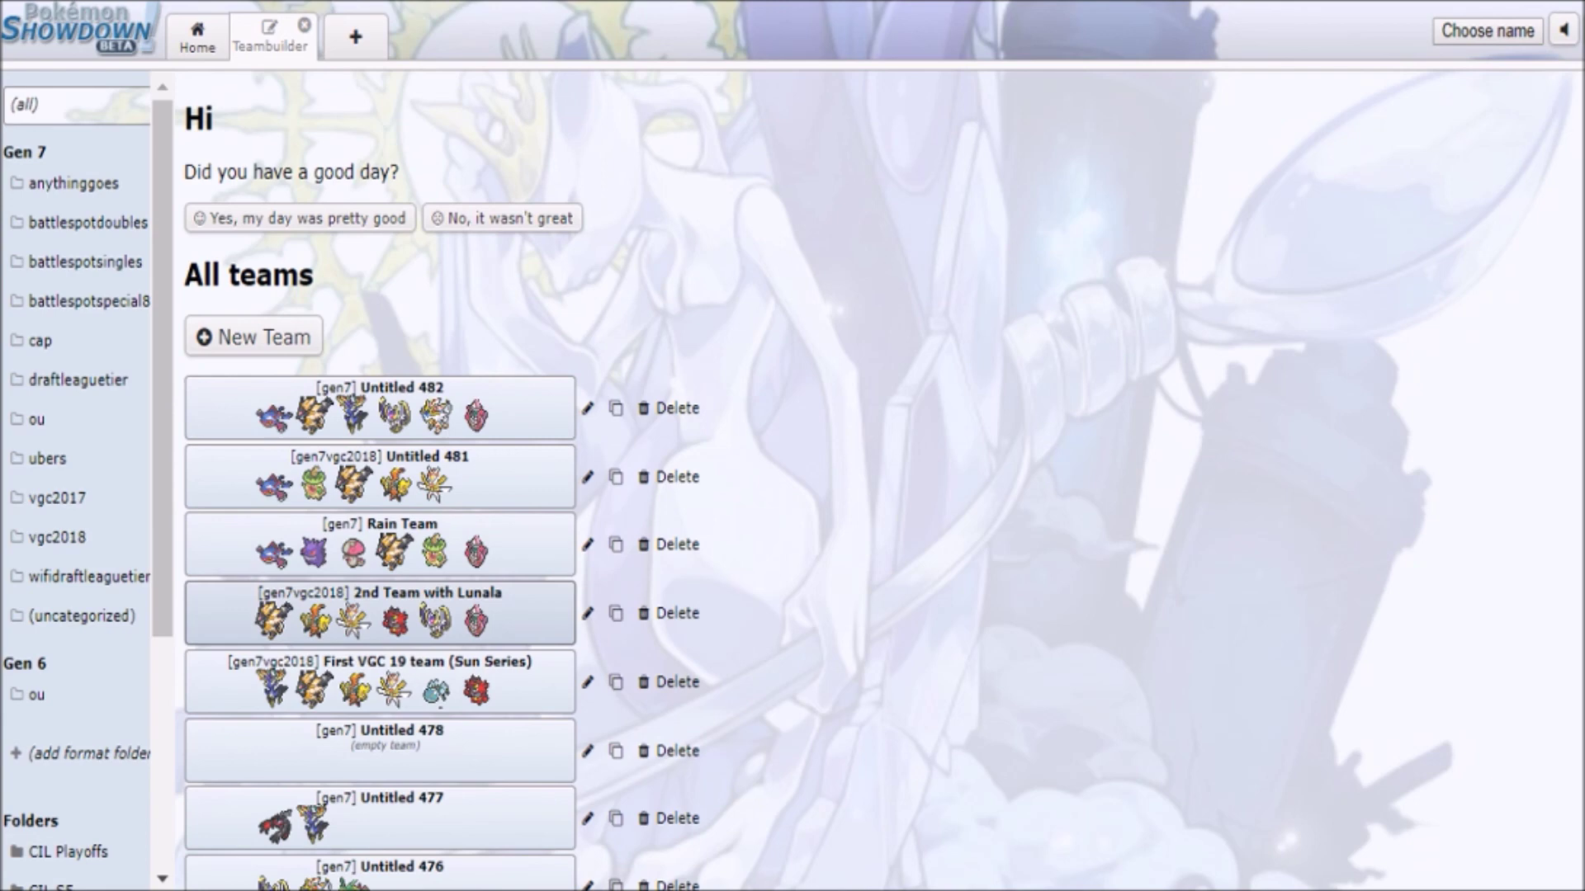
click(379, 682)
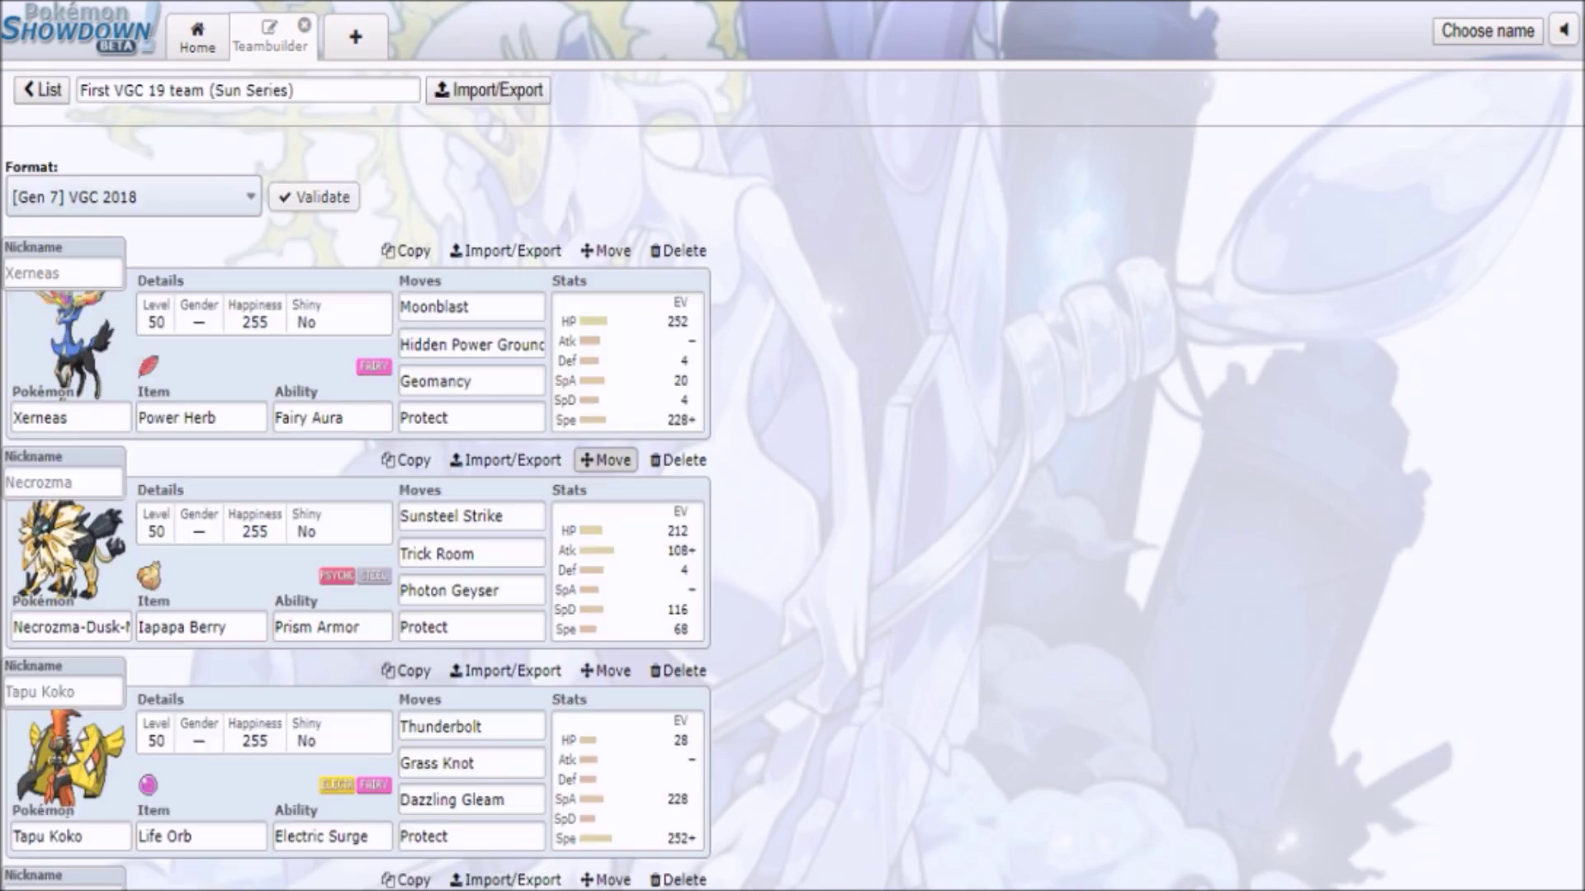
- Examine the EV spreads and sets of Xerneas, Necrozma, Tapu Koko, Kartana, Araquanid and Incineroar in turn
click(628, 363)
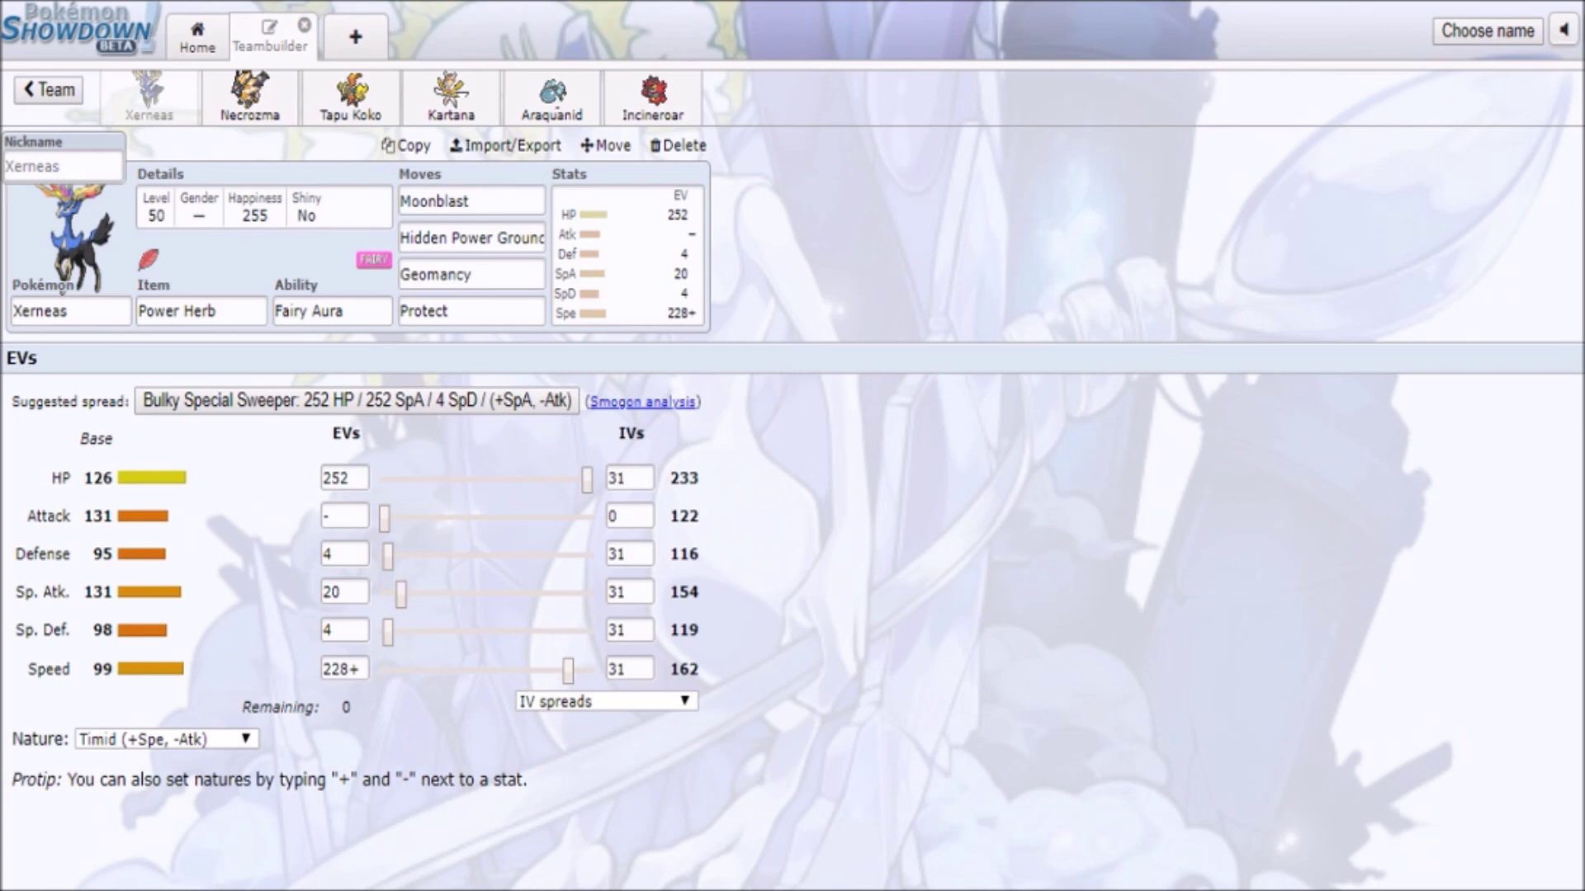
click(249, 96)
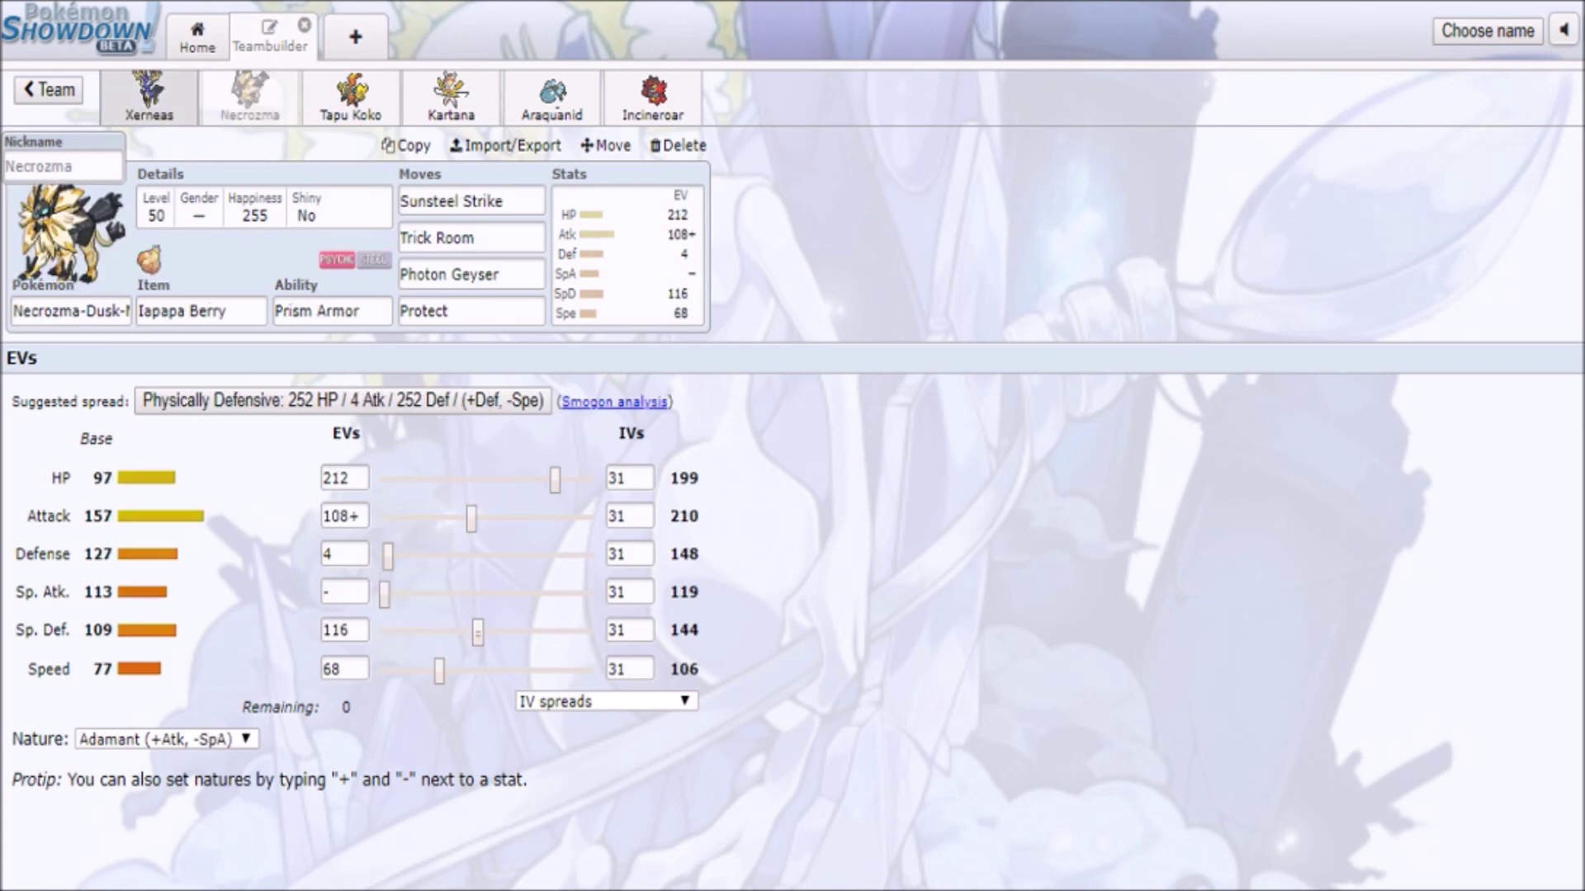
click(149, 97)
click(249, 97)
click(350, 96)
click(450, 96)
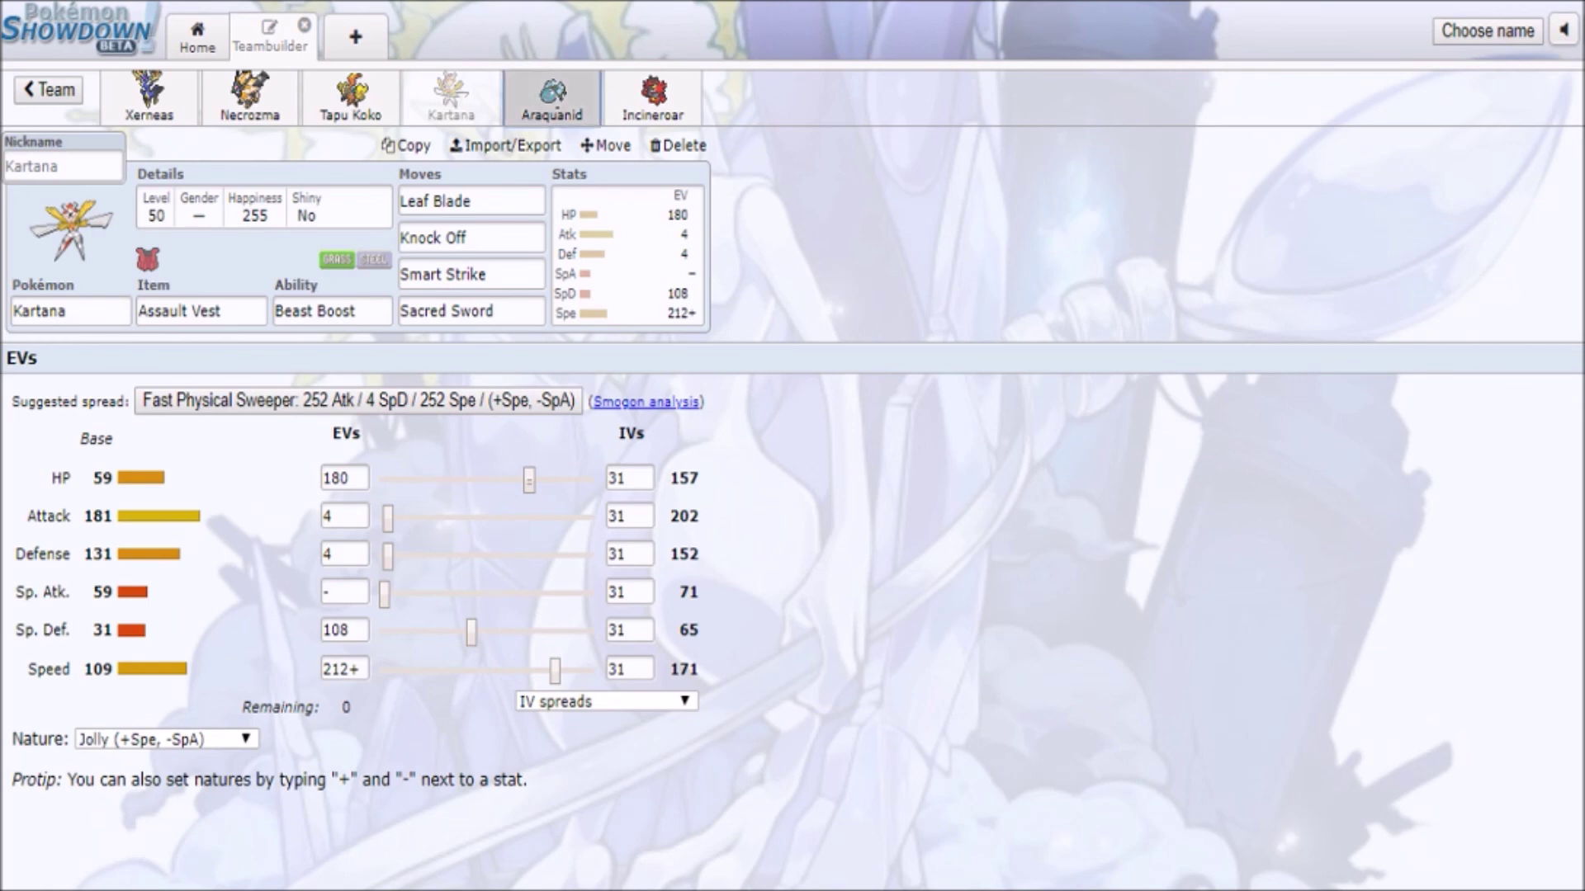
click(551, 95)
click(652, 95)
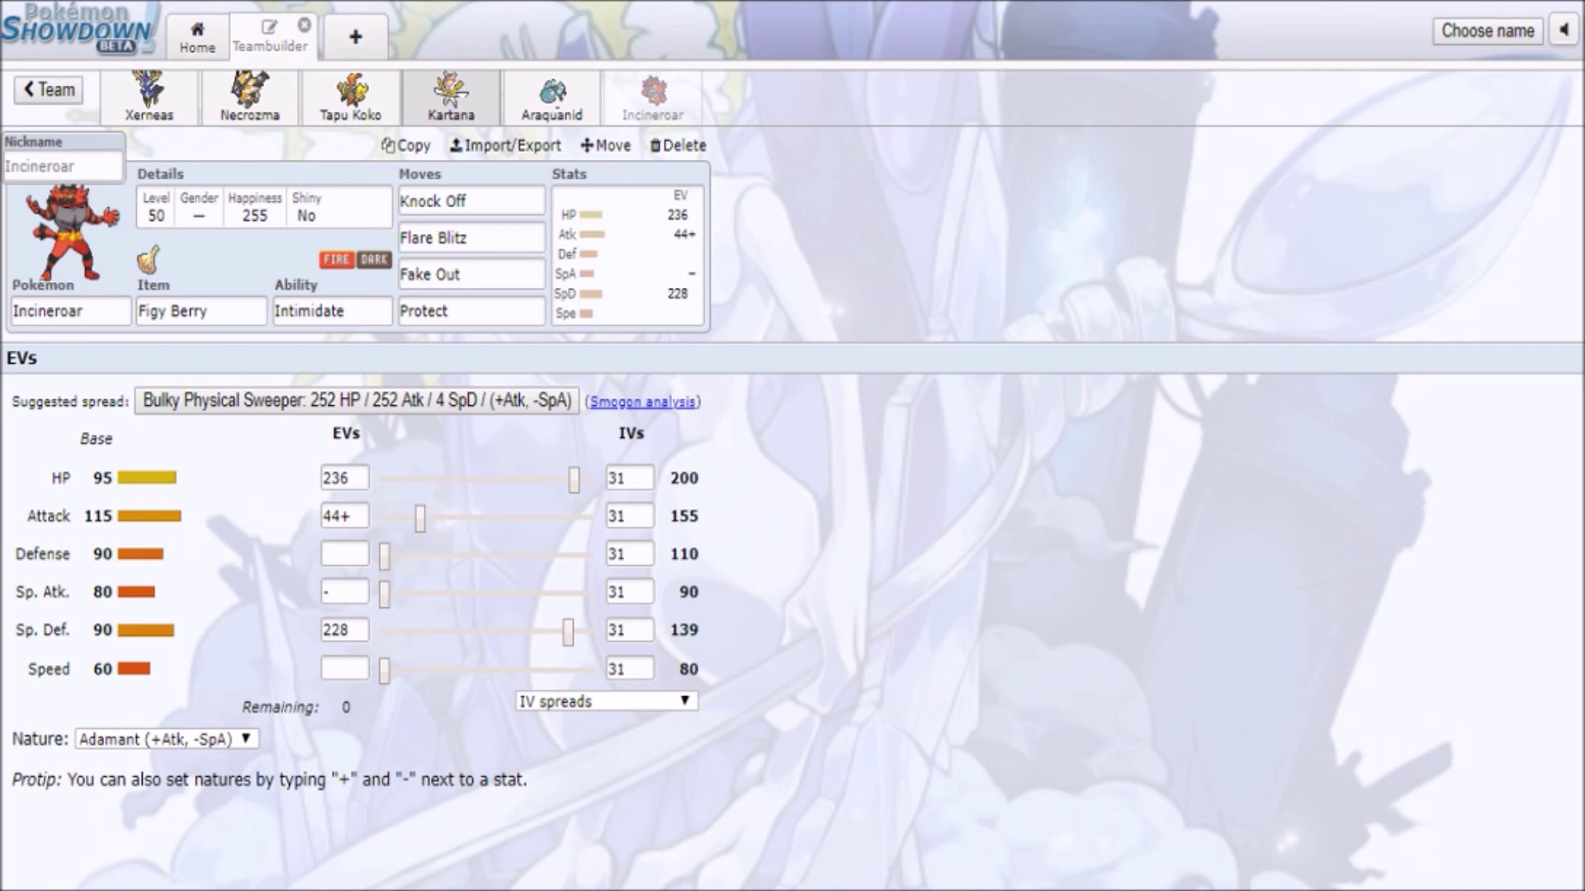
- Examine Kartana's four move descriptions and its EV spread
click(450, 97)
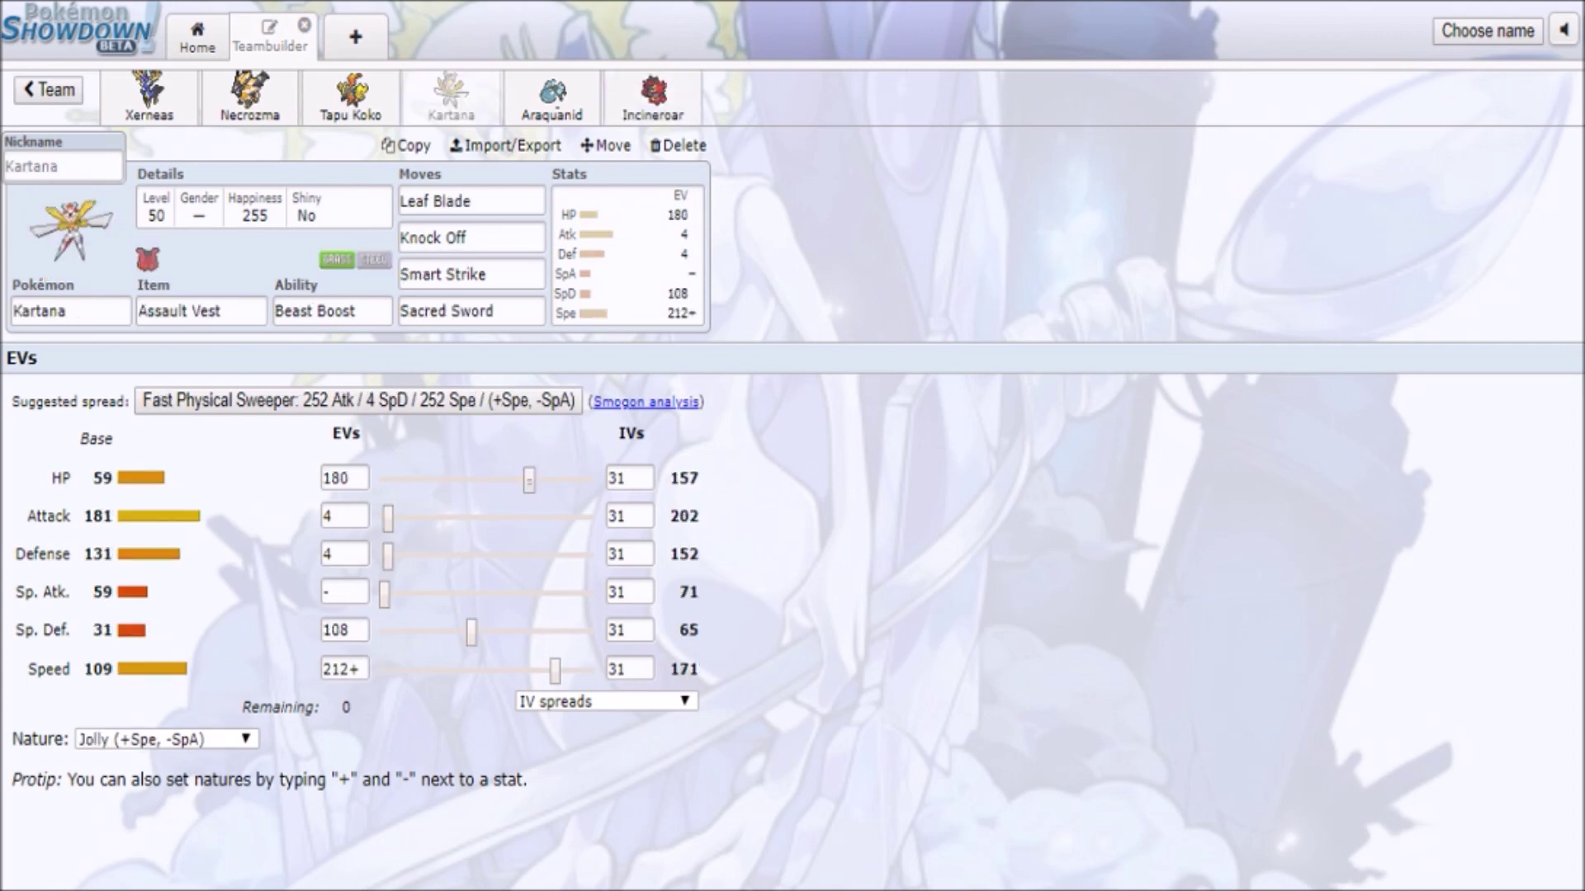
click(472, 200)
click(471, 238)
click(495, 274)
click(504, 312)
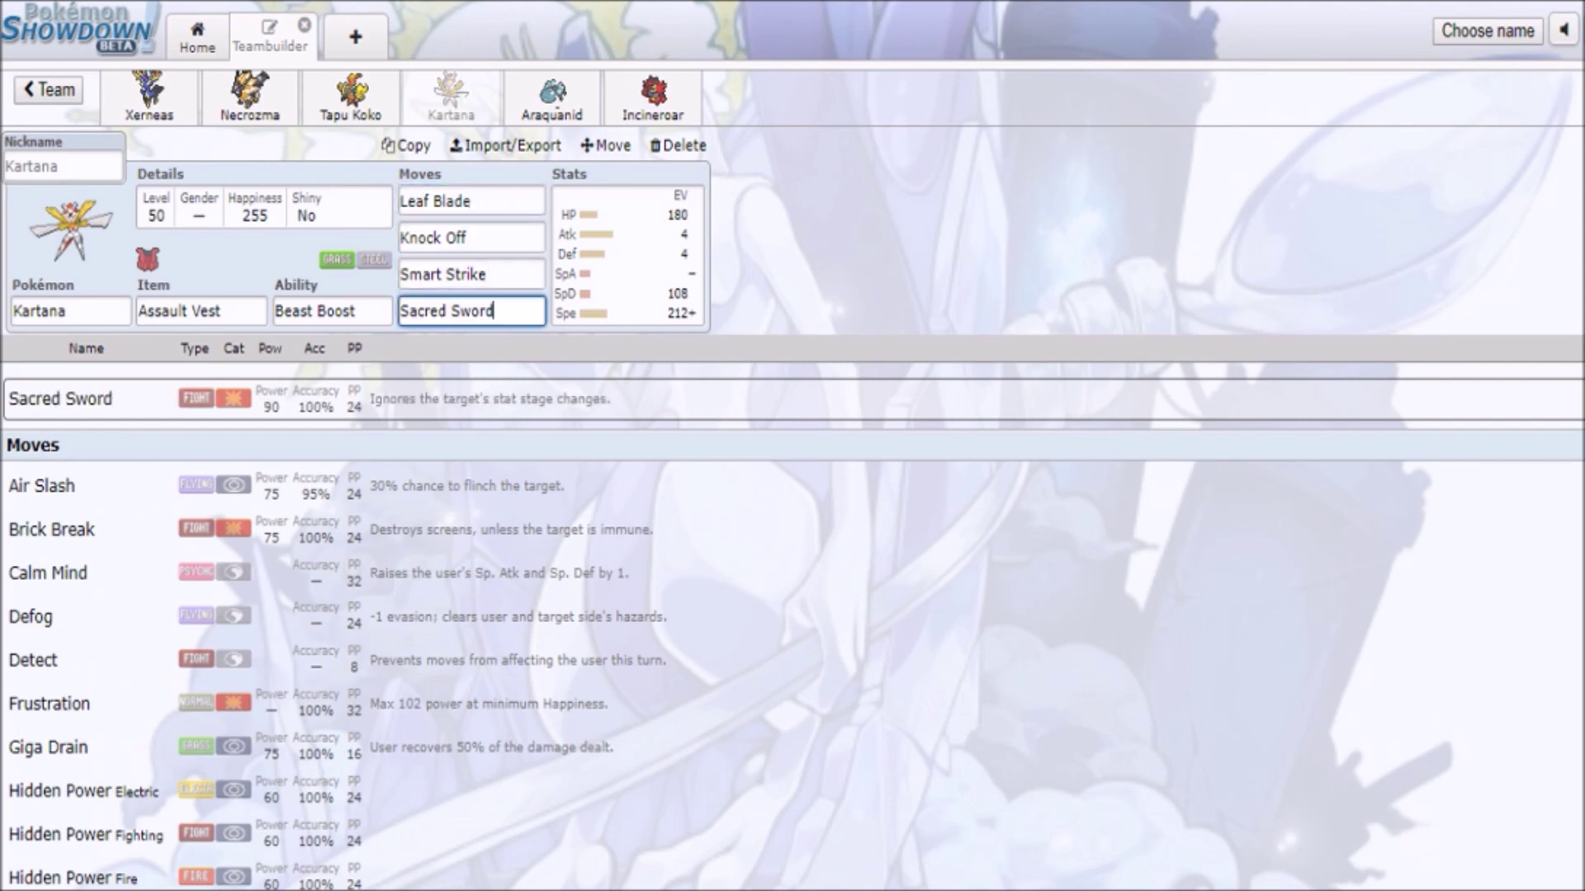
click(470, 200)
double_click(451, 200)
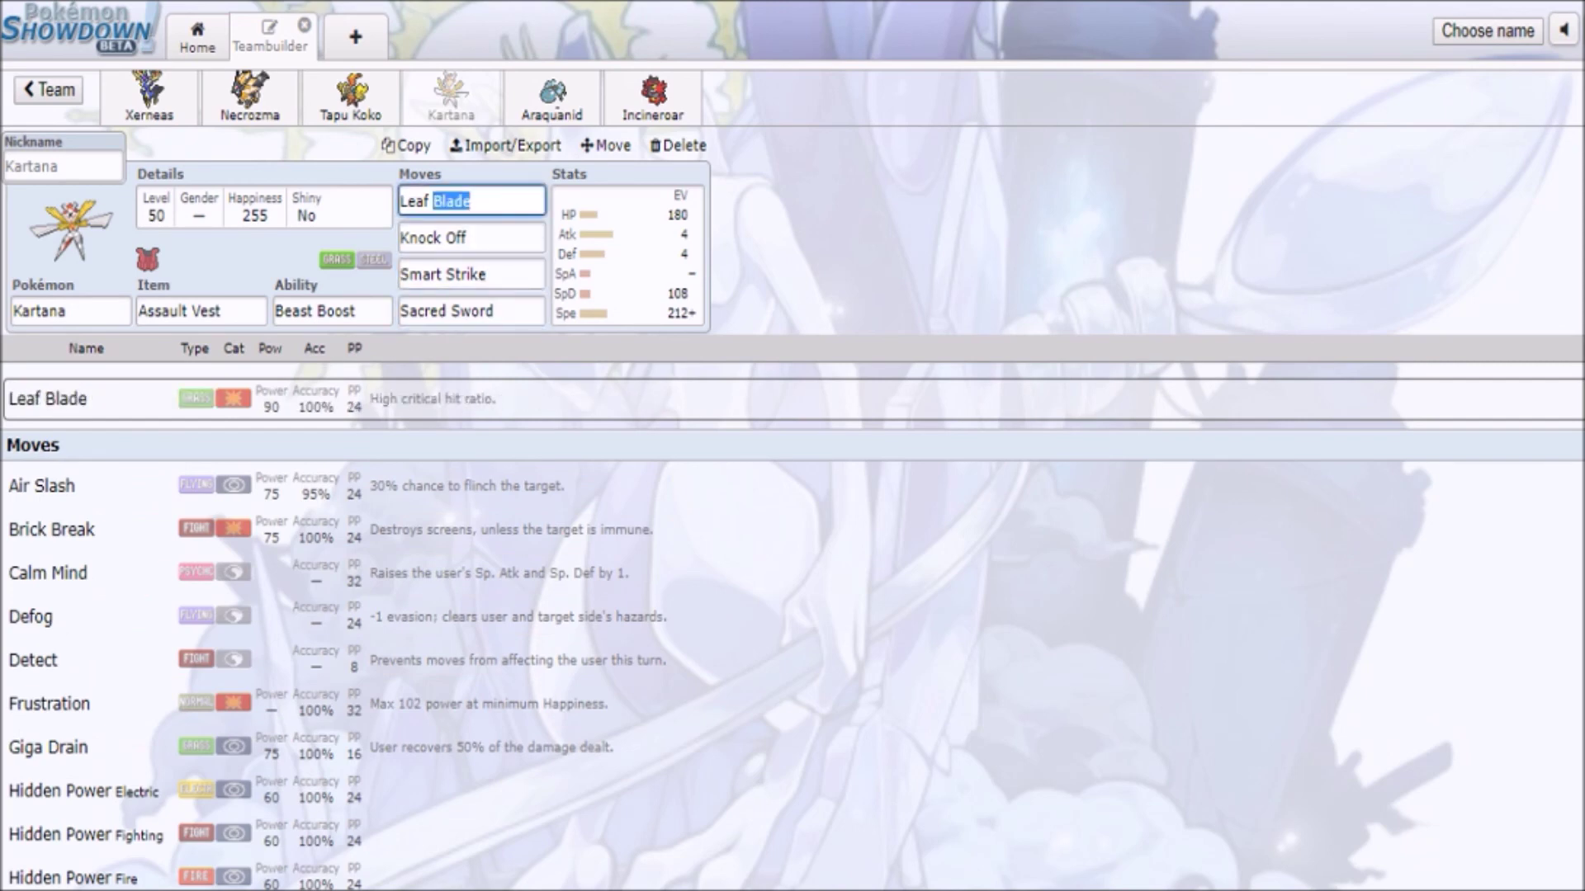
click(628, 254)
click(504, 200)
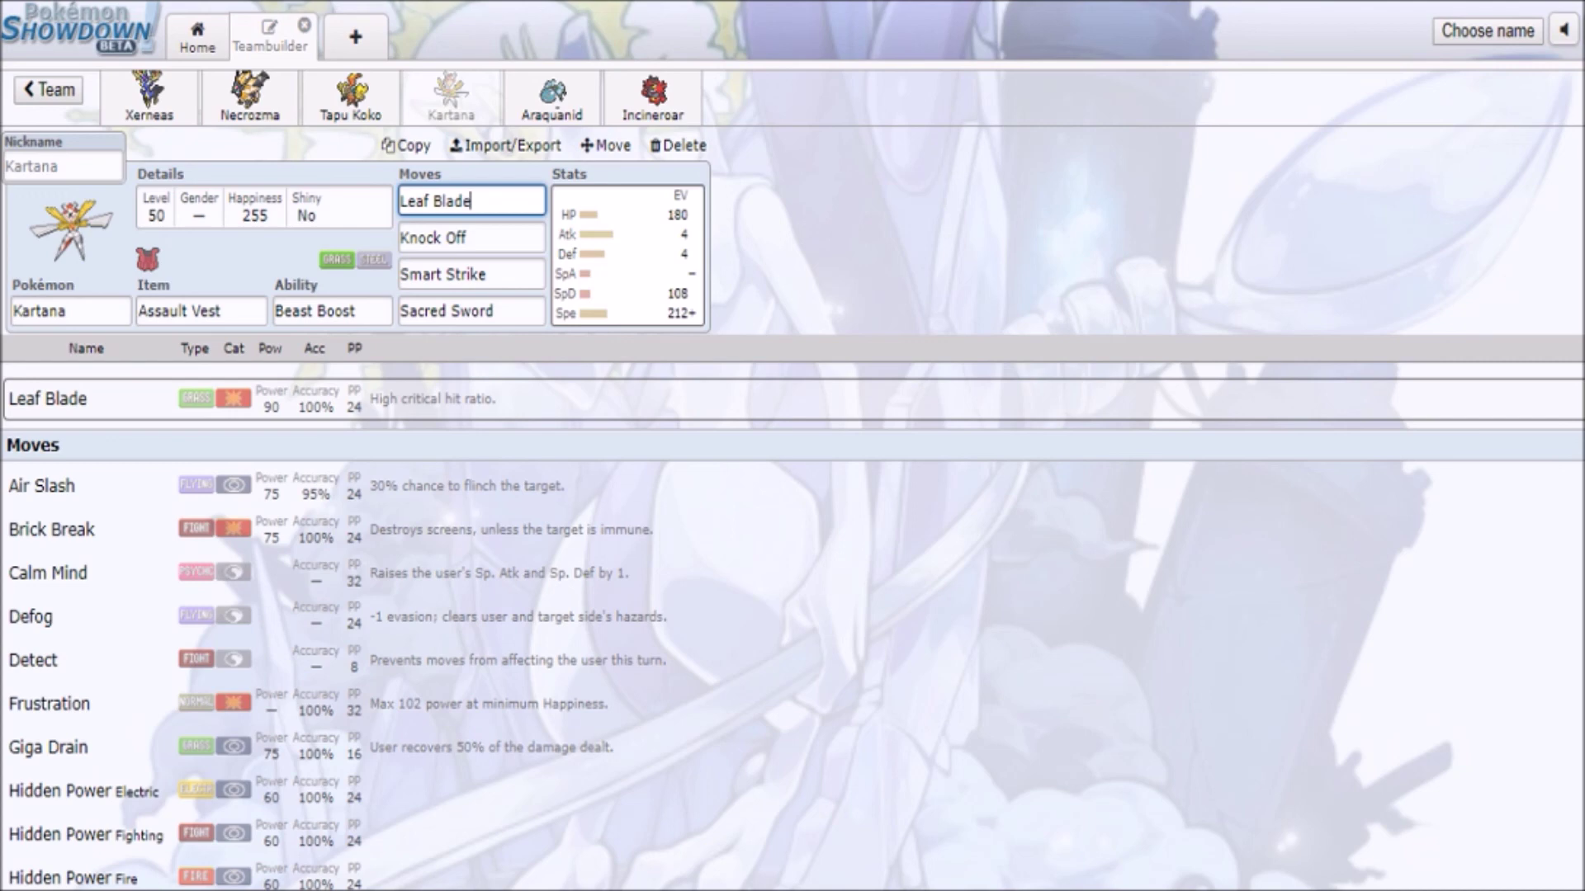
- Examine Tapu Koko's Thunderbolt, Grass Knot and Dazzling Gleam descriptions and its EV spread
click(350, 96)
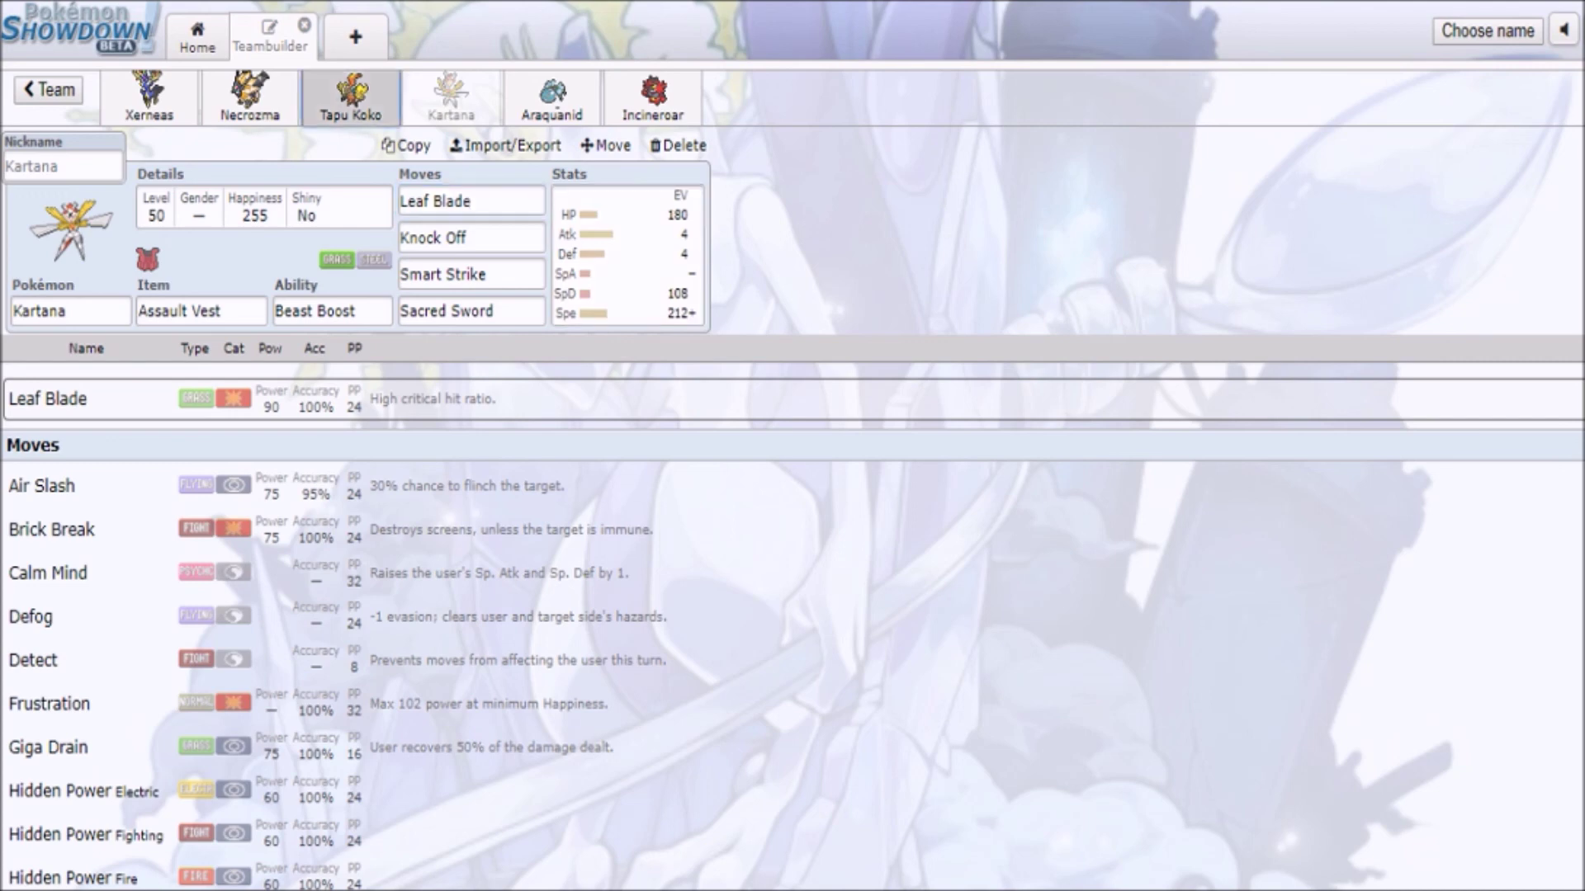
click(627, 255)
click(495, 238)
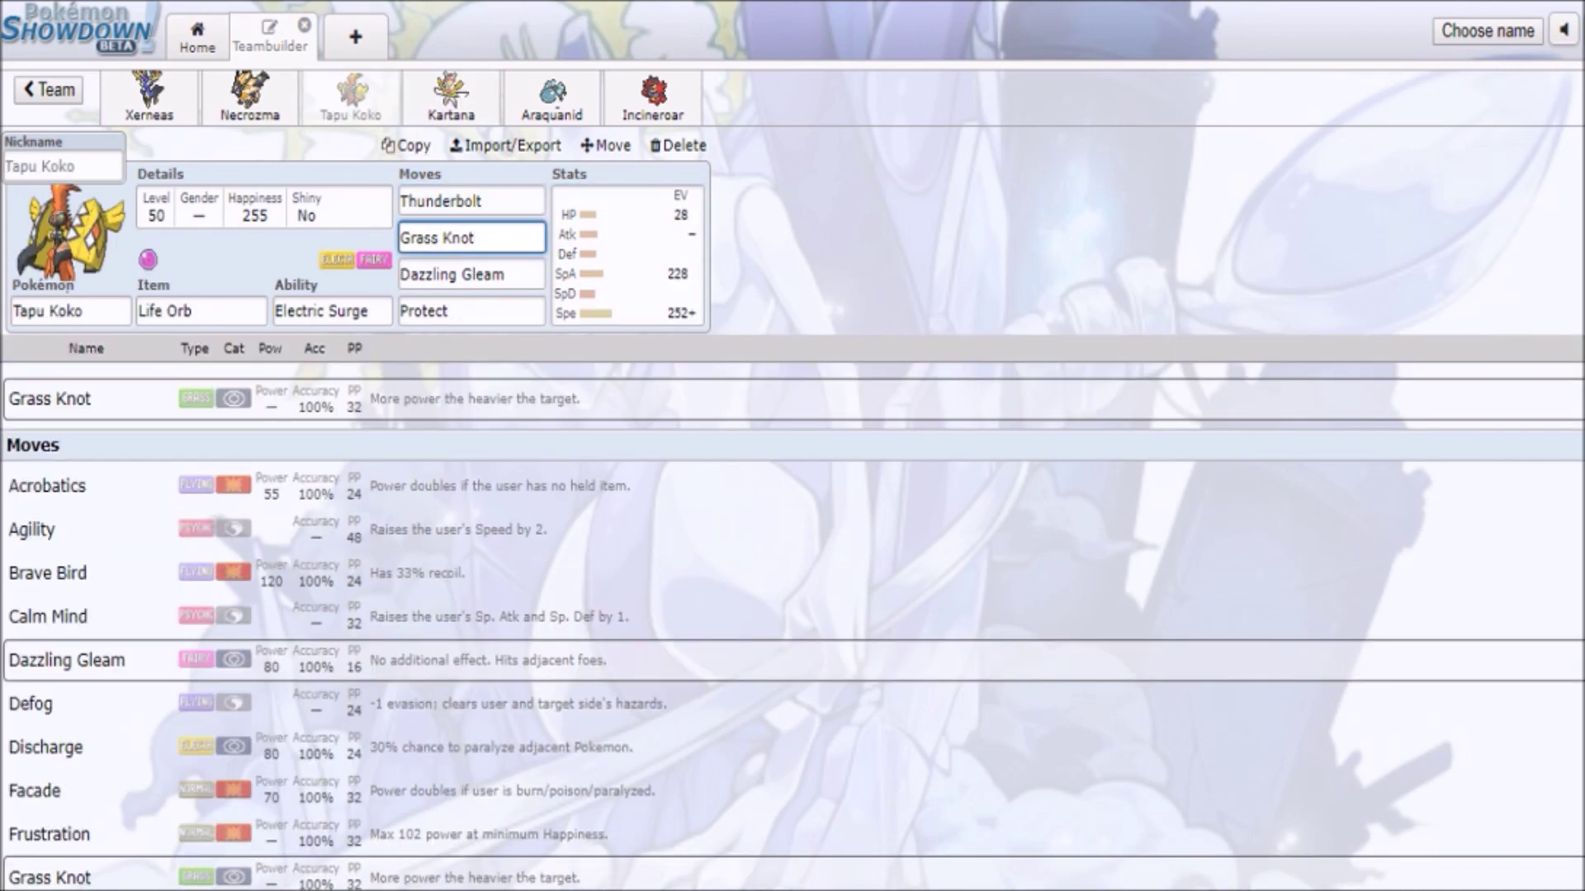
click(471, 274)
click(471, 201)
click(482, 274)
double_click(482, 274)
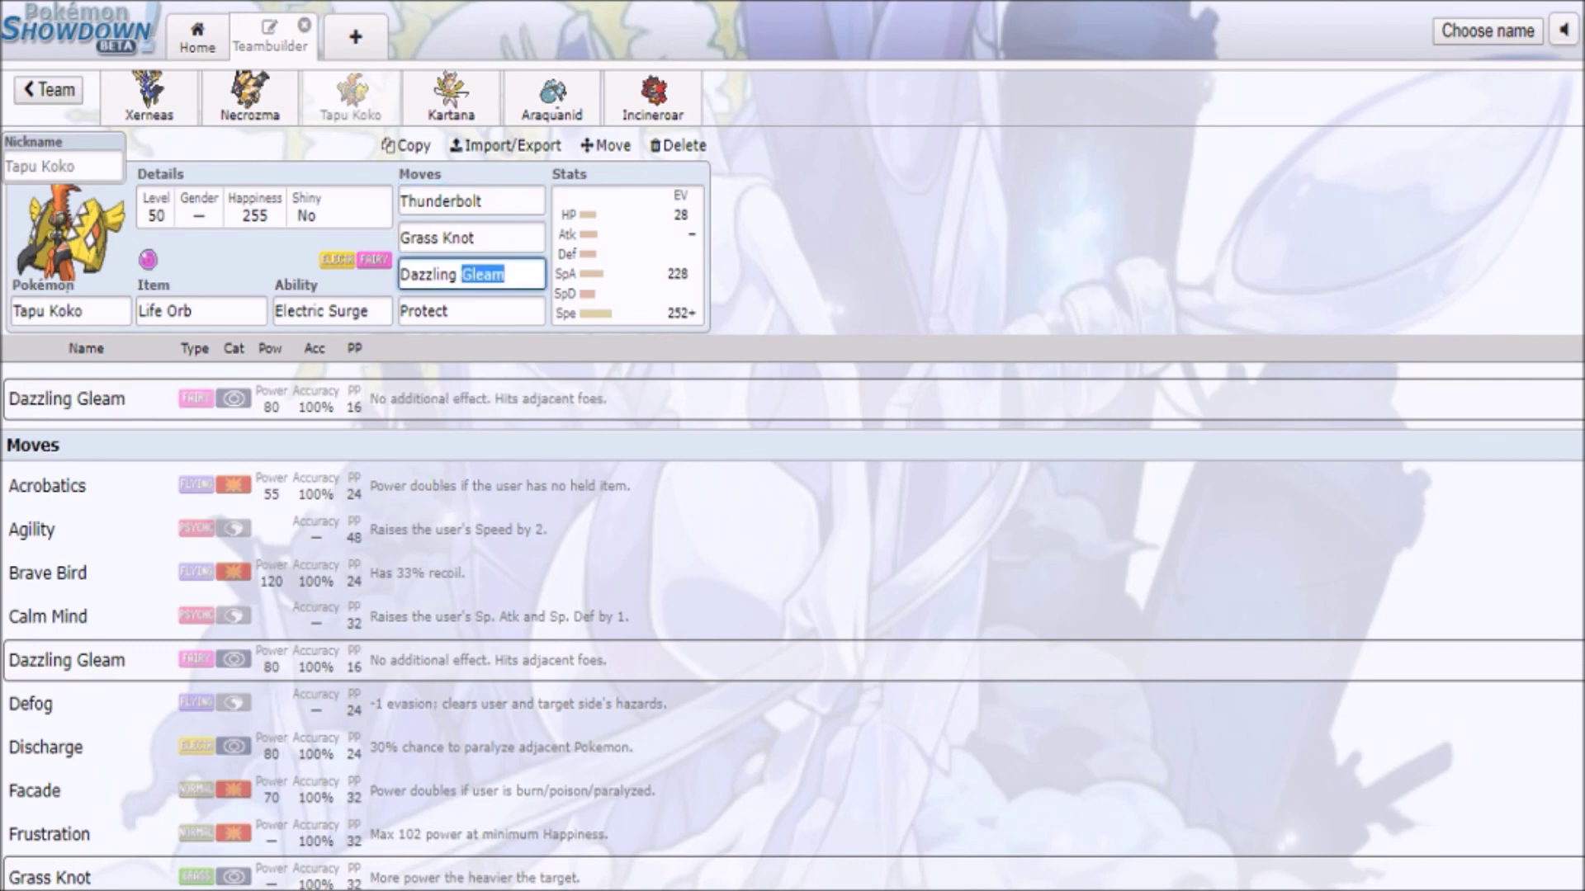
click(627, 254)
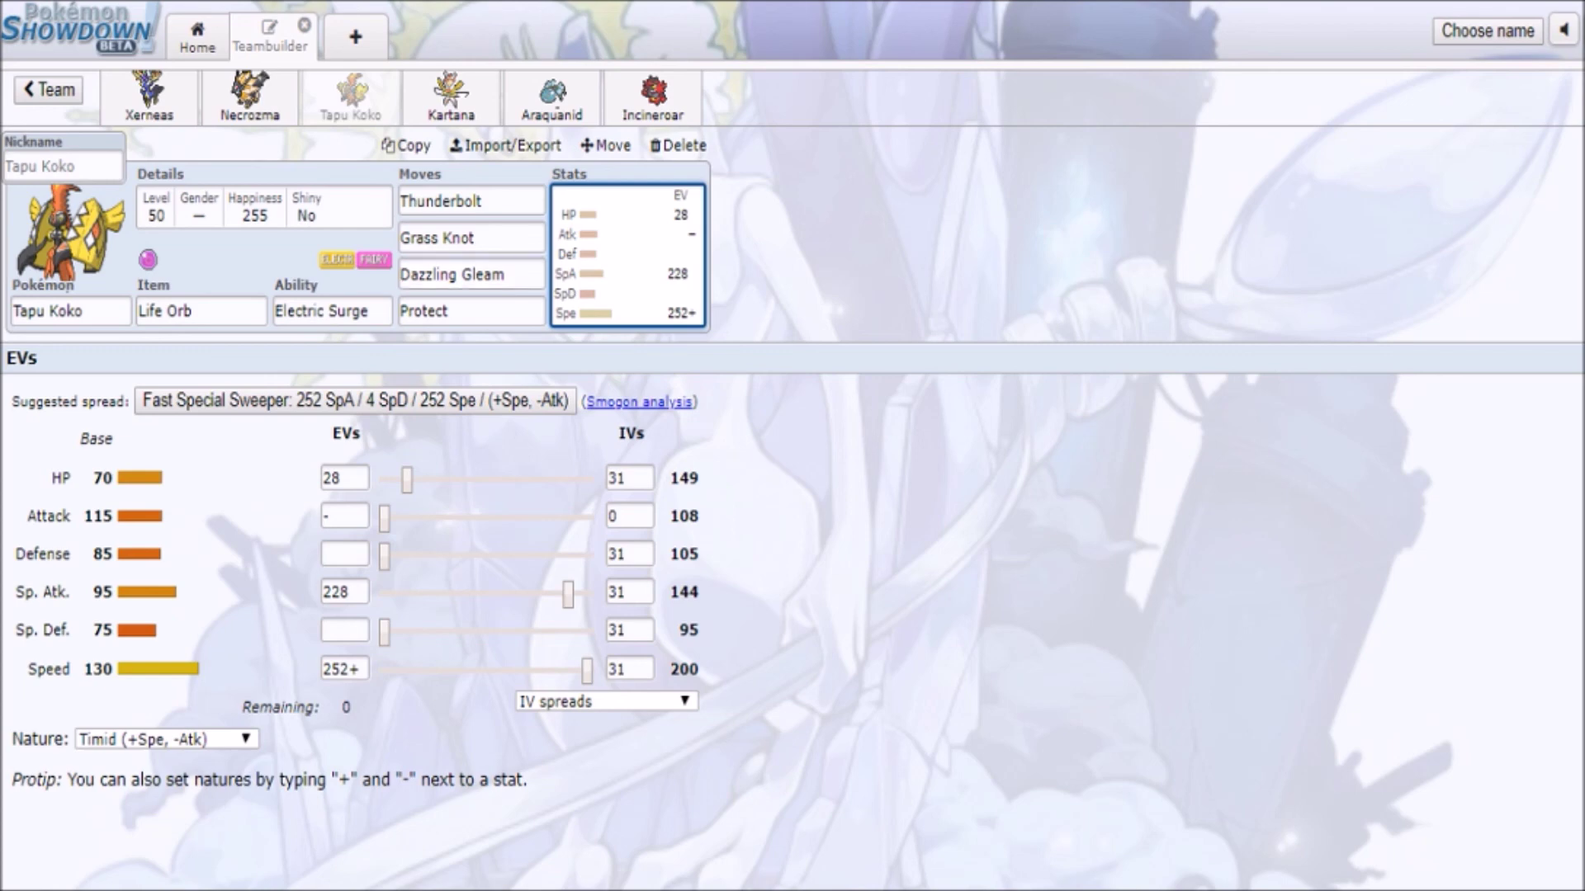
- Check Incineroar's EV spread, and switch from the Sun Series team to the saved team "Untitled 482"
click(652, 95)
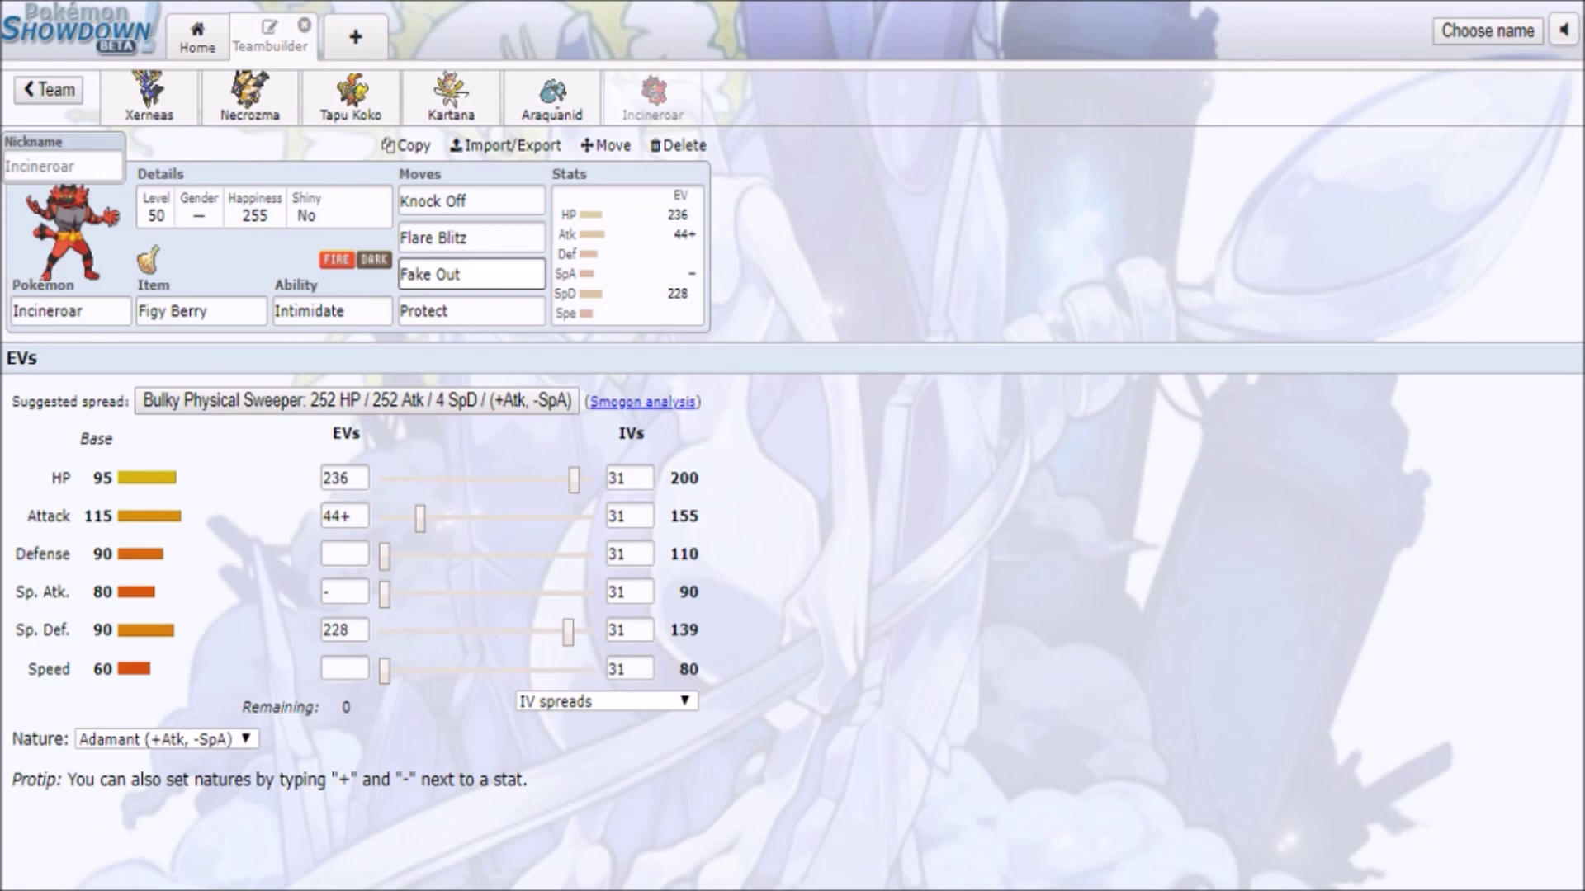
click(48, 89)
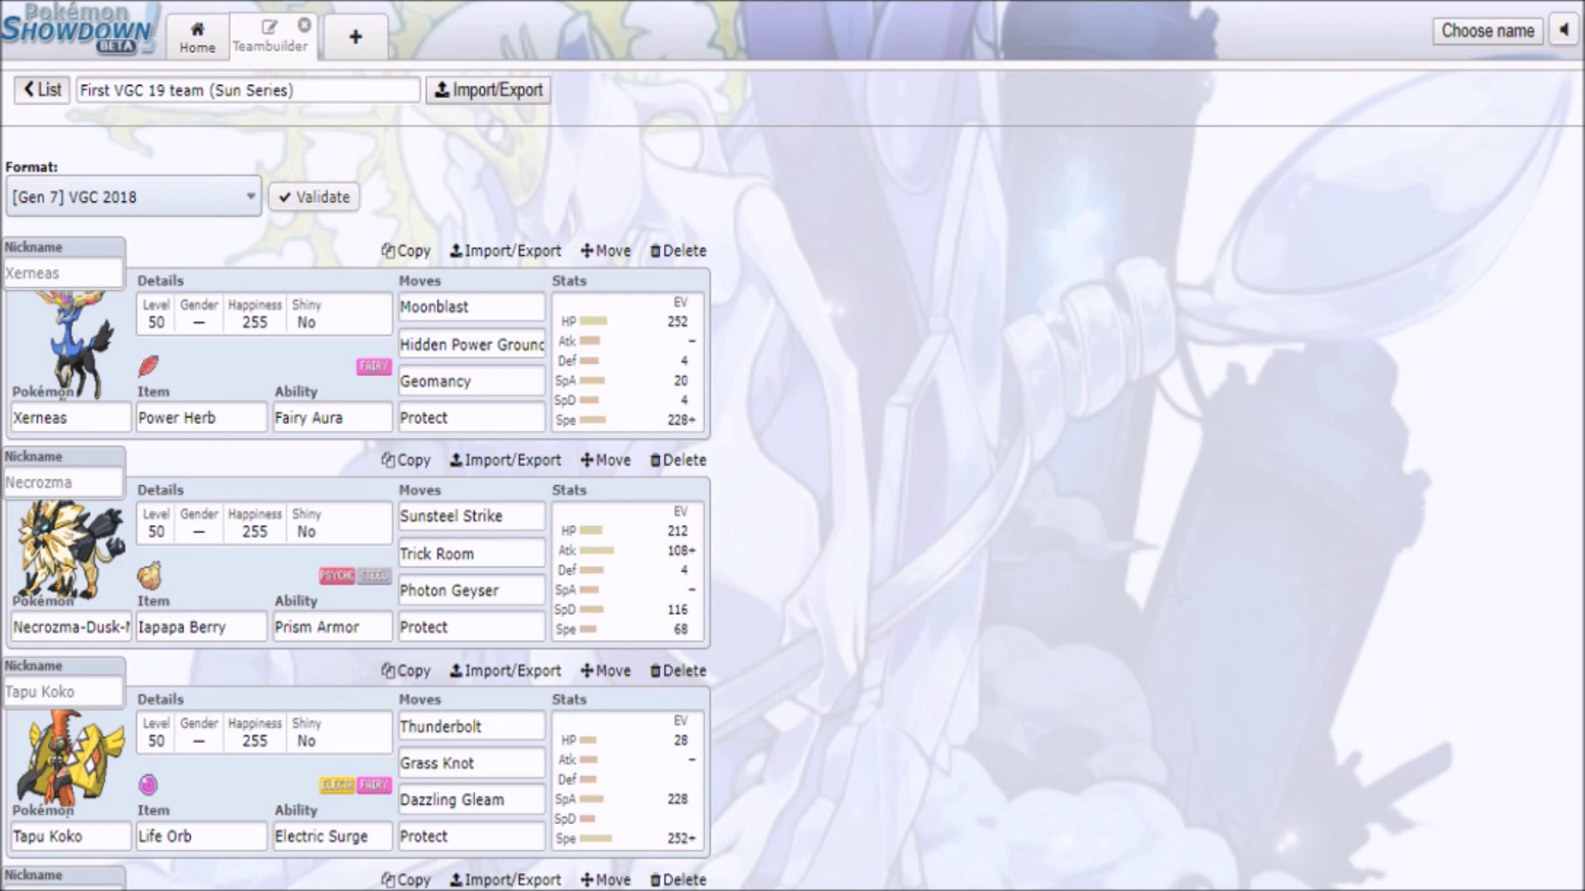
click(41, 89)
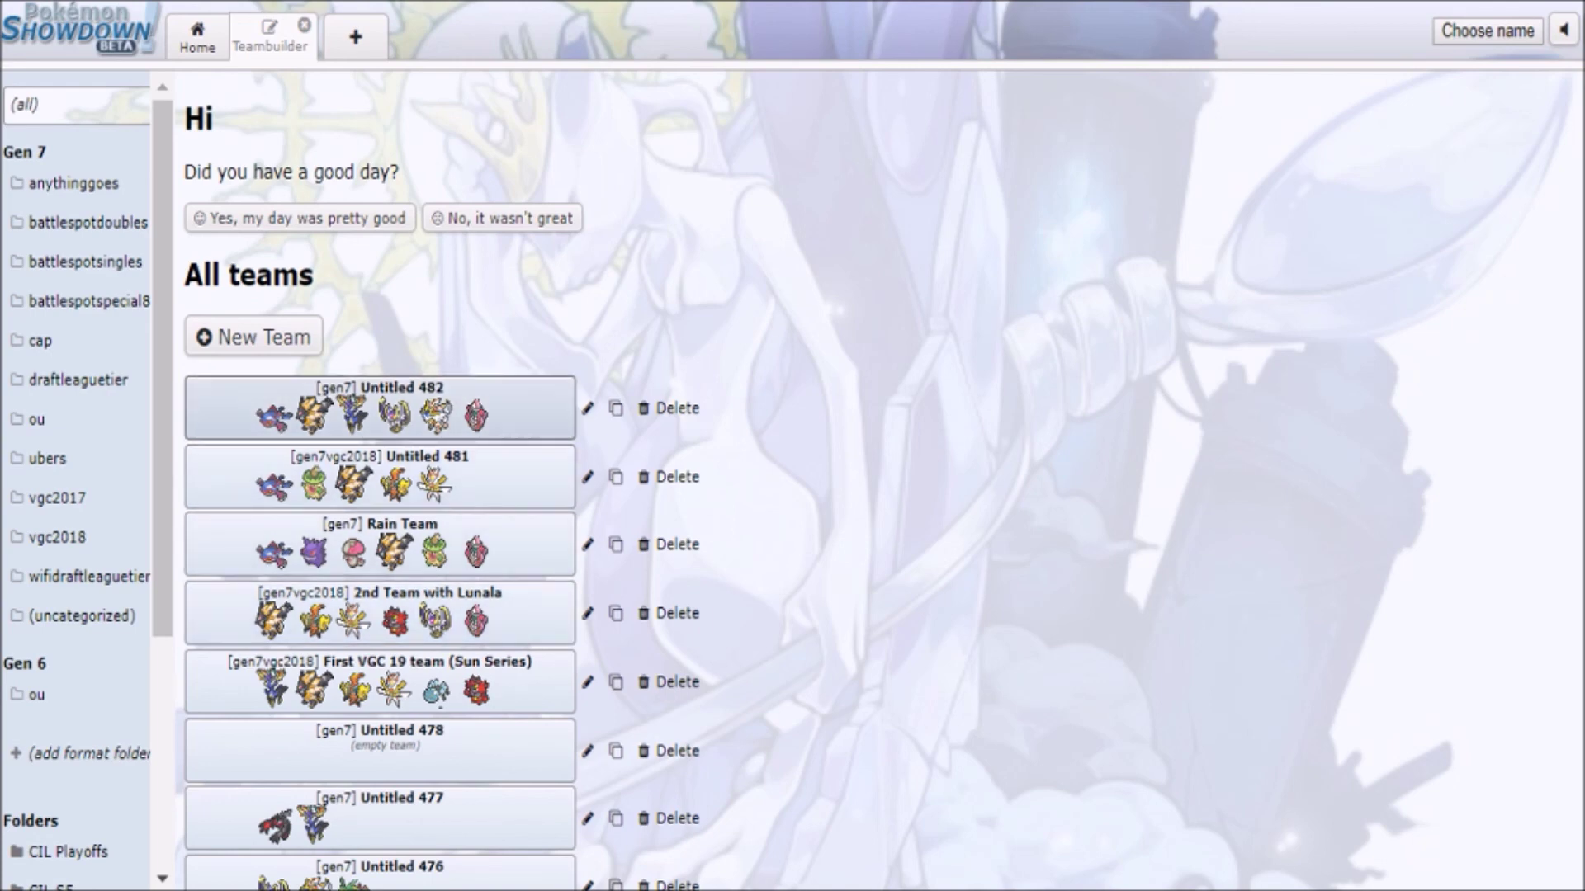
click(471, 417)
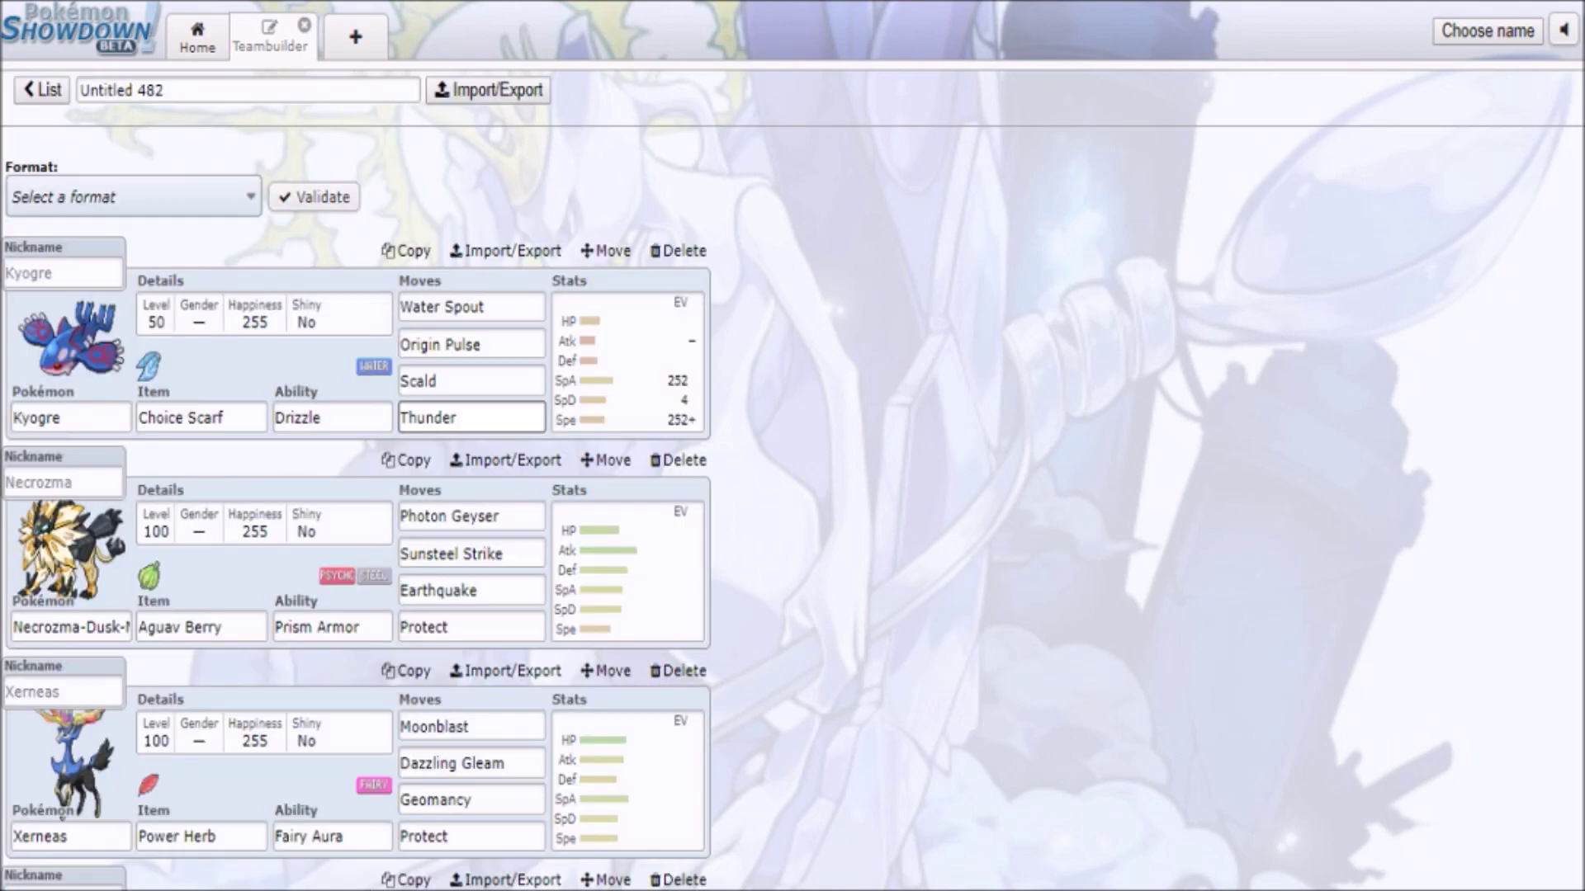
- Examine the base stats and sets of Solgaleo, Lunala, Xerneas and Necrozma, going back and forth between Solgaleo and Lunala
scroll(356, 512, down, 5)
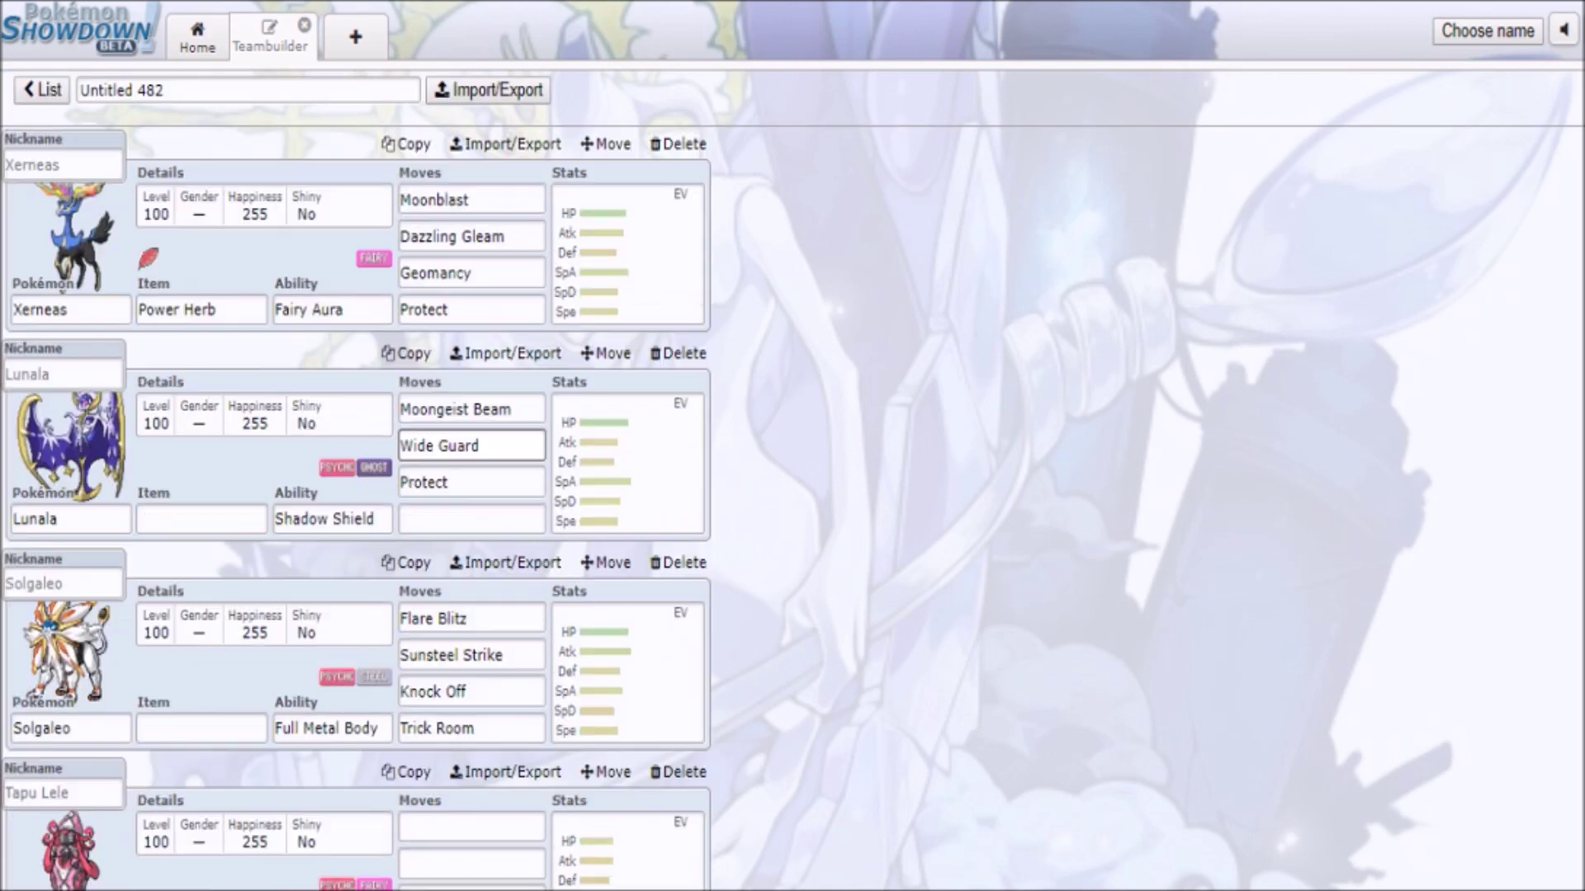
click(628, 672)
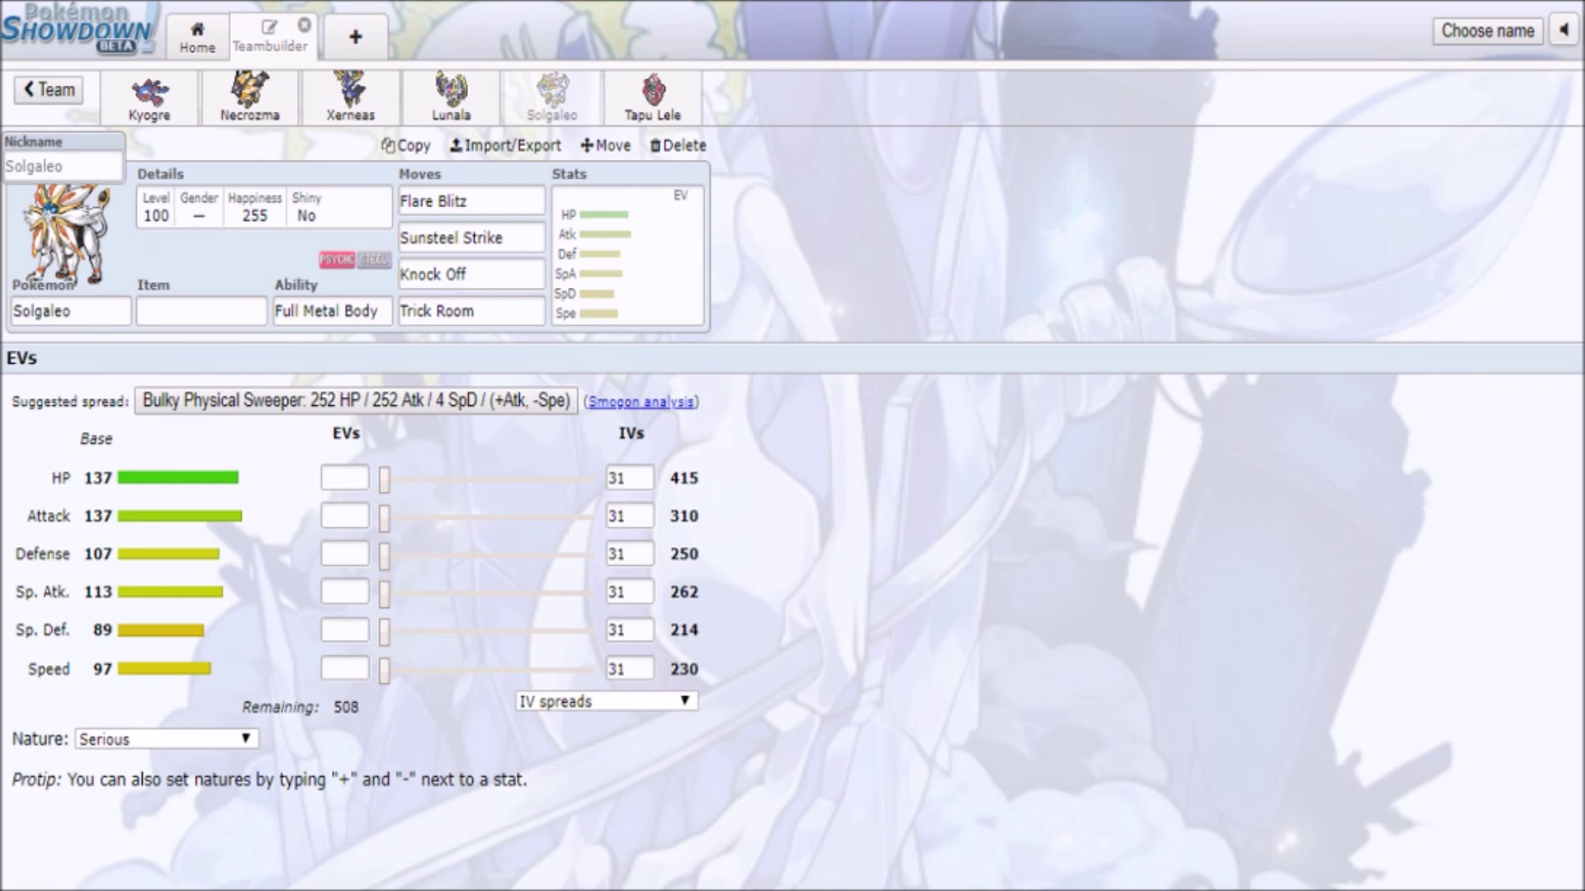
click(450, 98)
click(552, 95)
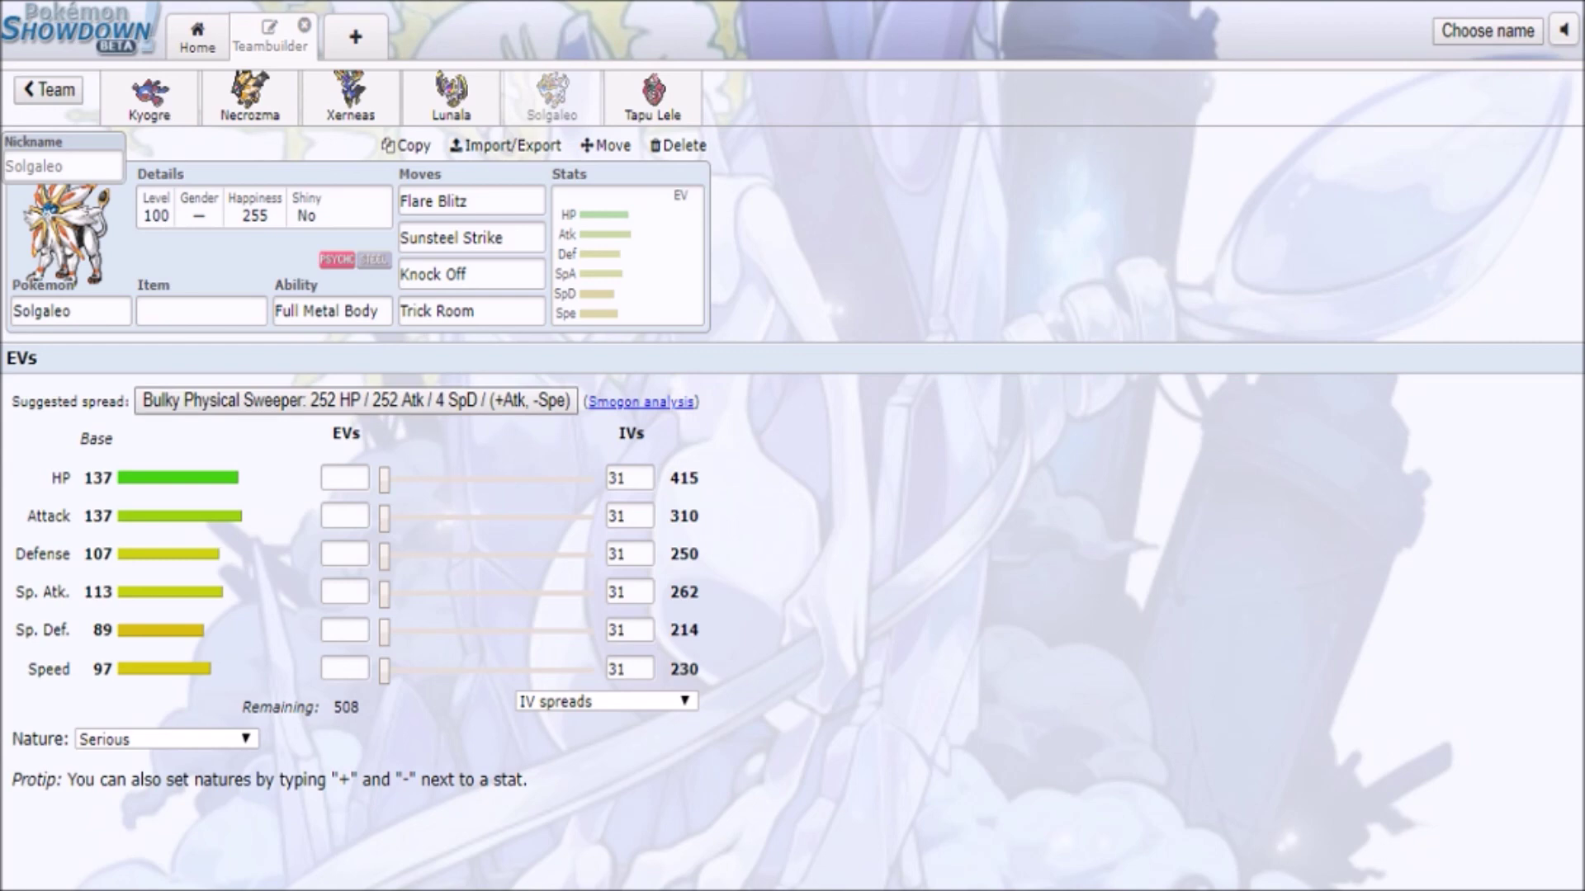
click(451, 95)
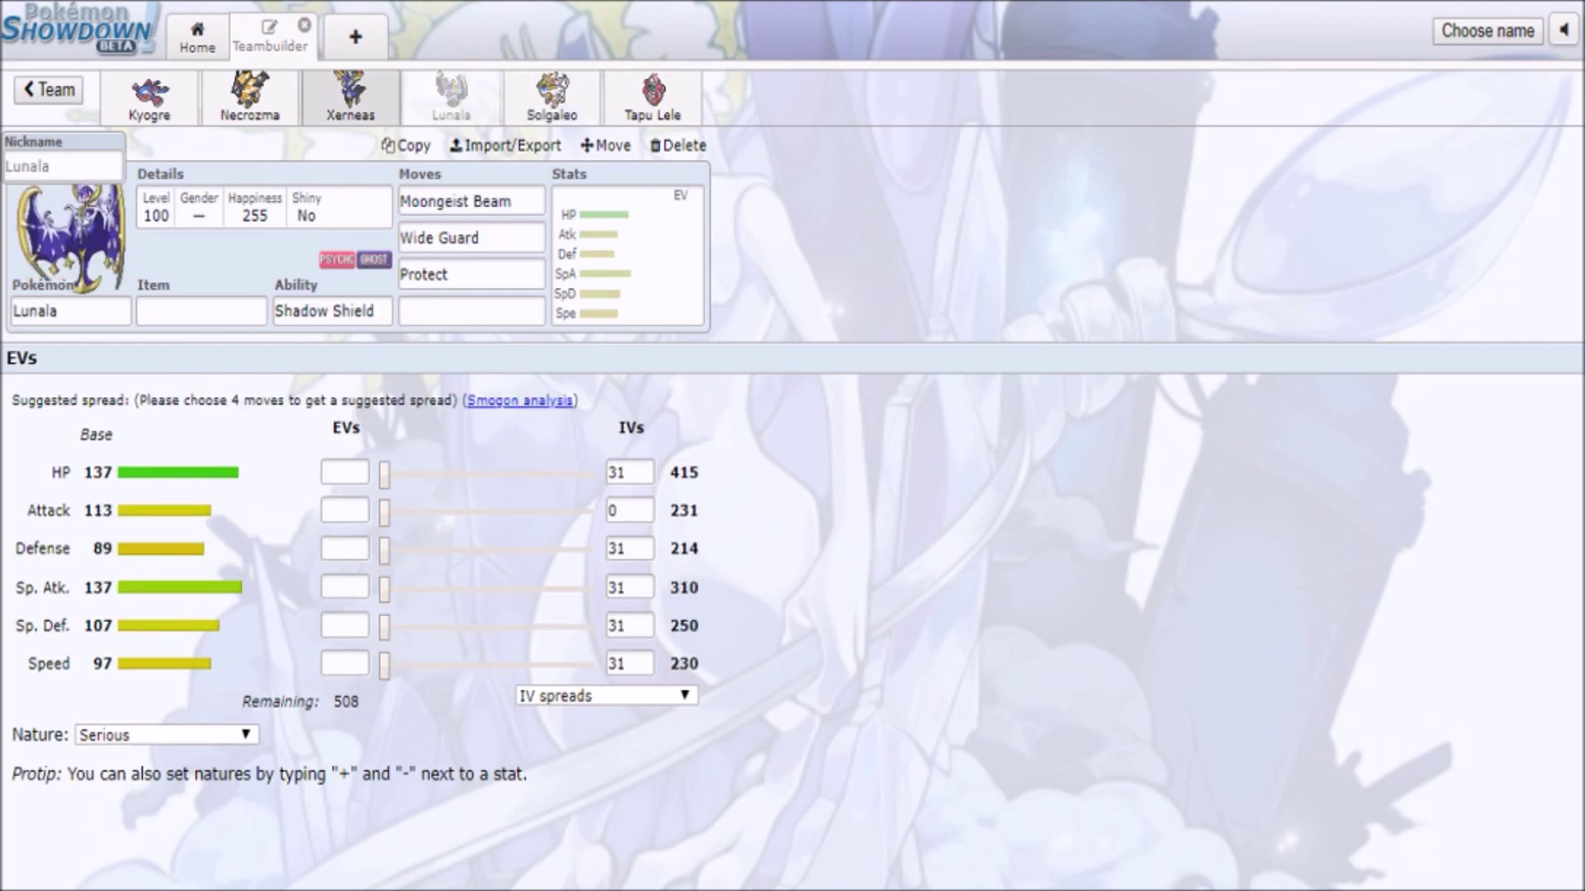
click(350, 95)
click(250, 97)
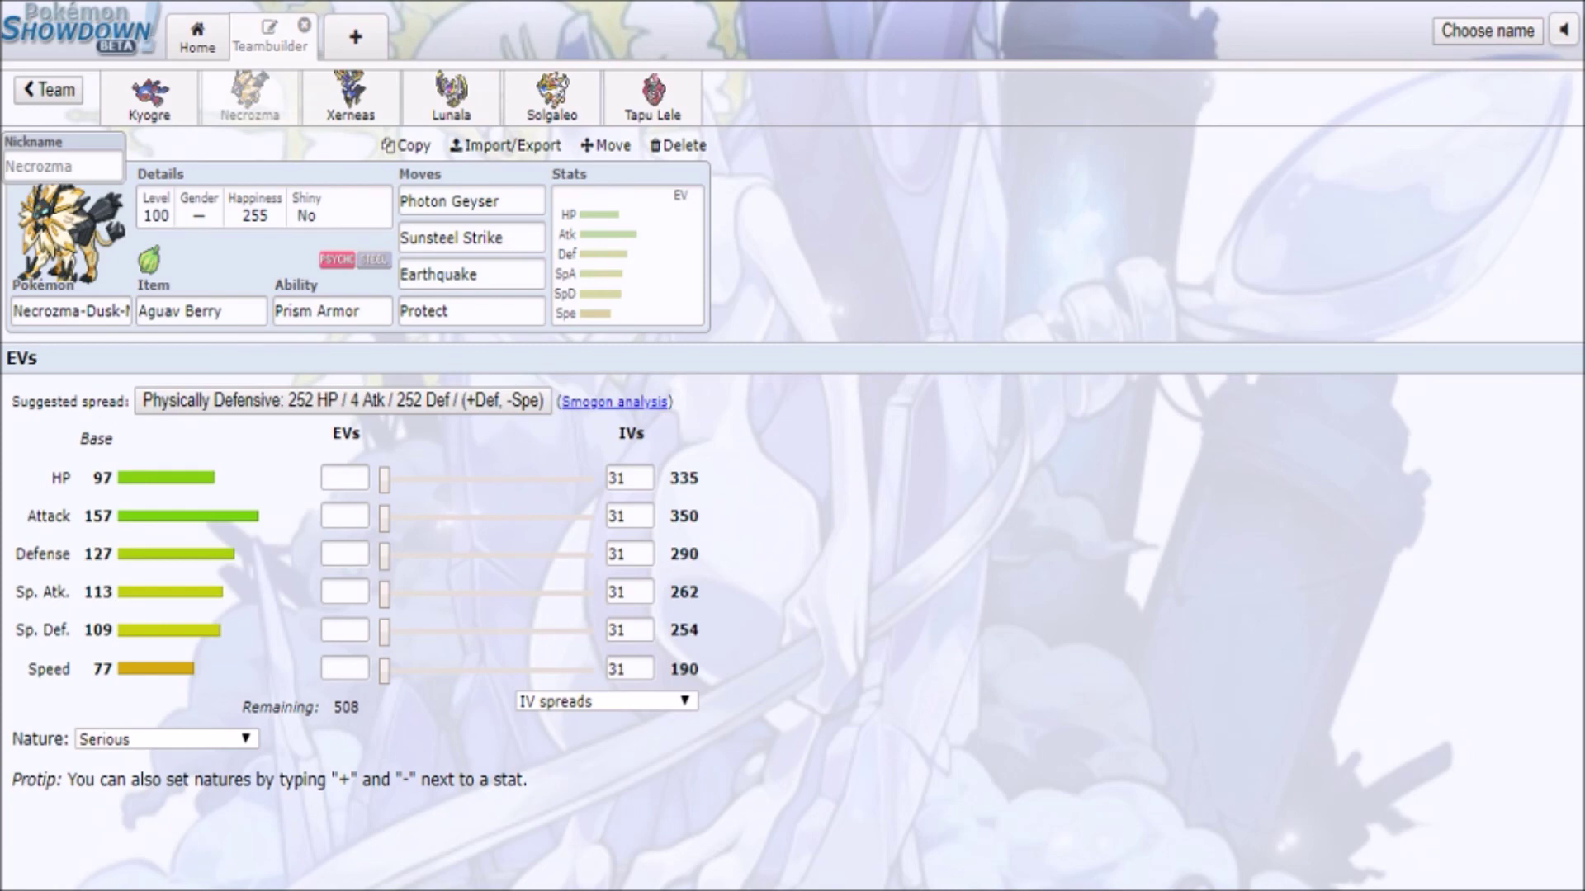